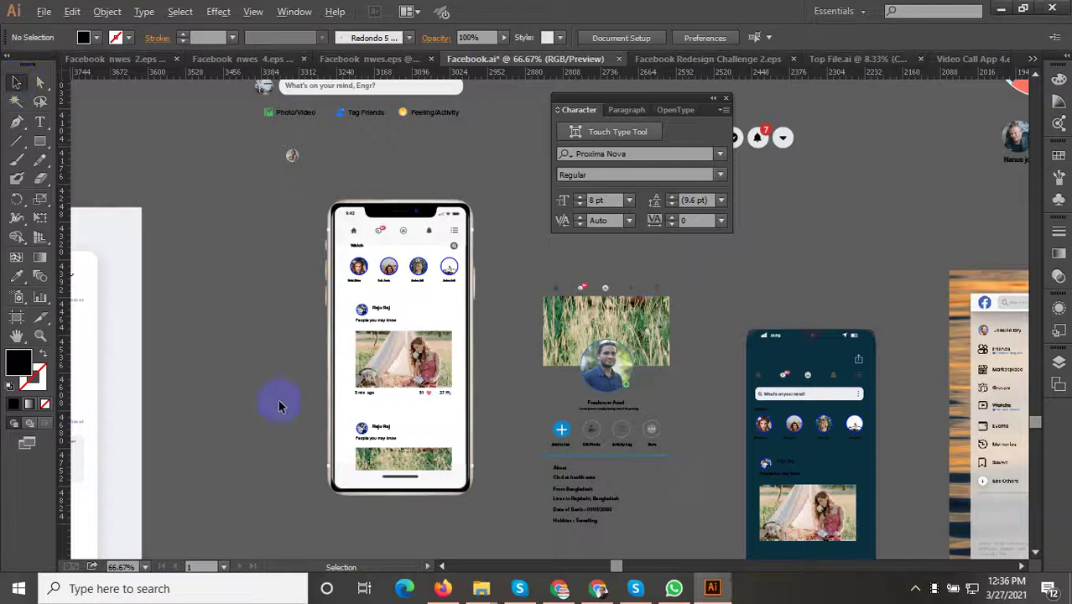
Reset the workspace to the Essentials layout
scroll(280, 403, "up", 2)
left_click_drag(256, 363, 172, 354)
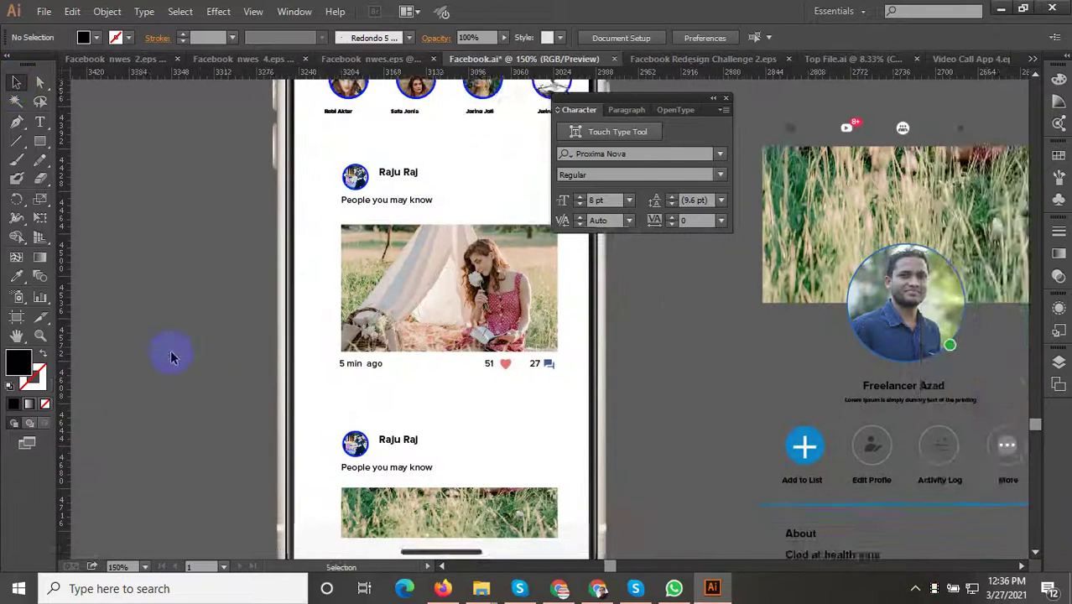
scroll(172, 354, "down", 1)
left_click(831, 11)
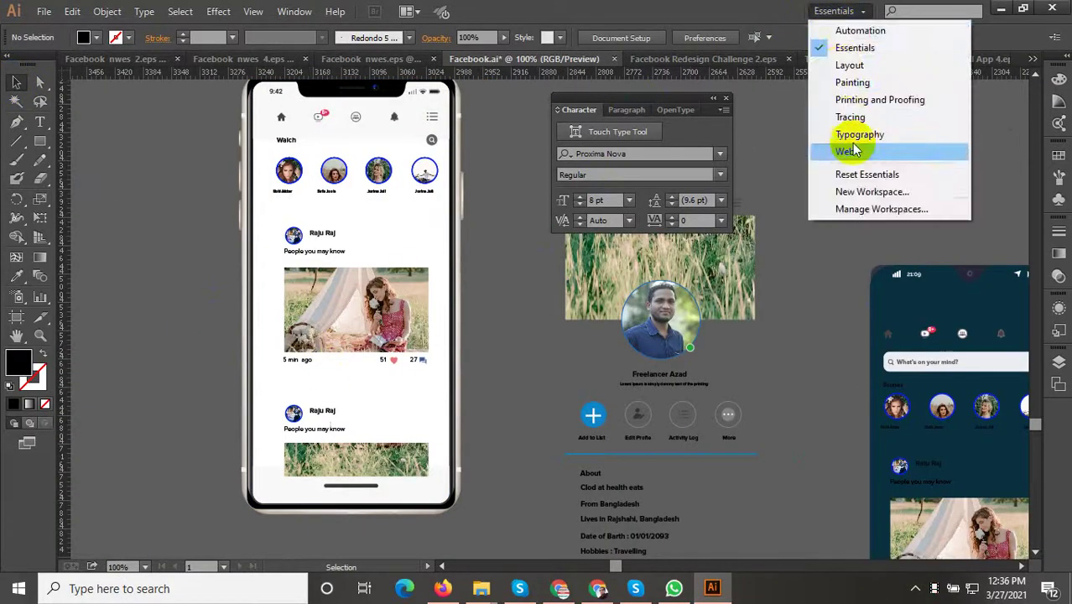
left_click(847, 172)
Marquee-select the feed post elements in the left phone and group them
left_click(514, 302)
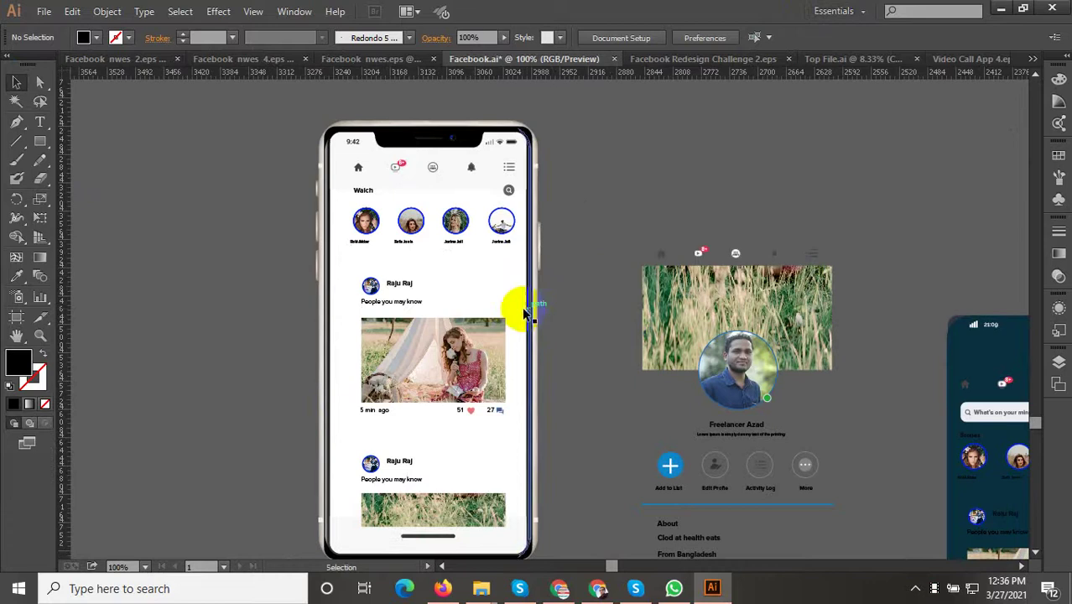
scroll(331, 289, "up", 1)
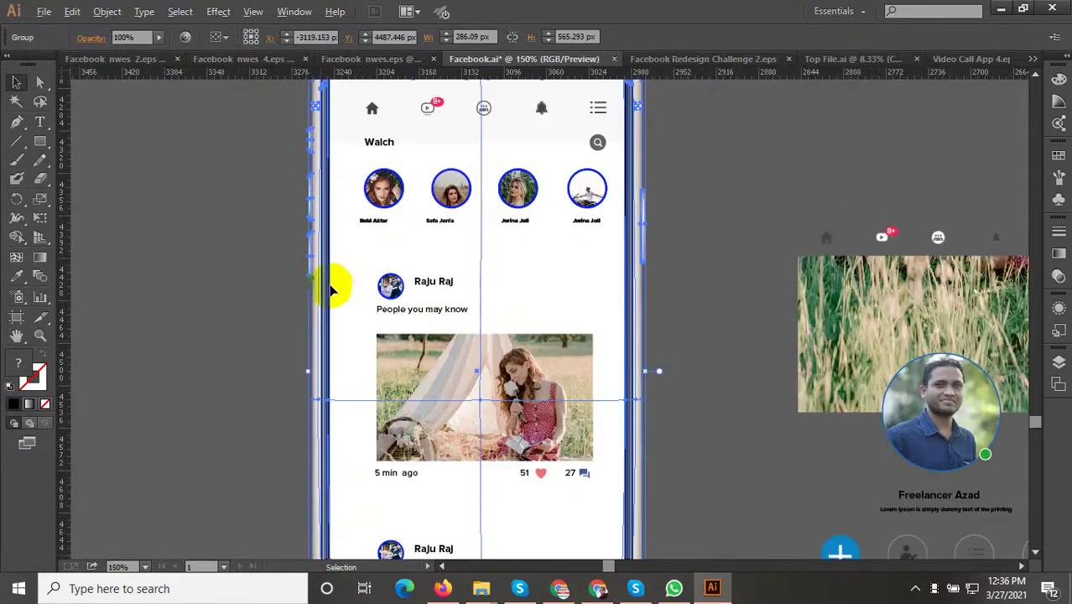
scroll(325, 344, "down", 1)
left_click(260, 334)
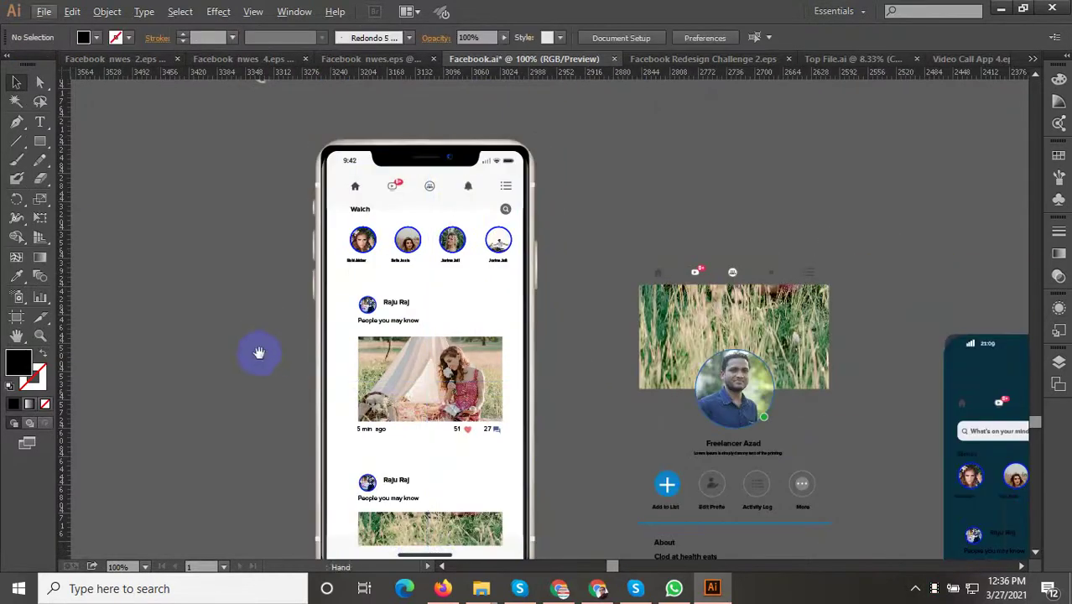
scroll(269, 340, "down", 1)
scroll(327, 340, "down", 2)
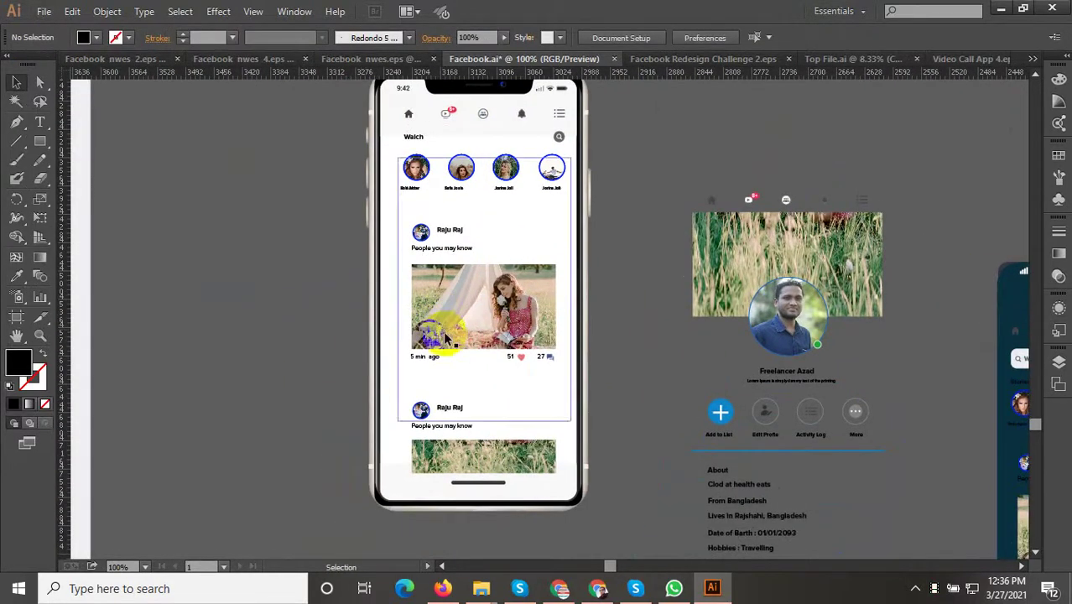
mouse_move(367, 464)
left_mouse_down()
mouse_move(615, 504)
mouse_move(401, 114)
mouse_move(387, 122)
left_mouse_up()
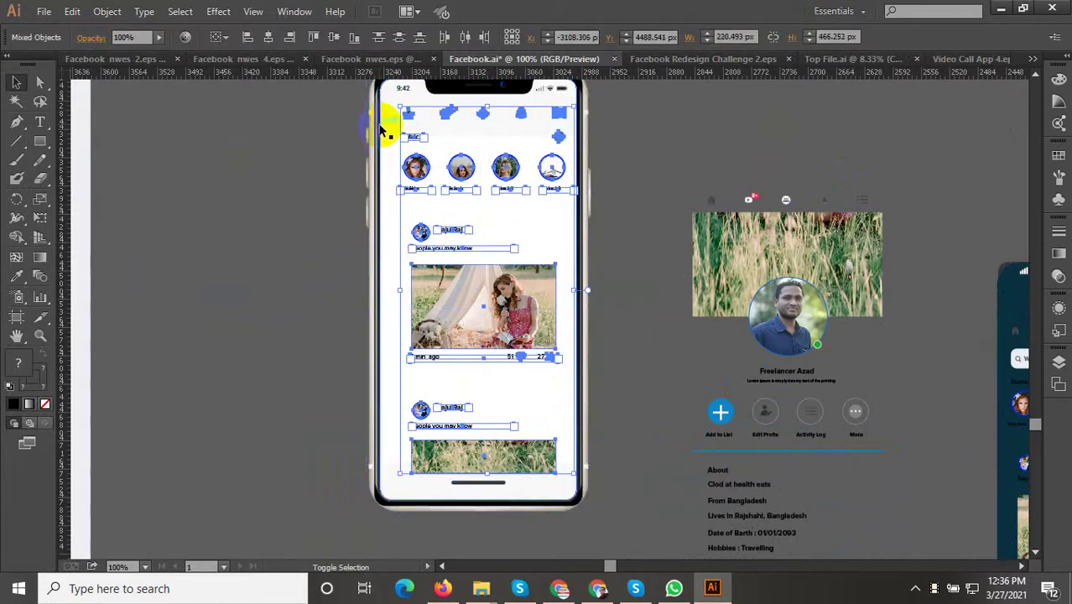
right_click(445, 231)
left_click(483, 290)
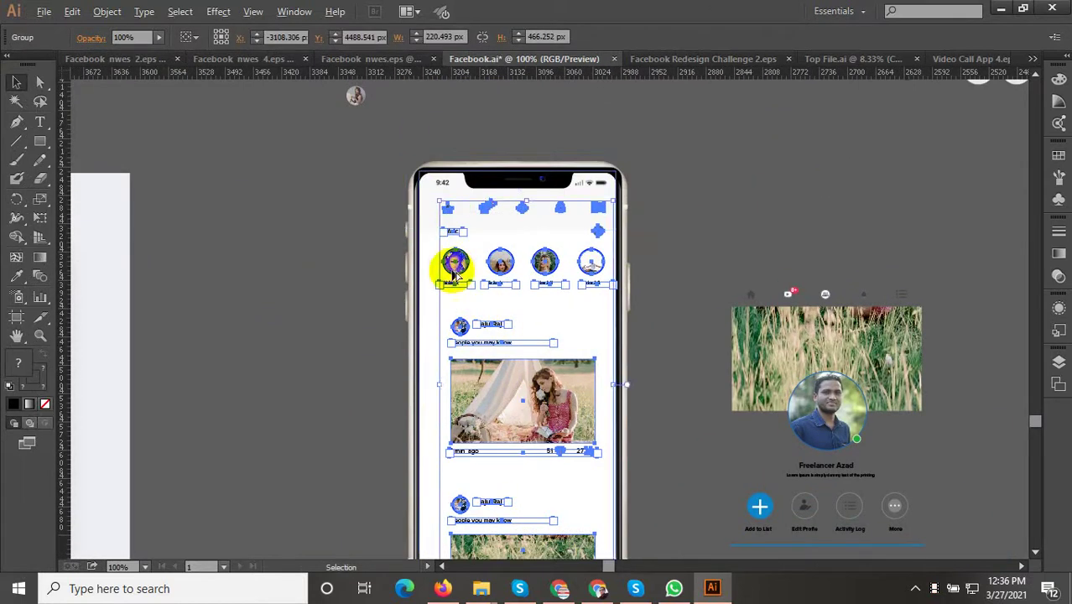
Enter isolation mode on the new post group
scroll(470, 263, "down", 2)
scroll(484, 436, "up", 2)
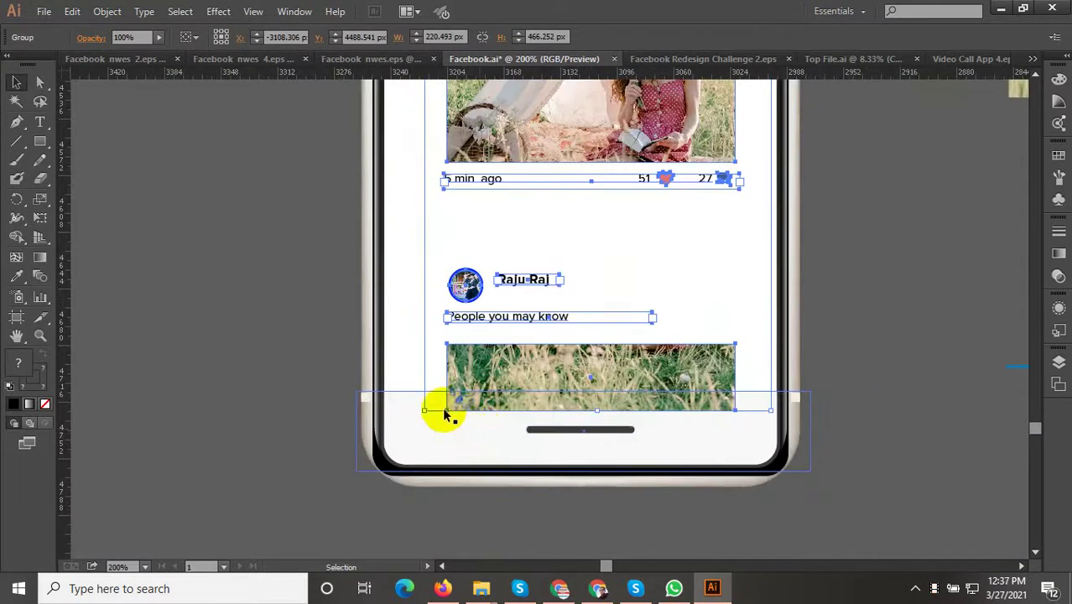
scroll(432, 403, "down", 2)
double_click(460, 379)
Scale the post block up from its top-left handle, deselect, and pan back across the mockups
scroll(538, 376, "down", 1)
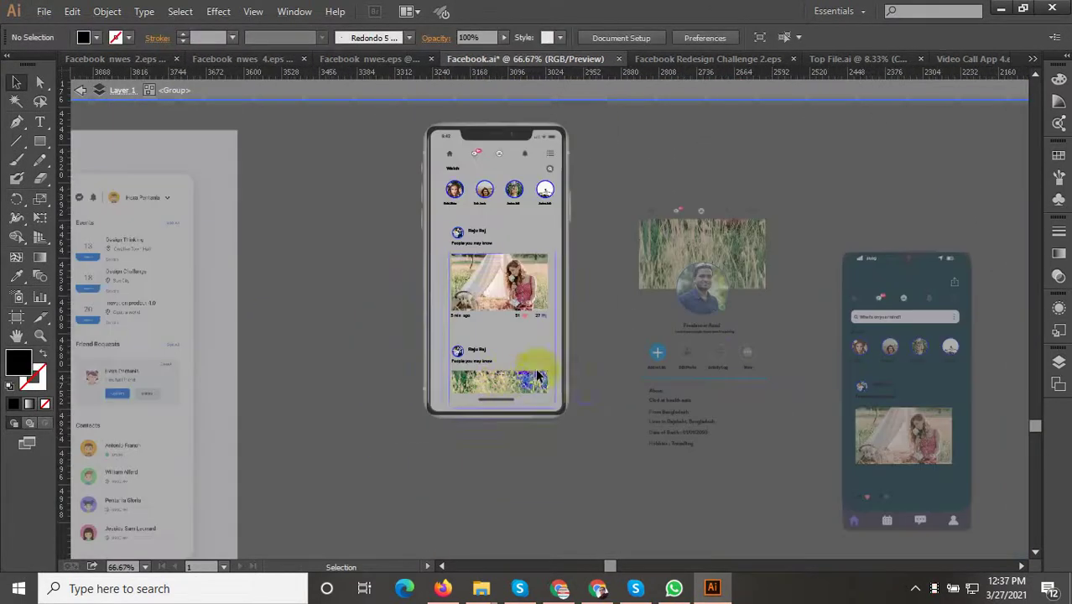
left_click(447, 228)
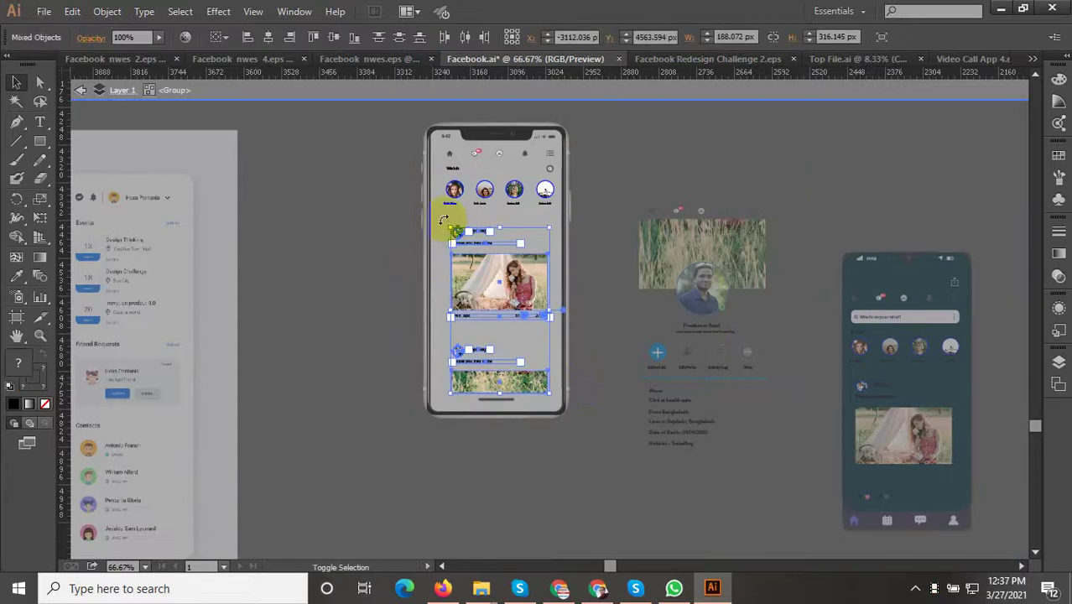
scroll(450, 220, "up", 2)
left_click_drag(451, 214, 434, 181)
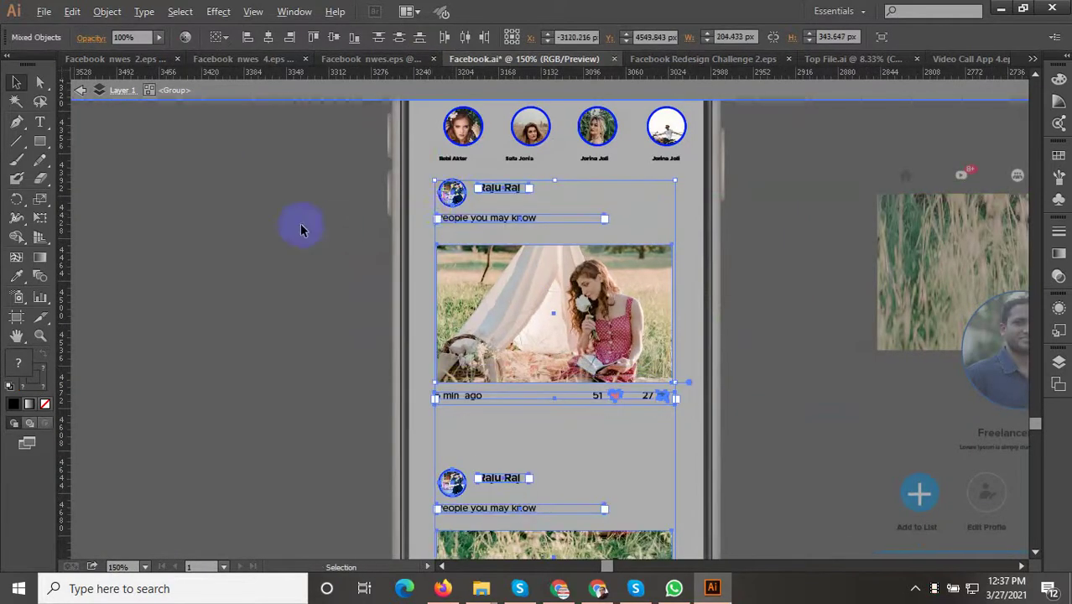
scroll(300, 223, "down", 2)
left_click(334, 363)
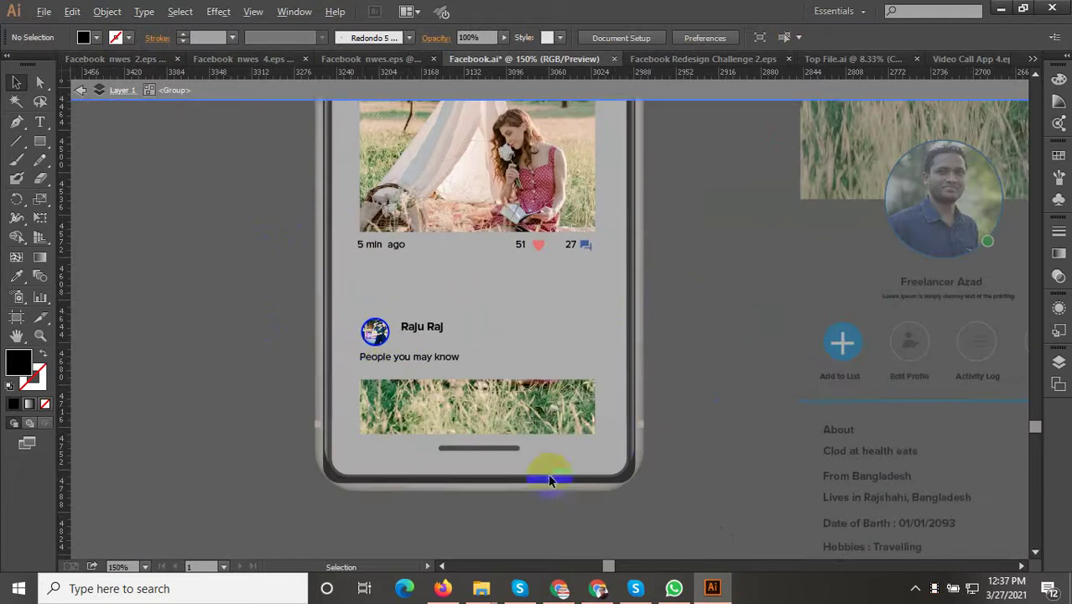
scroll(550, 480, "down", 1)
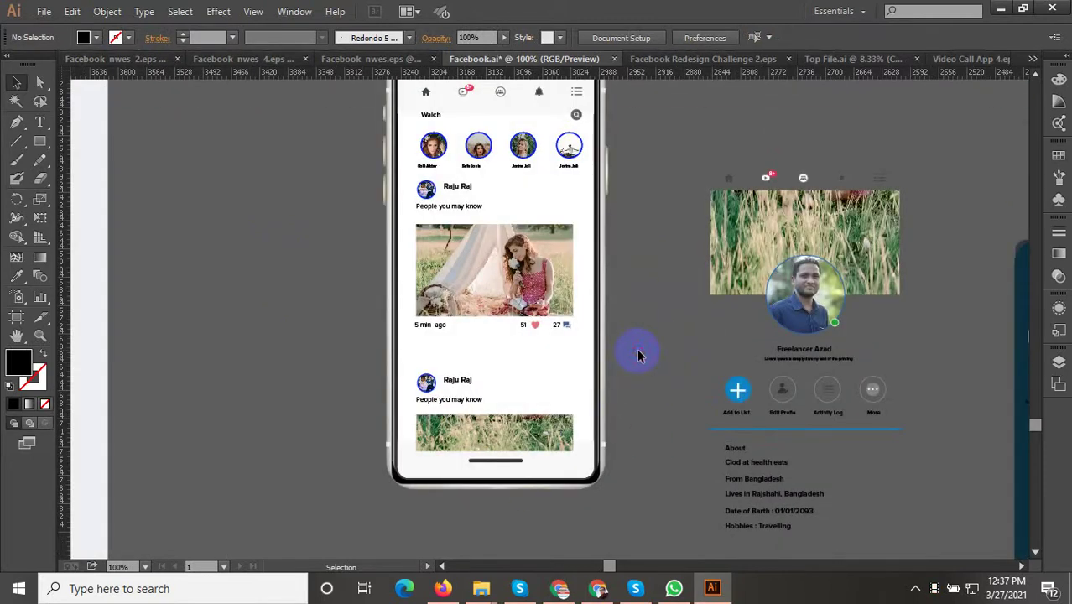
left_click_drag(638, 356, 527, 316)
Alt-drag a copy of the left phone frame rightward onto the profile screen
scroll(512, 357, "down", 1)
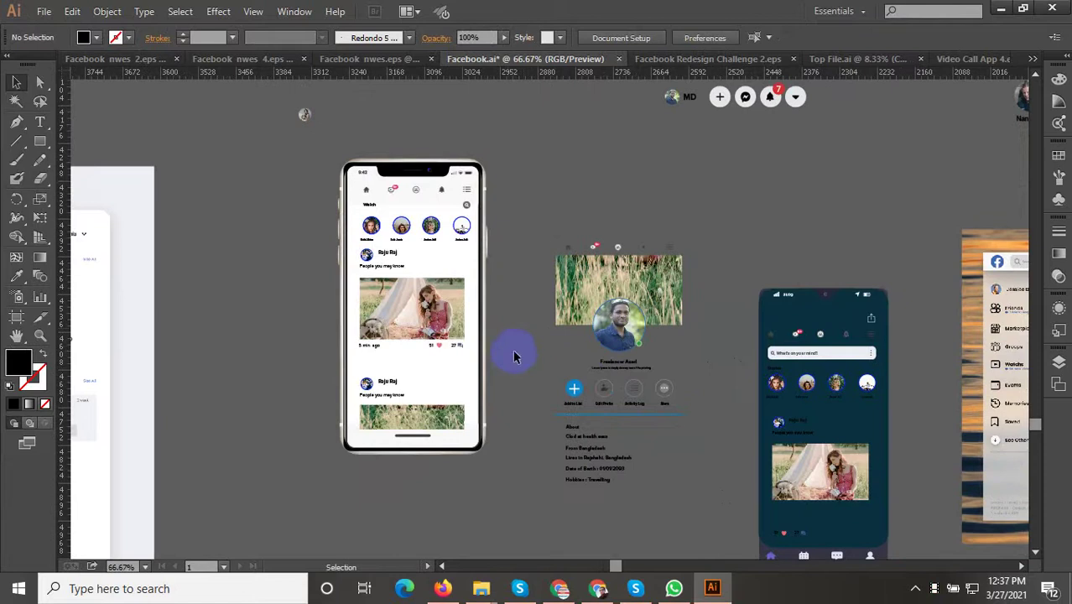
scroll(386, 230, "up", 2)
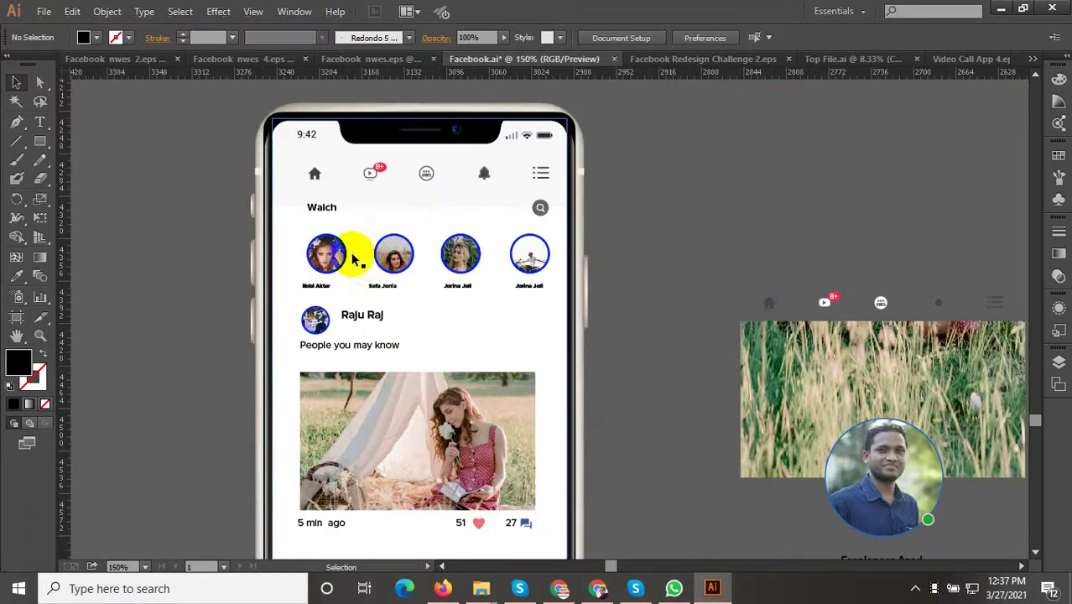
scroll(386, 254, "down", 1)
mouse_move(539, 223)
left_mouse_down()
mouse_move(497, 214)
mouse_move(472, 163)
left_mouse_up()
left_click(371, 377)
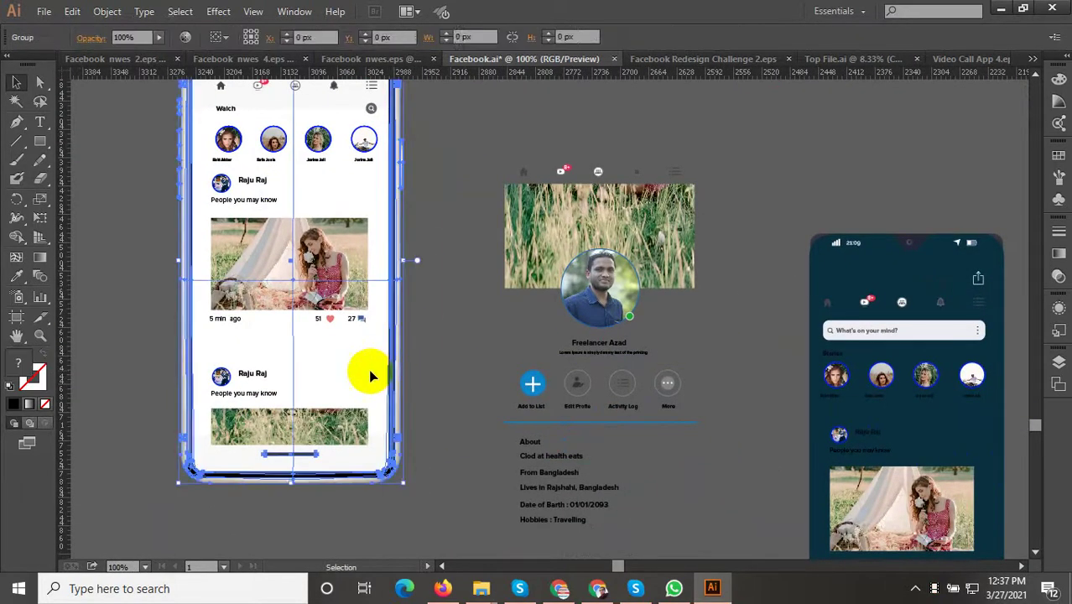
scroll(371, 376, "down", 1)
scroll(333, 359, "down", 1)
left_click_drag(327, 360, 490, 407)
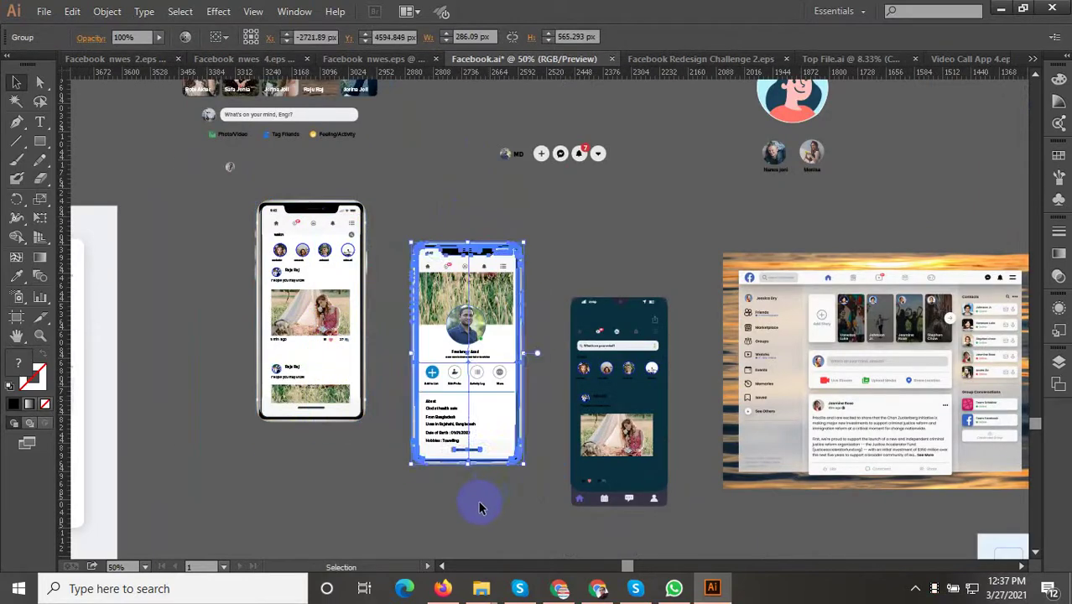
Drop the phone copy over the profile screen and nudge it about 3 px left
left_click(467, 514)
scroll(470, 294, "up", 2)
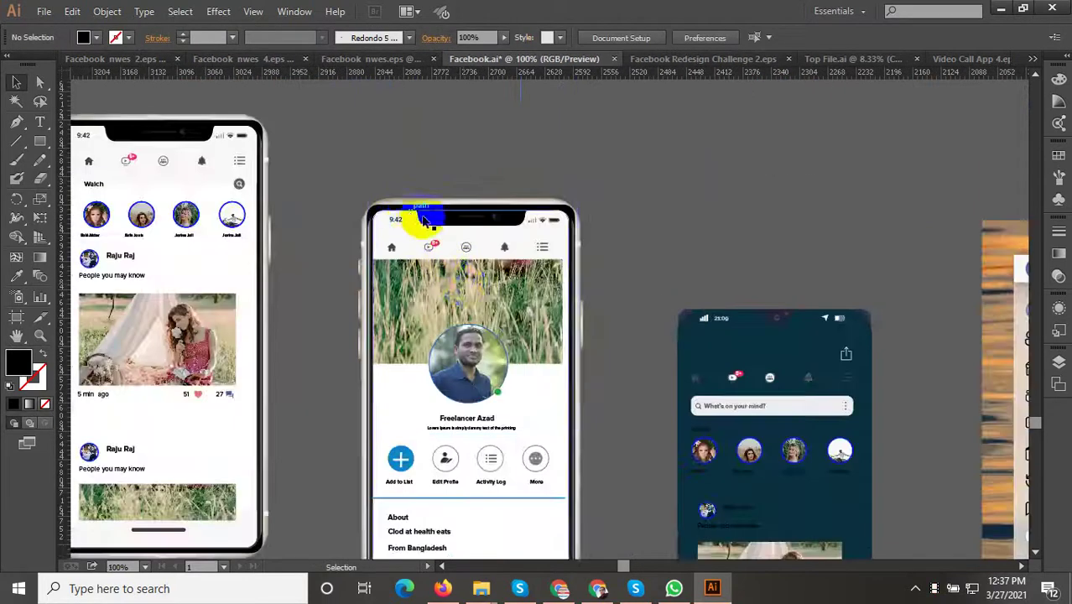
scroll(419, 220, "up", 2)
left_click(434, 238)
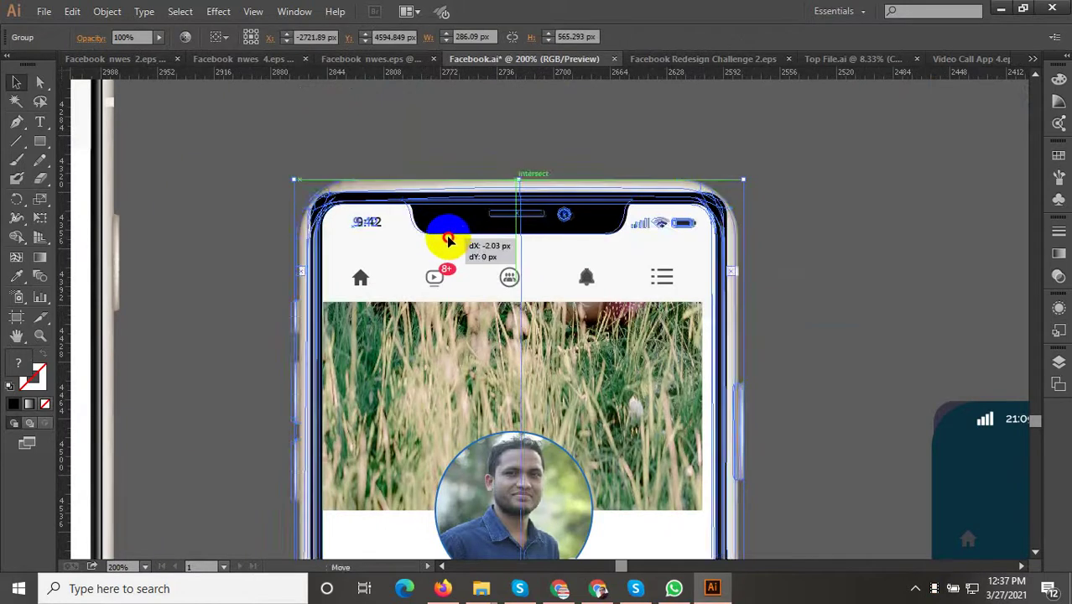
left_click_drag(452, 238, 448, 237)
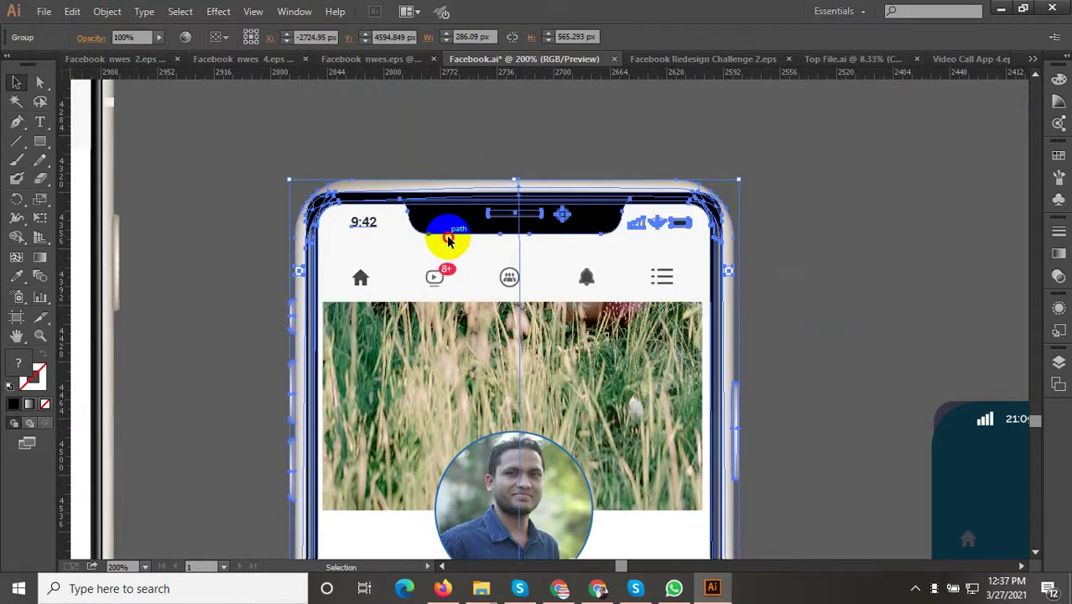
left_click(447, 238)
left_click(825, 267)
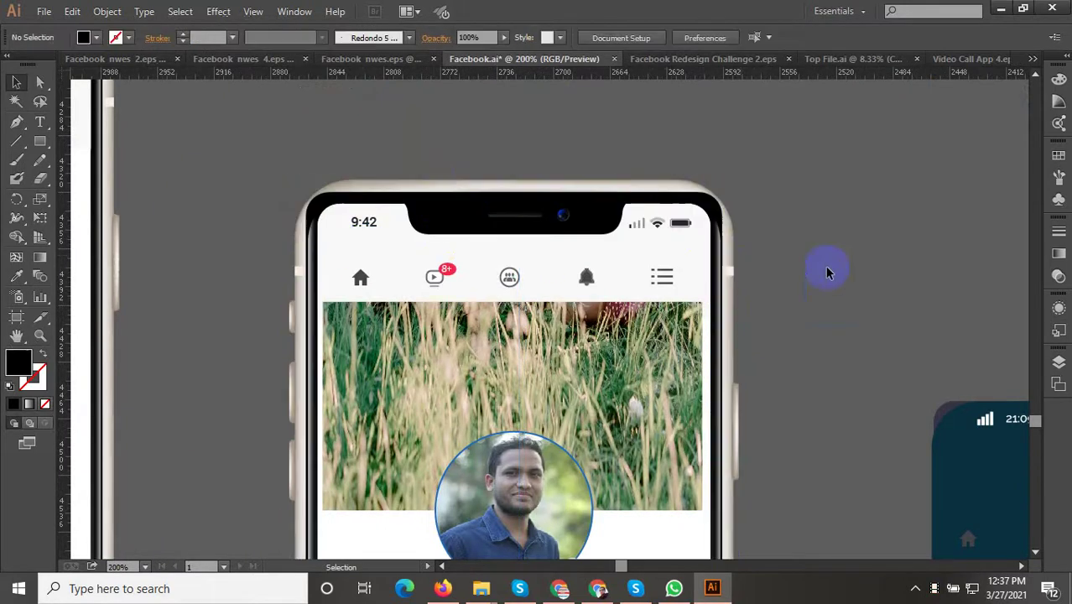
Check the copied frame's alignment at its notch, then zoom out with Ctrl+1
scroll(448, 168, "down", 1)
left_click(539, 221)
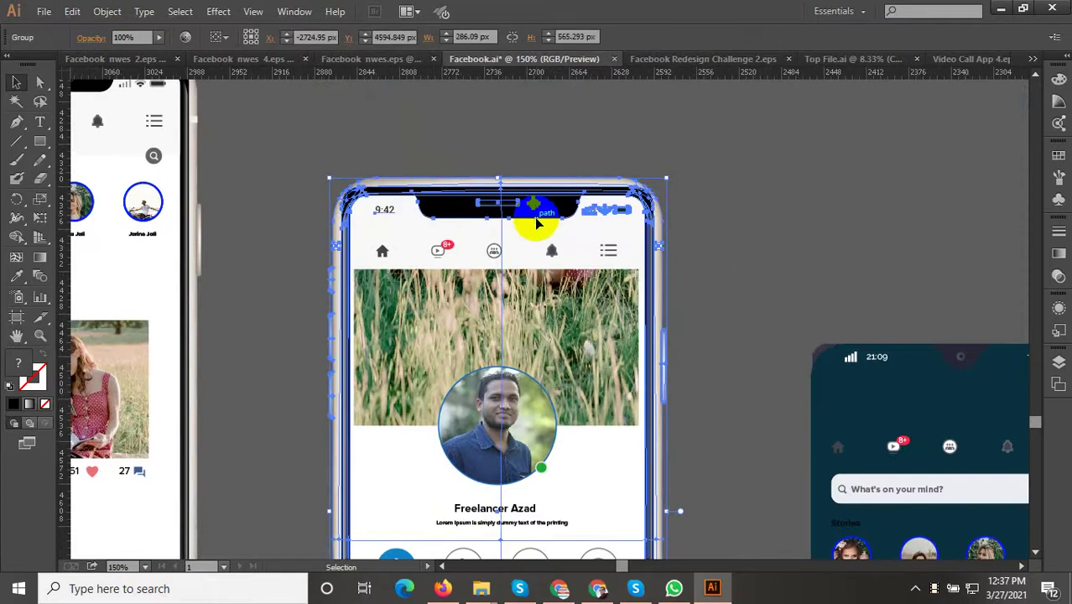
left_click(718, 221)
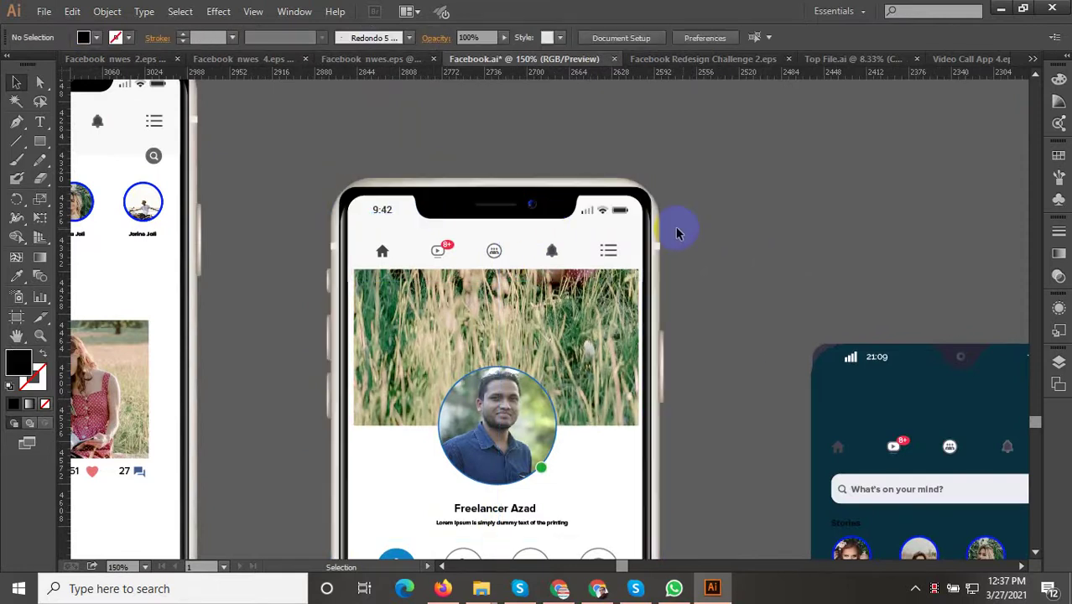
left_click(577, 225)
left_click(846, 200)
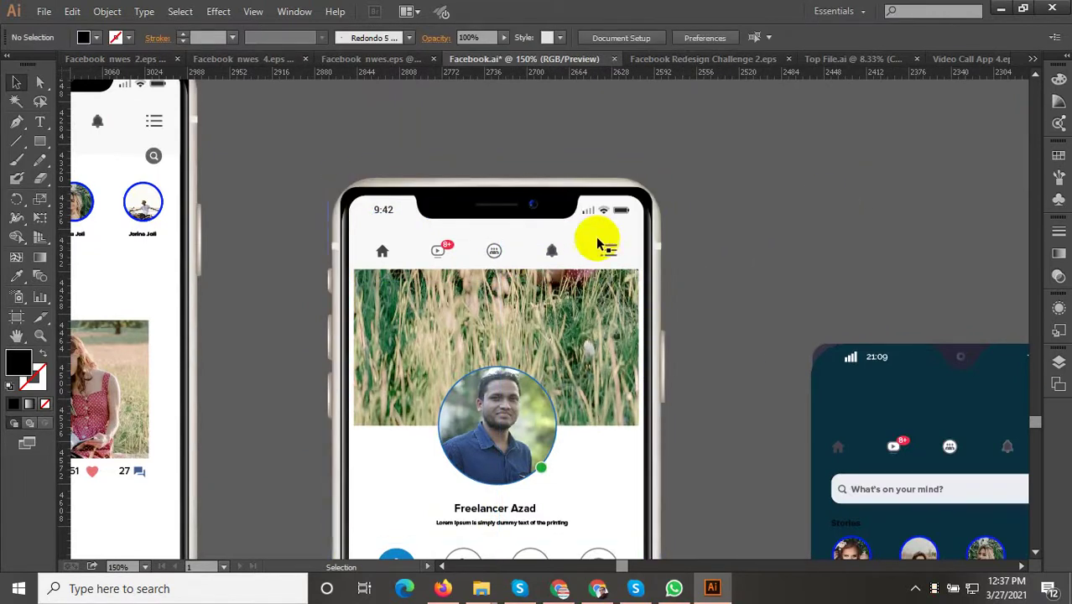
scroll(573, 227, "down", 3)
scroll(549, 323, "up", 4)
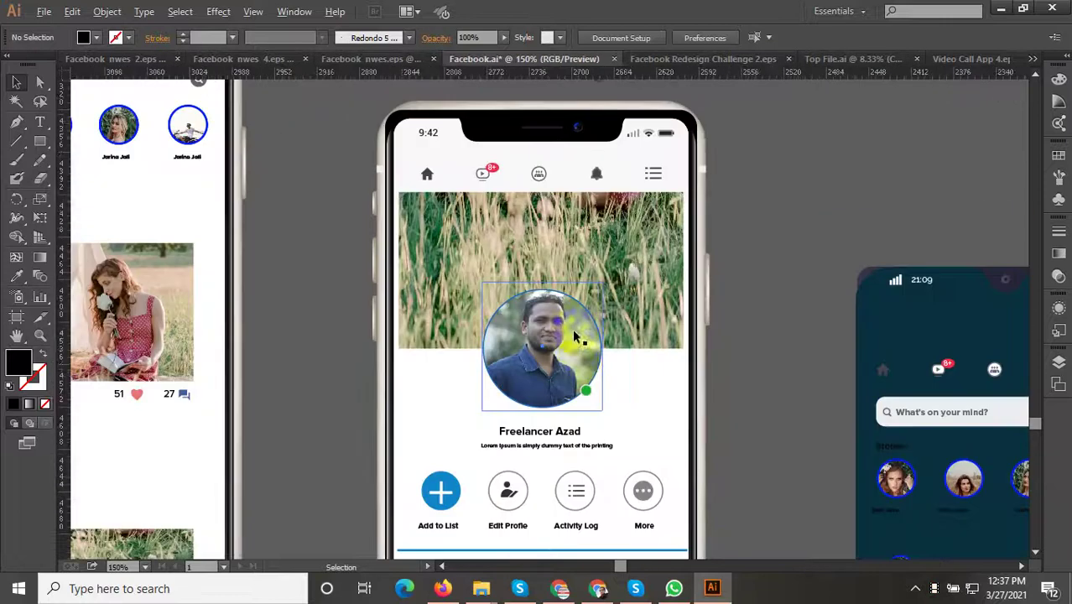
scroll(588, 352, "up", 3)
key("ctrl+1")
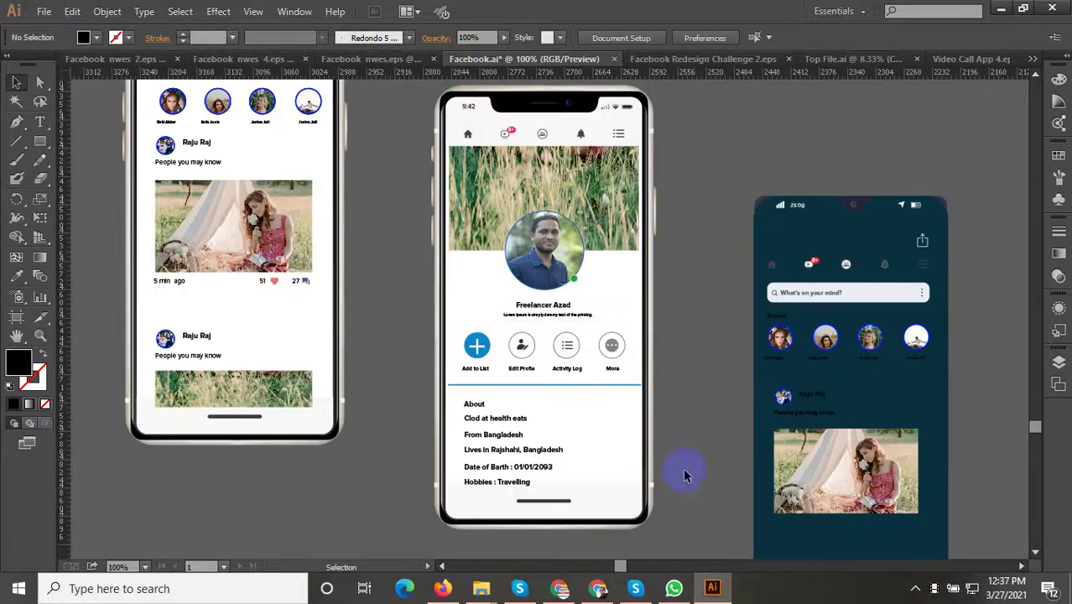
Delete the dark phone's navy background and bottom bar
left_click_drag(681, 466, 686, 407)
scroll(477, 499, "down", 1)
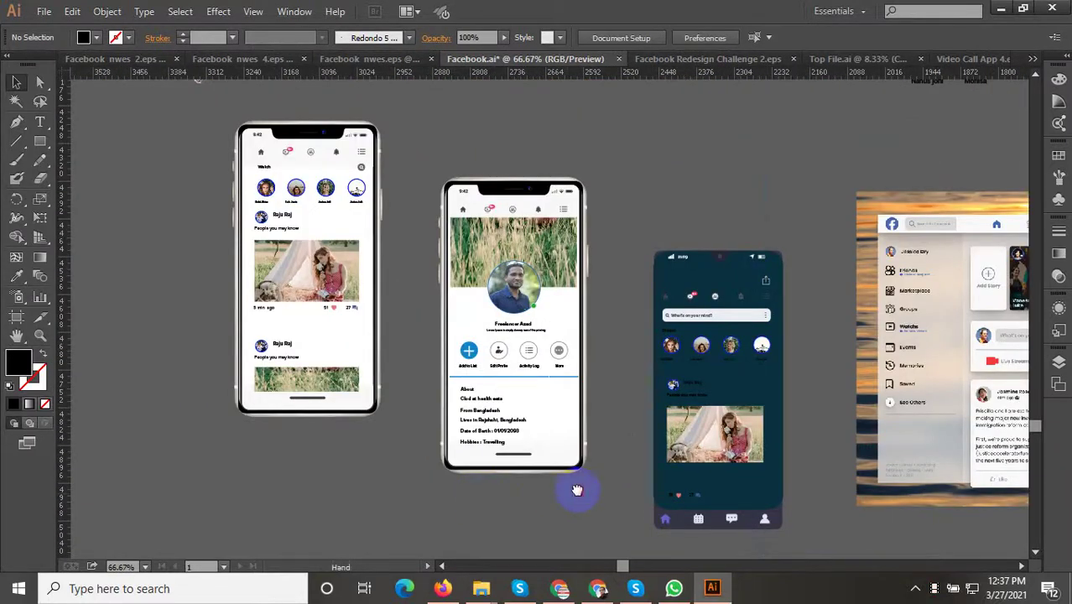
left_click_drag(621, 495, 443, 424)
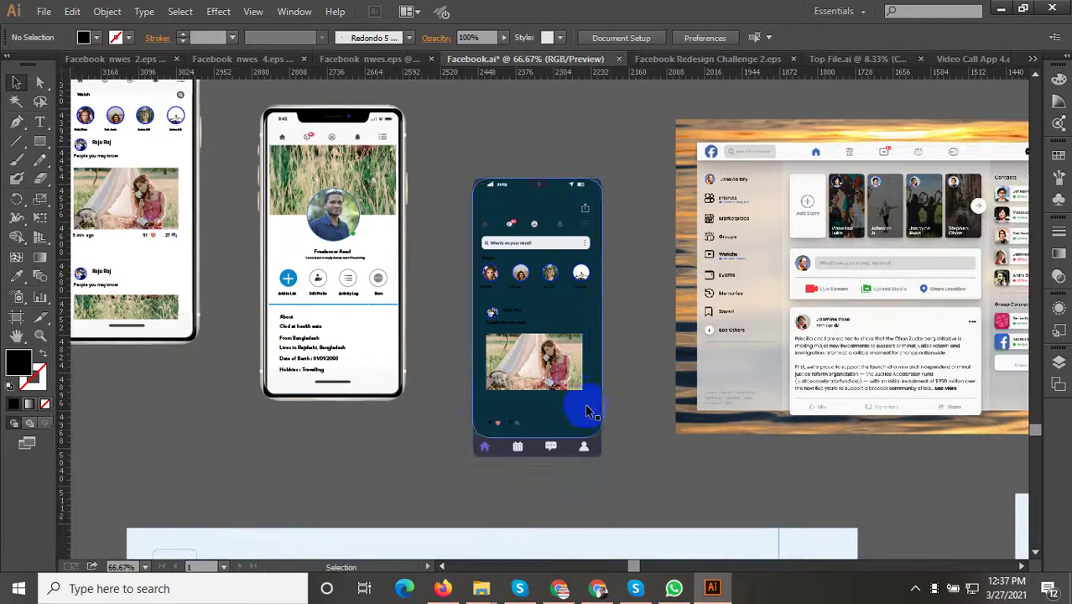
left_click(587, 411)
key("Delete")
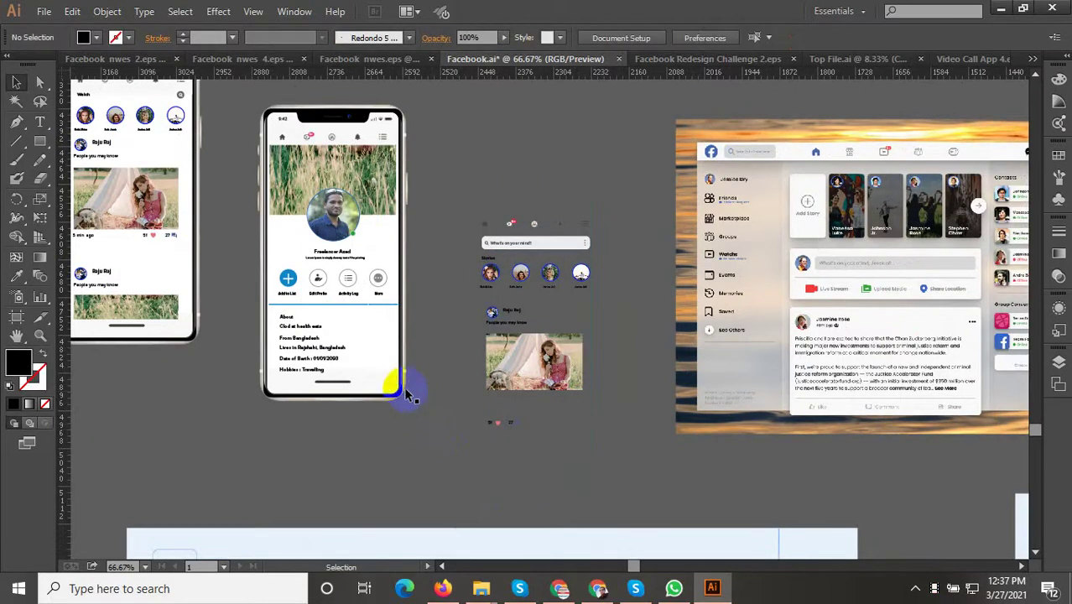
Alt-drag a copy of the white phone frame over the remaining feed elements
left_click(393, 384)
left_click_drag(371, 343, 579, 436)
left_click(613, 180)
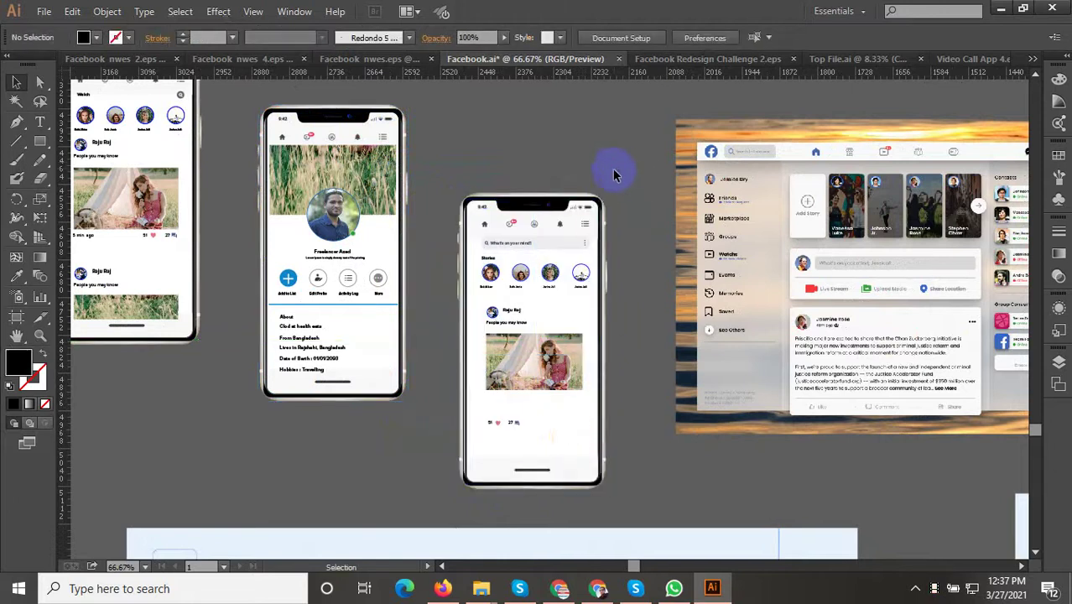
scroll(573, 434, "up", 1)
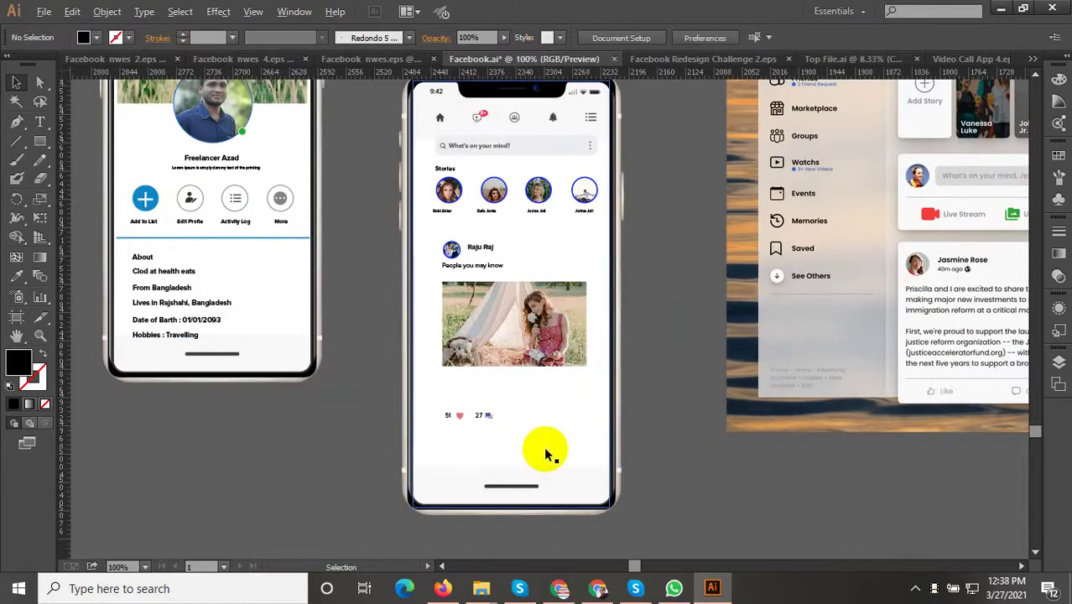
scroll(545, 453, "down", 1)
mouse_move(626, 379)
left_mouse_down()
mouse_move(731, 435)
mouse_move(718, 413)
left_mouse_up()
scroll(714, 406, "down", 2)
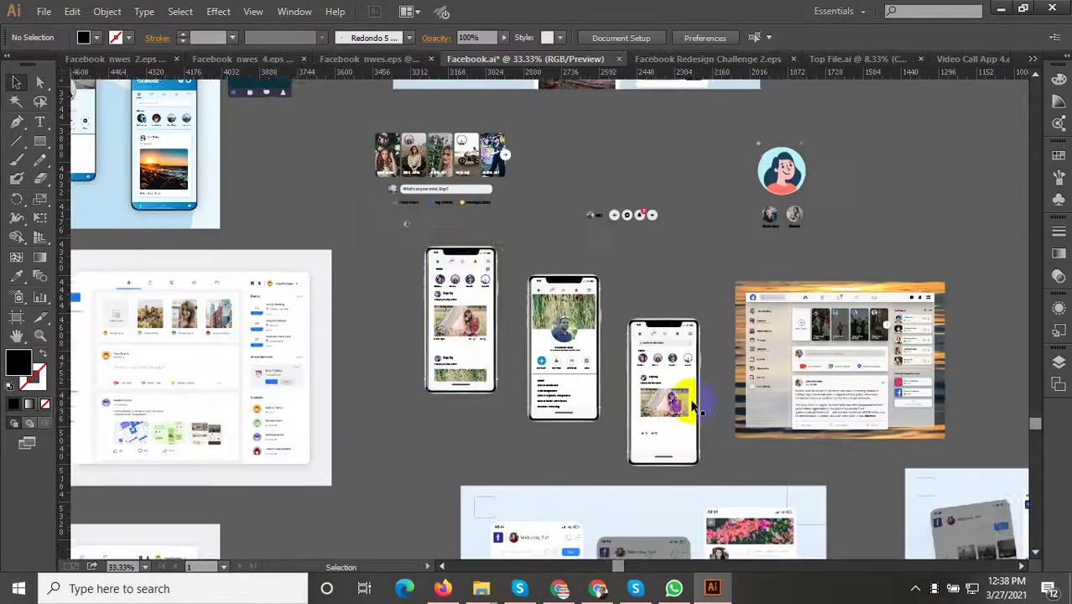
scroll(251, 174, "up", 1)
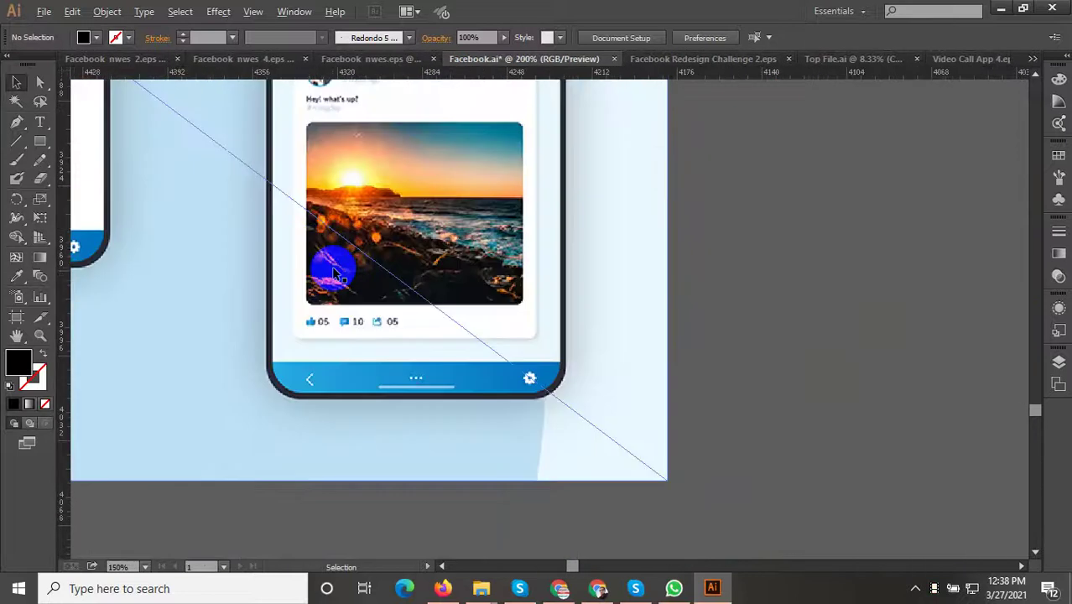
scroll(349, 187, "up", 2)
scroll(364, 307, "down", 1)
scroll(285, 273, "down", 1)
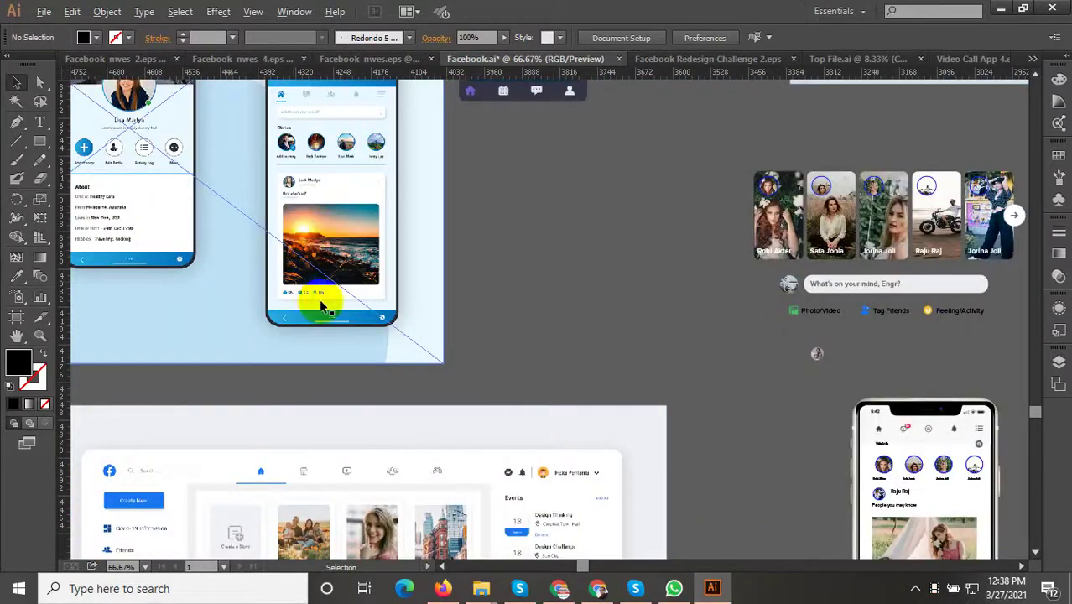
scroll(323, 302, "down", 1)
mouse_move(513, 352)
left_mouse_down()
mouse_move(407, 255)
mouse_move(476, 314)
left_mouse_up()
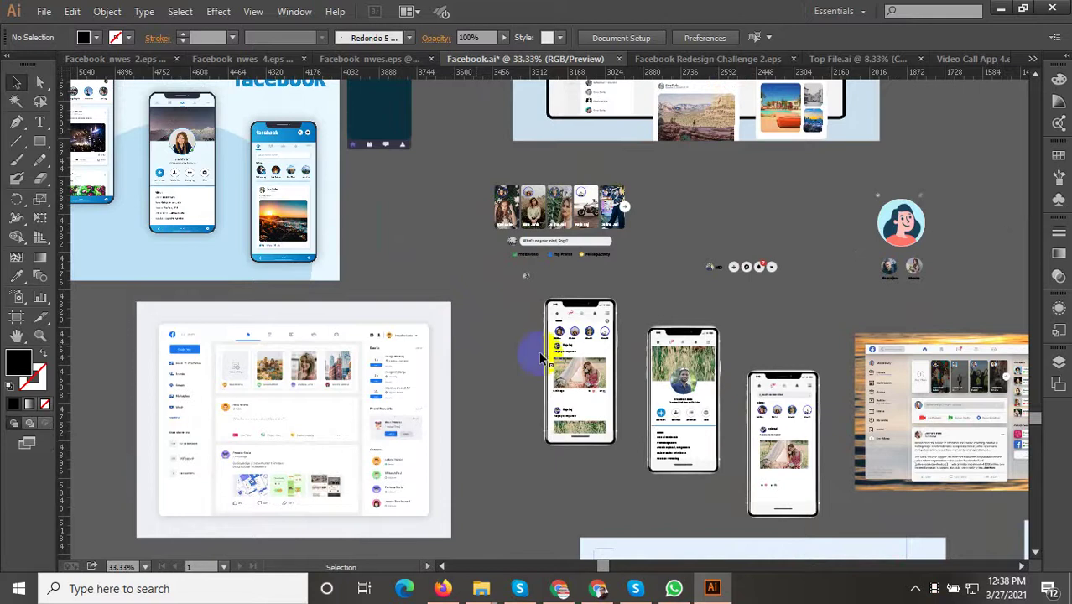
scroll(820, 398, "up", 4)
scroll(789, 407, "up", 2)
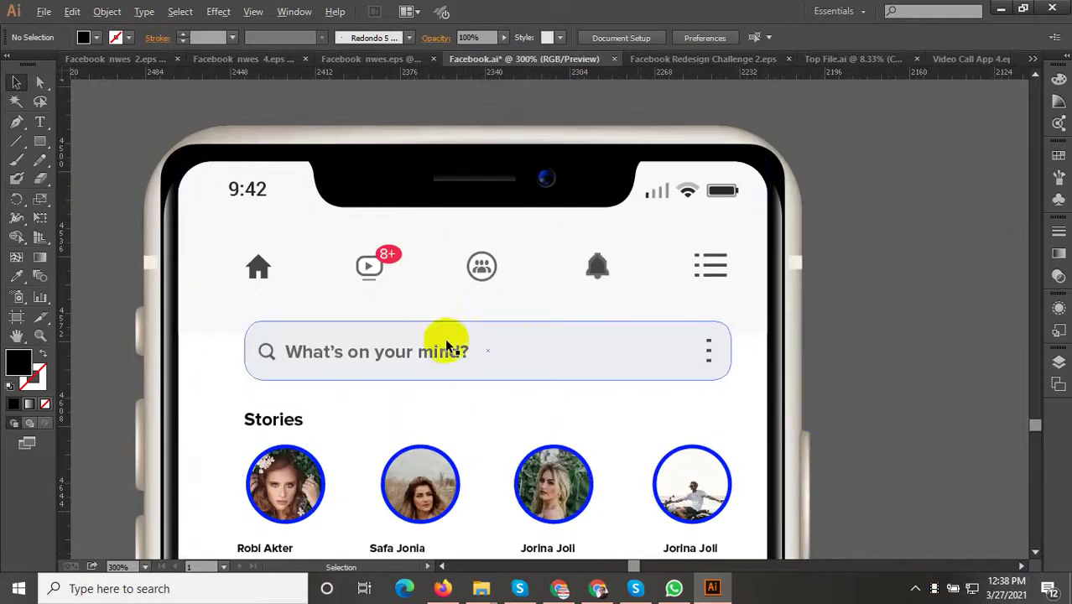
scroll(677, 323, "down", 3)
mouse_move(778, 363)
left_mouse_down()
mouse_move(744, 354)
mouse_move(745, 276)
left_mouse_up()
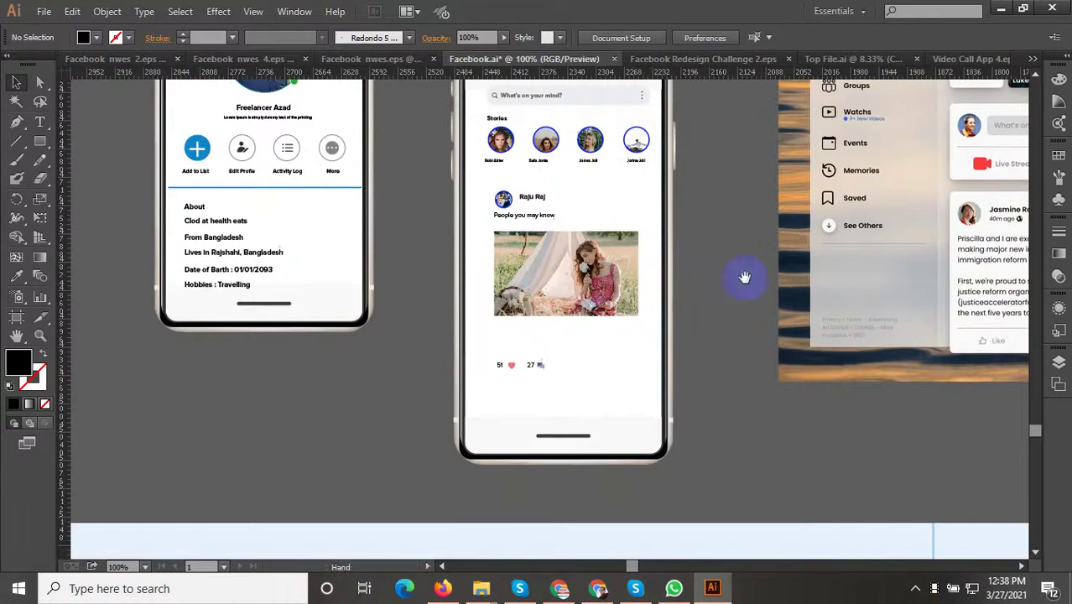
Select the post's likes row group and isolate it
left_click(601, 283)
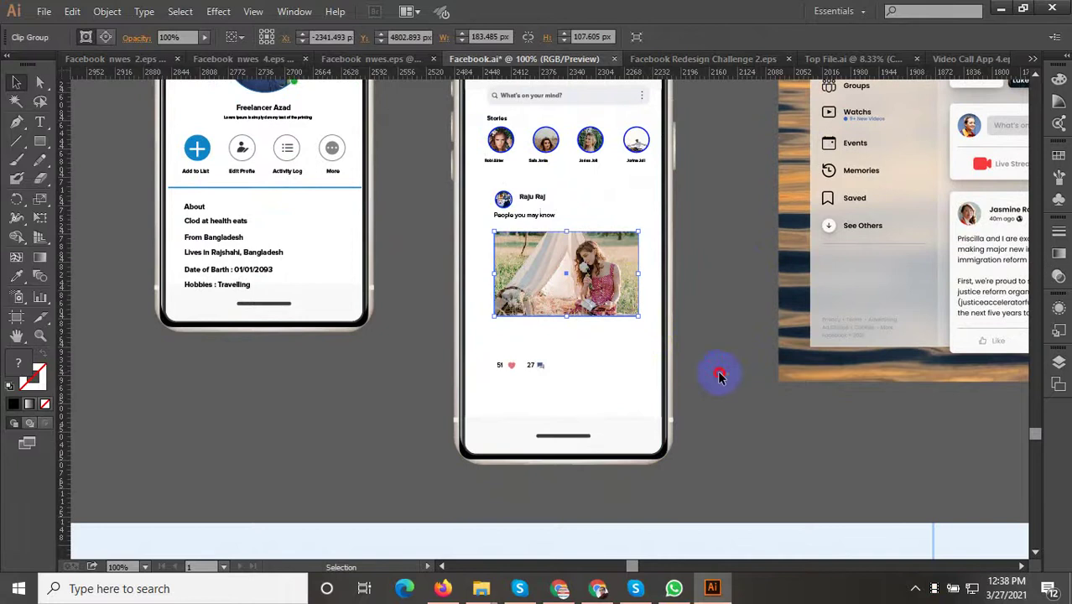
left_click_drag(673, 375, 475, 181)
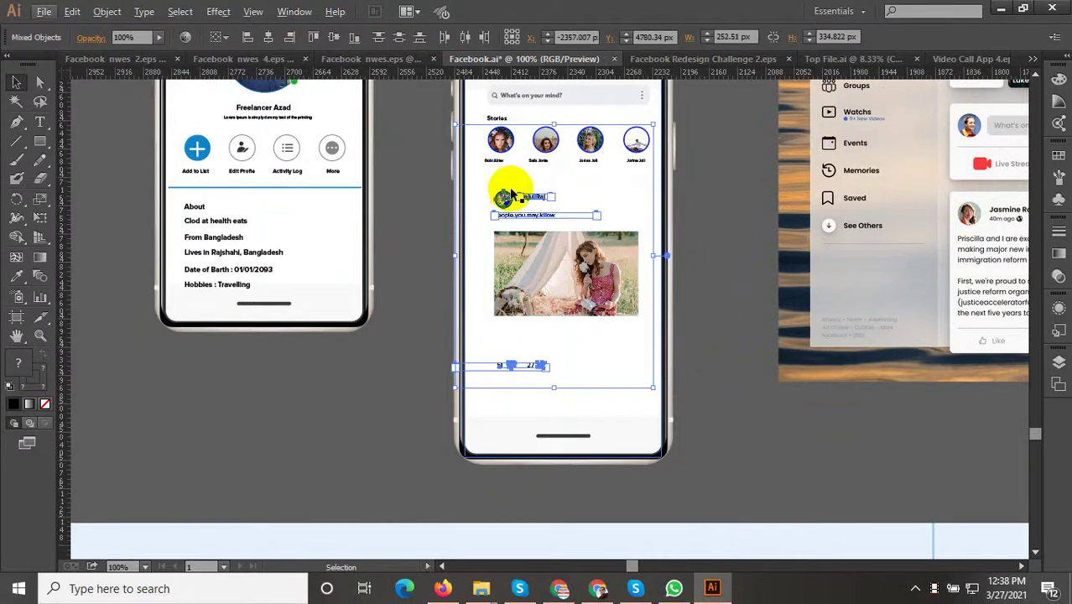
scroll(490, 357, "up", 1)
left_click(387, 364)
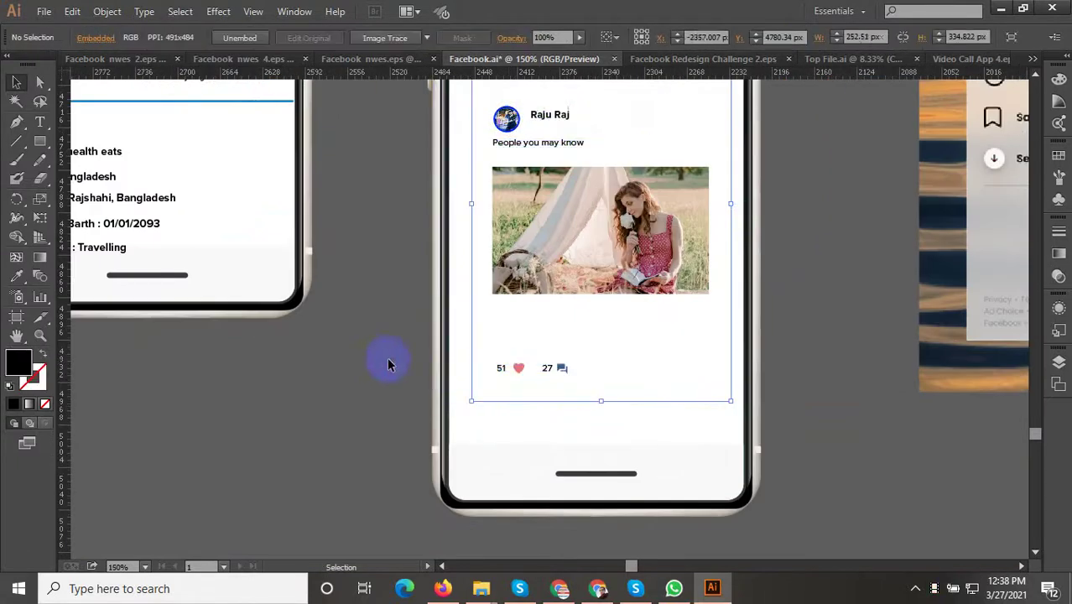
left_click(505, 371)
double_click(502, 372)
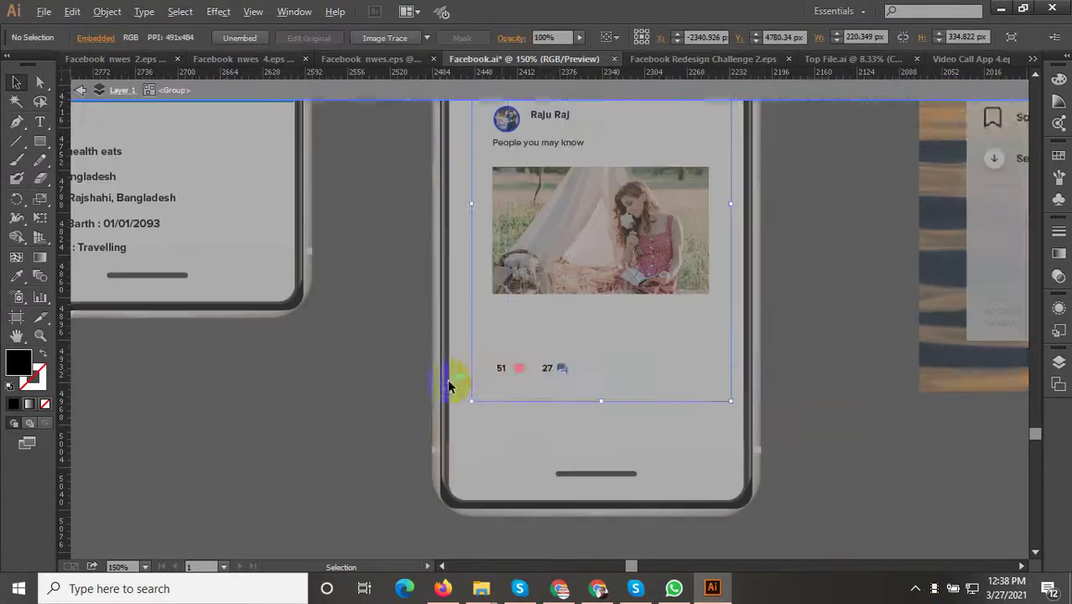
Select the 51 and 27 counts line and highlight its text with the Type tool
scroll(508, 372, "up", 3)
left_click(437, 359)
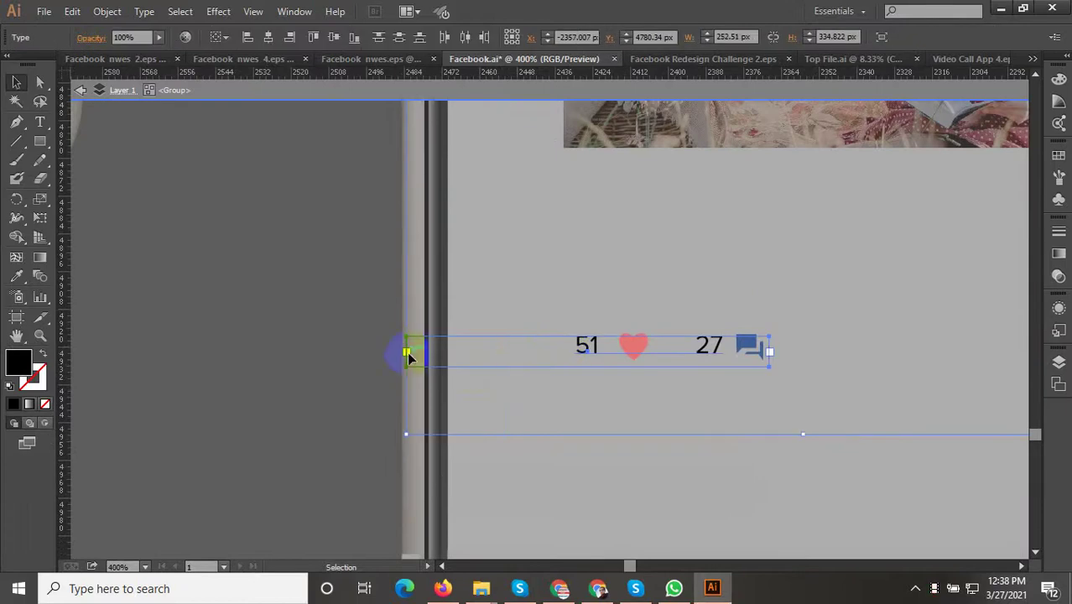
key("t")
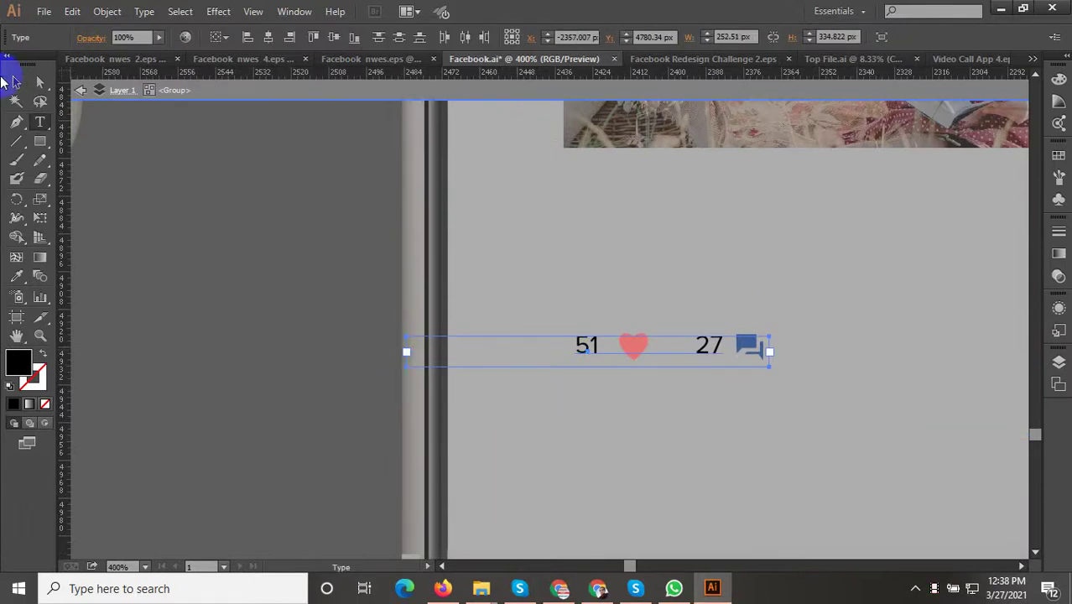
left_click(15, 84)
double_click(587, 344)
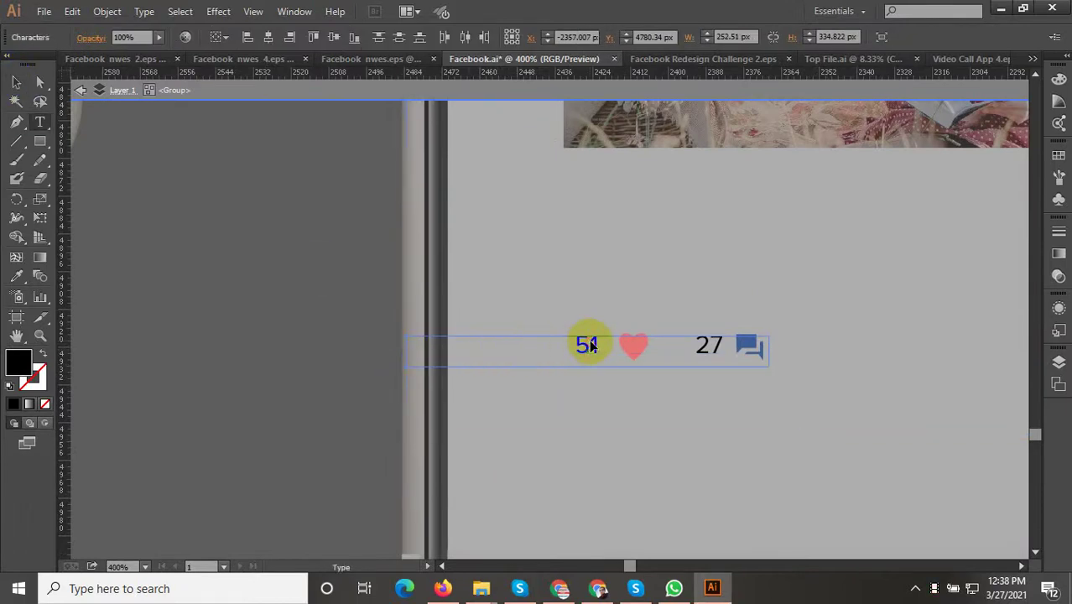
triple_click(589, 339)
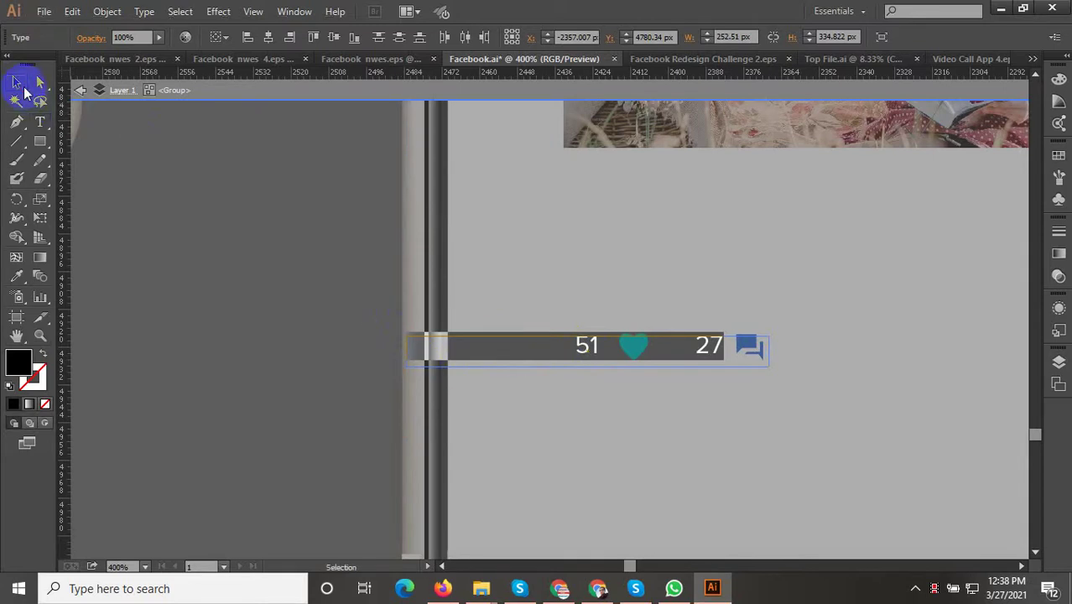
left_click(432, 362)
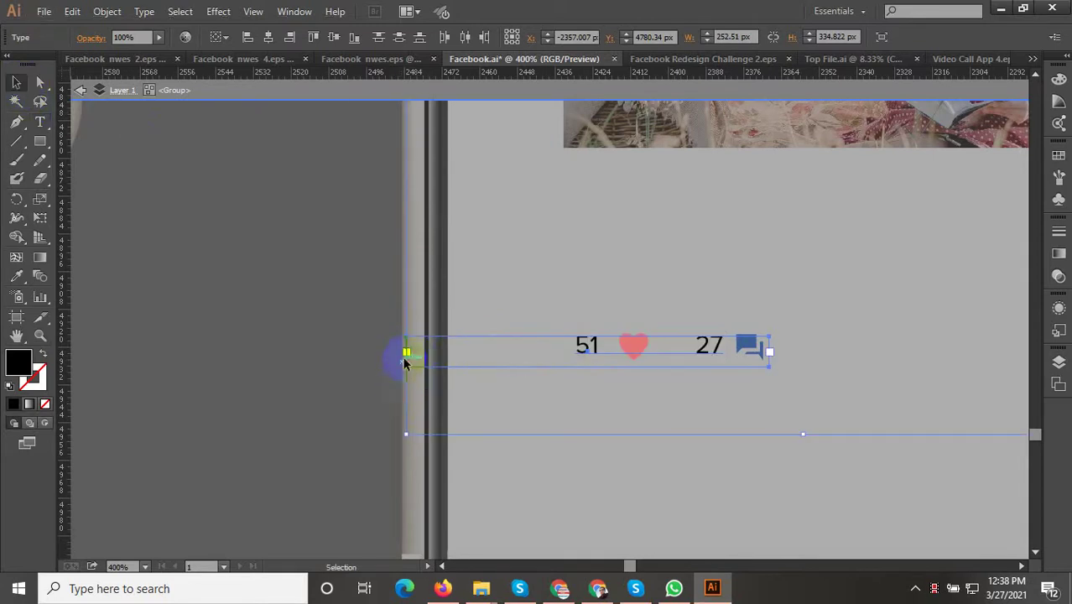
Re-edit the counts text, highlighting the whole line, then return to the Selection tool
double_click(407, 355)
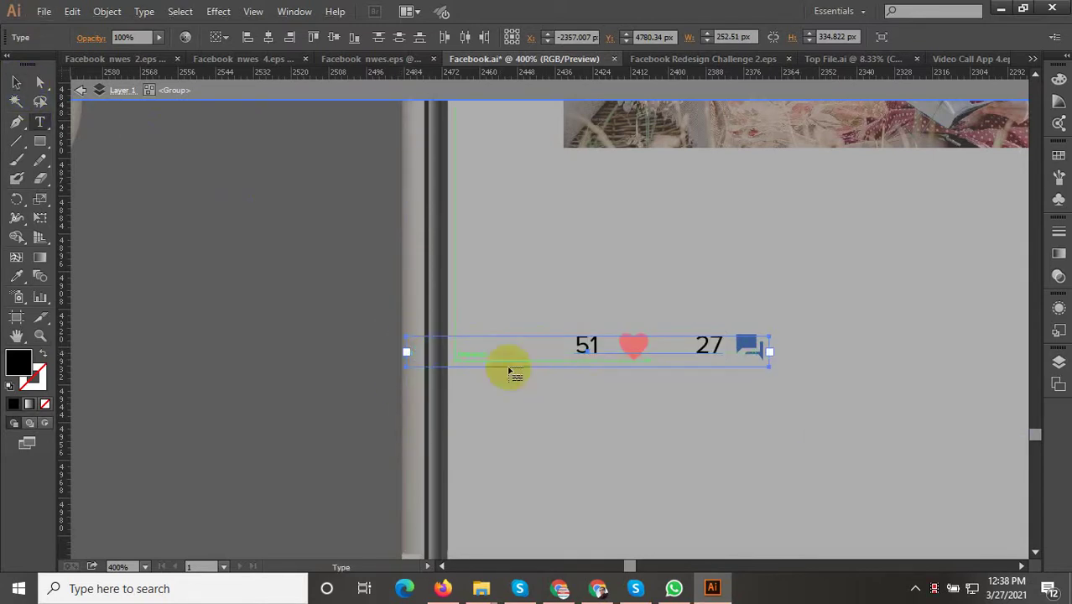
left_click(16, 81)
left_click(622, 384)
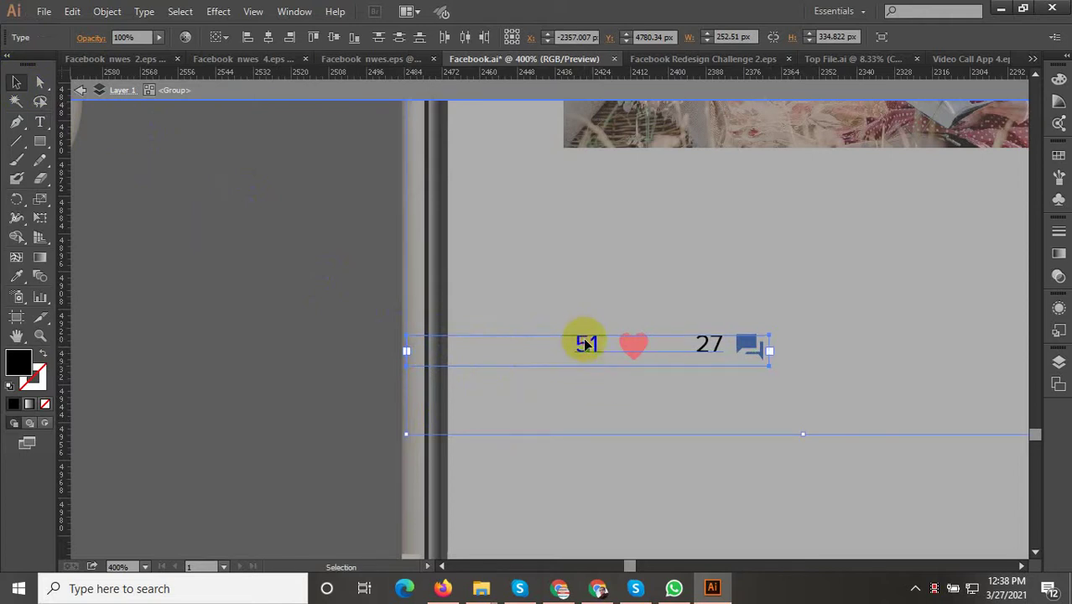
double_click(583, 339)
left_click(789, 359)
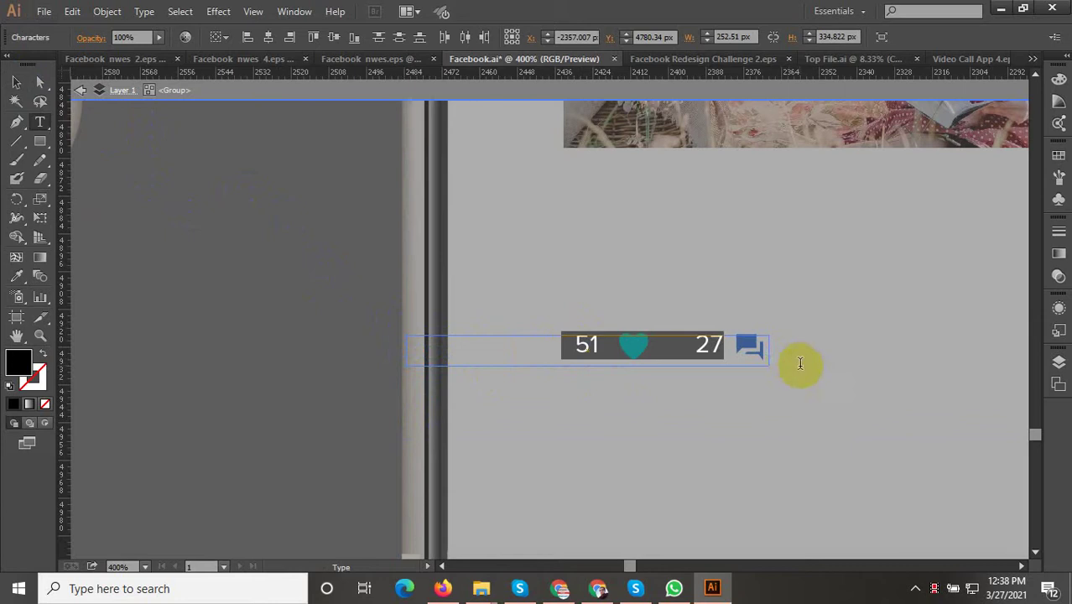
left_click(19, 82)
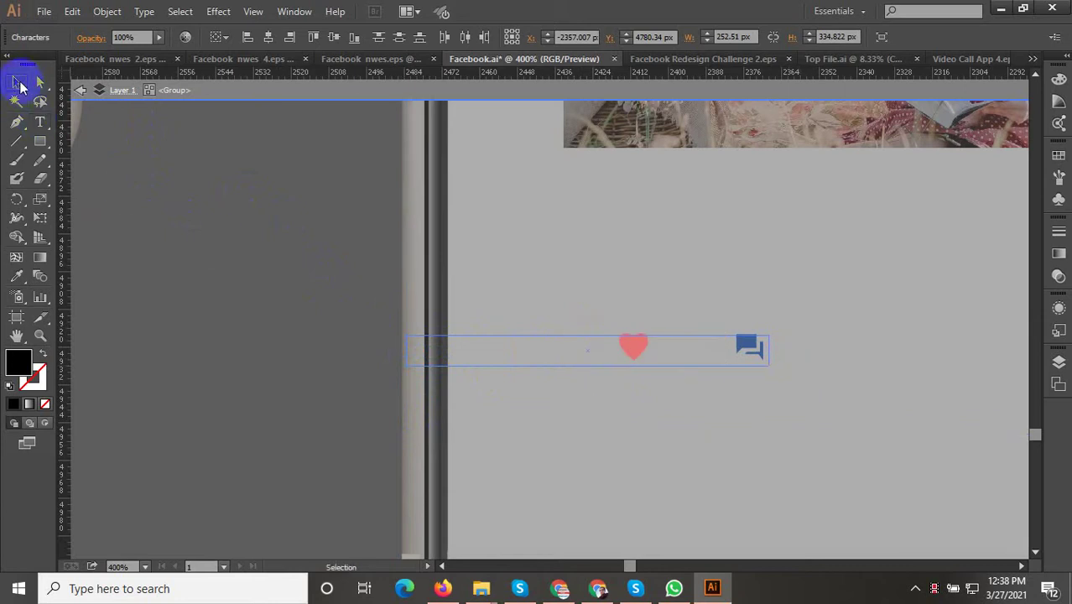
left_click(435, 380)
Exit isolation and move the 51 and 27 line beside the heart and comment icons
double_click(438, 386)
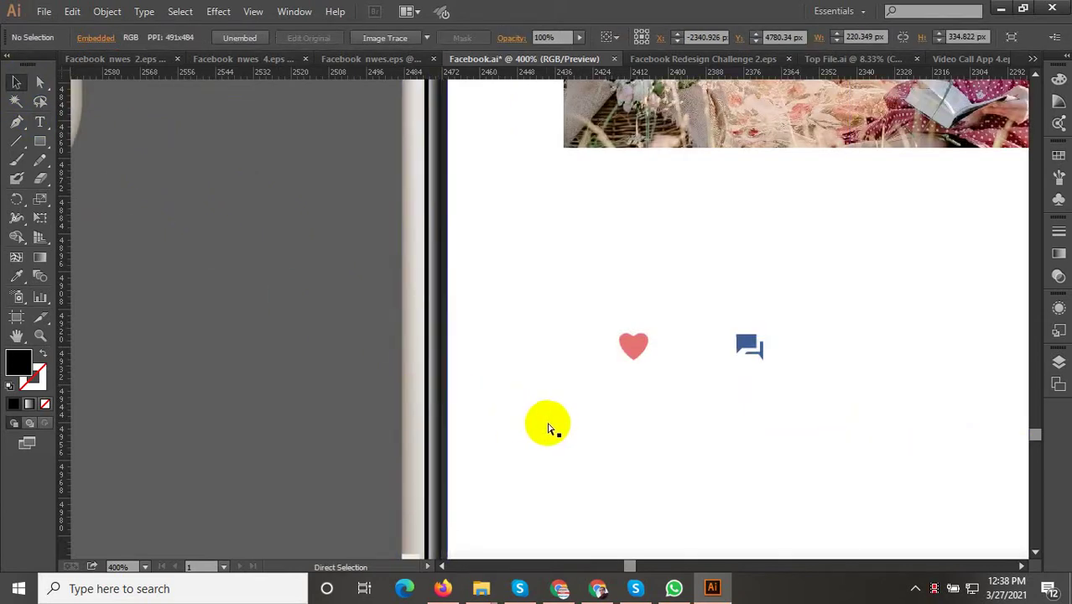
left_click(562, 423)
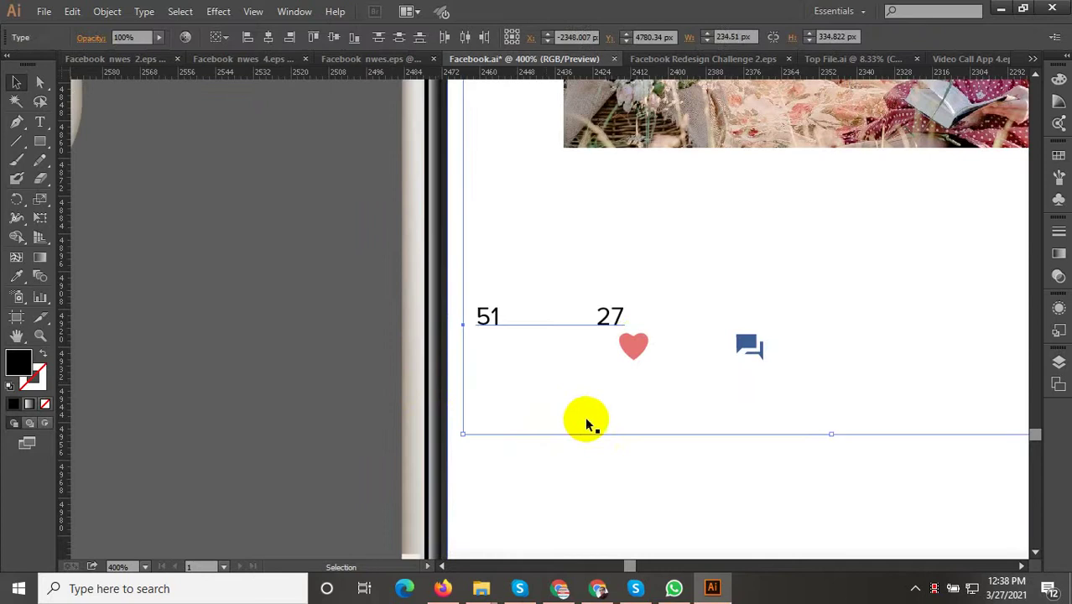
scroll(634, 342, "up", 2, "alt")
left_click_drag(587, 308, 796, 361)
scroll(689, 375, "down", 5, "alt")
left_click(377, 364)
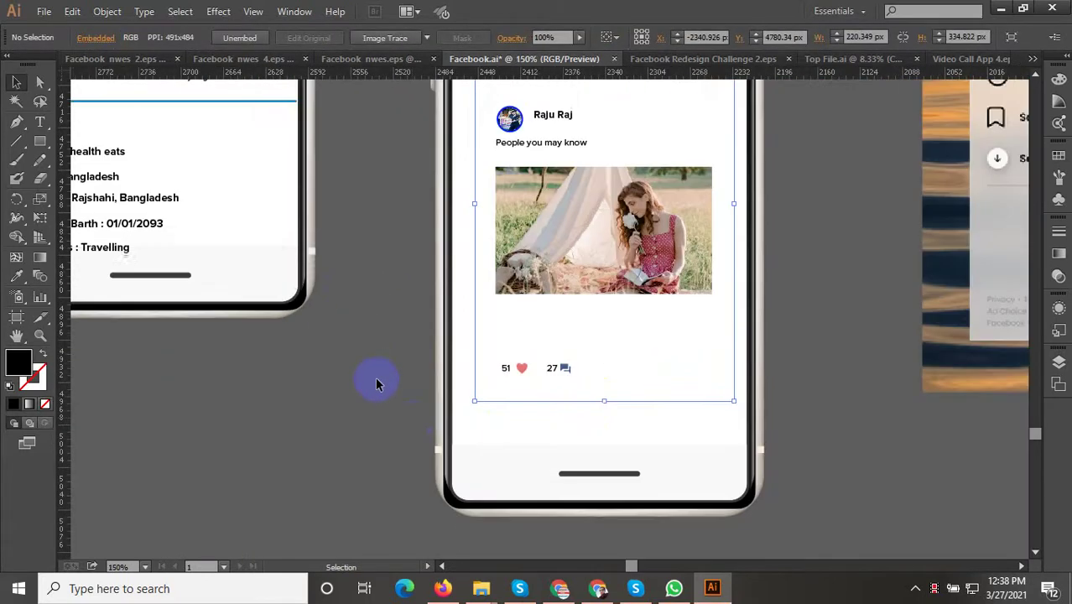
Zoom out and save Facebook.ai via File > Save, waiting for progress to finish
scroll(397, 425, "down", 3, "alt")
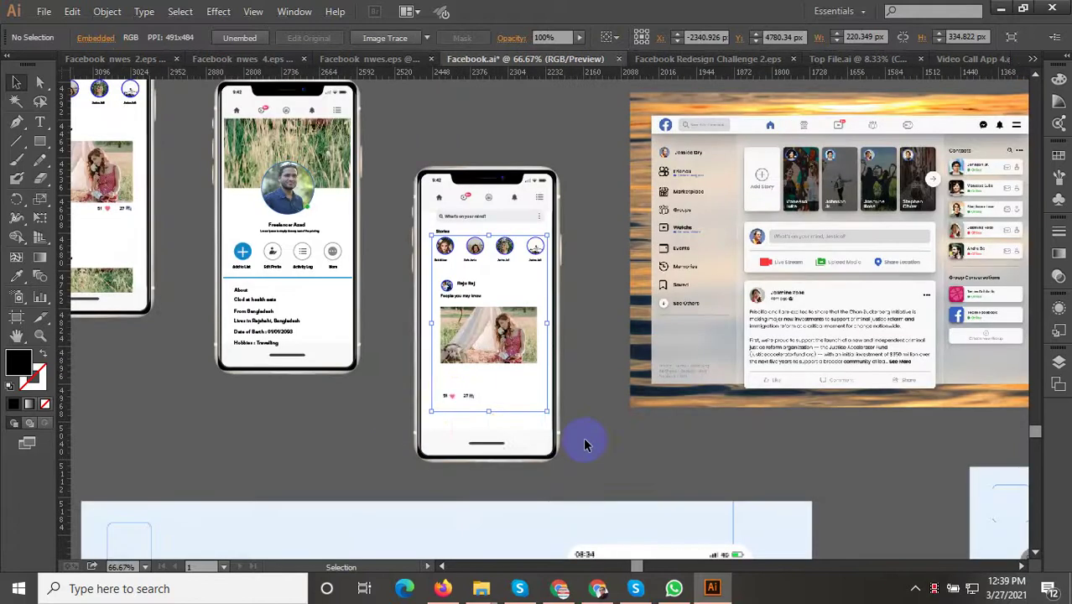
scroll(467, 395, "up", 4, "alt")
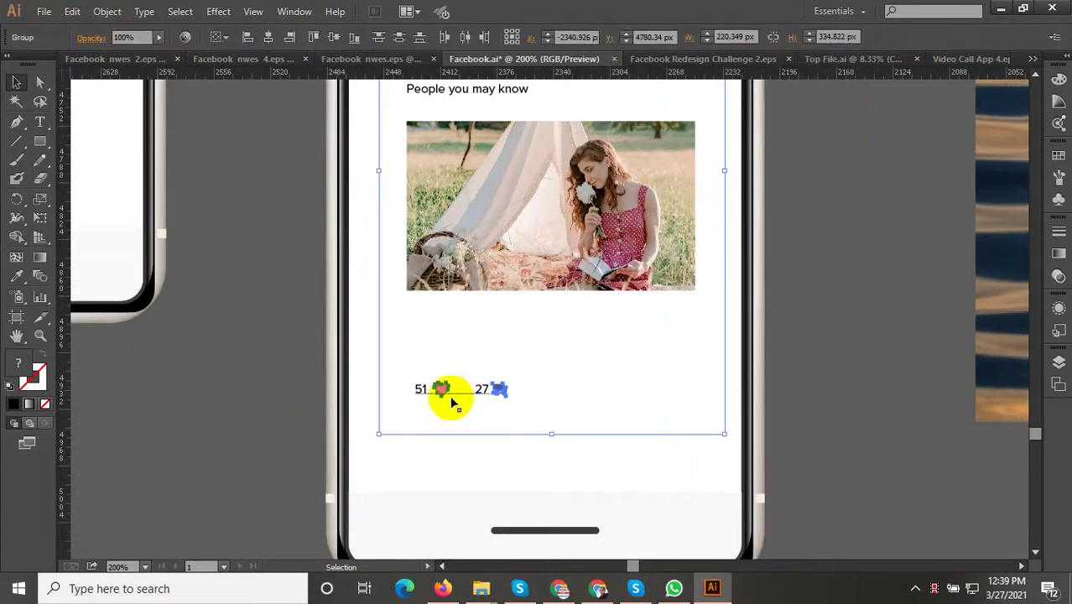
scroll(403, 433, "down", 4, "alt")
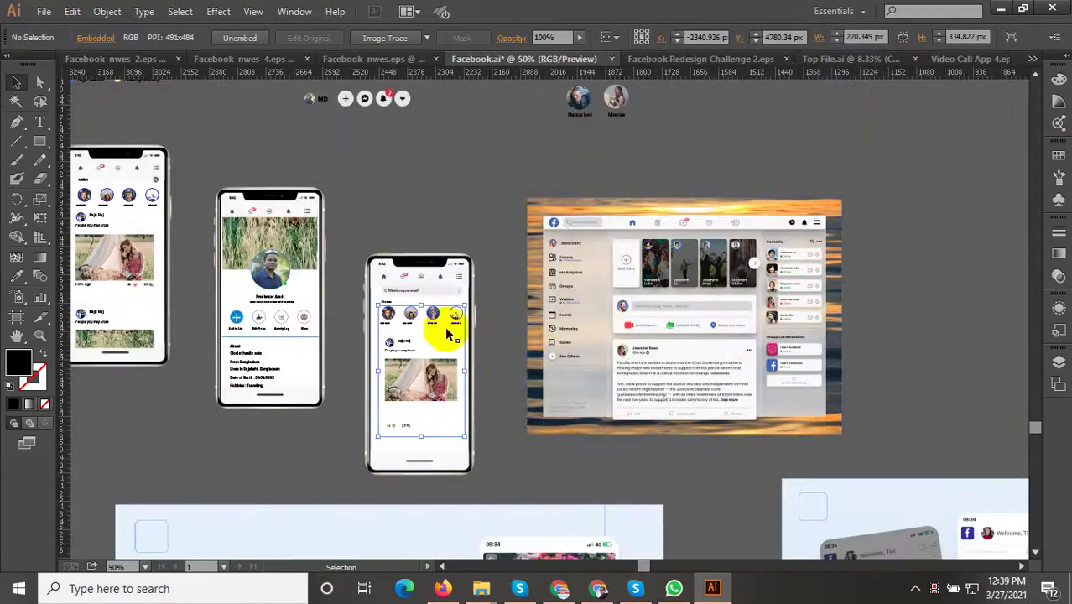
left_click(388, 197)
left_click(44, 11)
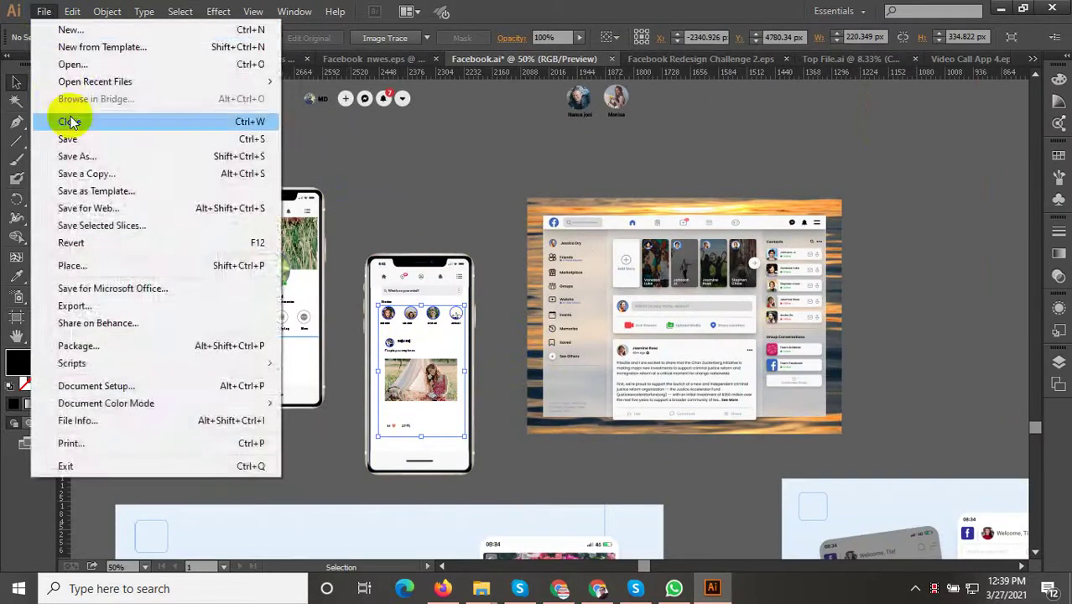
left_click(67, 137)
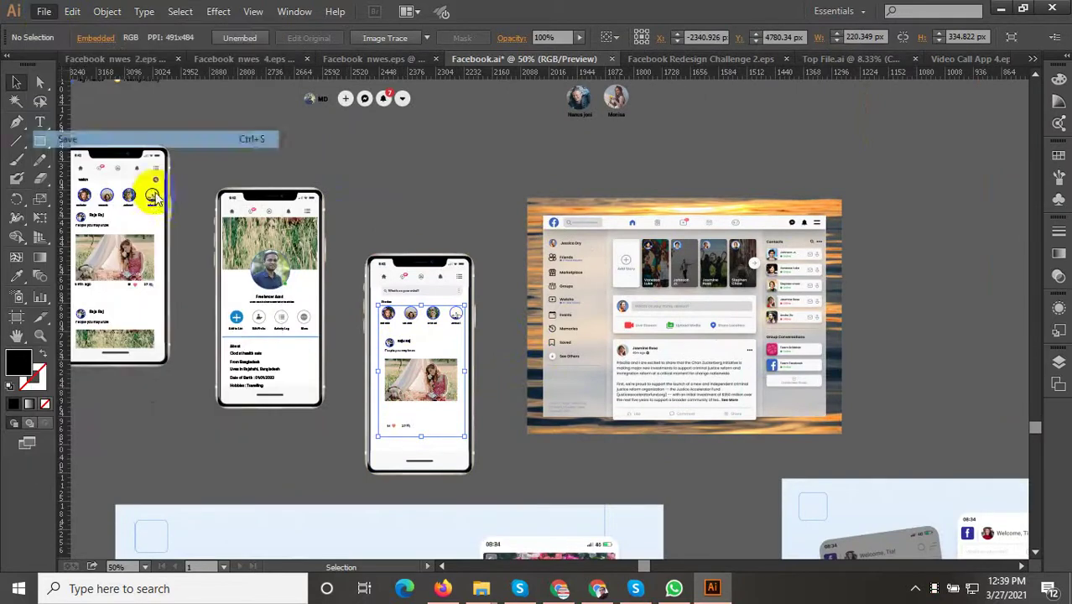
left_click(369, 398)
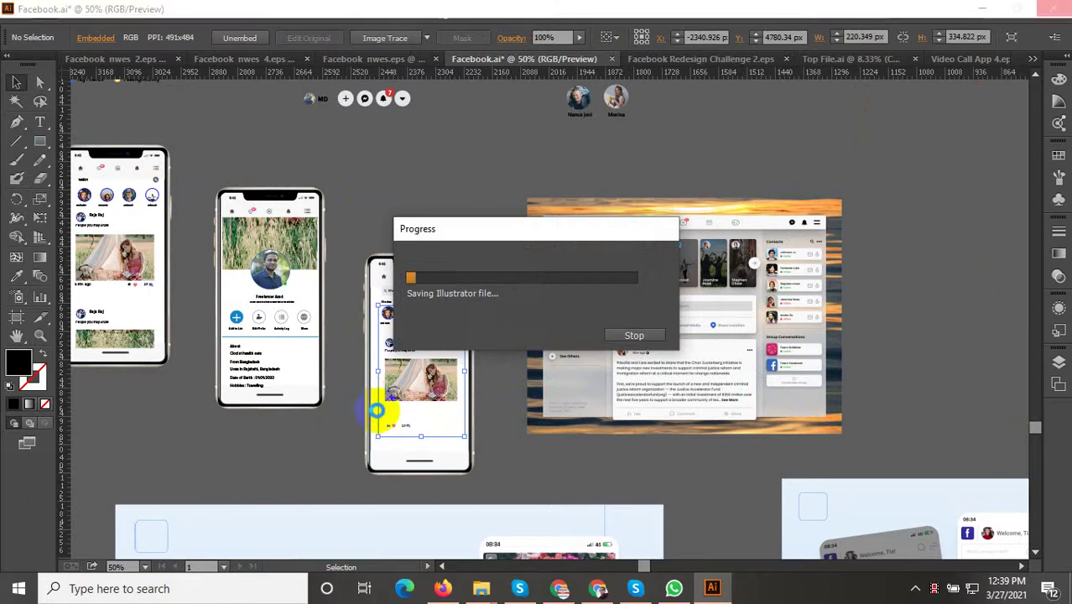
left_click(915, 588)
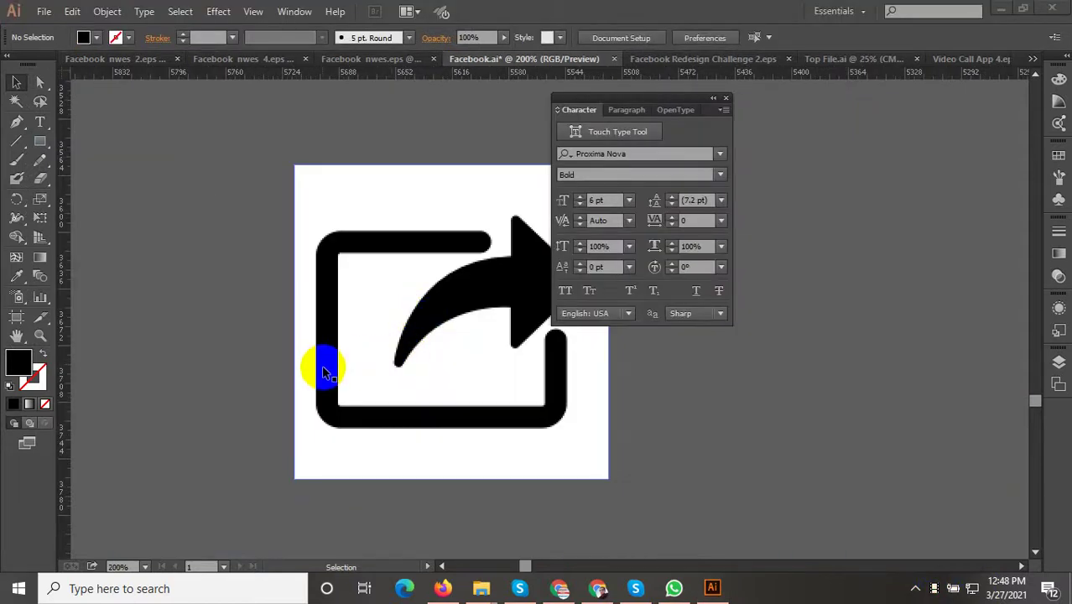
Pen-trace the share icon's square frame along its top, left, bottom and right edges
scroll(325, 371, "down", 2)
scroll(299, 336, "up", 2)
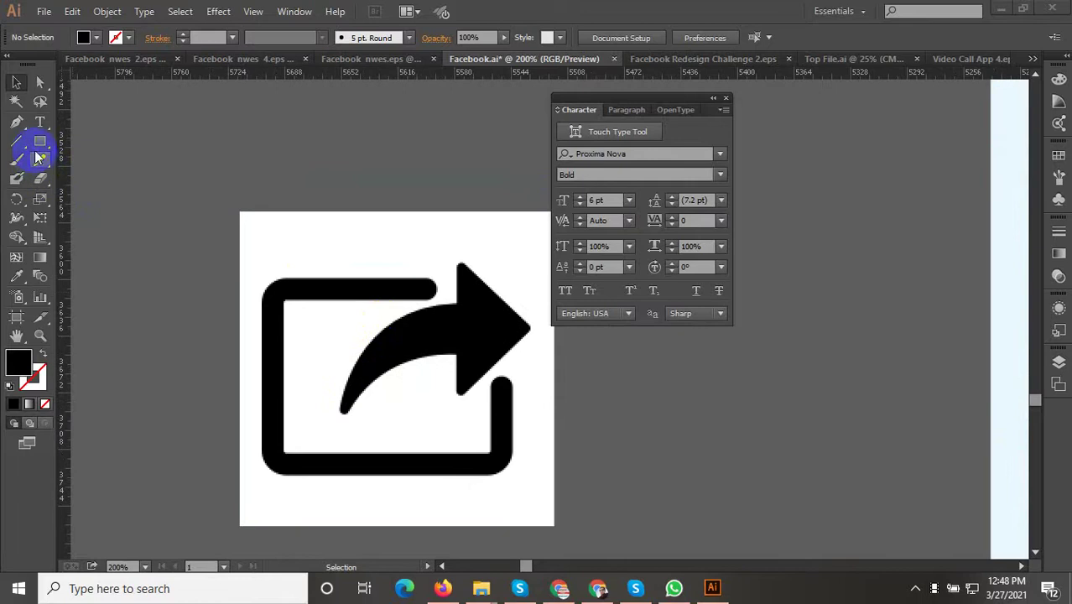
key("p")
left_click(430, 290)
left_click(286, 294)
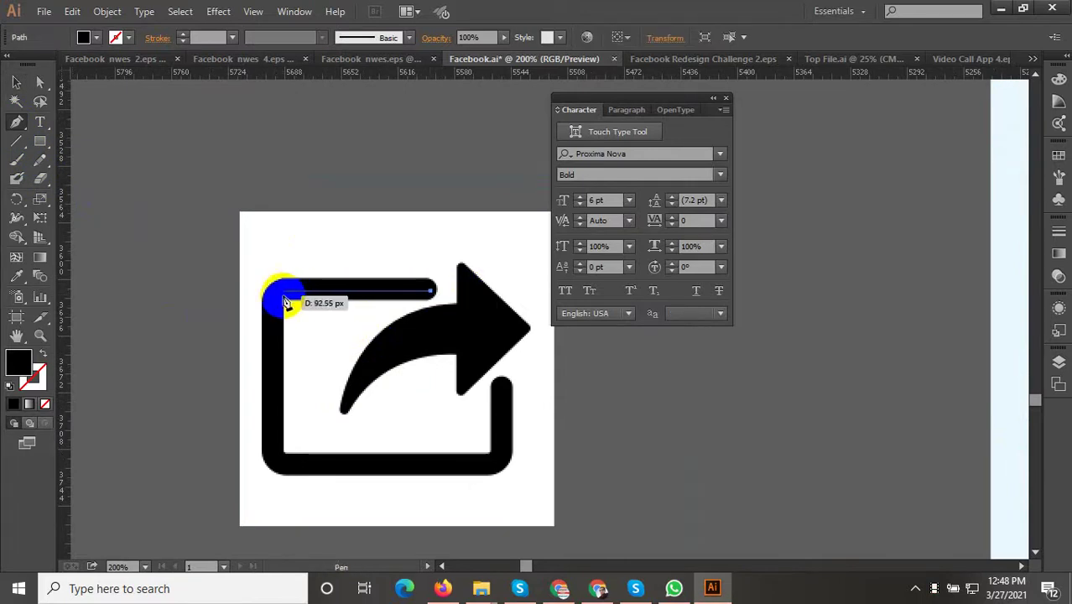
left_click(277, 455)
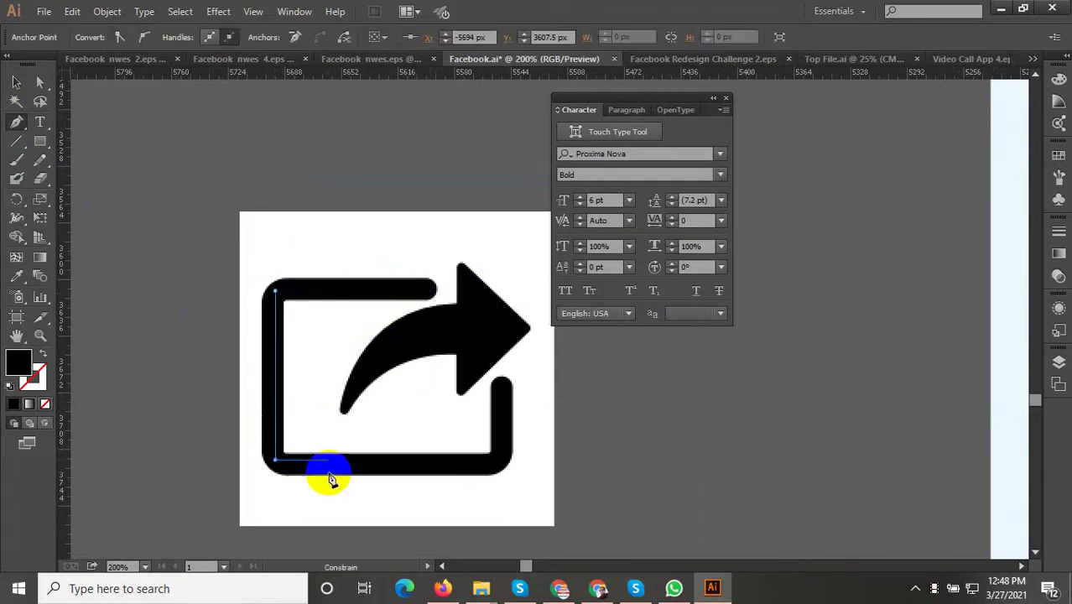
left_click(501, 460)
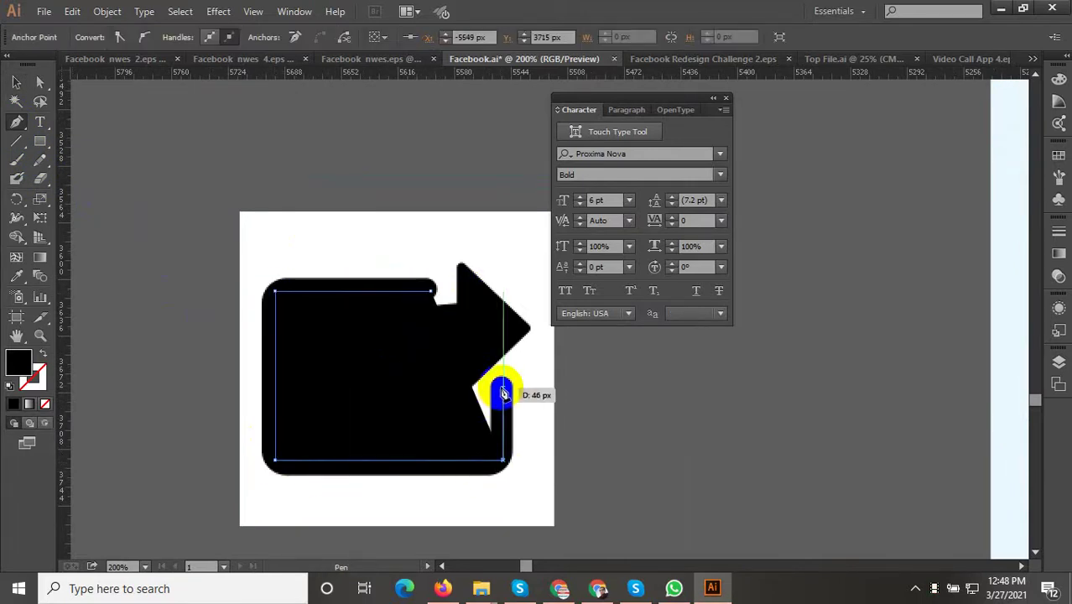
left_click(501, 386)
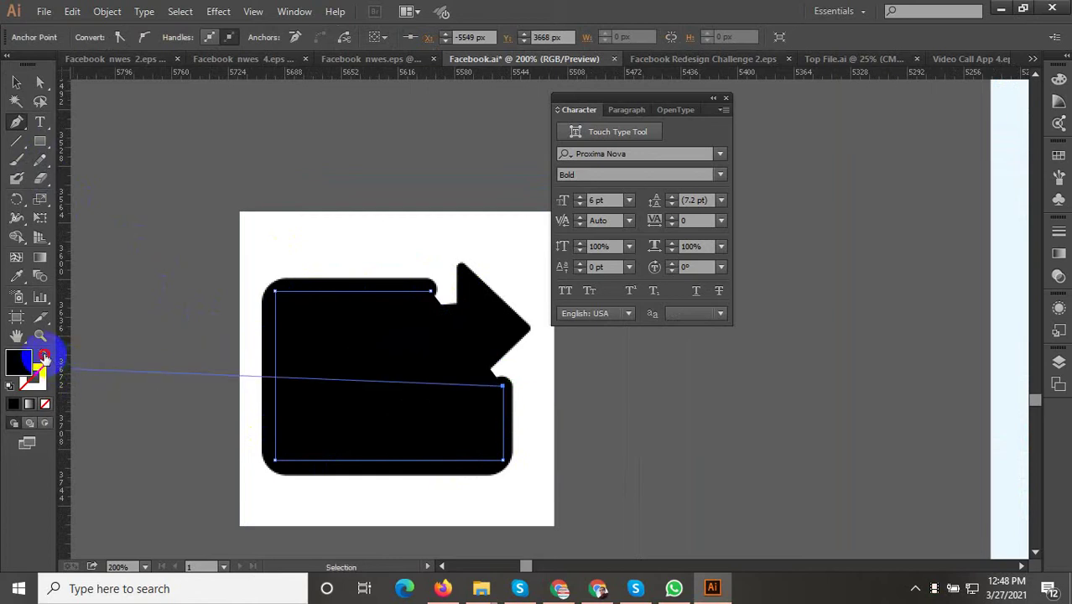
Swap fill and stroke on the traced path and give it a 13 pt stroke
left_click(42, 358)
left_click(16, 81)
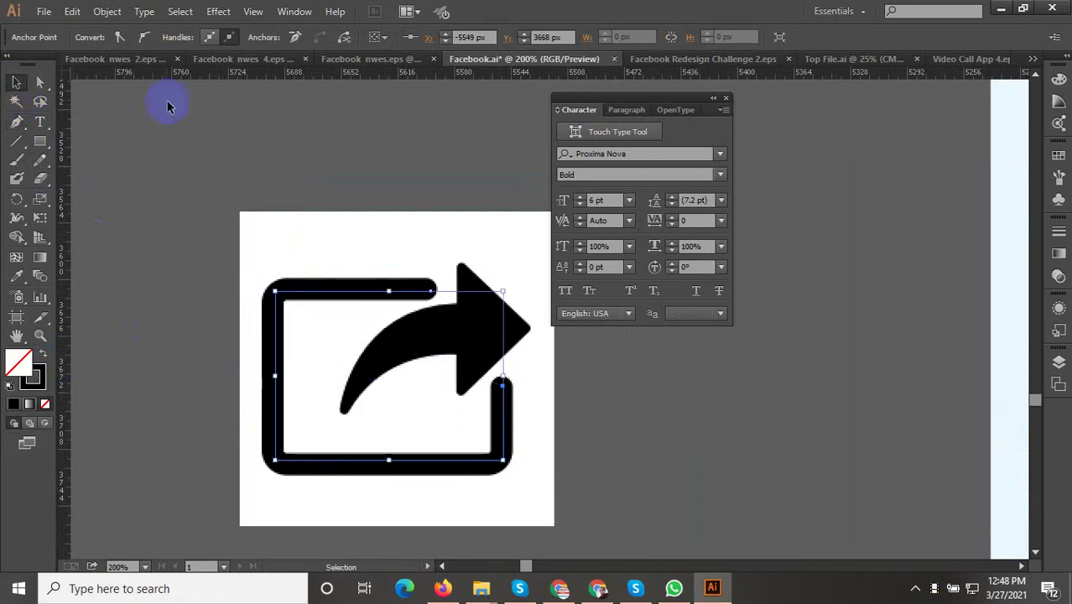
left_click(499, 398)
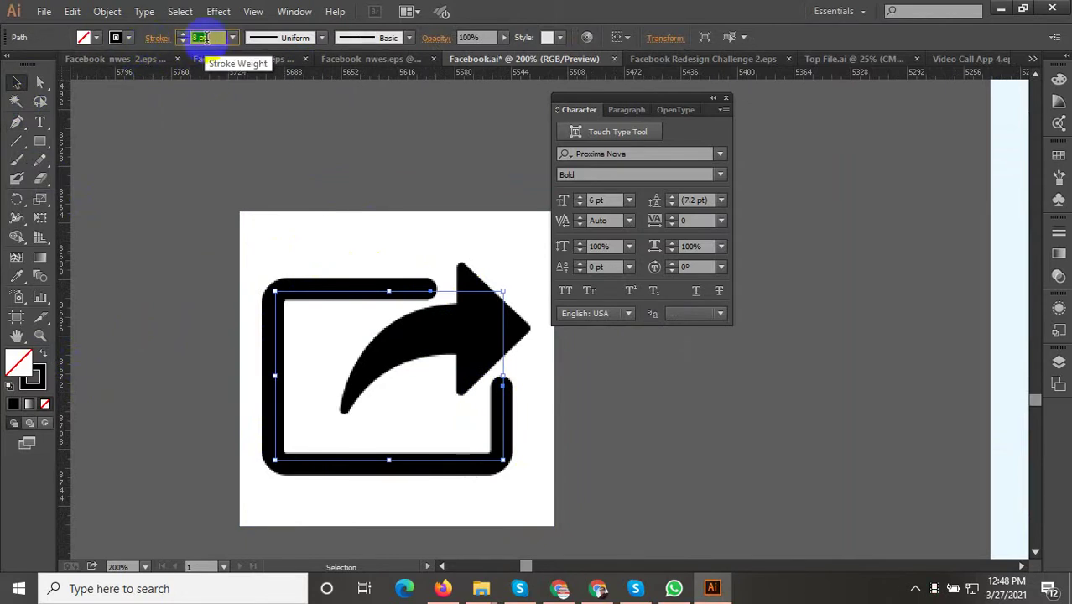
type("13")
key("Return")
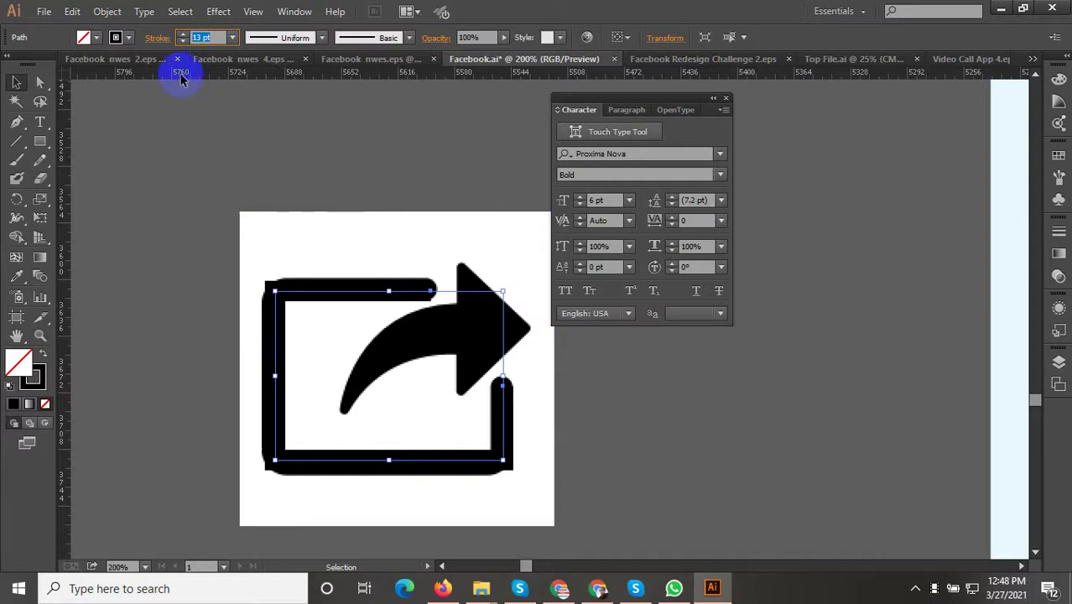
Expand the stroked frame into filled shapes with Object > Expand
left_click(107, 12)
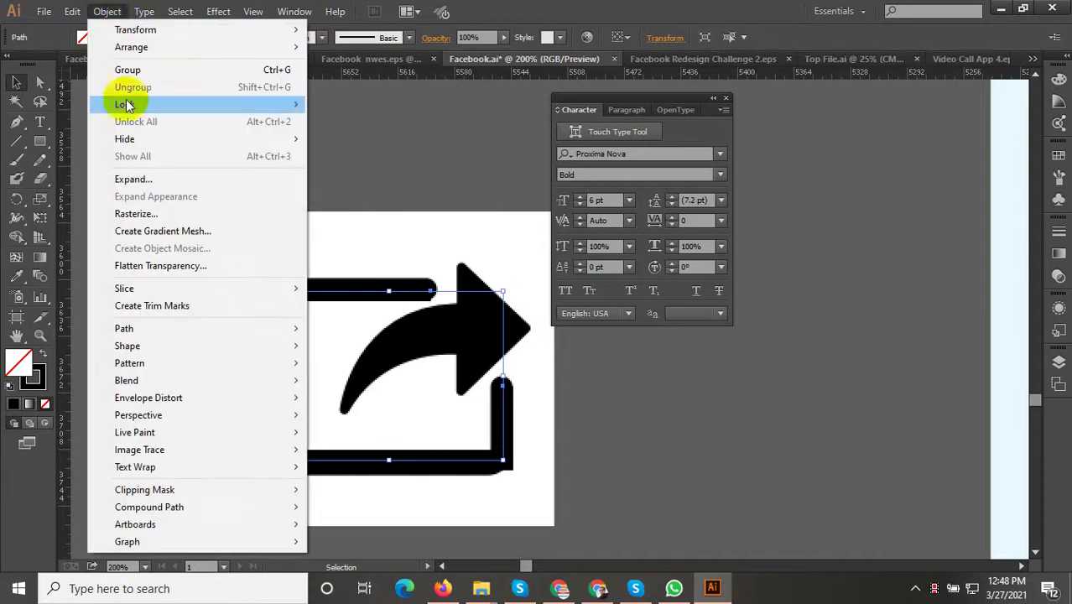
left_click(155, 178)
left_click(485, 381)
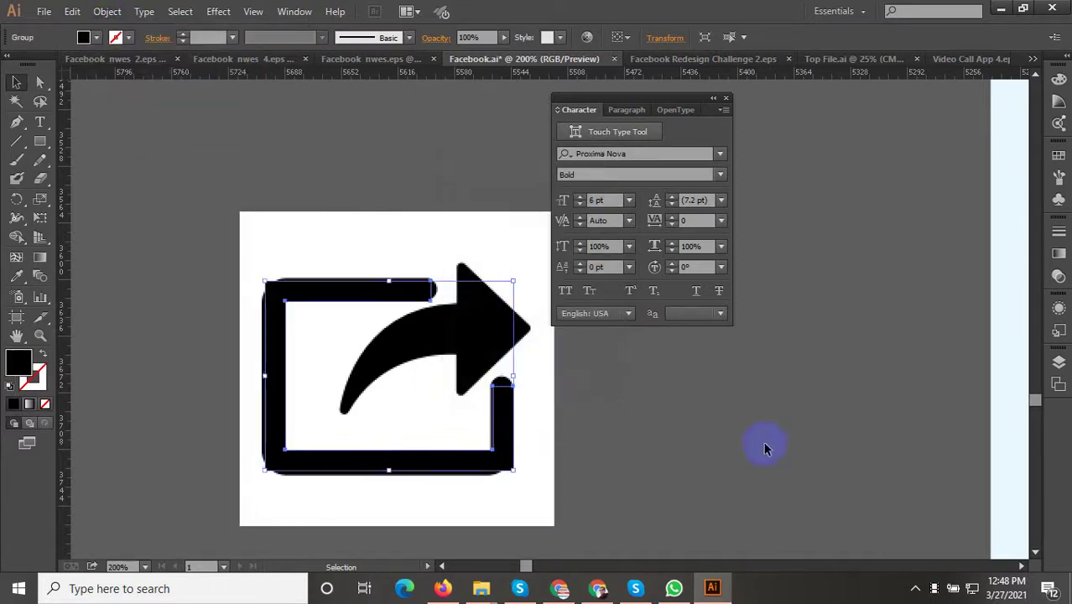
left_click(622, 422)
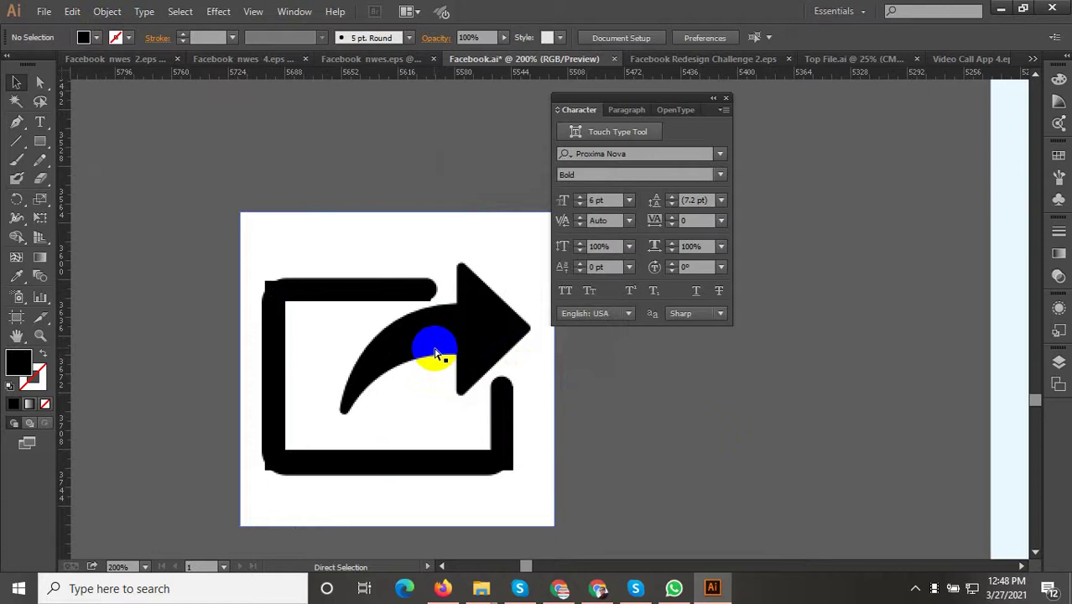
left_click(493, 463)
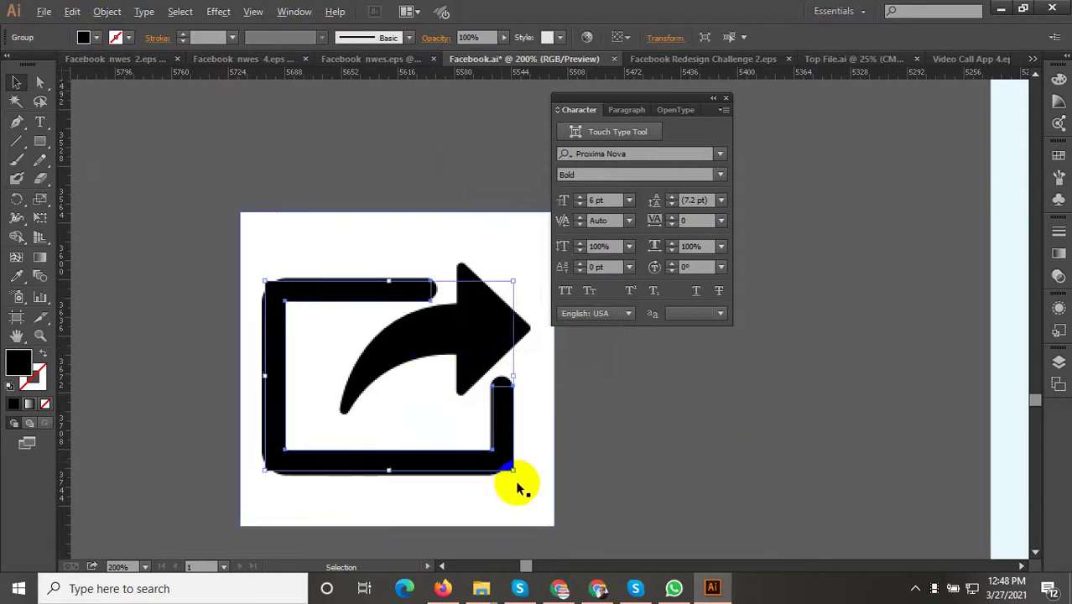
Undo the expansion and lower the frame's stroke weight by two steps
scroll(515, 491, "up", 2)
key("ctrl+z")
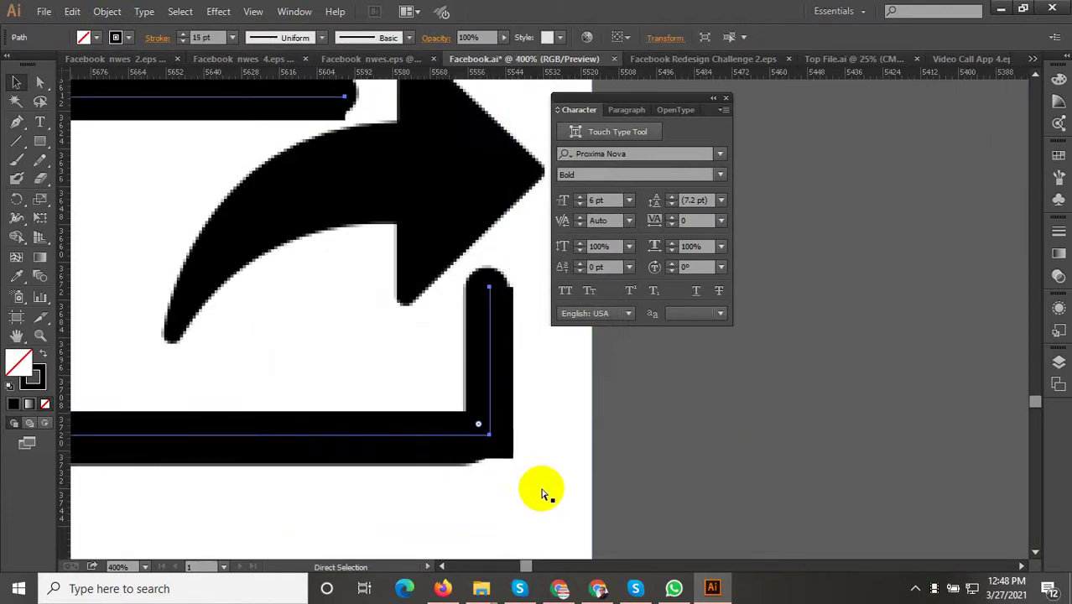
key("Down")
key("Down")
key("Down")
key("Down")
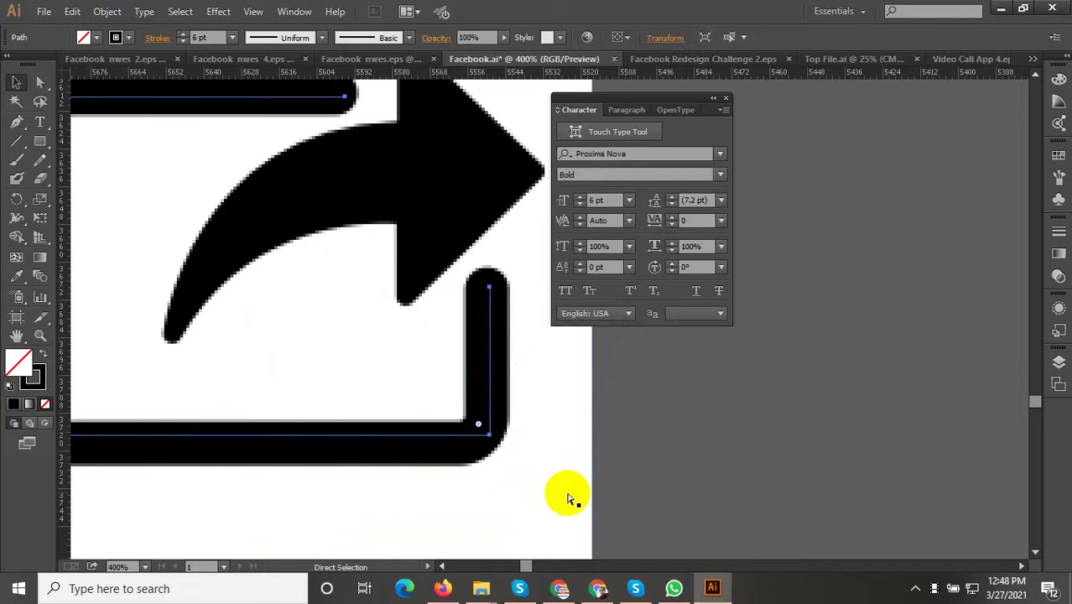
key("Down")
scroll(571, 498, "down", 4)
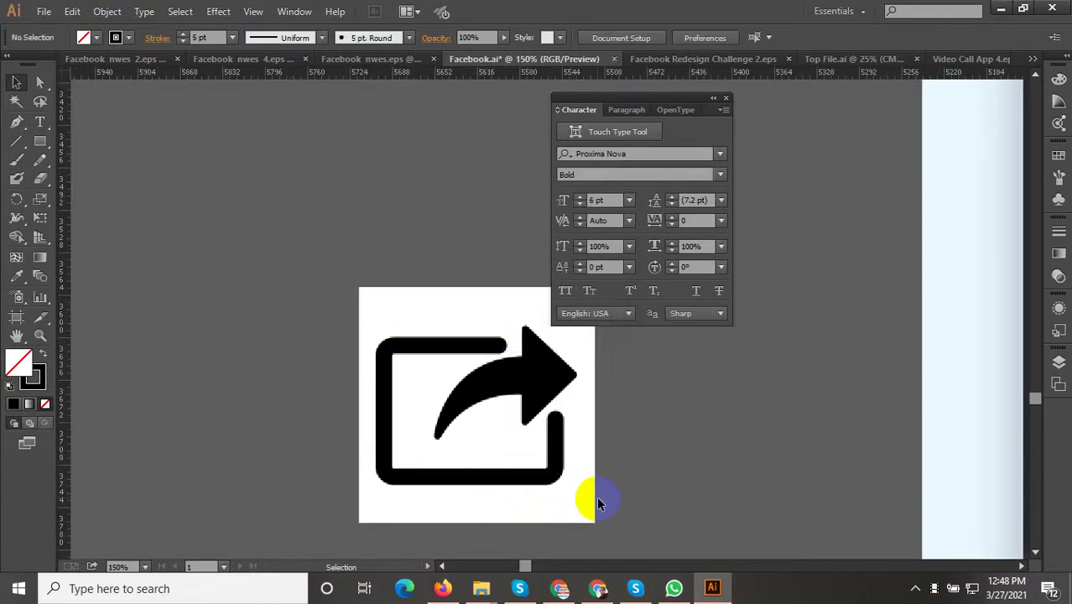
Trace the share frame's top edge, the right bar's rounded top and the bottom-right corner
scroll(482, 450, "up", 1)
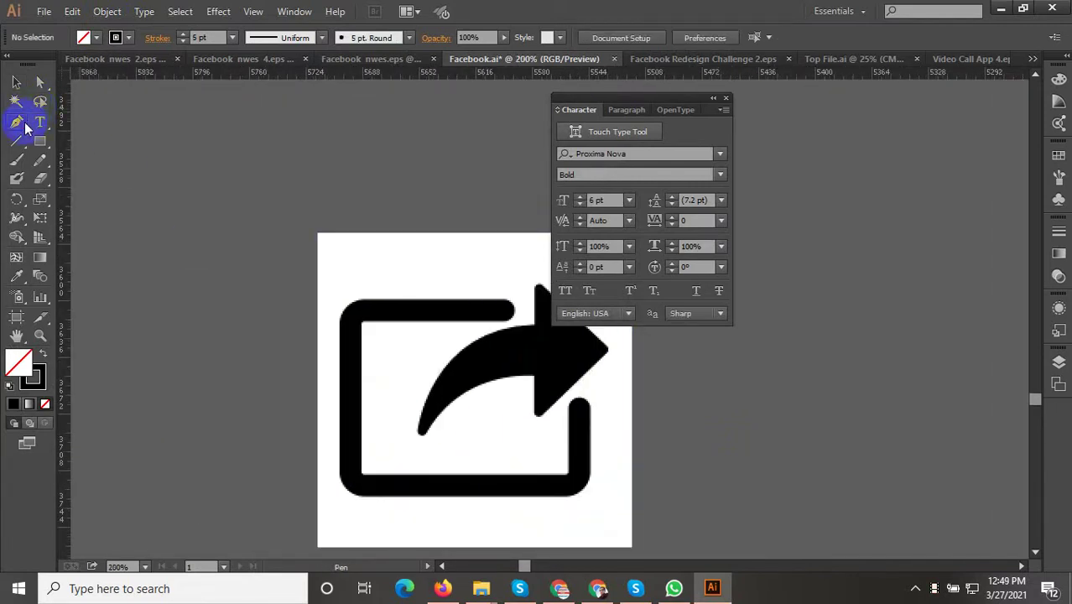
scroll(483, 300, "up", 1)
scroll(522, 364, "up", 1)
mouse_move(527, 347)
left_mouse_down()
mouse_move(296, 370)
mouse_move(240, 359)
left_mouse_up()
scroll(248, 239, "down", 1)
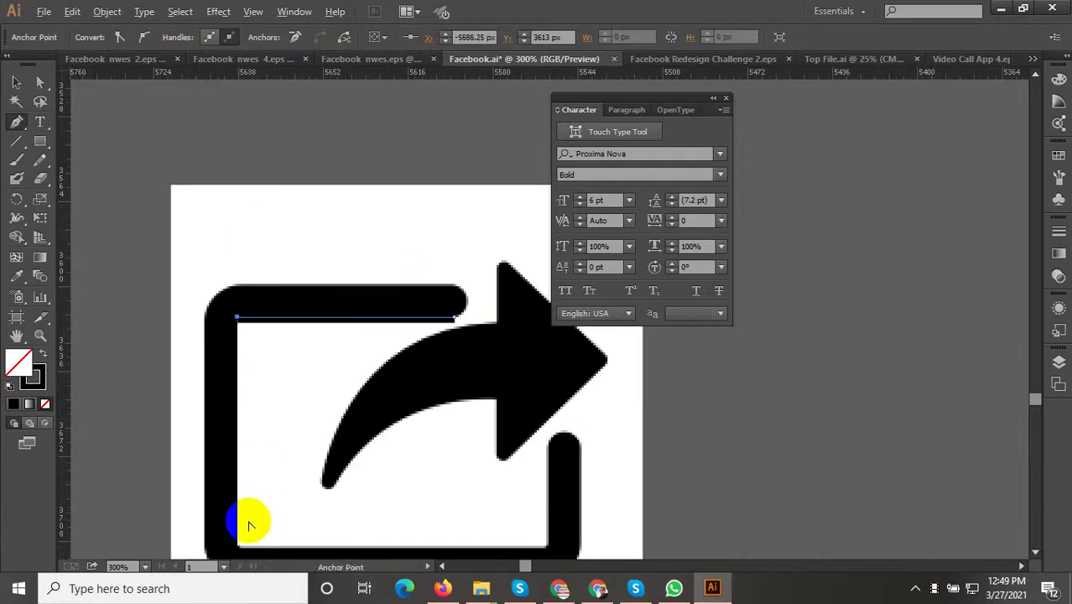
scroll(287, 370, "down", 2)
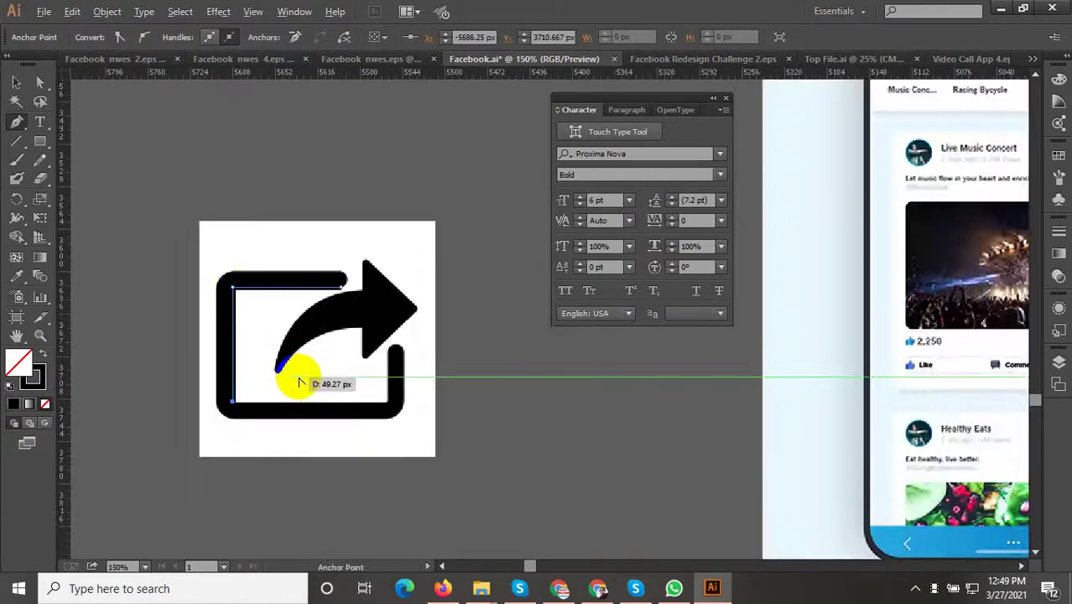
scroll(395, 426, "up", 3)
left_click(402, 375)
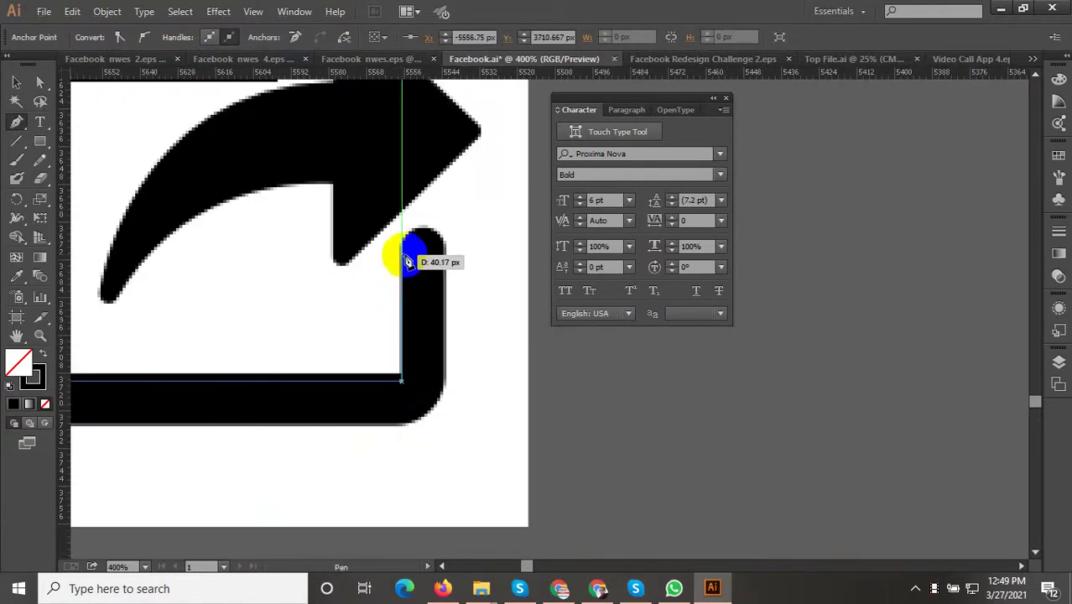
left_click(403, 244)
scroll(447, 245, "up", 1)
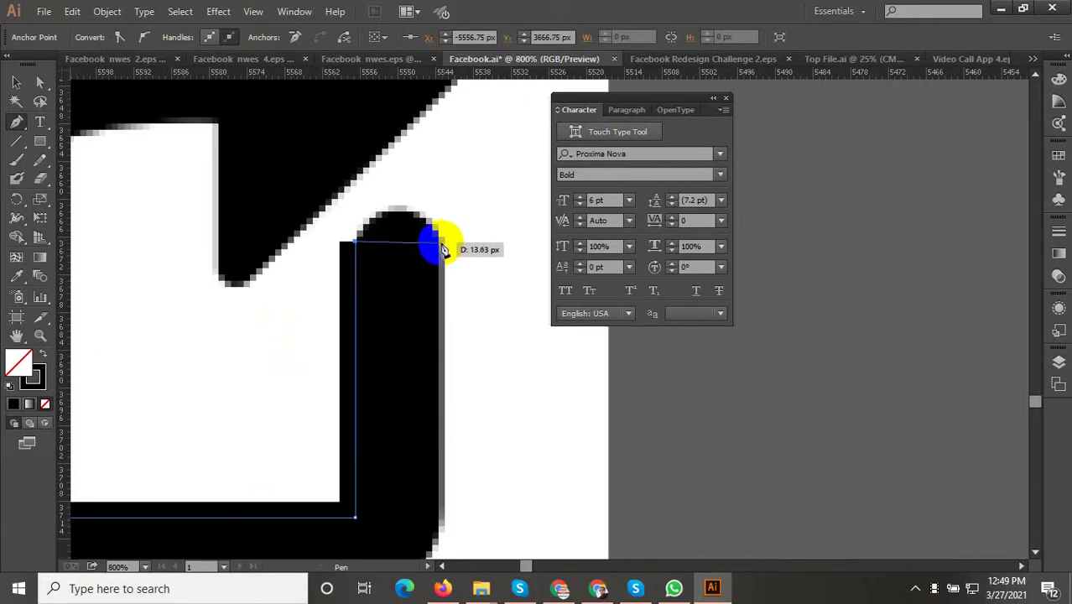
mouse_move(440, 244)
left_mouse_down()
mouse_move(461, 301)
mouse_move(490, 317)
left_mouse_up()
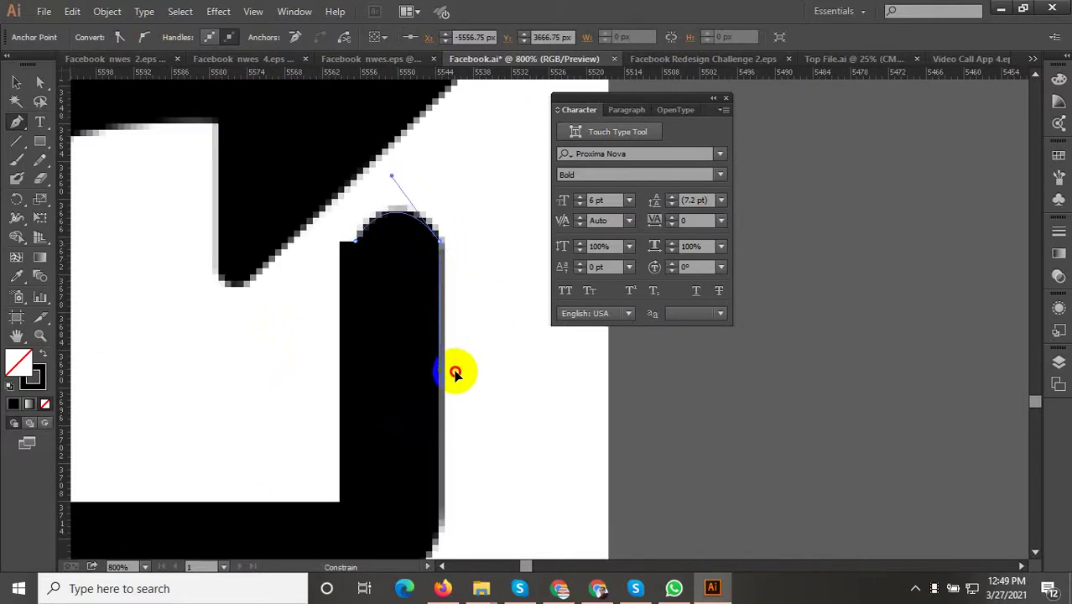
scroll(438, 211, "down", 1)
scroll(430, 375, "up", 1)
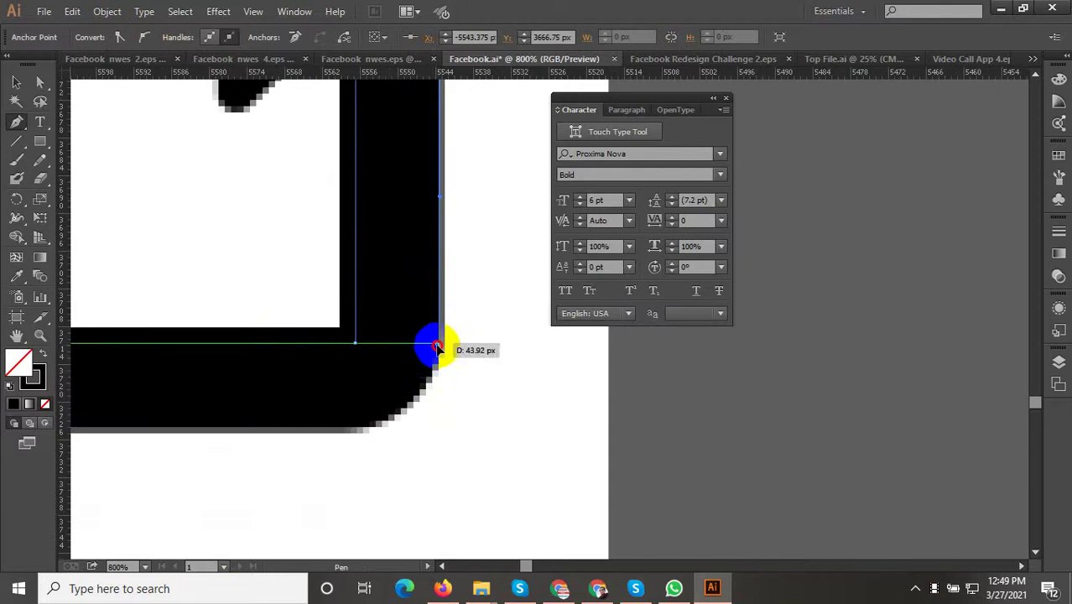
left_click(438, 346)
left_click_drag(362, 433, 256, 440)
scroll(730, 413, "down", 4)
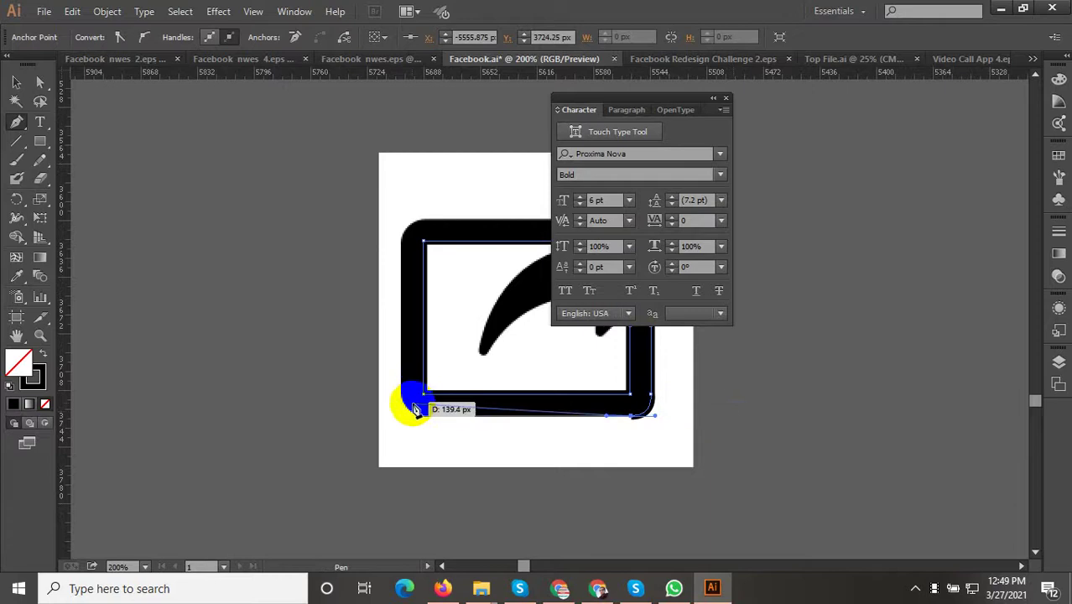
scroll(416, 409, "up", 3)
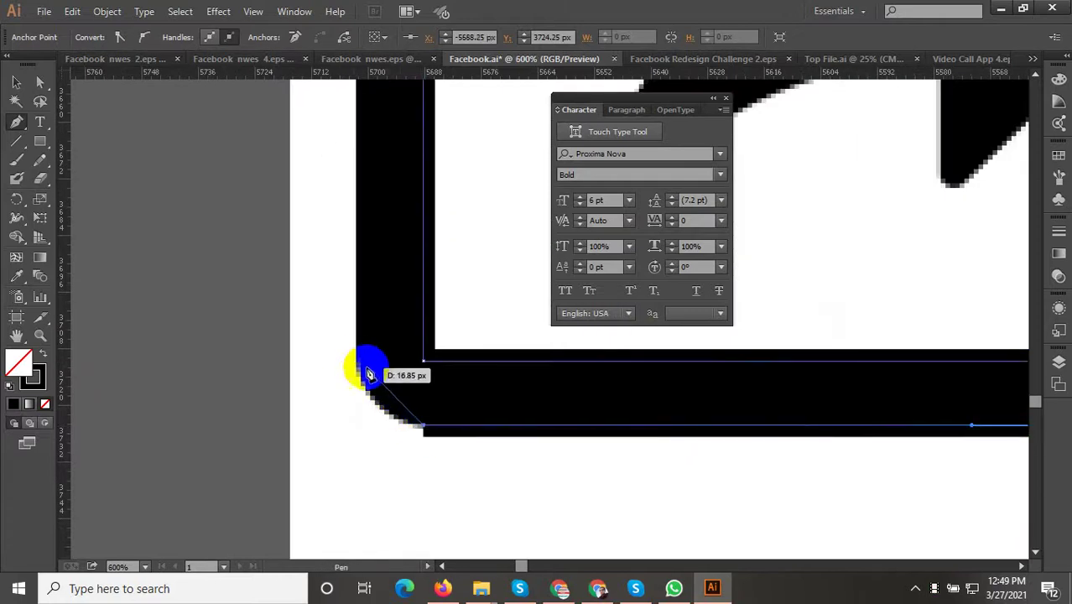
Round the frame's bottom-left and top-left corners and top bar's end, then fill it black
left_click_drag(358, 366, 351, 325)
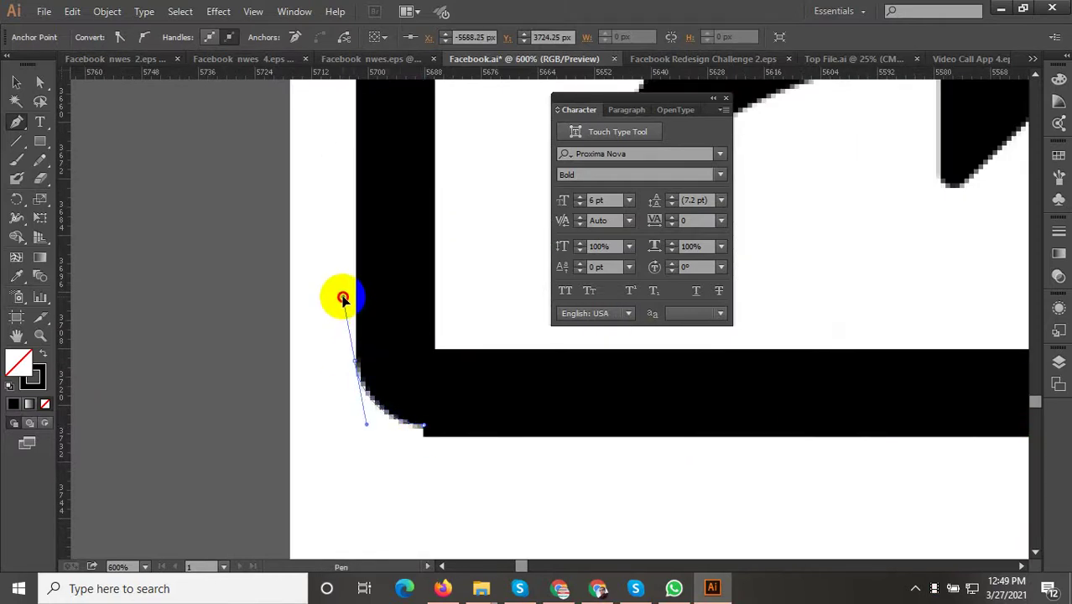
scroll(354, 295, "down", 2)
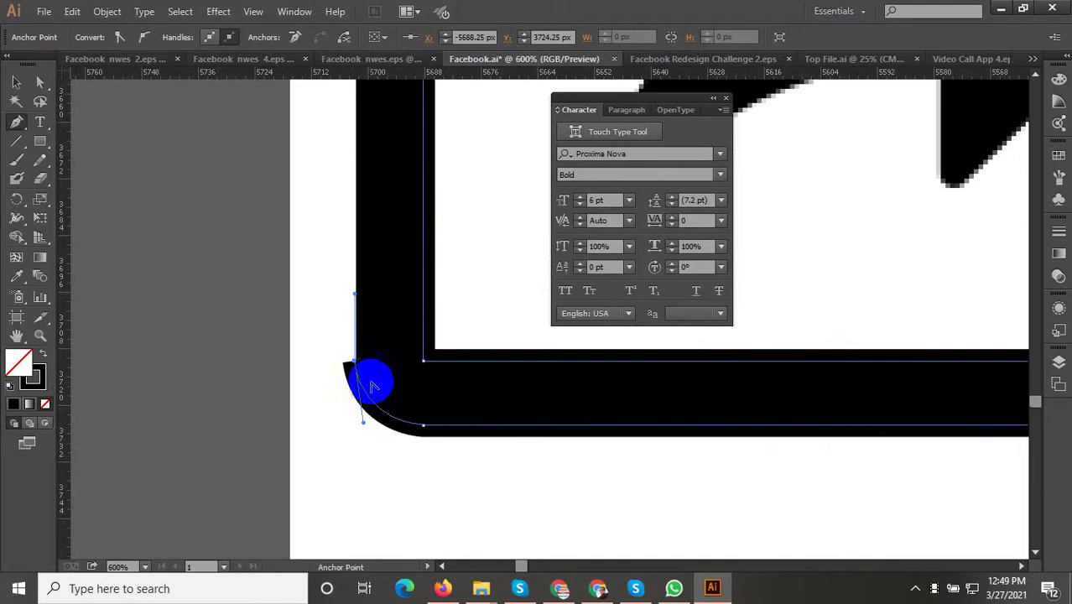
scroll(370, 392, "down", 2)
scroll(373, 252, "up", 3)
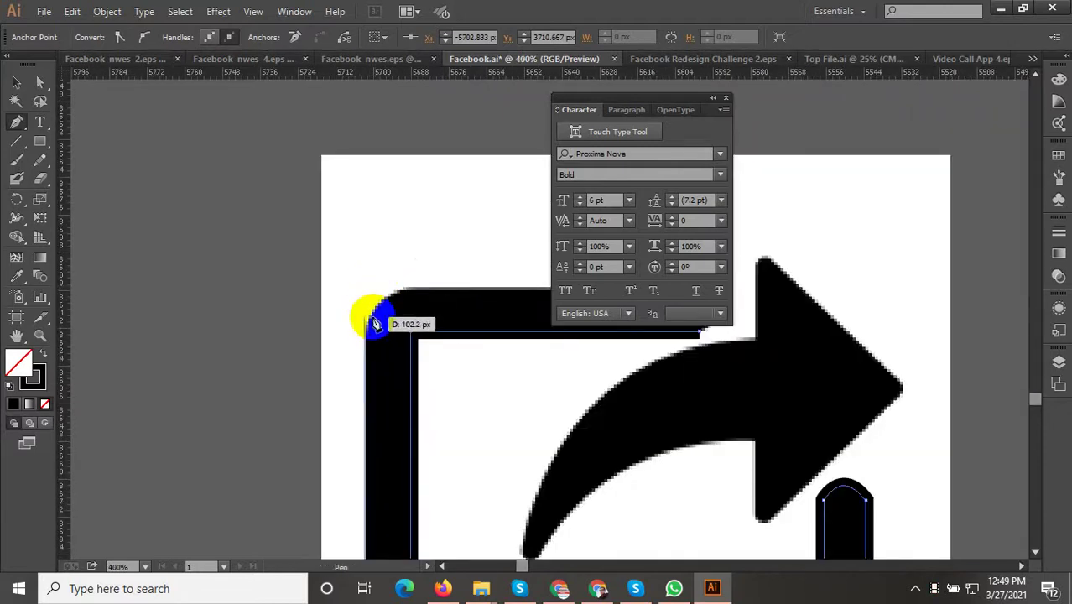
scroll(446, 276, "up", 1)
scroll(370, 313, "up", 2)
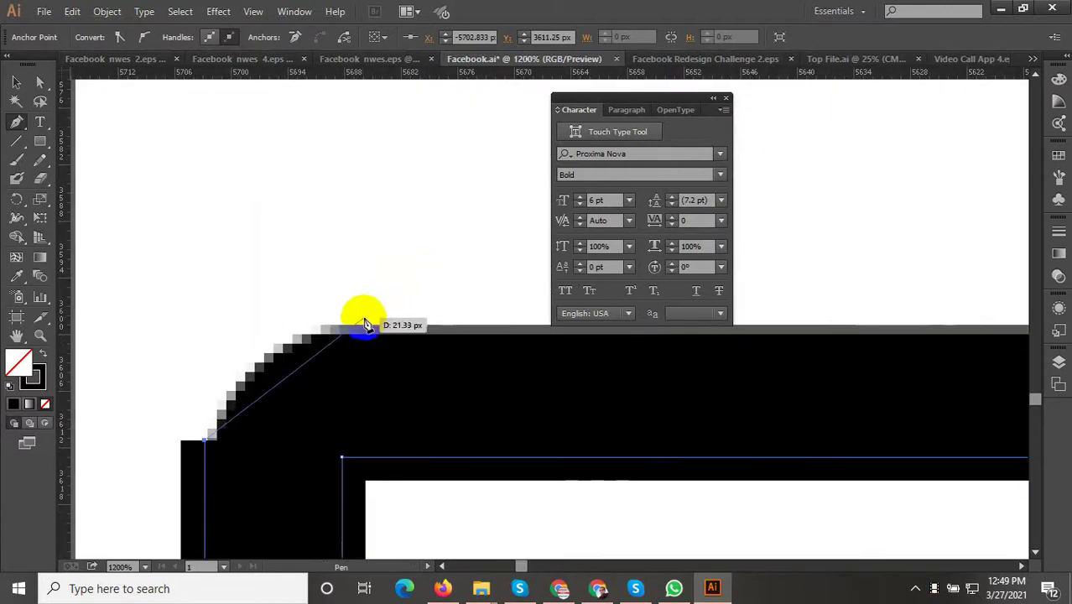
mouse_move(365, 324)
left_mouse_down()
mouse_move(329, 316)
mouse_move(411, 309)
left_mouse_up()
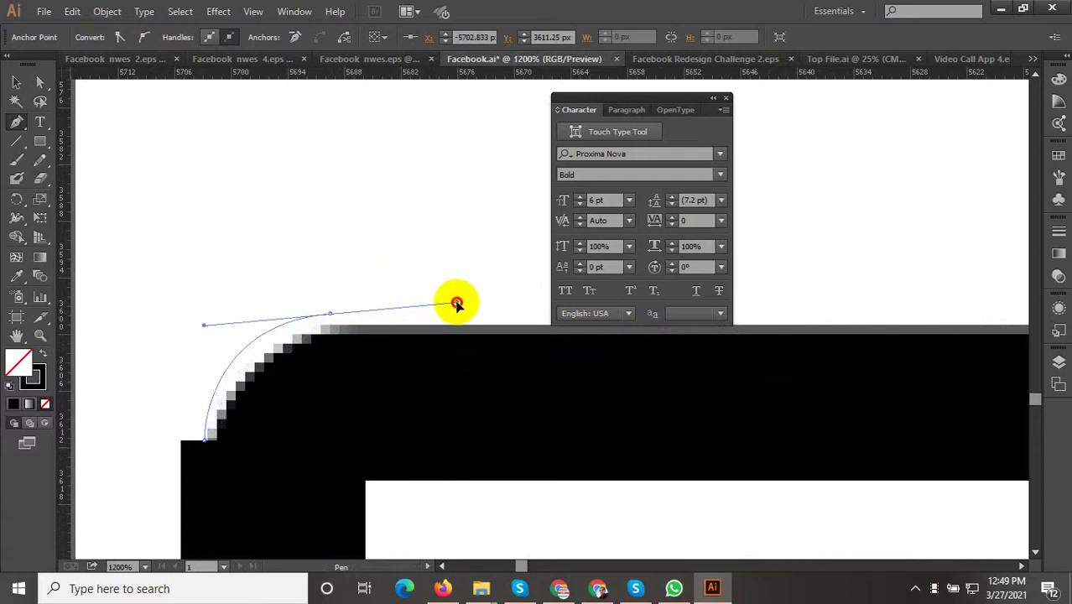
scroll(434, 315, "down", 4)
left_click_drag(556, 352, 531, 351)
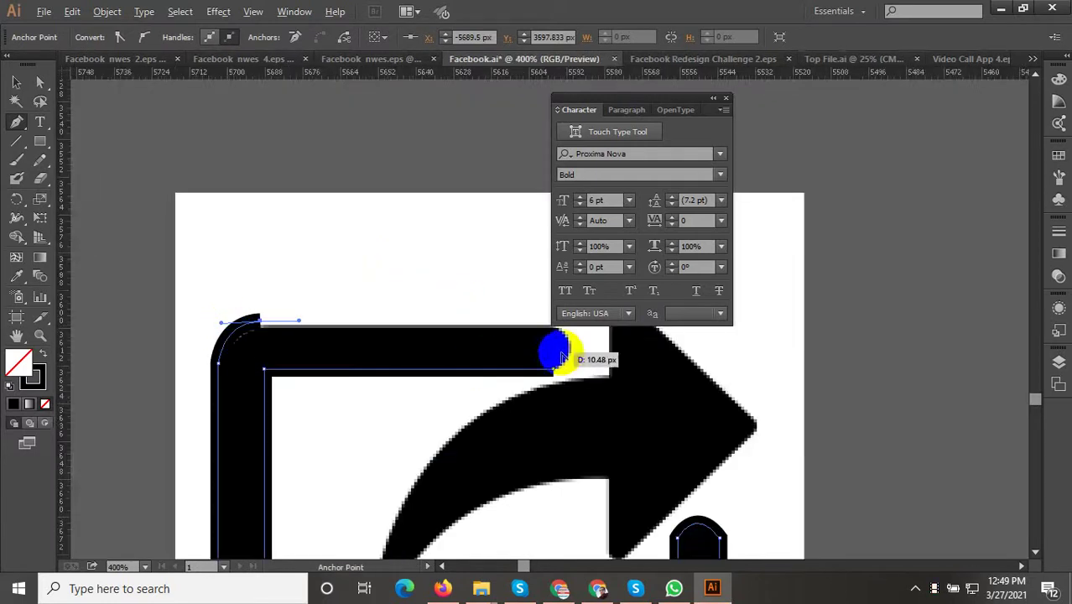
scroll(531, 351, "up", 4)
scroll(362, 355, "down", 4)
scroll(411, 318, "up", 4)
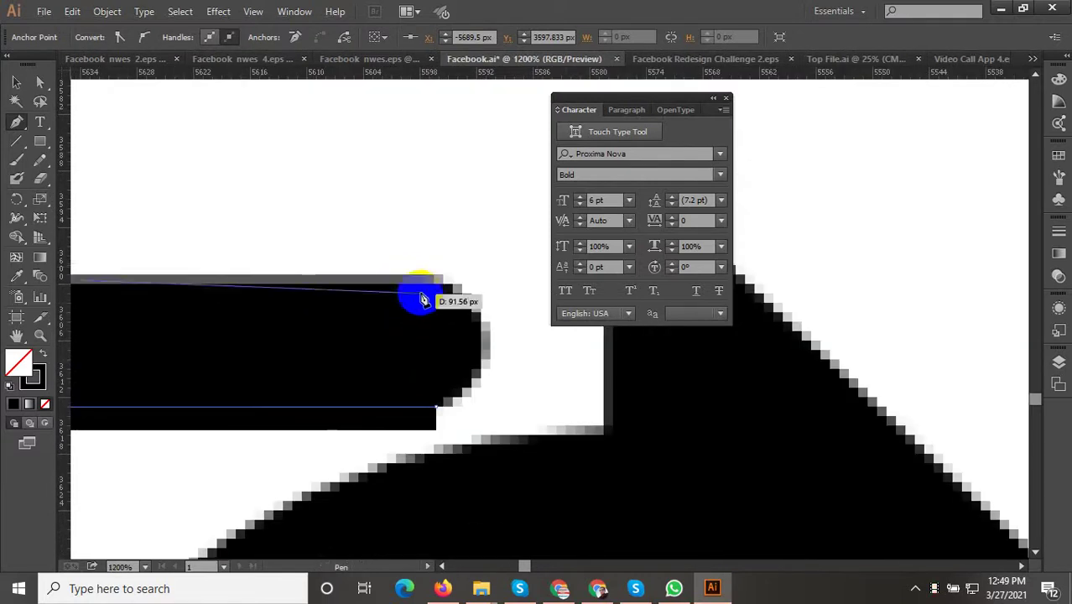
mouse_move(363, 356)
left_mouse_down()
mouse_move(429, 274)
mouse_move(447, 278)
mouse_move(443, 411)
mouse_move(433, 272)
mouse_move(445, 408)
mouse_move(376, 438)
mouse_move(311, 486)
mouse_move(310, 500)
left_mouse_up()
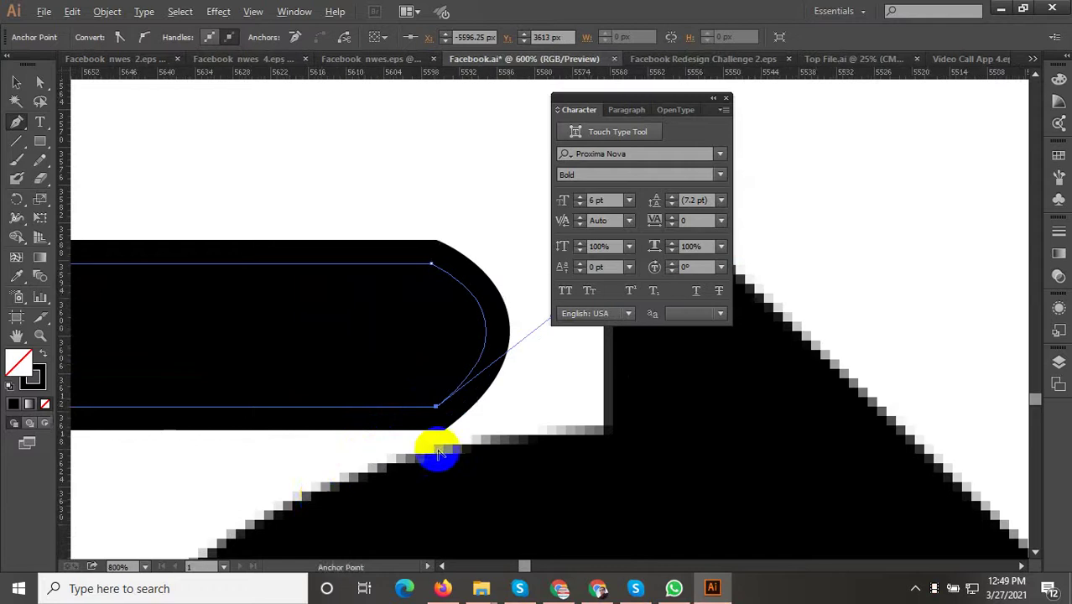
scroll(438, 445, "down", 3)
left_click(18, 277)
left_click(215, 387)
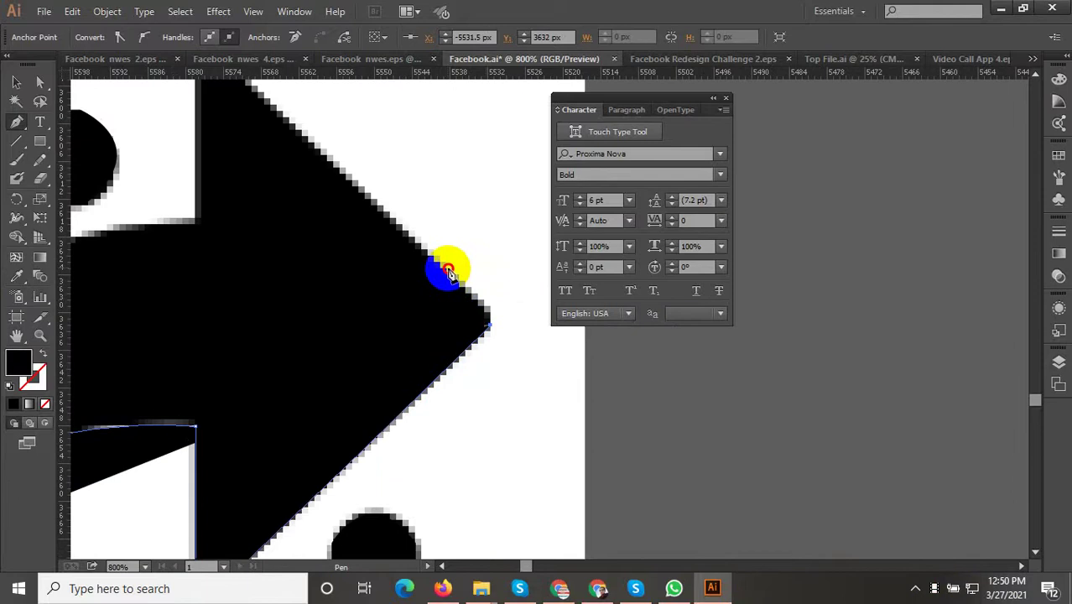
Shape the arrowhead's upper edge, top corner and tip, swapping fill and stroke to see the path
left_click_drag(449, 274, 500, 315)
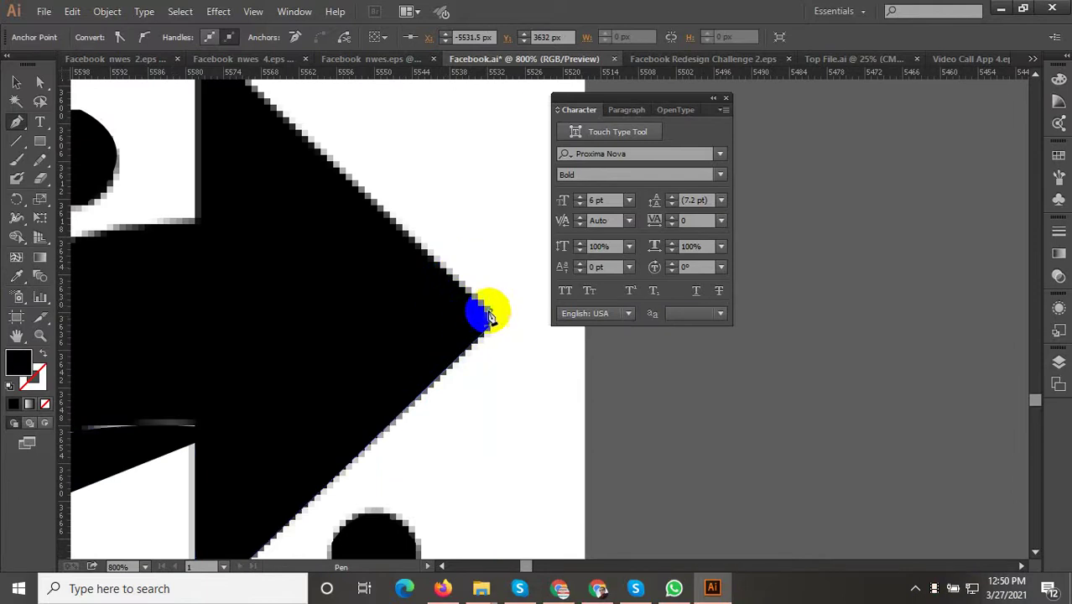
scroll(533, 420, "down", 2)
left_click_drag(387, 252, 372, 242)
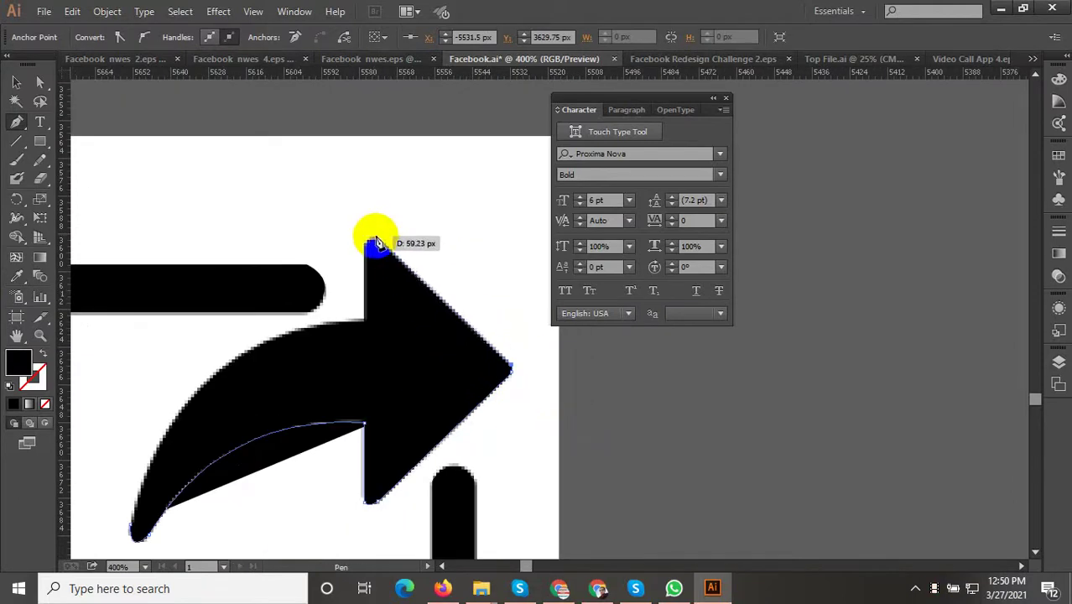
scroll(374, 239, "up", 2)
left_click_drag(359, 253, 355, 262)
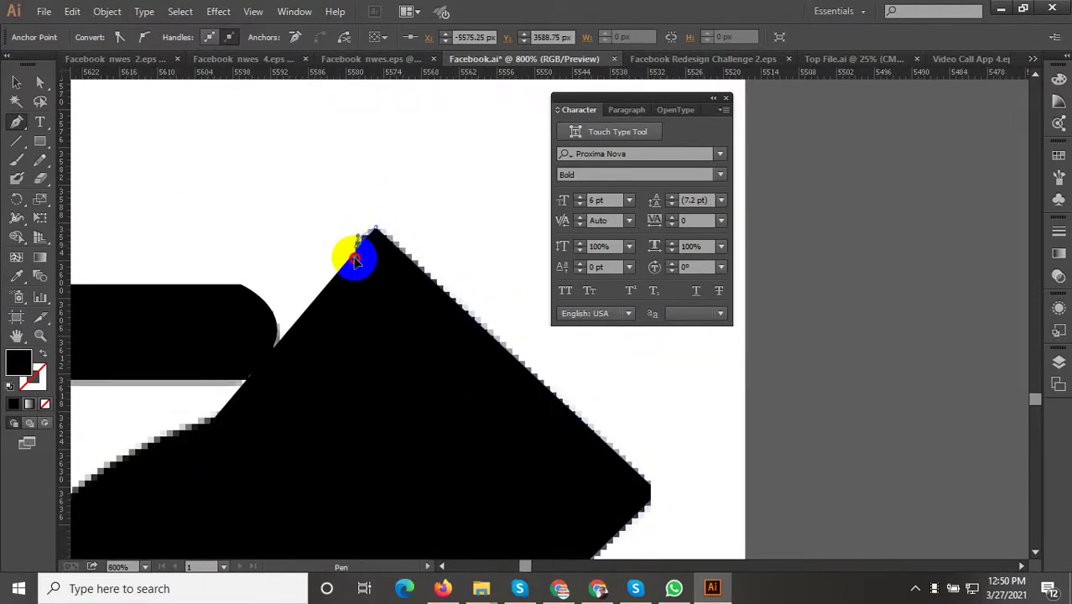
scroll(355, 260, "down", 1)
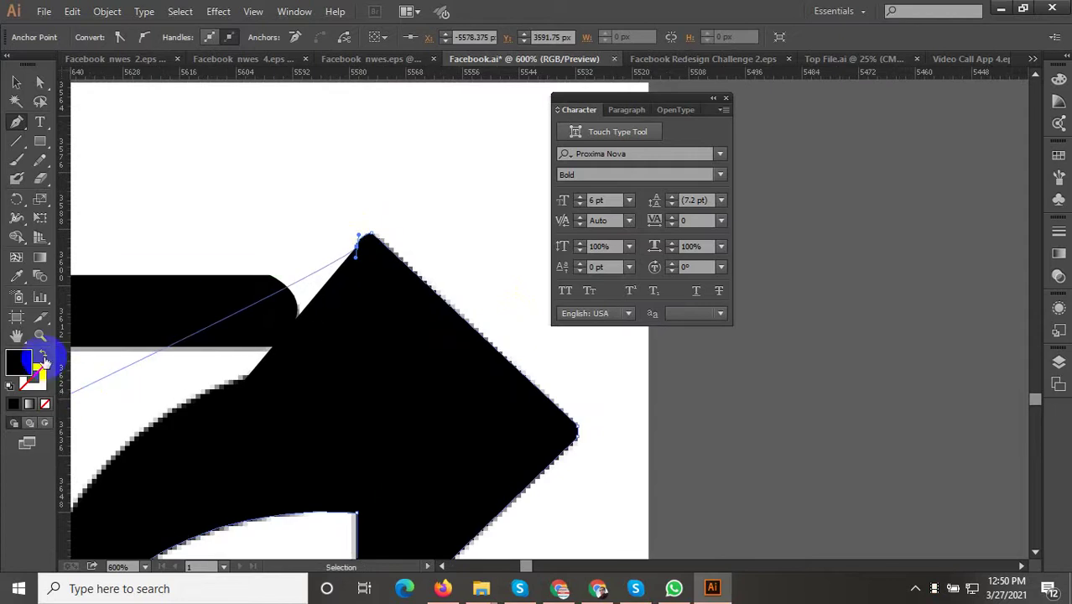
left_click(41, 355)
Curve the arrow shaft down to its tail and reset colours to a black fill
left_click(345, 373)
scroll(355, 367, "down", 1)
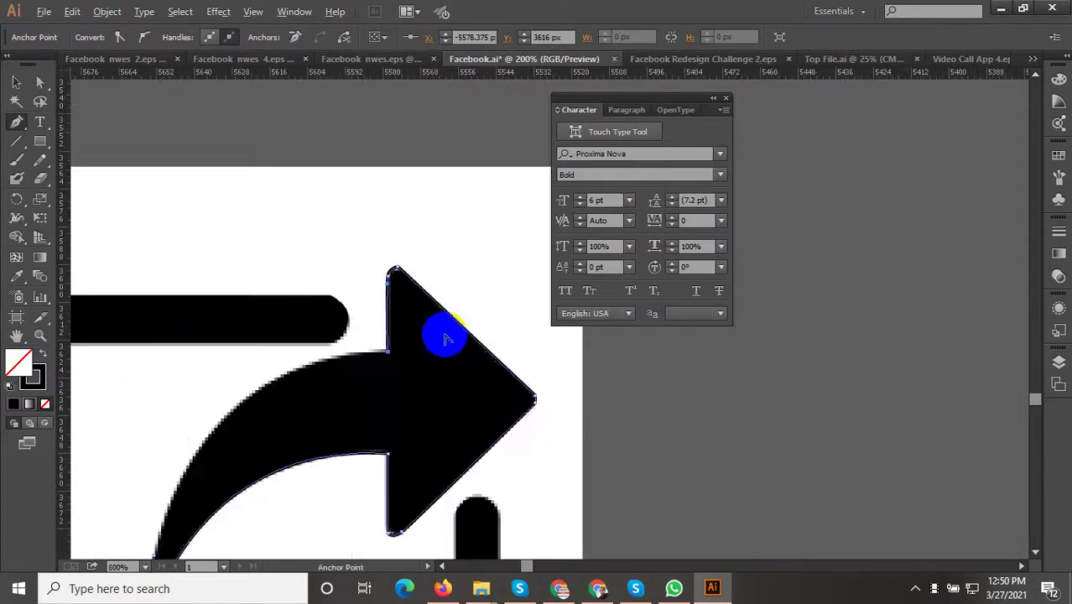
scroll(443, 335, "down", 1)
left_click_drag(383, 326, 330, 474)
scroll(330, 474, "up", 1)
left_click_drag(300, 419, 273, 430)
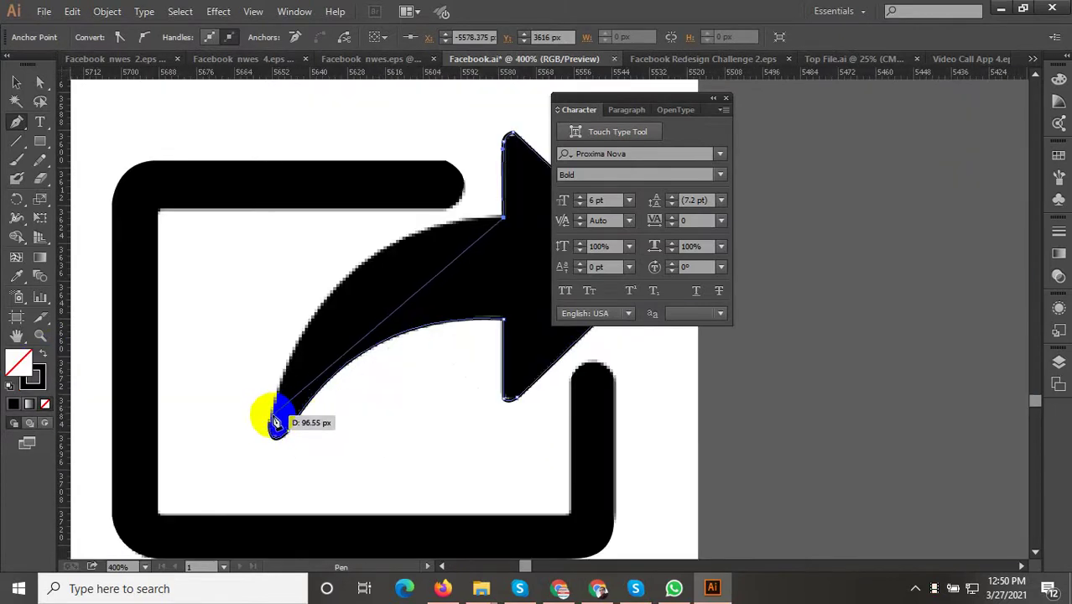
scroll(239, 507, "down", 3)
scroll(222, 522, "down", 1)
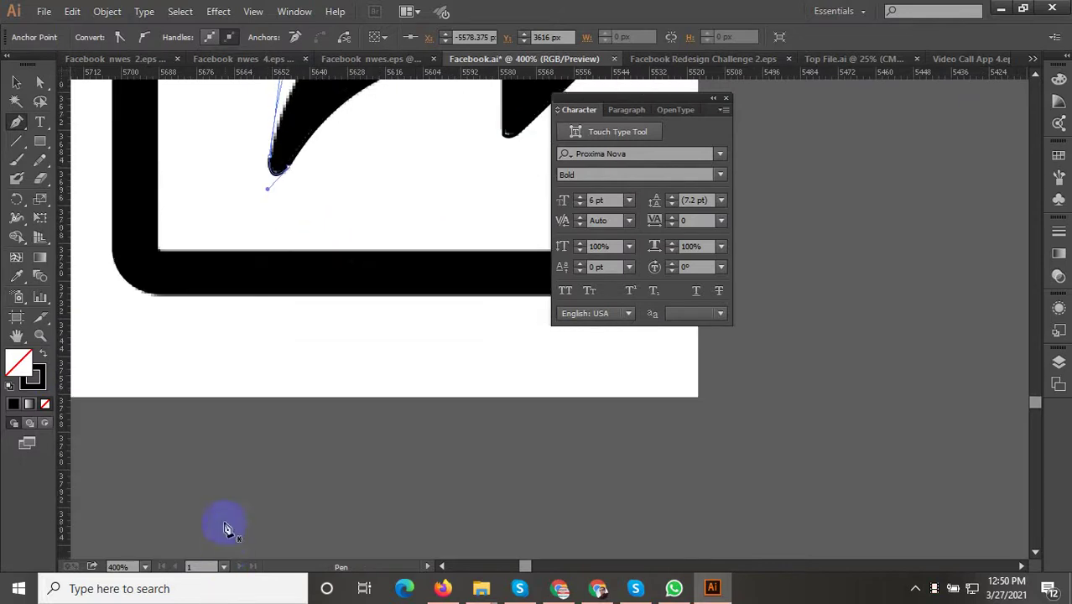
key("ctrl+minus")
key("i")
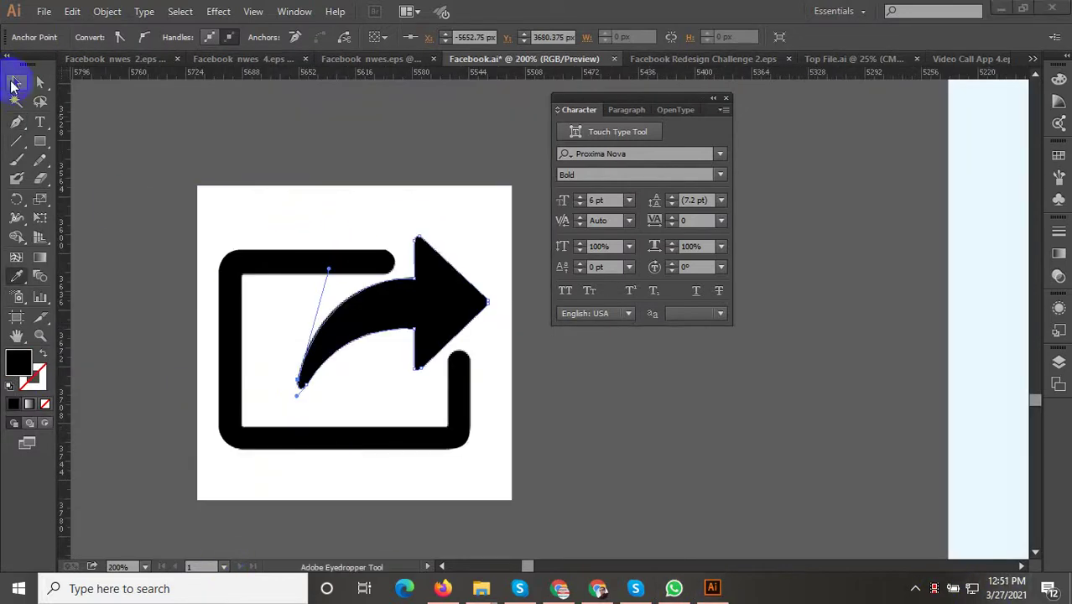
left_click(12, 84)
left_click(285, 220)
Move the reference image aside and group the traced share icon paths
key("ctrl+minus")
key("ctrl+minus")
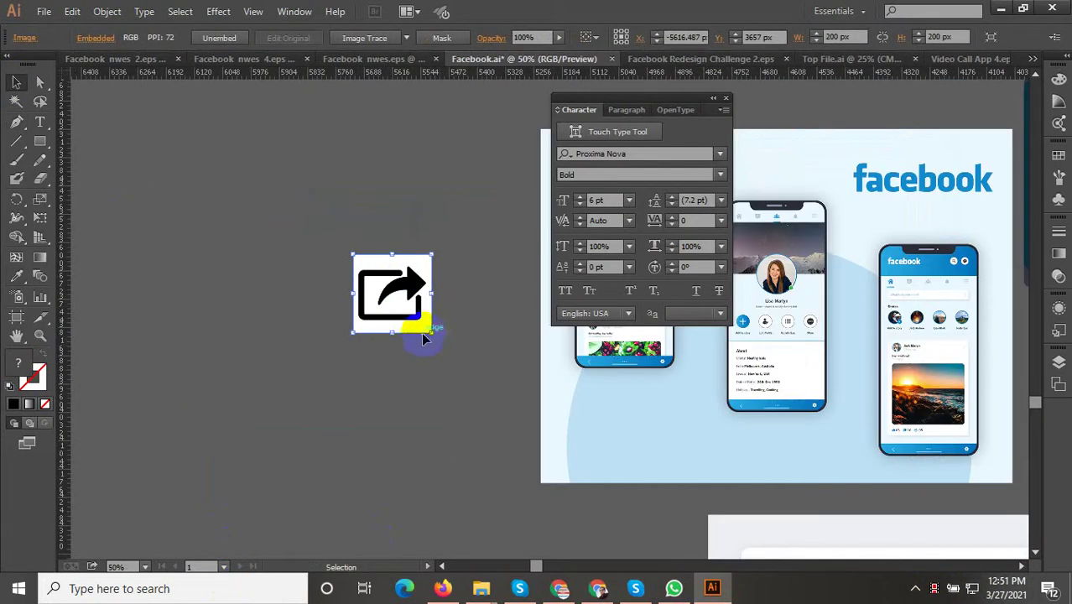
left_click_drag(424, 338, 240, 338)
scroll(412, 347, "up", 1)
left_click(337, 215)
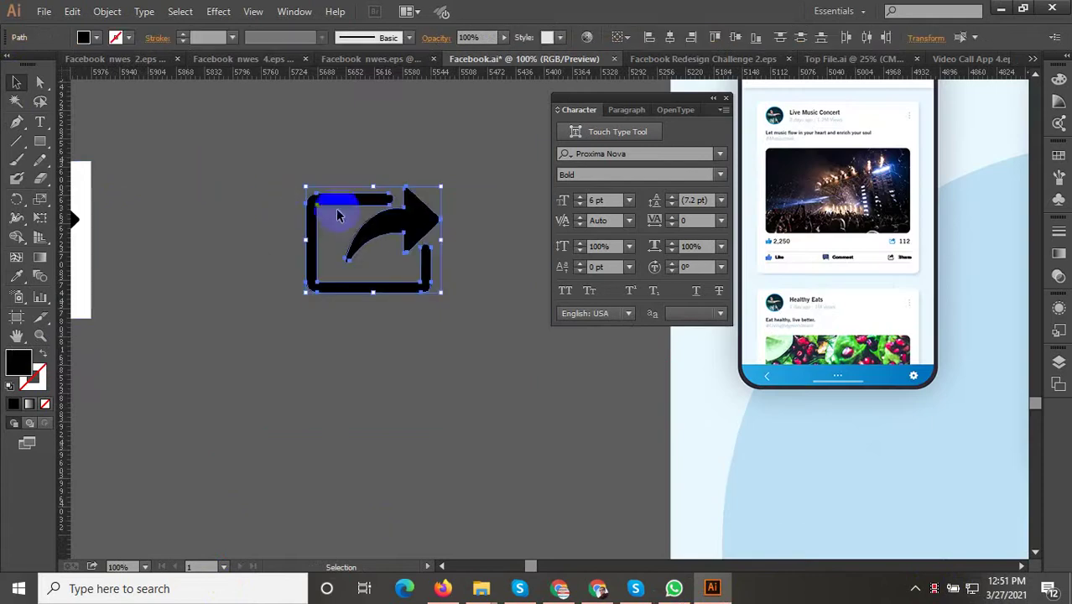
right_click(380, 224)
left_click(421, 297)
Shrink the share arrow to icon size and place it next to the Share label
scroll(253, 388, "down", 2)
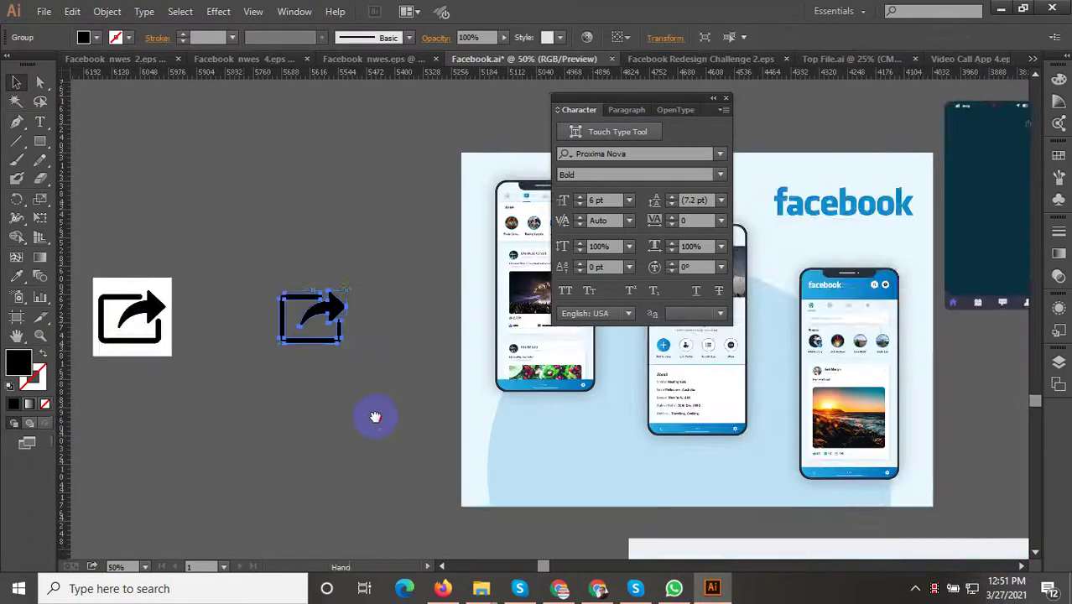
left_click_drag(376, 417, 258, 389)
scroll(412, 355, "up", 2)
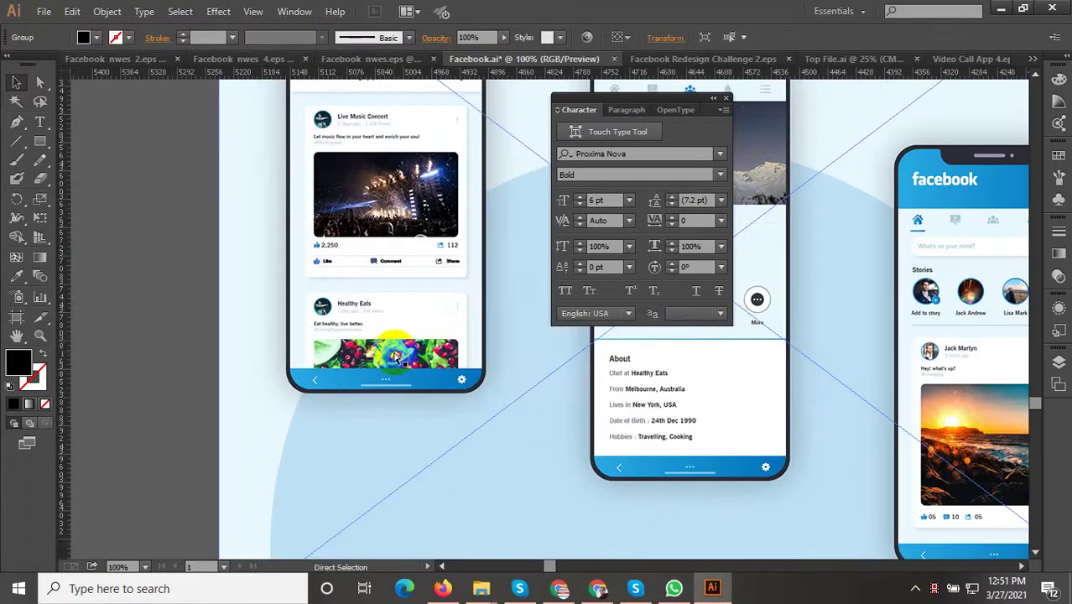
scroll(439, 252, "up", 3)
scroll(422, 280, "up", 4)
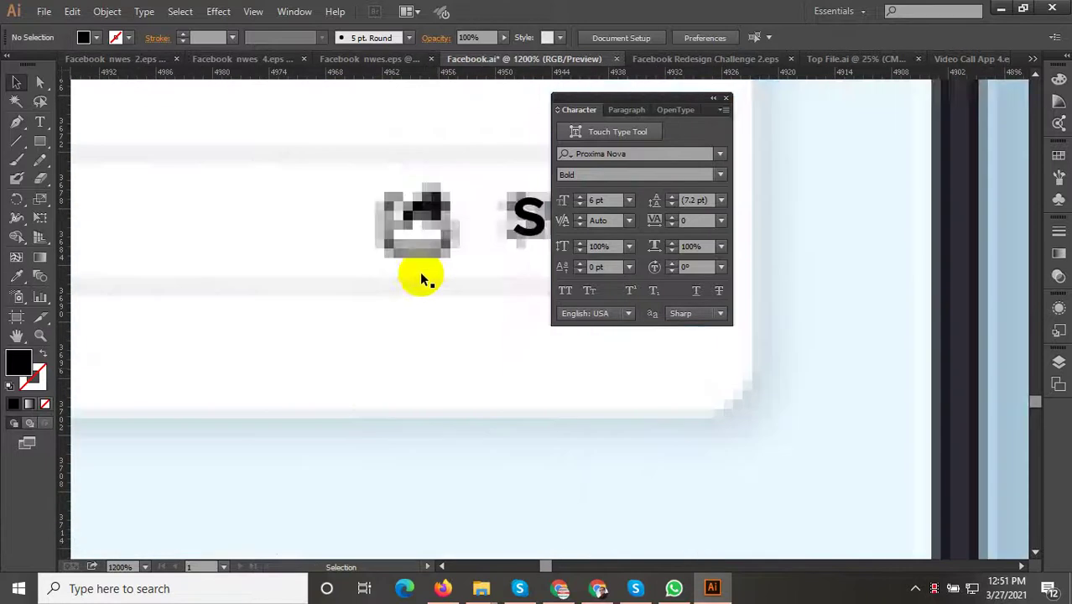
scroll(422, 279, "down", 2)
left_click(426, 330)
scroll(457, 426, "down", 1)
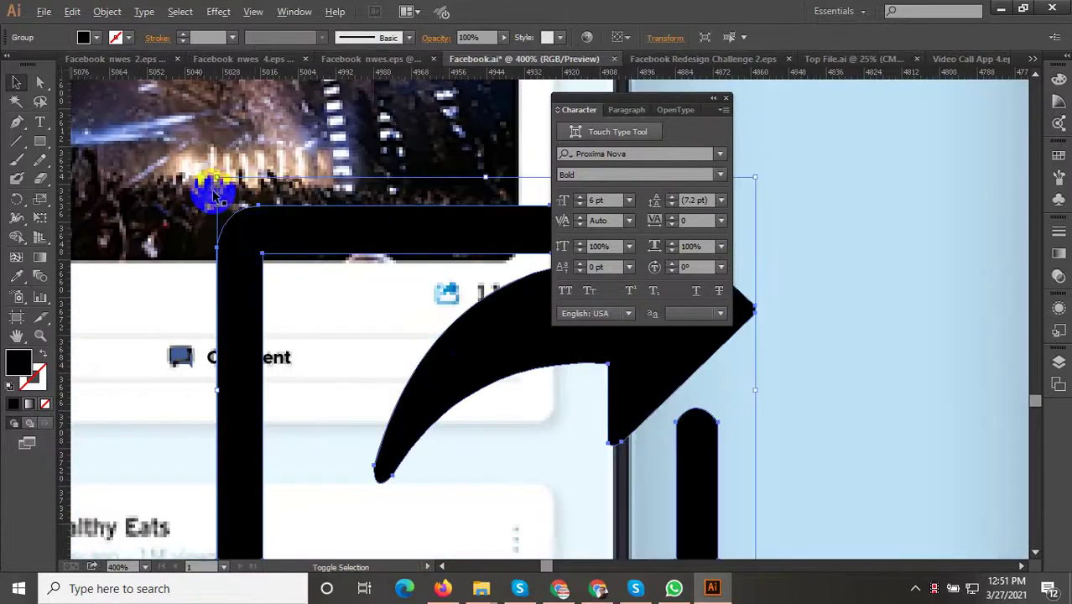
left_click_drag(217, 180, 352, 385)
scroll(416, 383, "up", 2)
left_click_drag(573, 397, 460, 334)
scroll(461, 334, "up", 3)
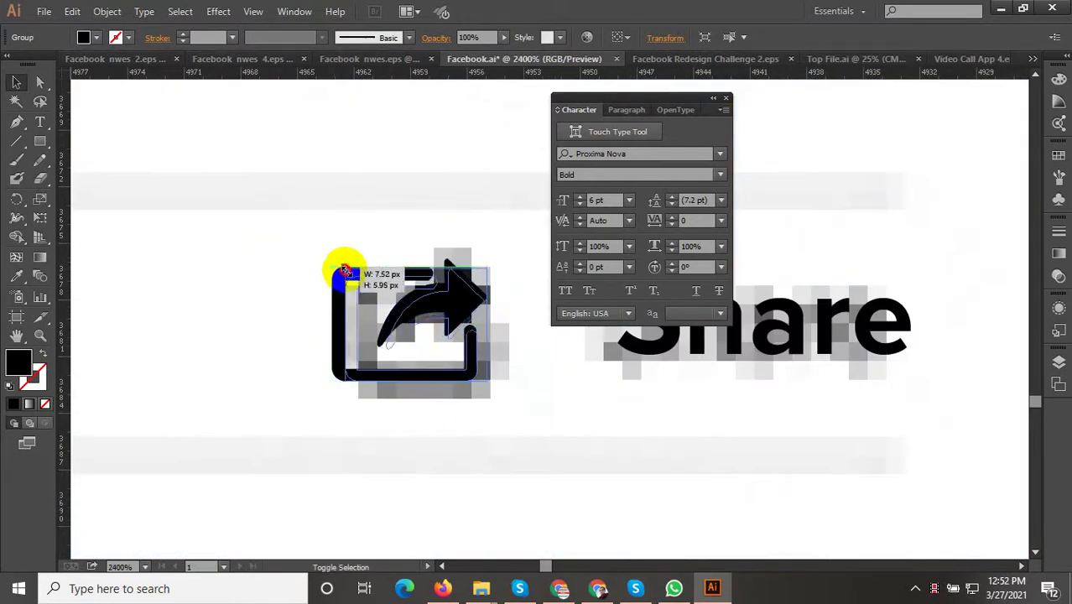
left_click_drag(332, 261, 347, 276)
Copy the share icon up beside the 112 count in the concert post
scroll(493, 356, "down", 1)
scroll(491, 358, "down", 1)
scroll(540, 406, "down", 1)
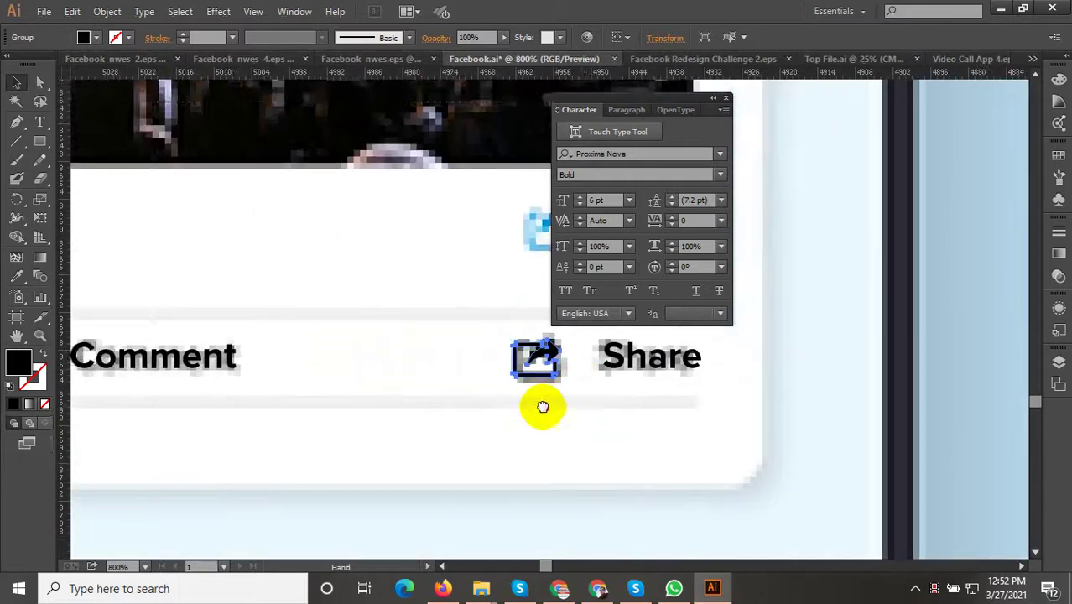
scroll(569, 413, "down", 1)
scroll(578, 416, "down", 3)
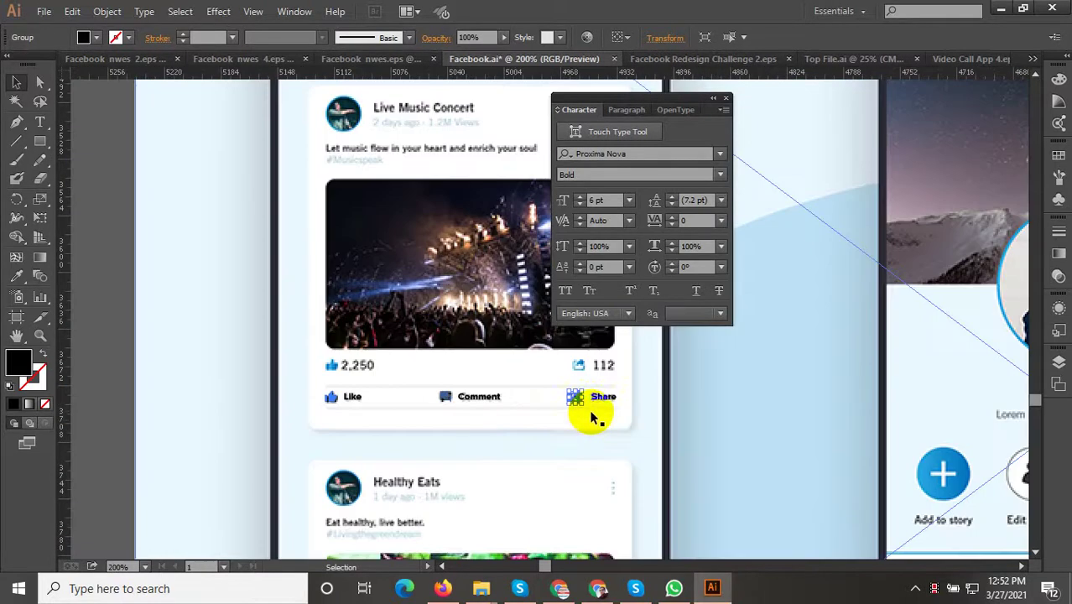
scroll(491, 424, "up", 1)
scroll(431, 426, "down", 1)
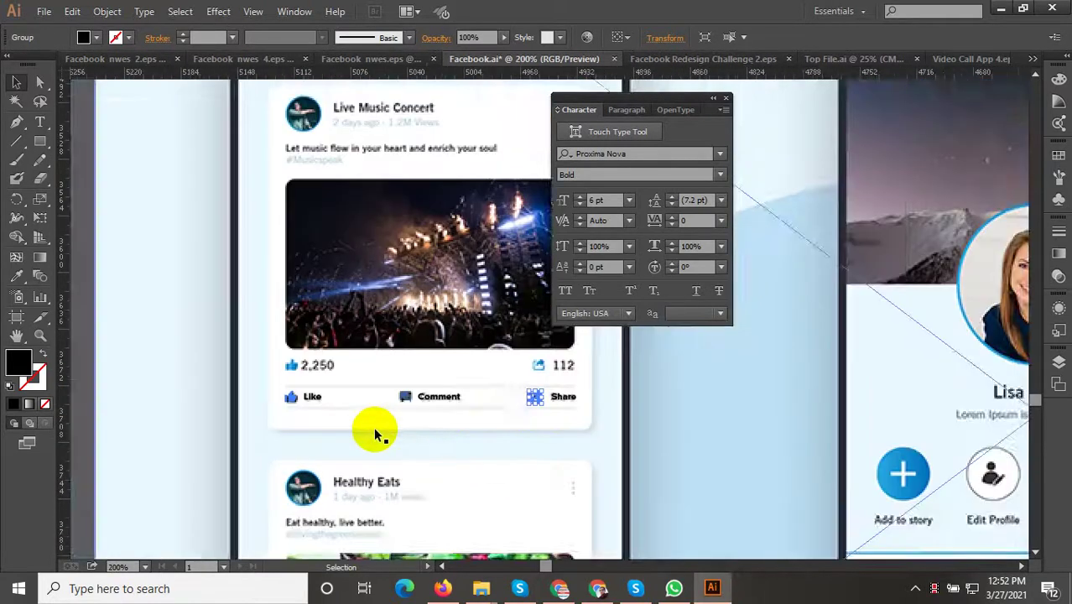
left_click_drag(371, 426, 289, 441)
scroll(407, 412, "up", 2)
scroll(407, 412, "up", 2)
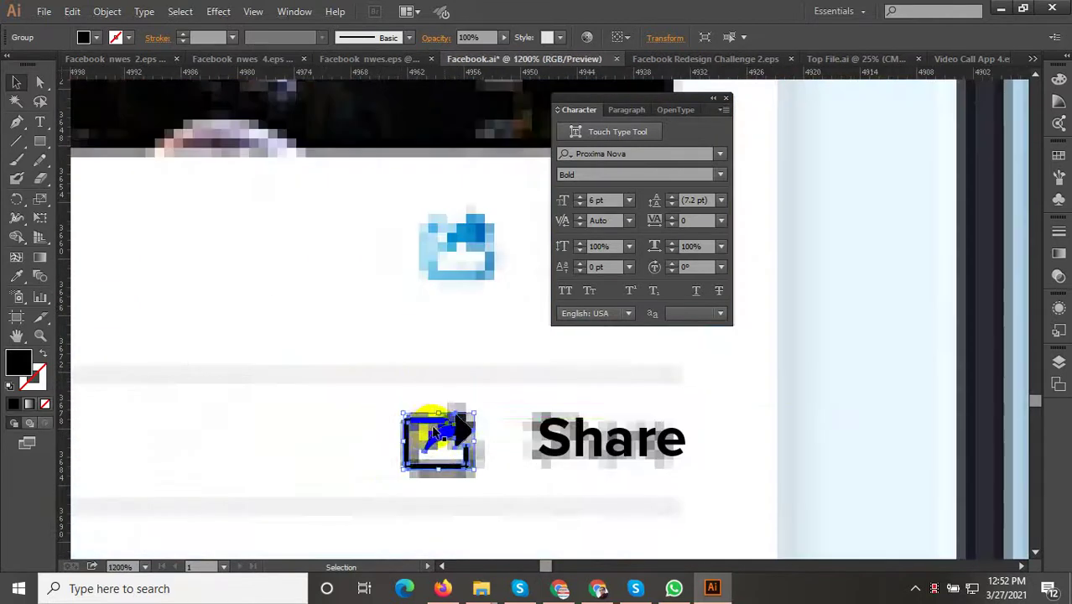
left_click_drag(443, 415, 462, 222)
scroll(375, 349, "down", 1)
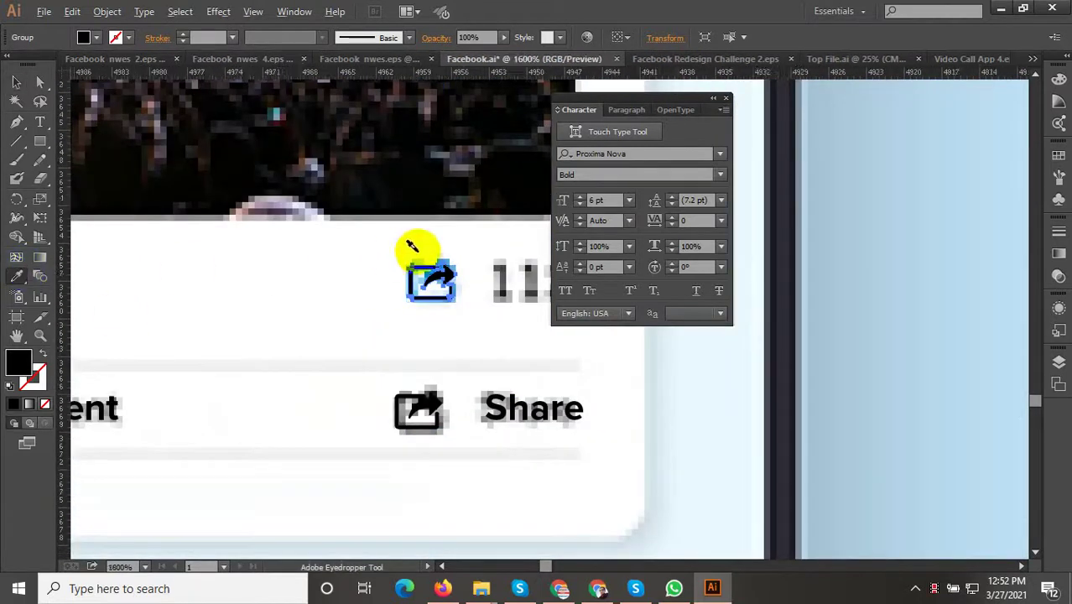
Colour the share-count icon blue with the Eyedropper
scroll(415, 247, "up", 5)
left_click(522, 230)
scroll(145, 334, "down", 4)
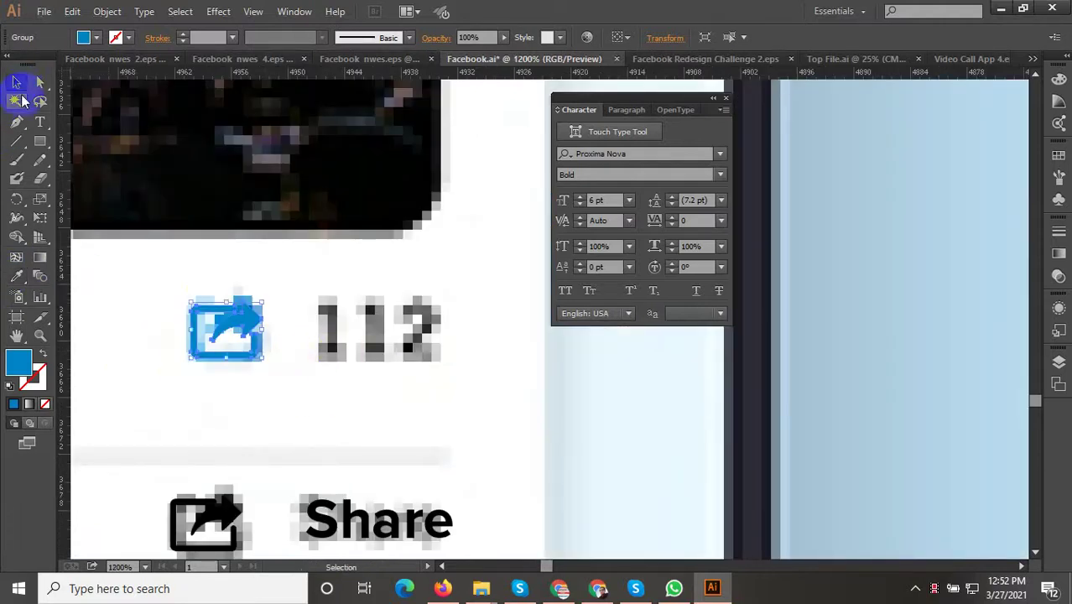
Copy the Share label up into the count's spot and retype it as a bold 140
left_click_drag(323, 511, 329, 332)
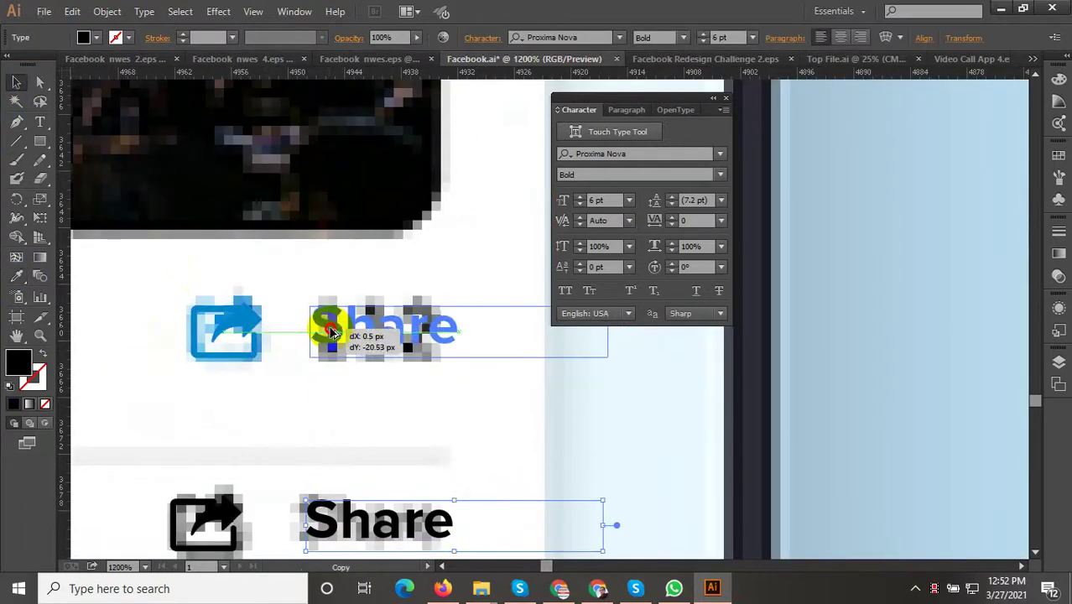
double_click(327, 327)
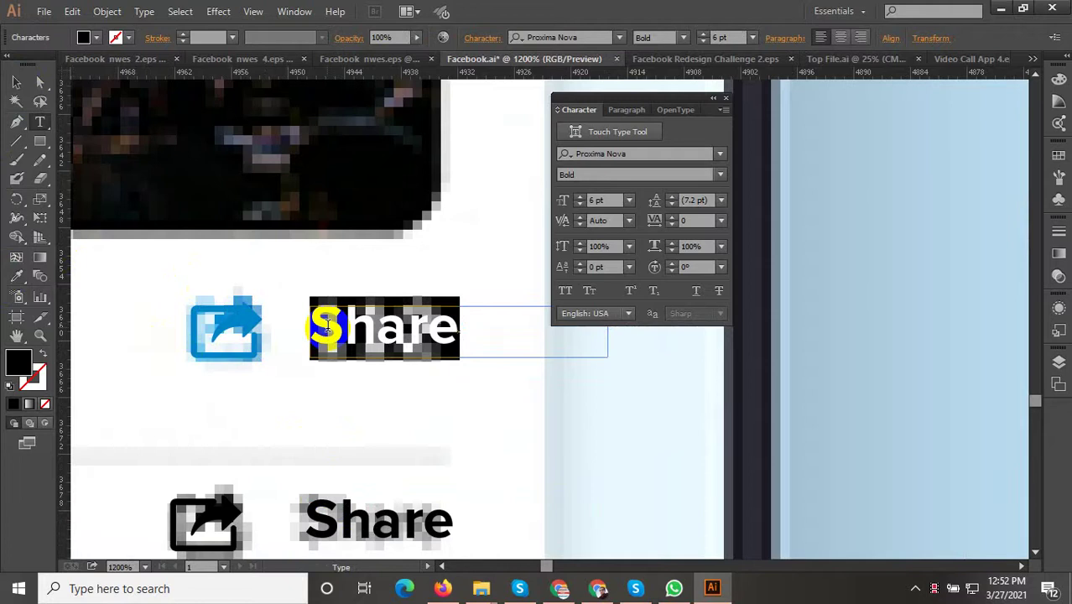
key("ctrl+z")
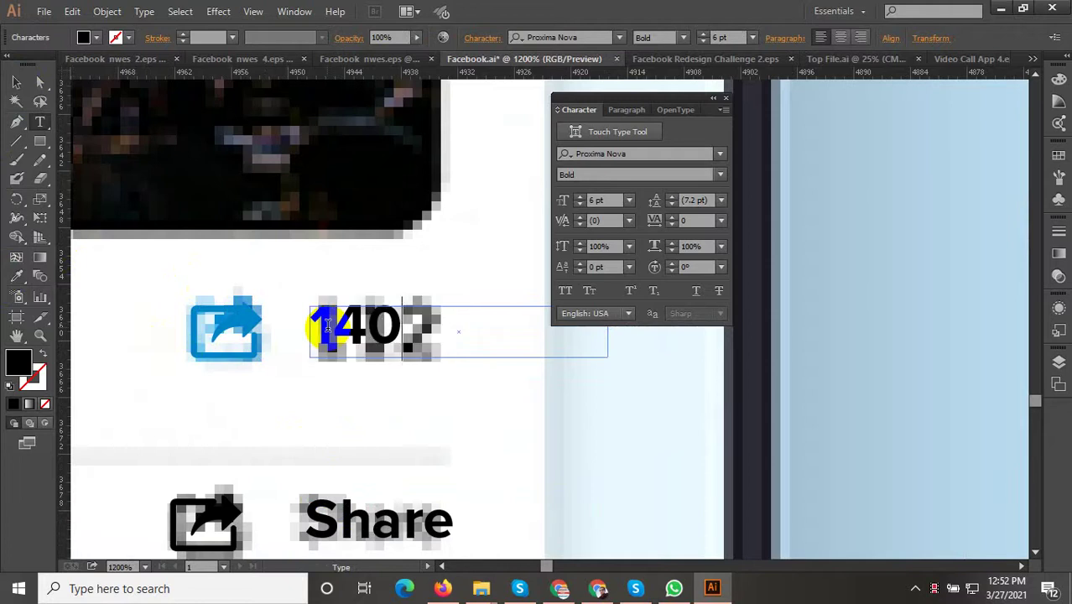
left_click(16, 82)
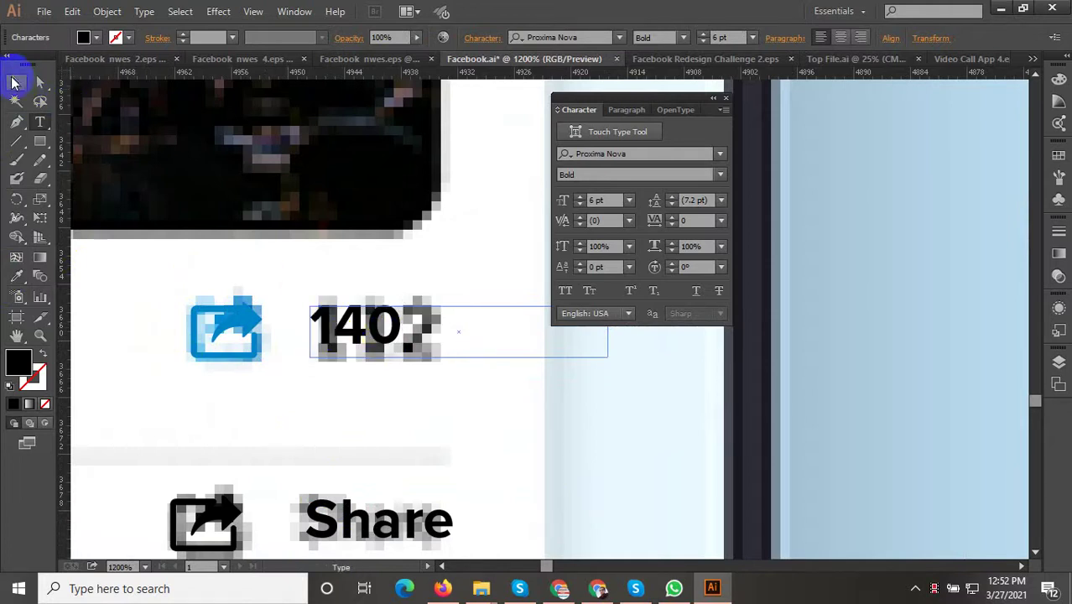
key("ctrl+minus")
left_click(476, 406)
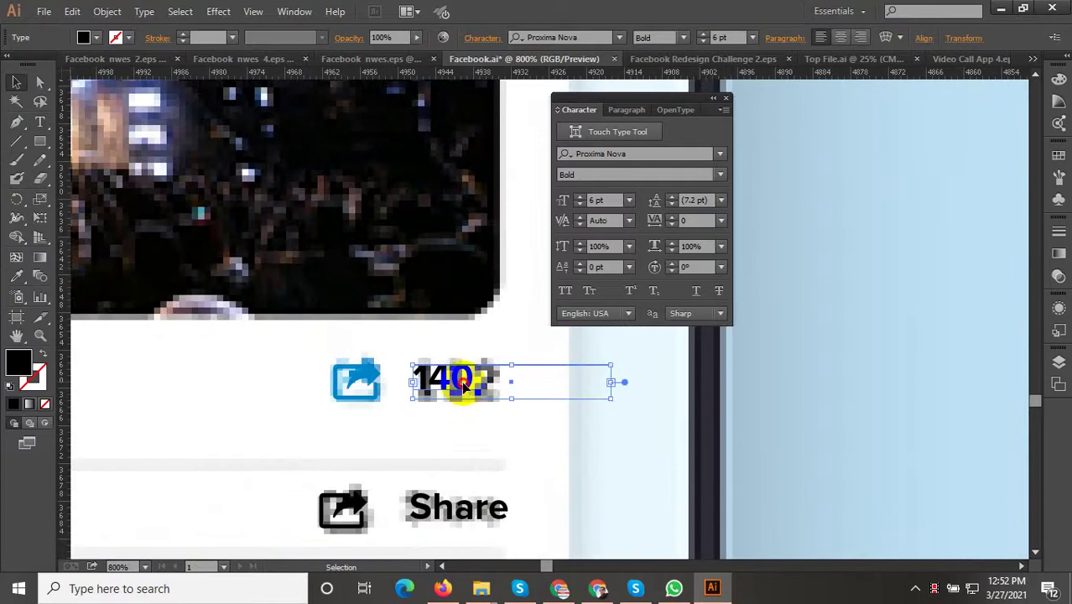
scroll(607, 443, "down", 3)
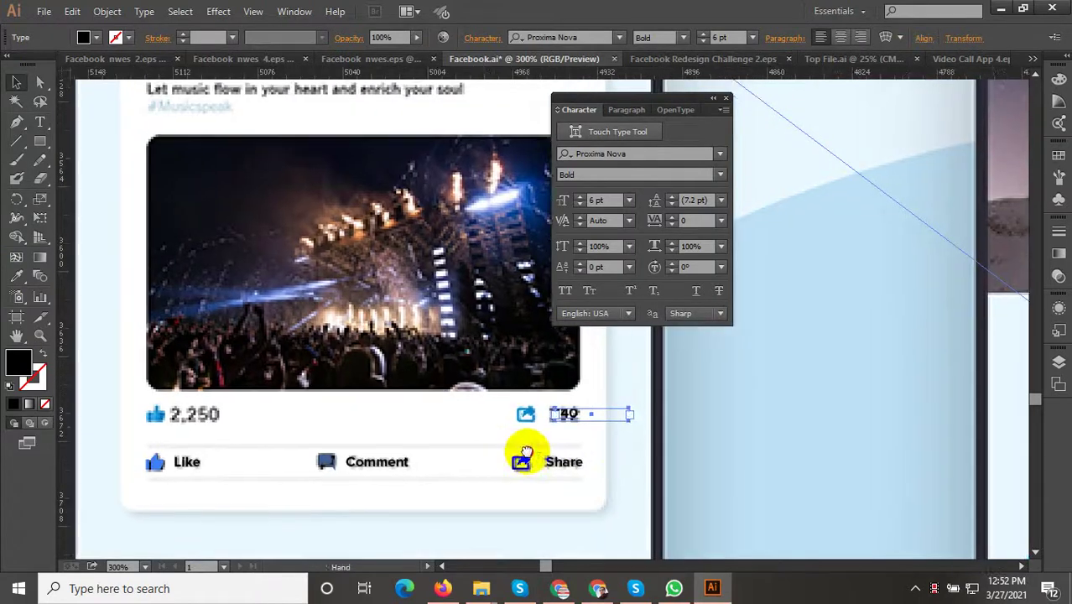
scroll(193, 456, "up", 2)
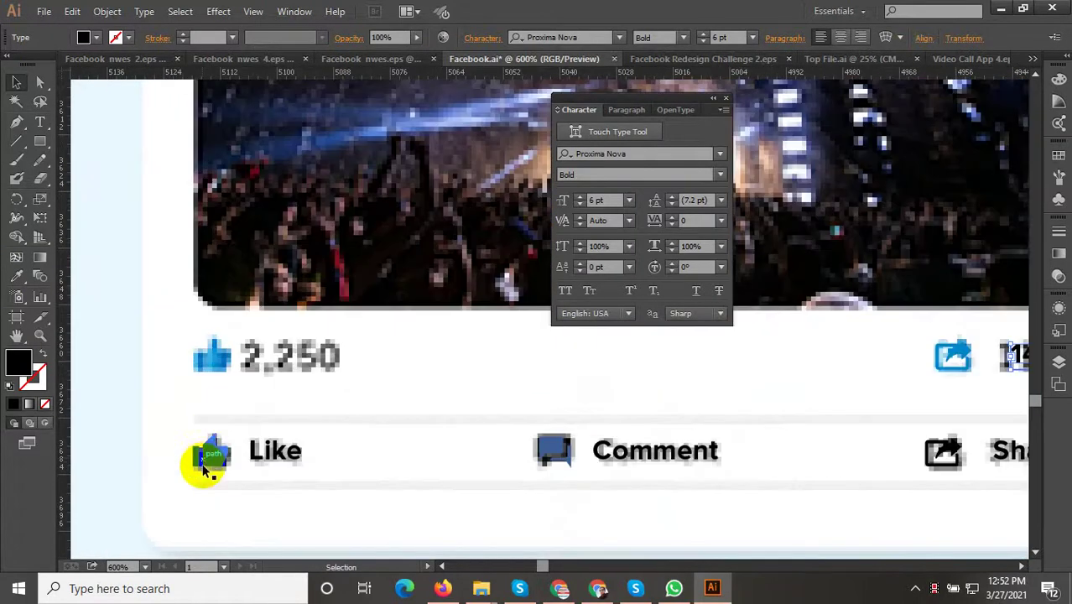
Search Google Images for 'like icon' and copy the blue circle thumbs-up picture
left_click(604, 585)
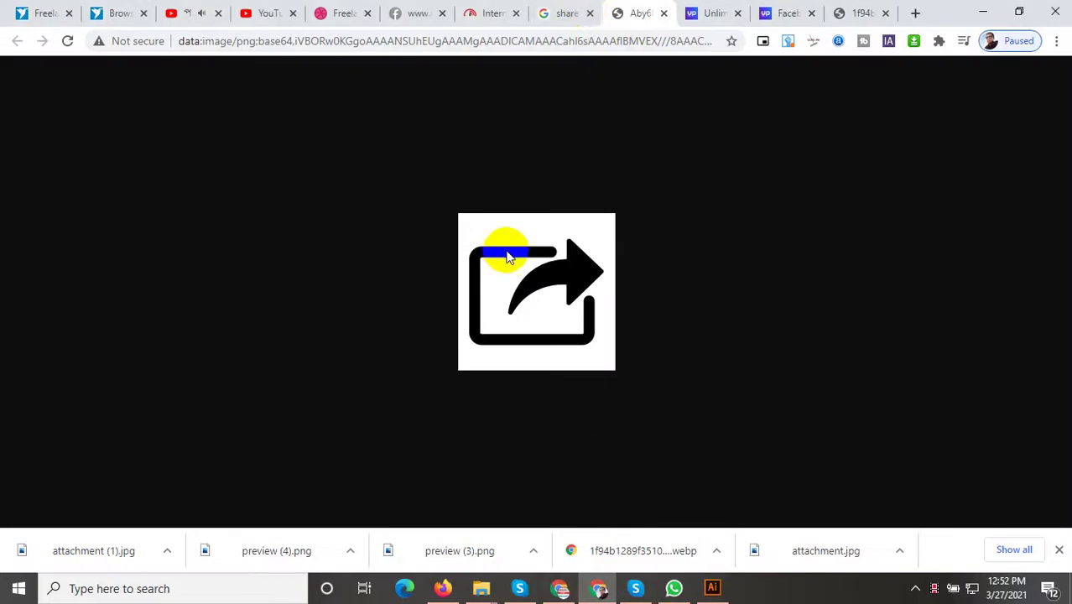
left_click(578, 13)
scroll(335, 126, "up", 3)
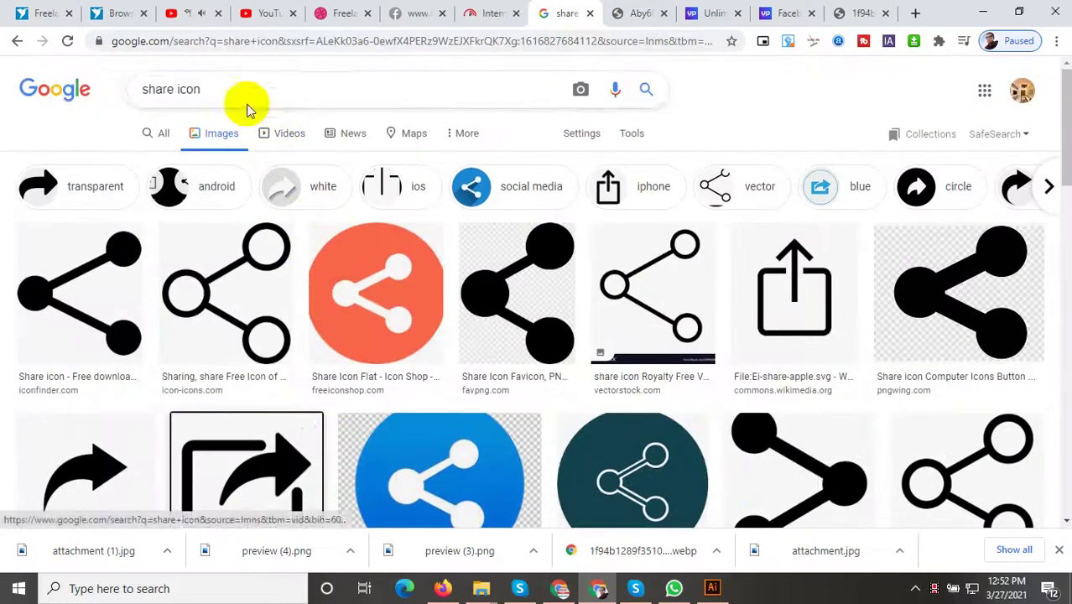
left_click_drag(247, 109, 101, 101)
type("i")
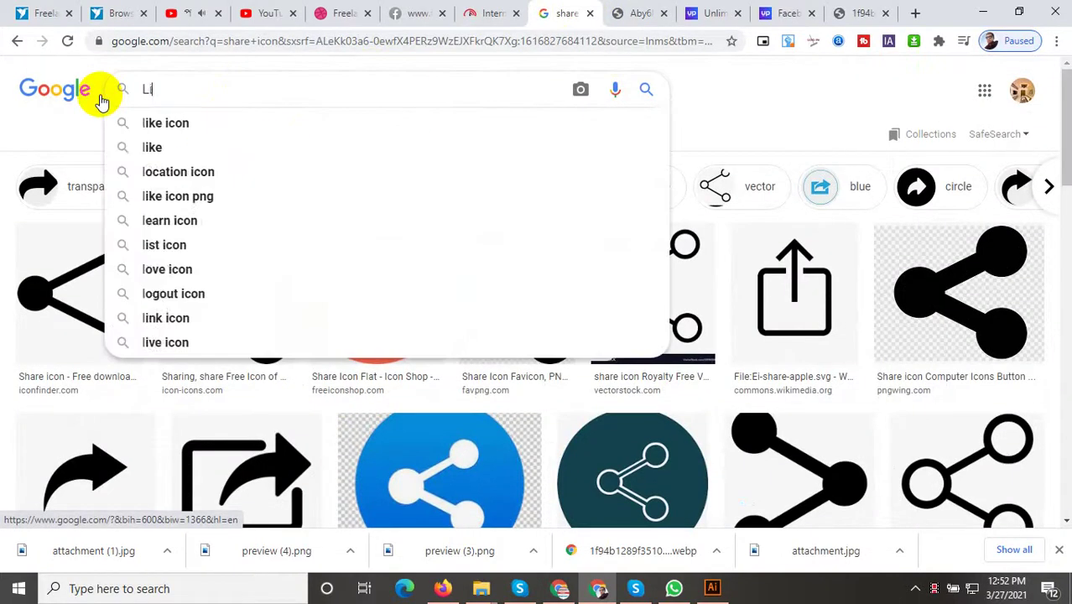
type("ke")
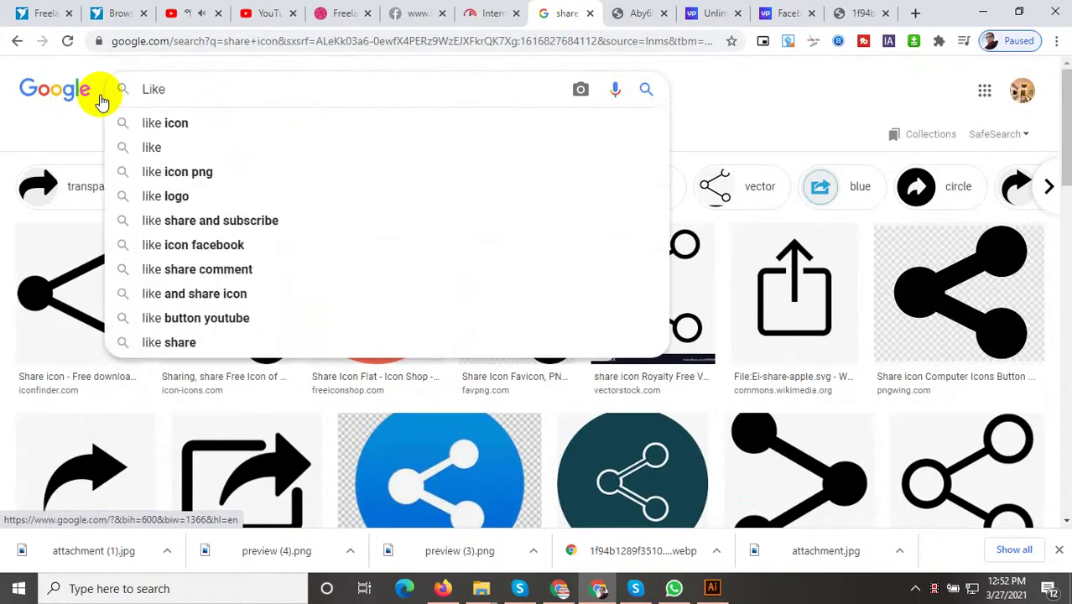
left_click(147, 122)
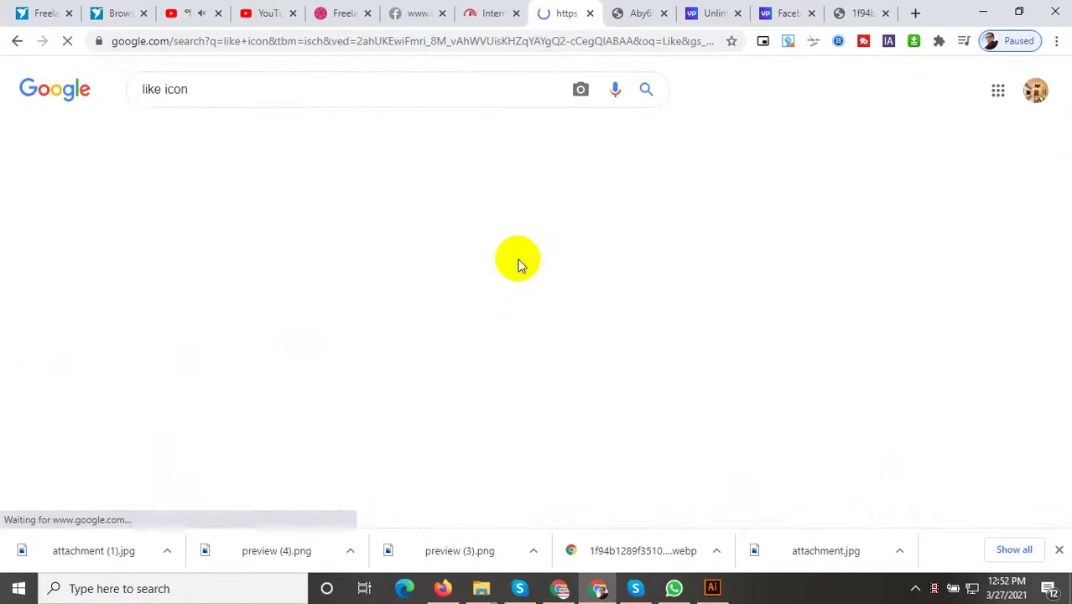
scroll(491, 354, "down", 2)
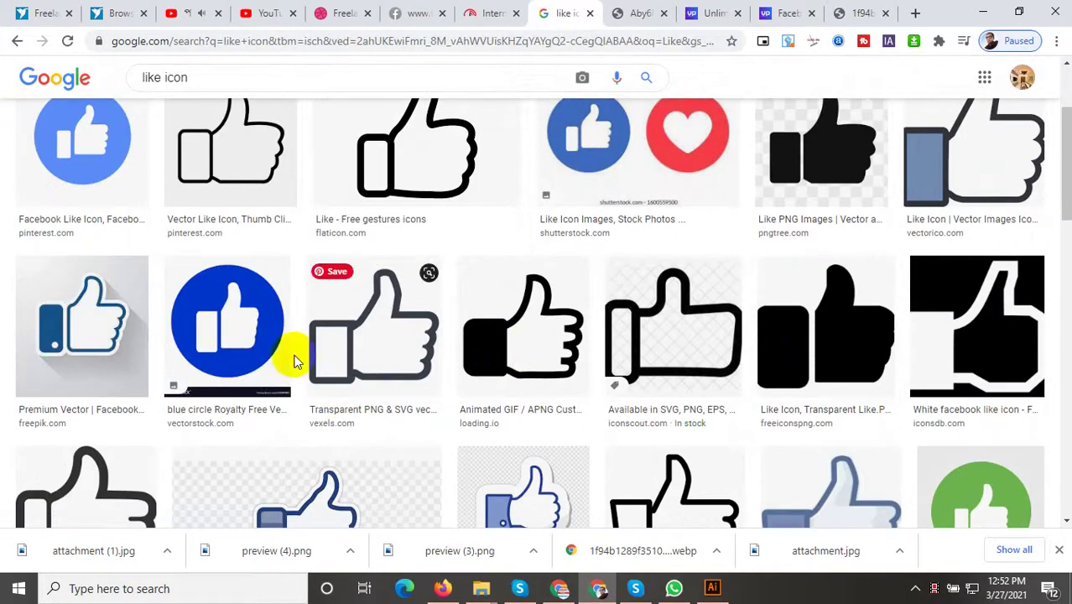
left_click(263, 341)
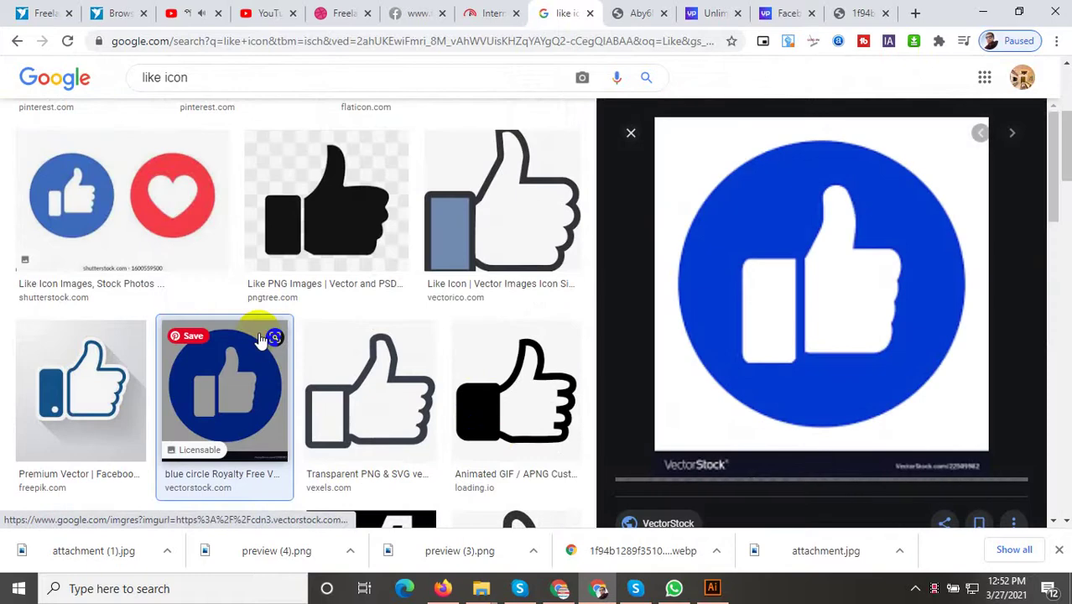
mouse_move(821, 283)
right_click(879, 277)
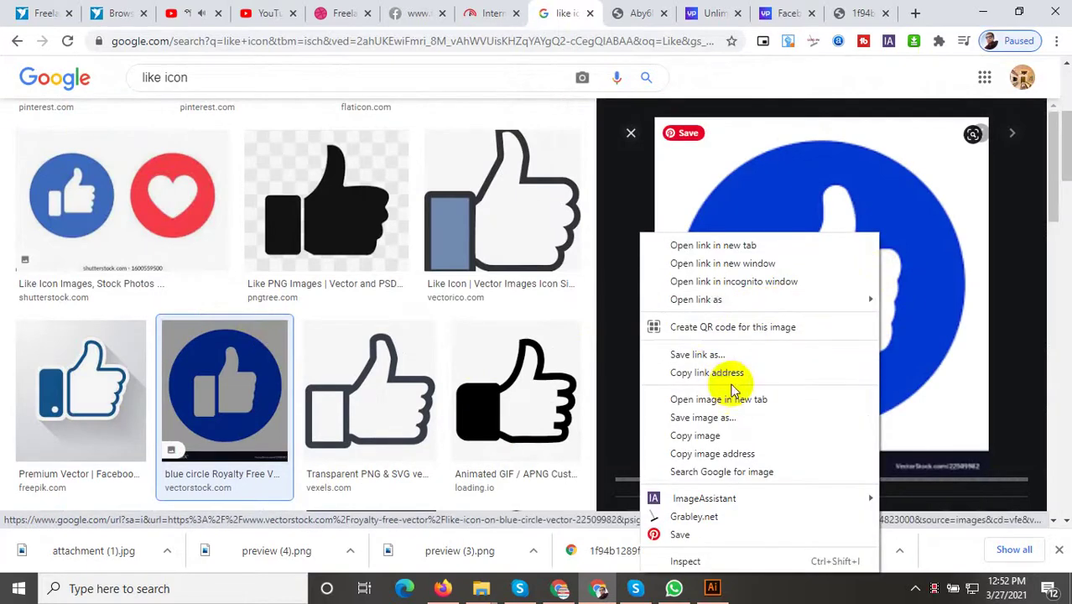
left_click(705, 437)
Paste the thumbs-up image into Illustrator and place it left of the phone mockups
key("alt+Tab")
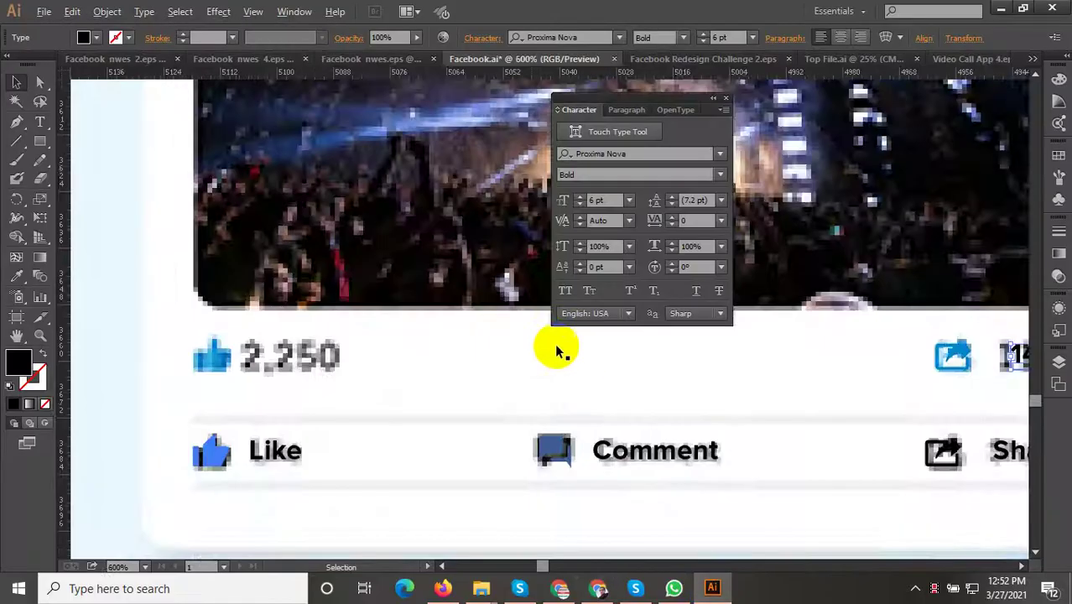
scroll(556, 350, "down", 5, "alt")
left_click_drag(508, 365, 839, 418)
key("ctrl+v")
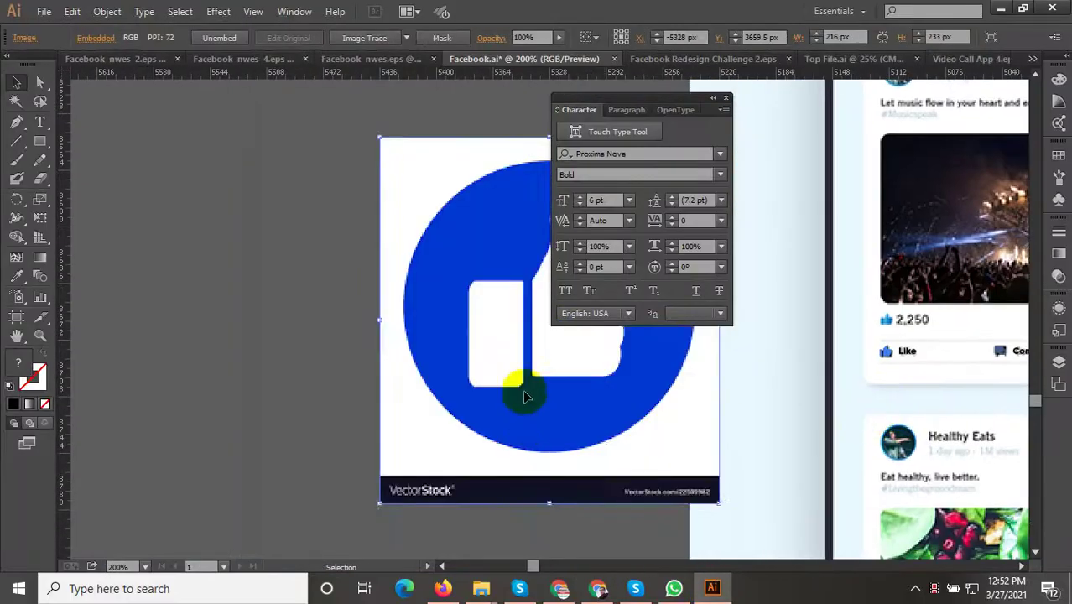
left_click_drag(522, 391, 367, 376)
scroll(285, 381, "up", 3, "alt")
scroll(132, 294, "down", 2, "alt")
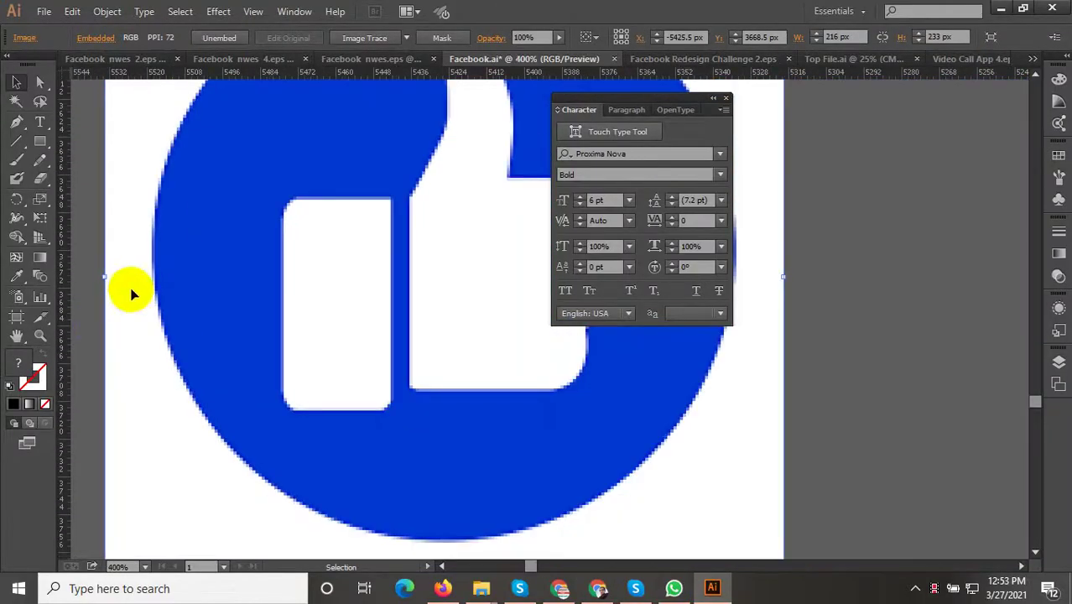
Trace the cuff bar's right edge and bottom corners with the Pen tool
left_click(15, 124)
scroll(350, 207, "up", 2, "alt")
left_click(427, 180)
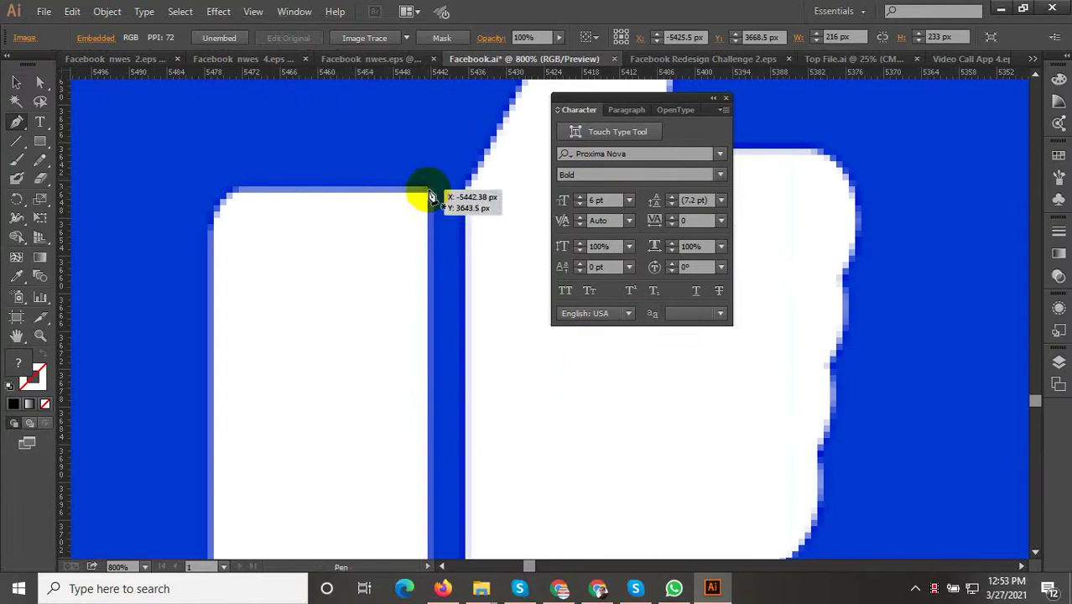
scroll(429, 177, "down", 3, "alt")
left_click(425, 373)
scroll(426, 375, "up", 2, "alt")
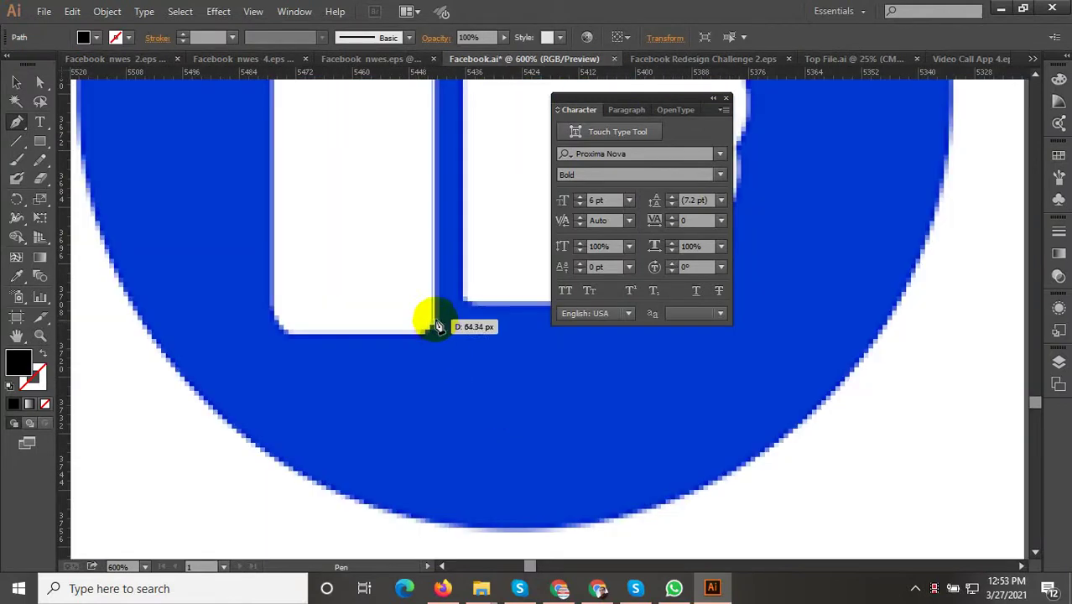
left_click(434, 317)
scroll(425, 340, "up", 2, "alt")
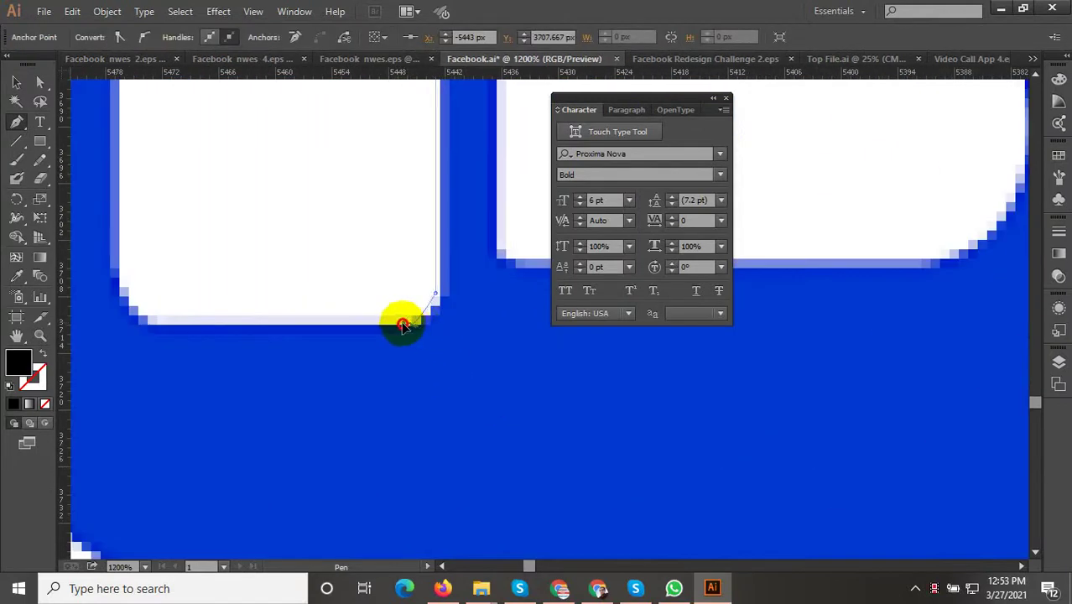
left_click(386, 325)
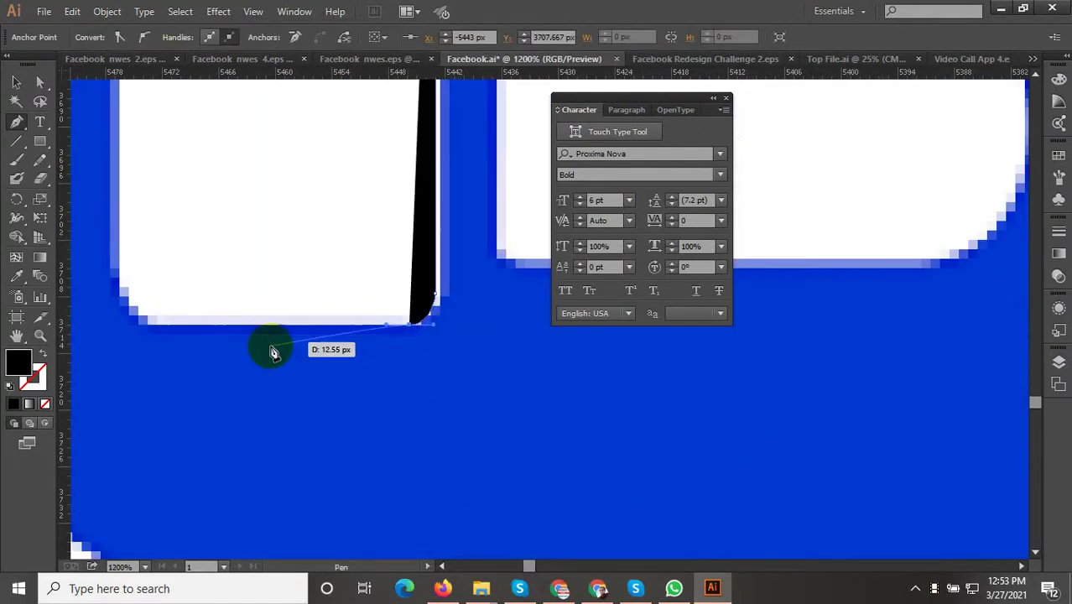
left_click(151, 325)
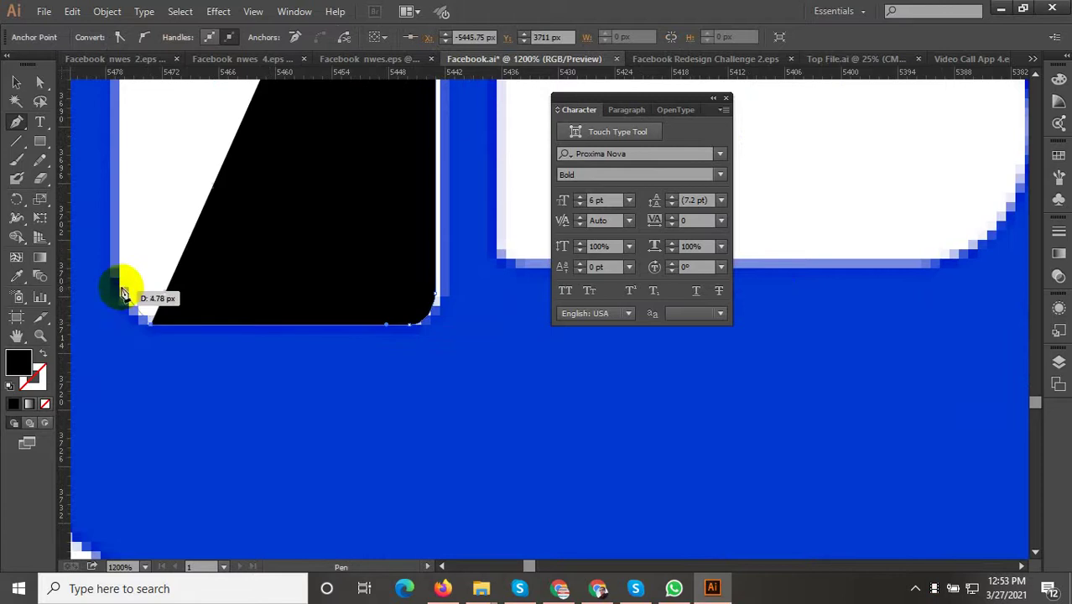
Trace the cuff's left edge, round its top-left corner and close the black shape
left_click(111, 230)
scroll(203, 347, "down", 3, "alt")
scroll(168, 300, "up", 2, "alt")
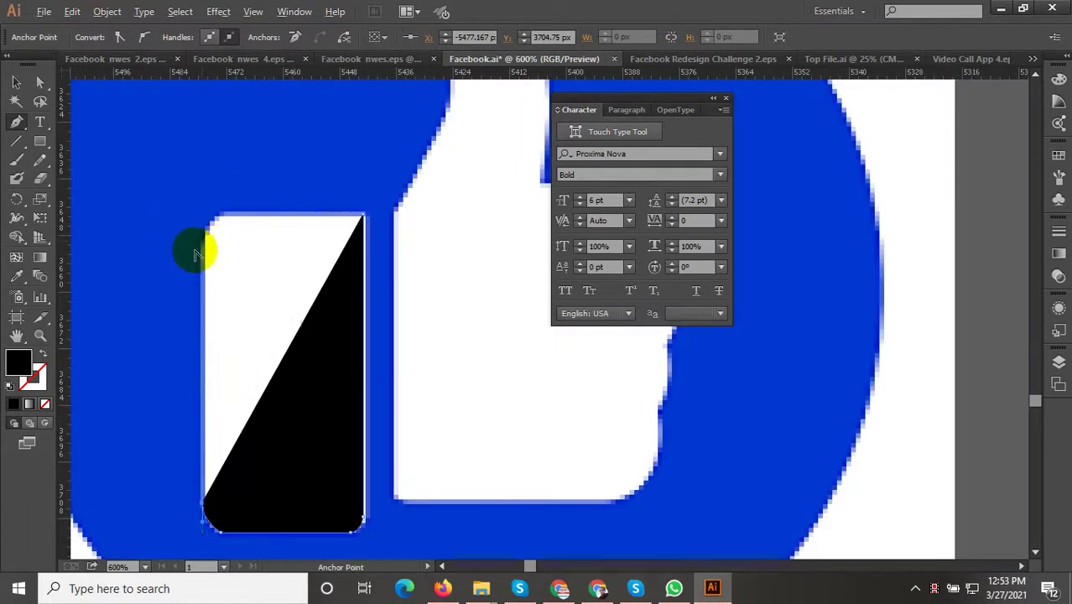
left_click(209, 253)
scroll(215, 223, "up", 3, "alt")
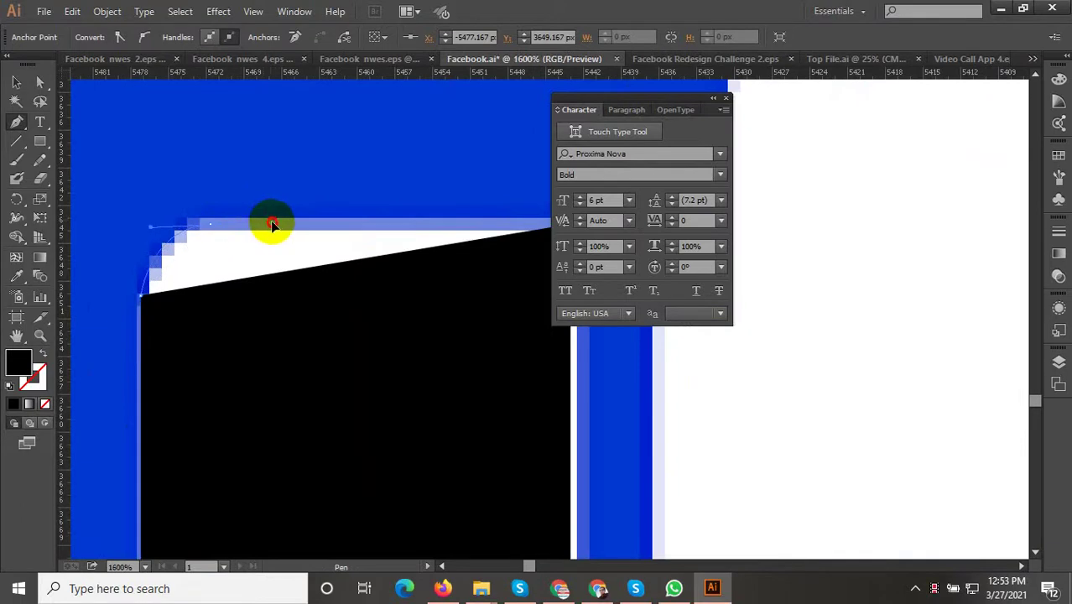
left_click_drag(212, 227, 273, 223)
scroll(411, 249, "down", 3, "alt")
scroll(311, 240, "up", 4, "alt")
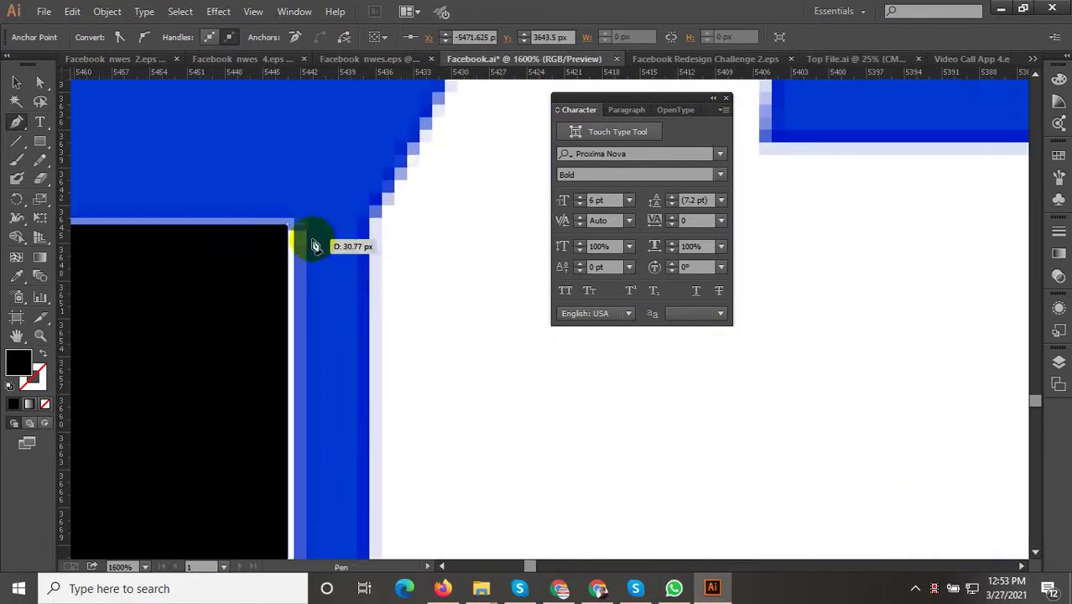
key("ctrl+z")
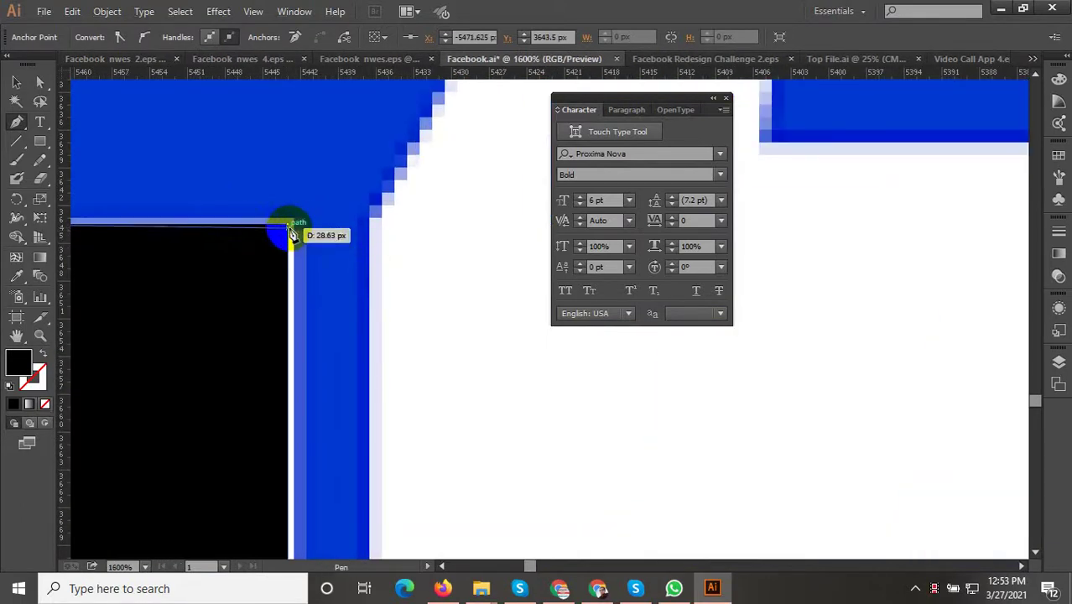
scroll(290, 228, "down", 3, "alt")
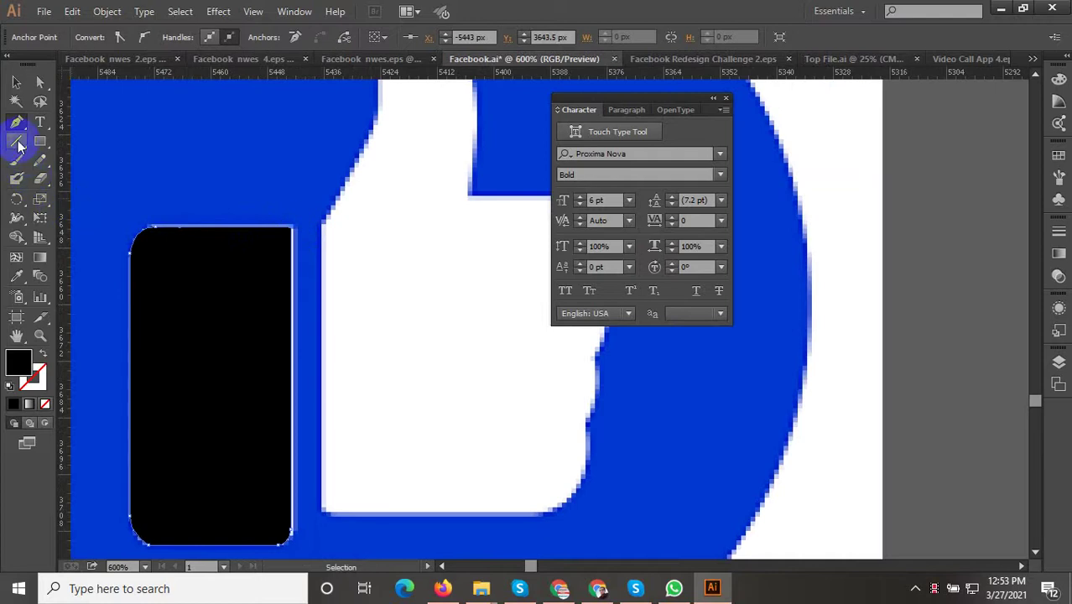
Pen-trace the fist's bottom edge and right side up over the lower knuckles
left_click(323, 222)
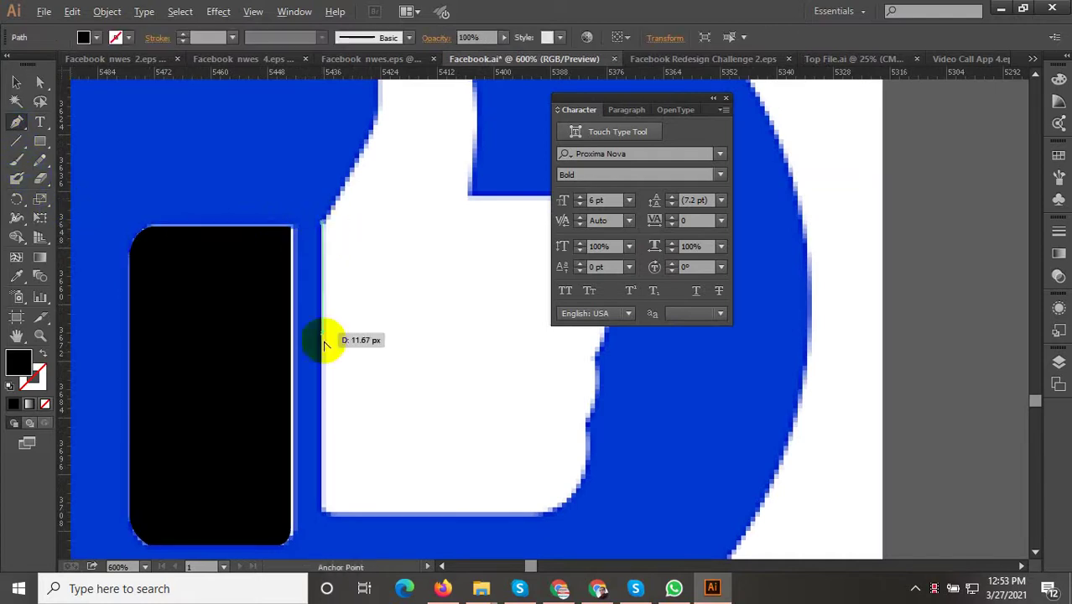
left_click(327, 515)
scroll(334, 515, "up", 3, "alt")
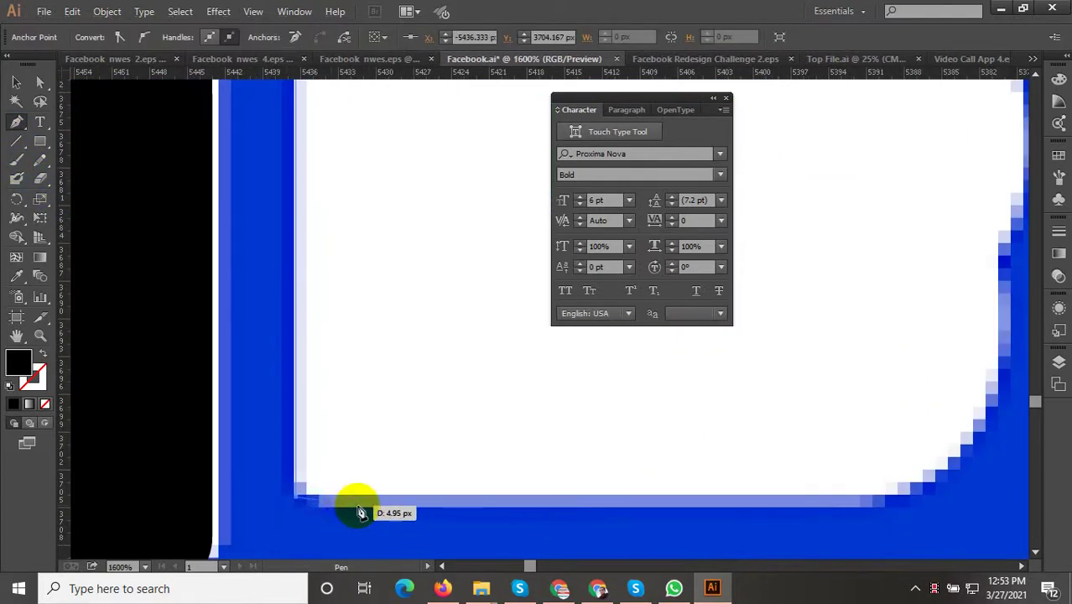
scroll(887, 501, "down", 1, "alt")
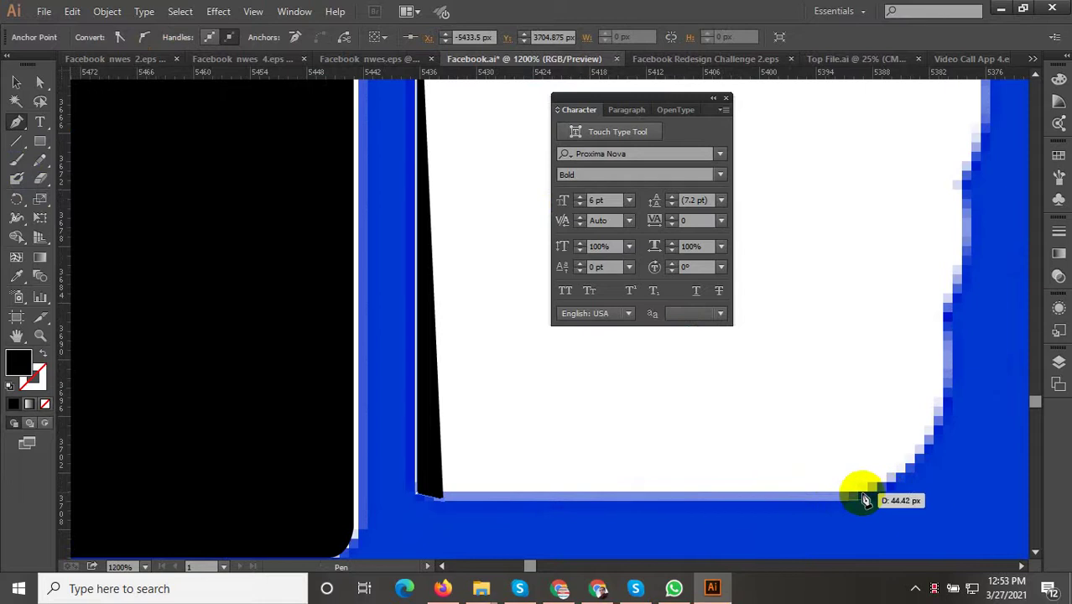
left_click(867, 501)
left_click_drag(854, 495, 490, 496)
left_click_drag(551, 472, 397, 484)
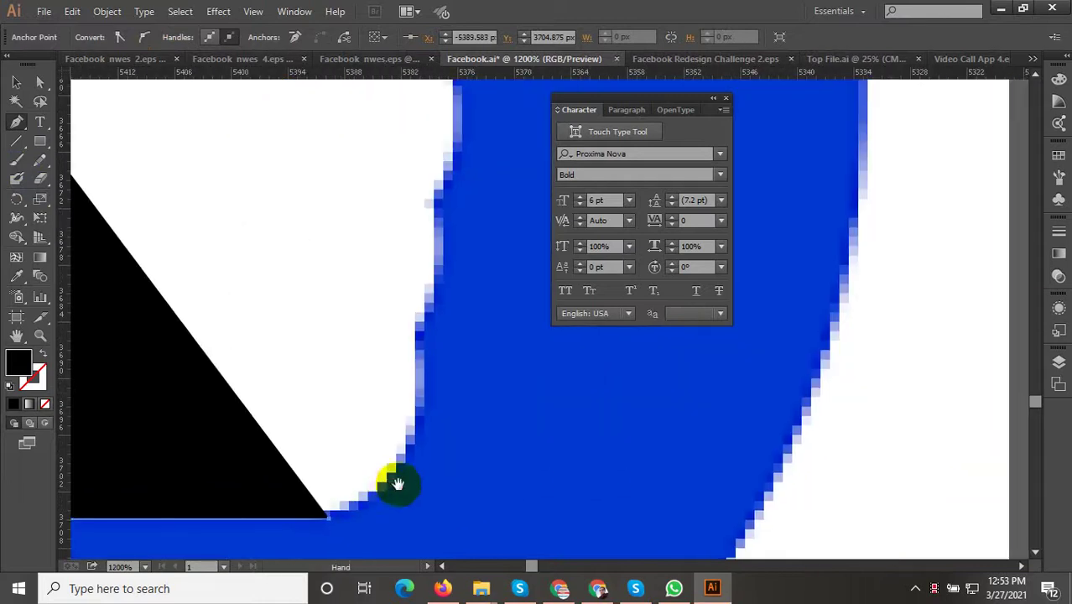
mouse_move(419, 395)
left_mouse_down()
mouse_move(417, 301)
mouse_move(424, 348)
left_mouse_up()
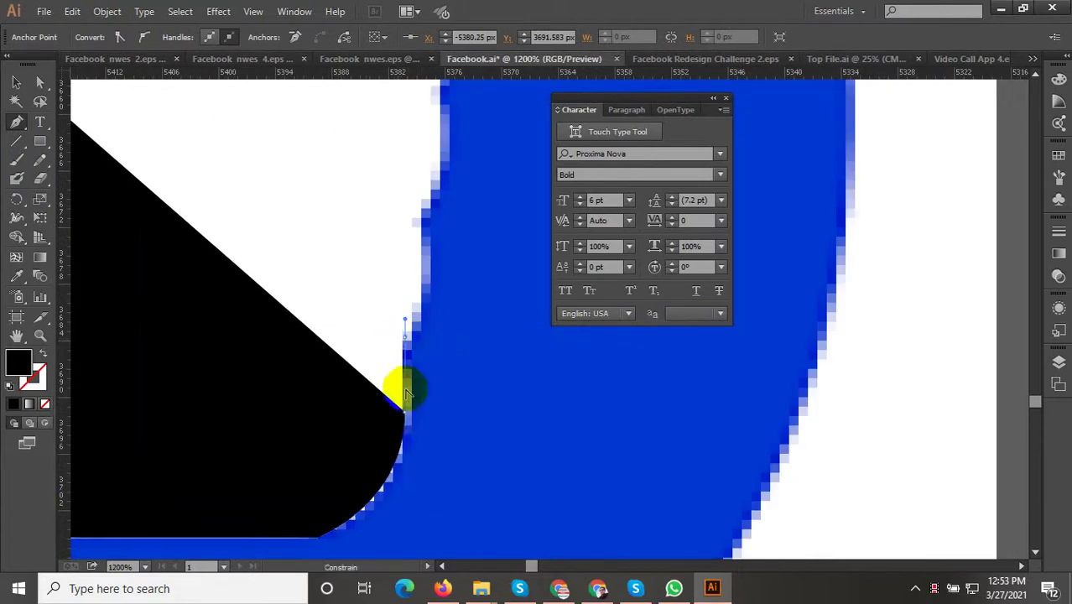
scroll(410, 344, "down", 1)
mouse_move(409, 344)
left_mouse_down()
mouse_move(431, 374)
mouse_move(415, 292)
left_mouse_up()
left_click(417, 249)
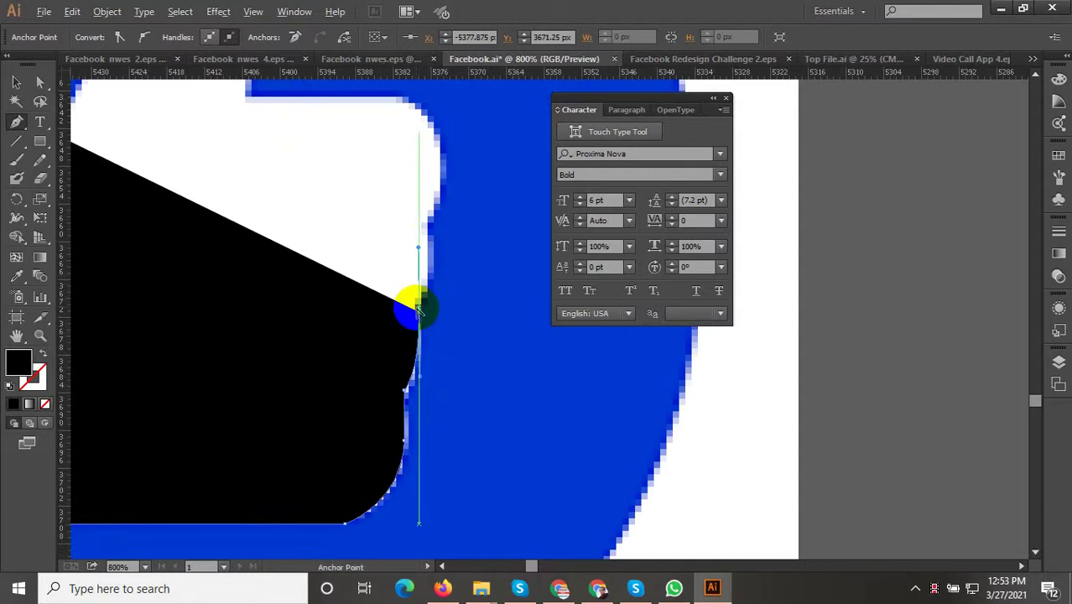
left_click_drag(417, 312, 453, 268)
scroll(445, 314, "down", 1)
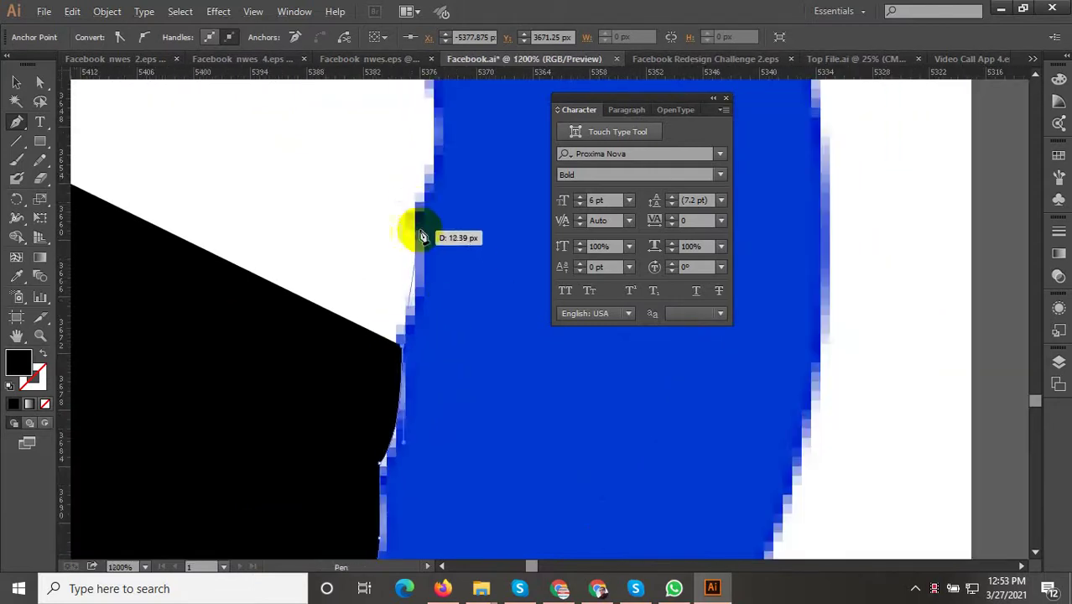
mouse_move(413, 210)
left_mouse_down()
mouse_move(405, 147)
mouse_move(392, 157)
left_mouse_up()
left_click(413, 210)
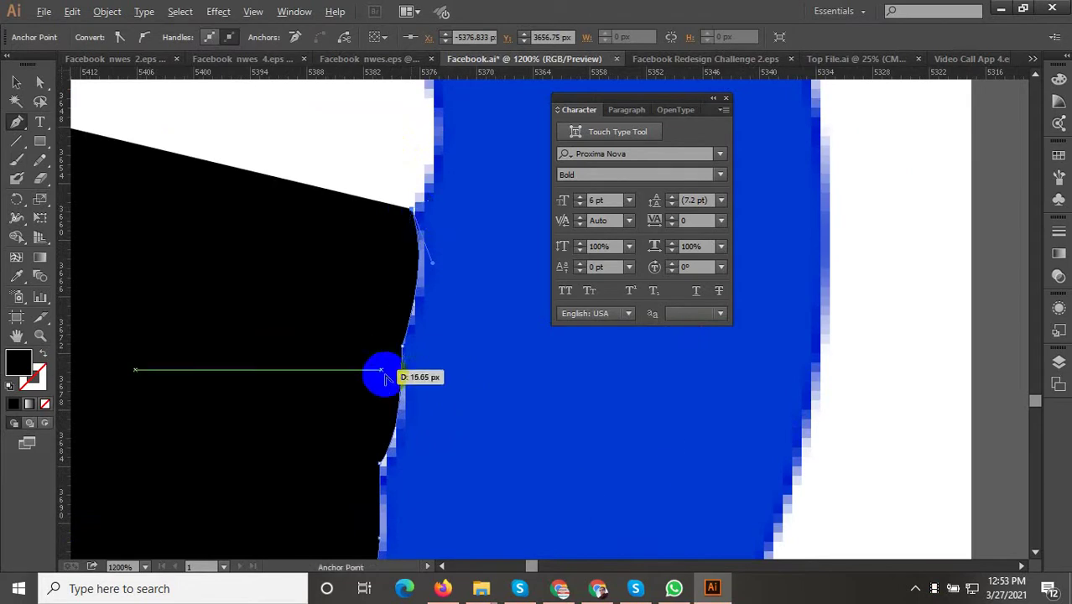
Continue the curved path around the upper knuckle, thumb base, thumb tip and left side
scroll(382, 369, "down", 1)
scroll(377, 210, "up", 1)
mouse_move(396, 197)
left_mouse_down()
mouse_move(263, 141)
mouse_move(269, 120)
left_mouse_up()
left_click(162, 193)
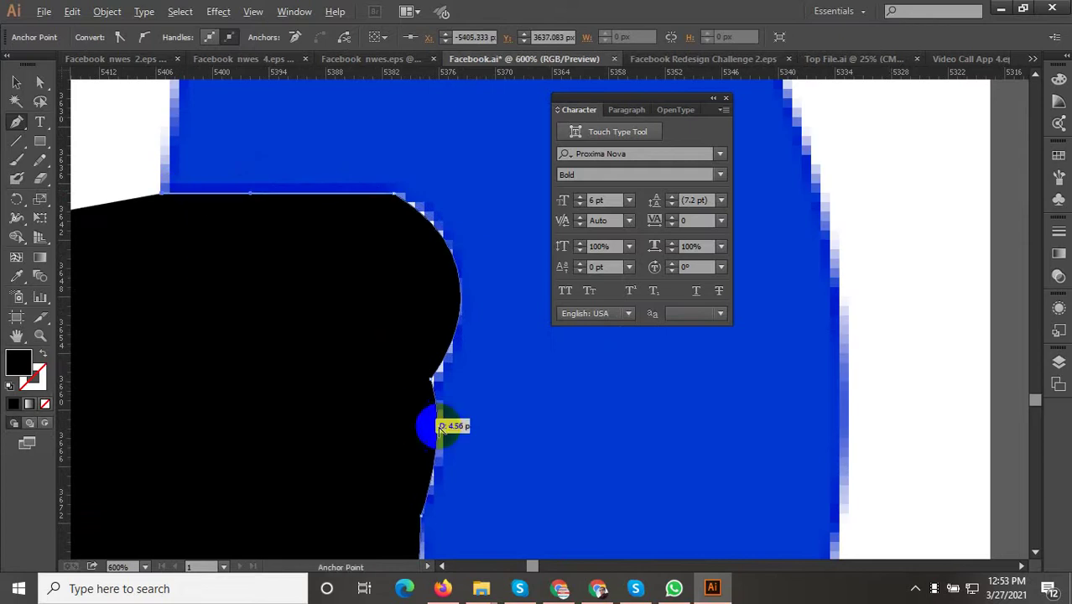
scroll(442, 428, "down", 1)
mouse_move(322, 302)
left_mouse_down()
mouse_move(287, 240)
mouse_move(311, 204)
left_mouse_up()
scroll(289, 238, "up", 1)
left_click(383, 365)
scroll(383, 365, "down", 1)
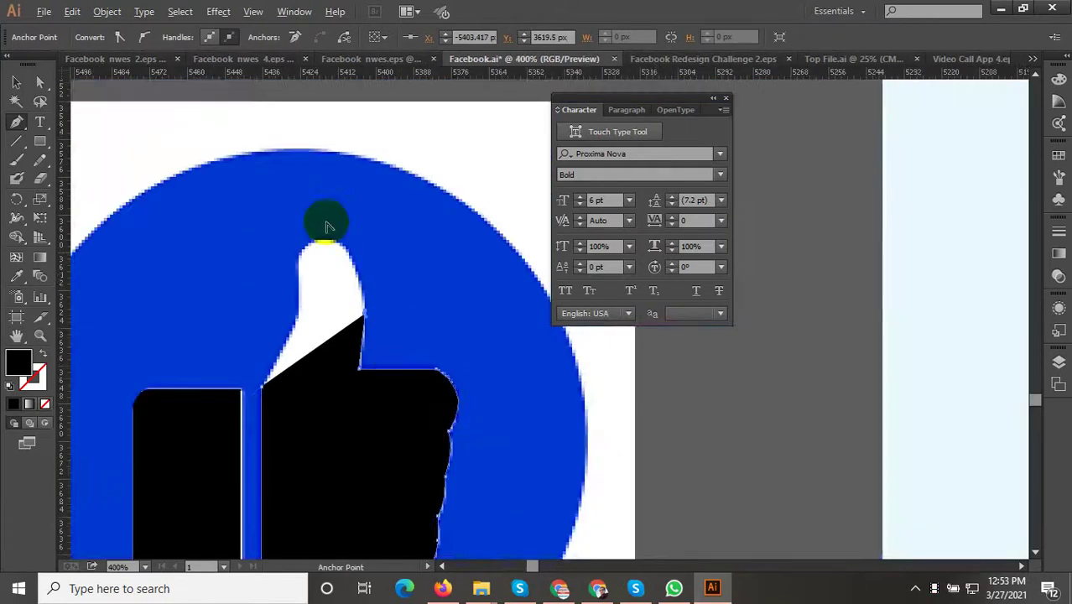
mouse_move(329, 249)
left_mouse_down()
mouse_move(280, 220)
mouse_move(276, 205)
left_mouse_up()
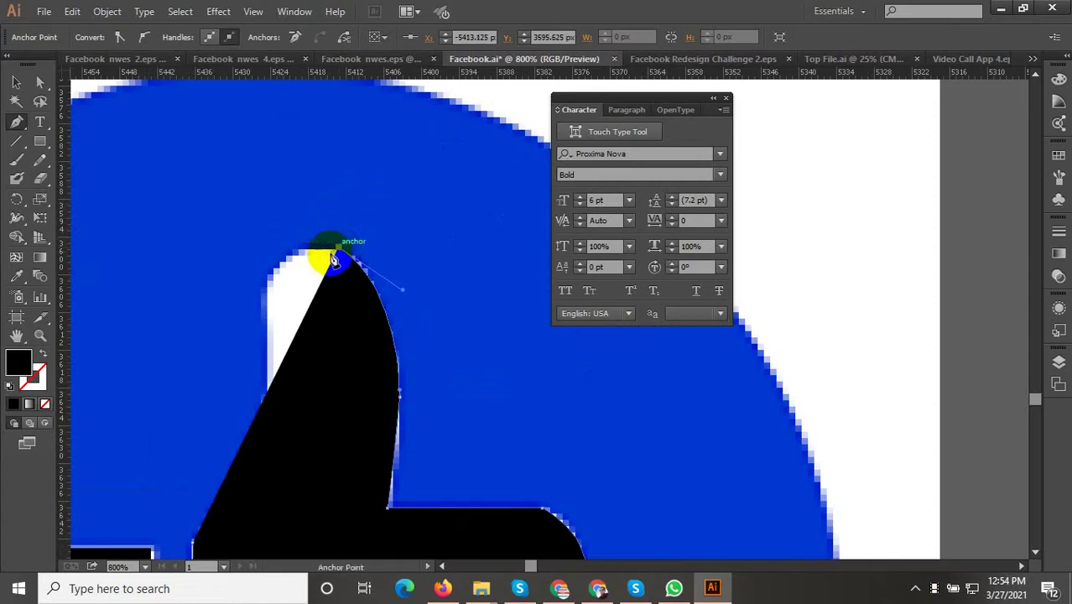
mouse_move(333, 260)
left_mouse_down()
mouse_move(277, 302)
mouse_move(257, 366)
mouse_move(267, 358)
left_mouse_up()
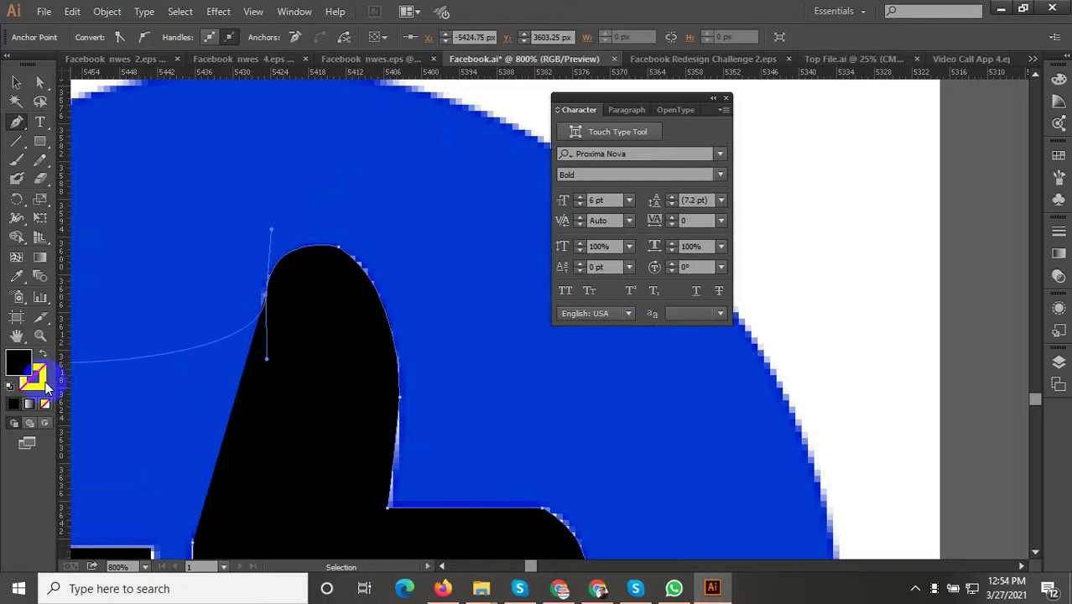
scroll(374, 218, "down", 1)
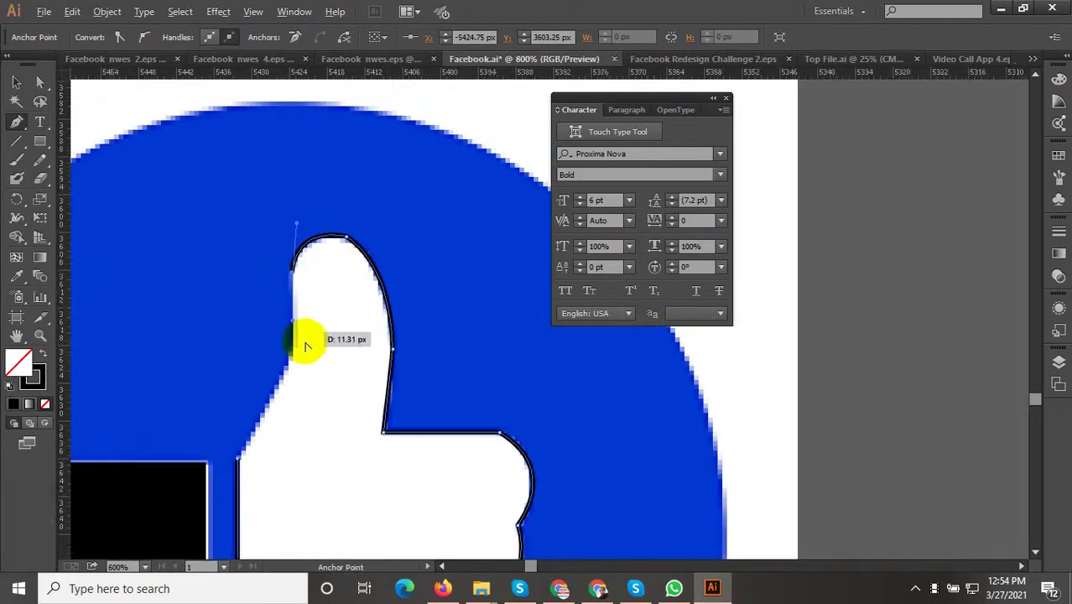
scroll(303, 342, "up", 2)
scroll(318, 256, "down", 3)
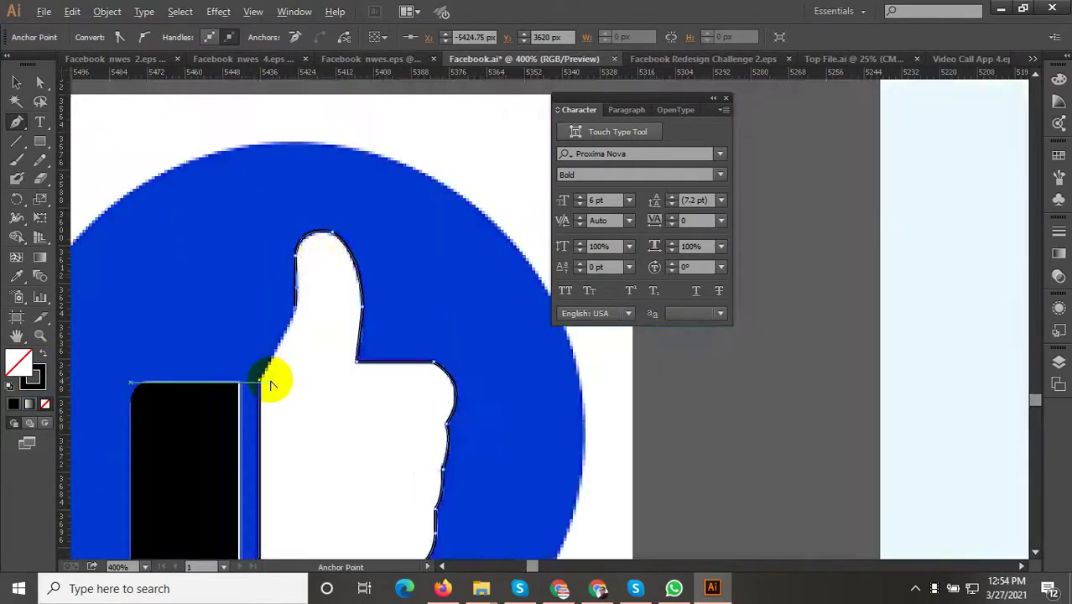
scroll(273, 378, "up", 2)
scroll(249, 379, "down", 4)
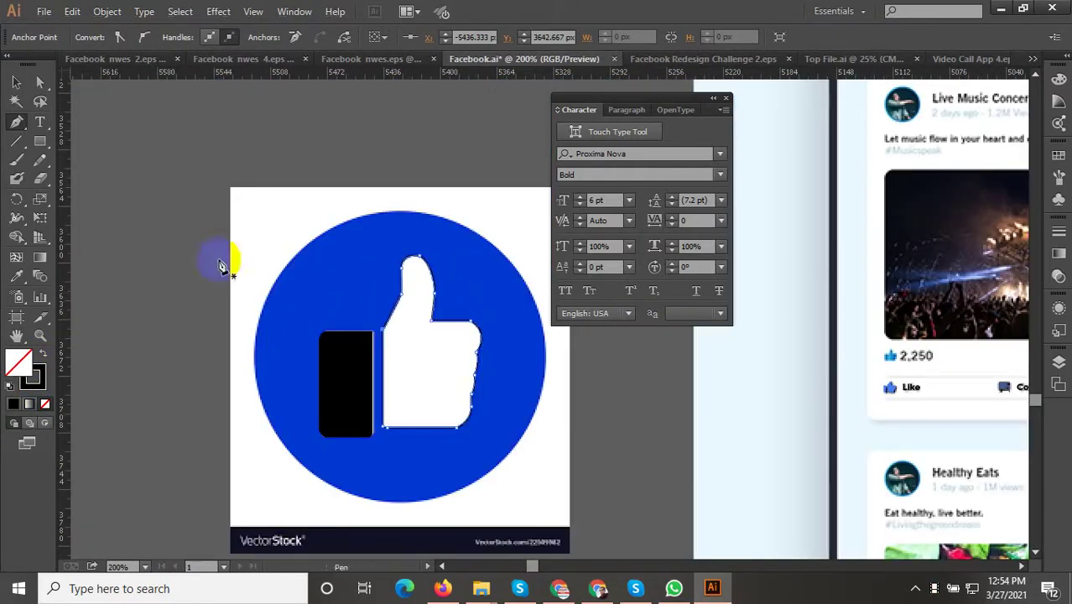
Fill the traced thumbs-up outline with the reference icon's blue using the Eyedropper
left_click(121, 134)
scroll(426, 387, "down", 2)
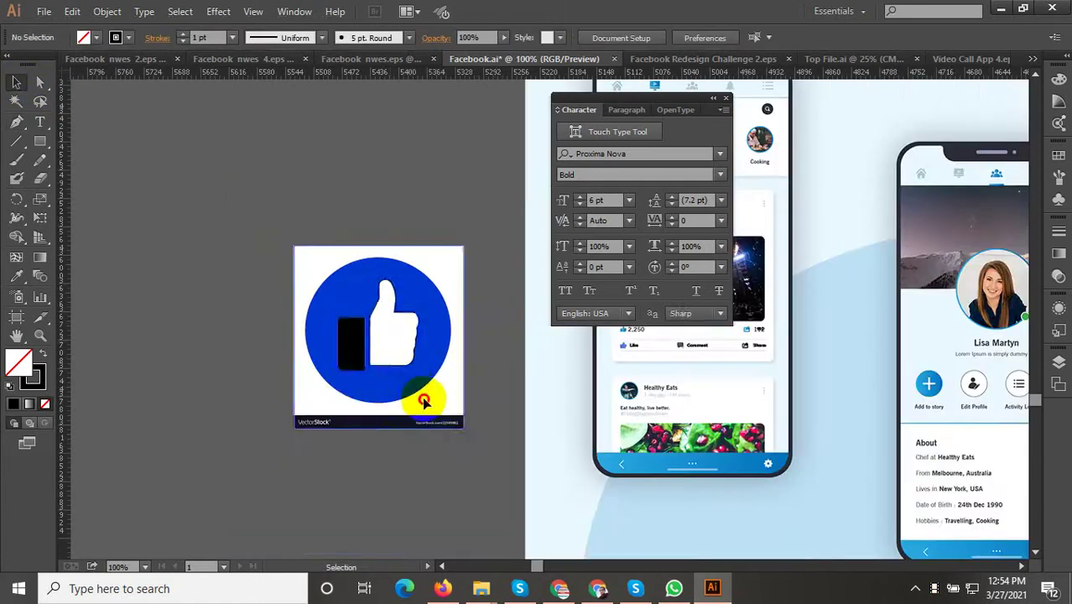
left_click_drag(423, 401, 267, 395)
left_click_drag(458, 411, 316, 258)
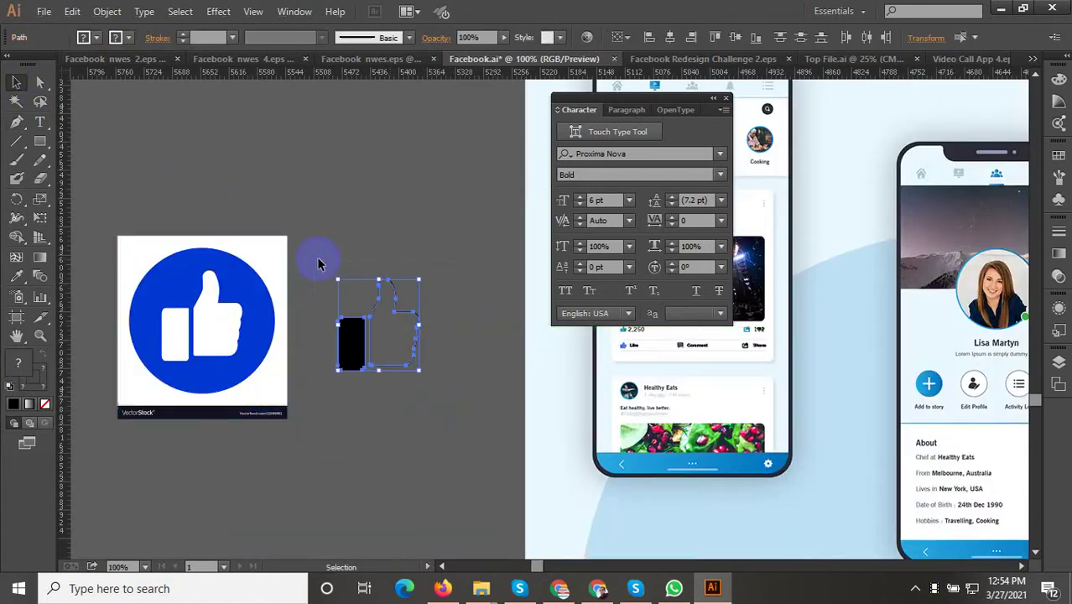
left_click(17, 276)
left_click(221, 287)
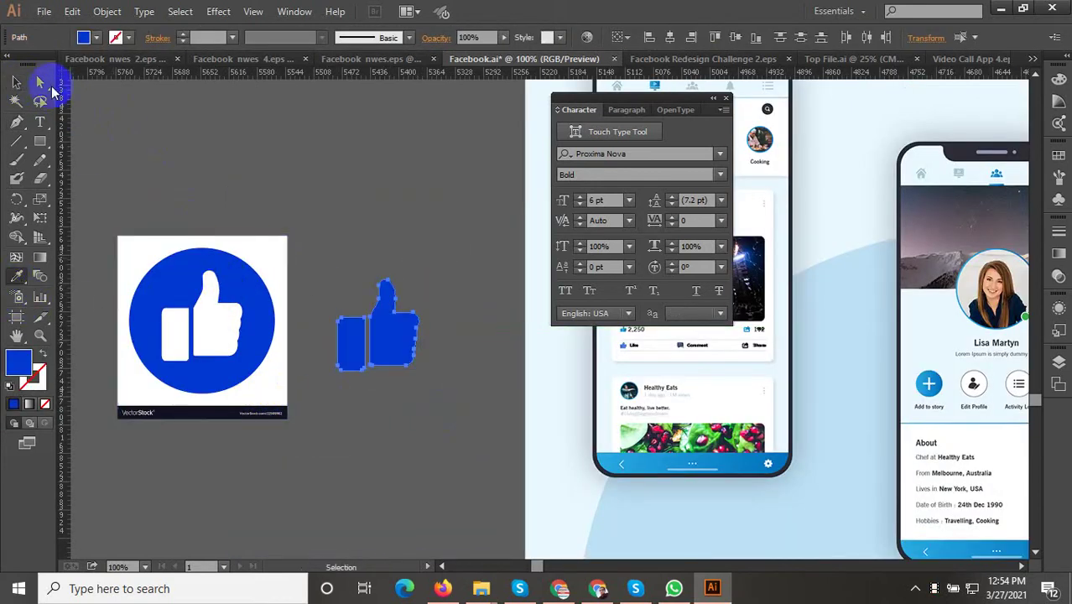
Group the blue thumbs-up, shrink it to icon size and cut it
left_click(16, 81)
left_click(268, 291)
right_click(369, 348)
left_click(436, 186)
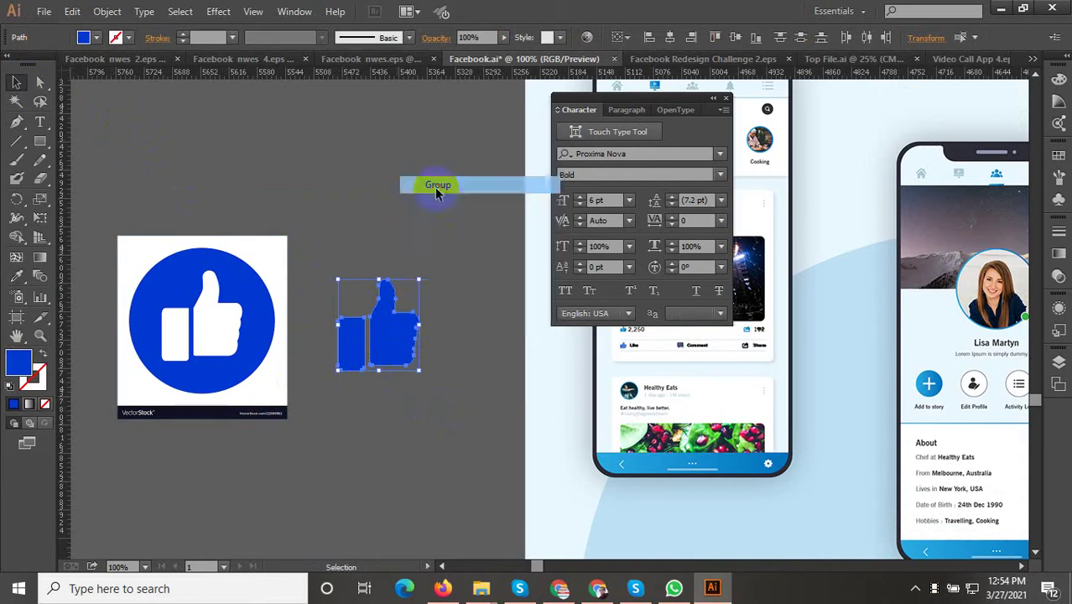
left_click_drag(419, 371, 396, 344)
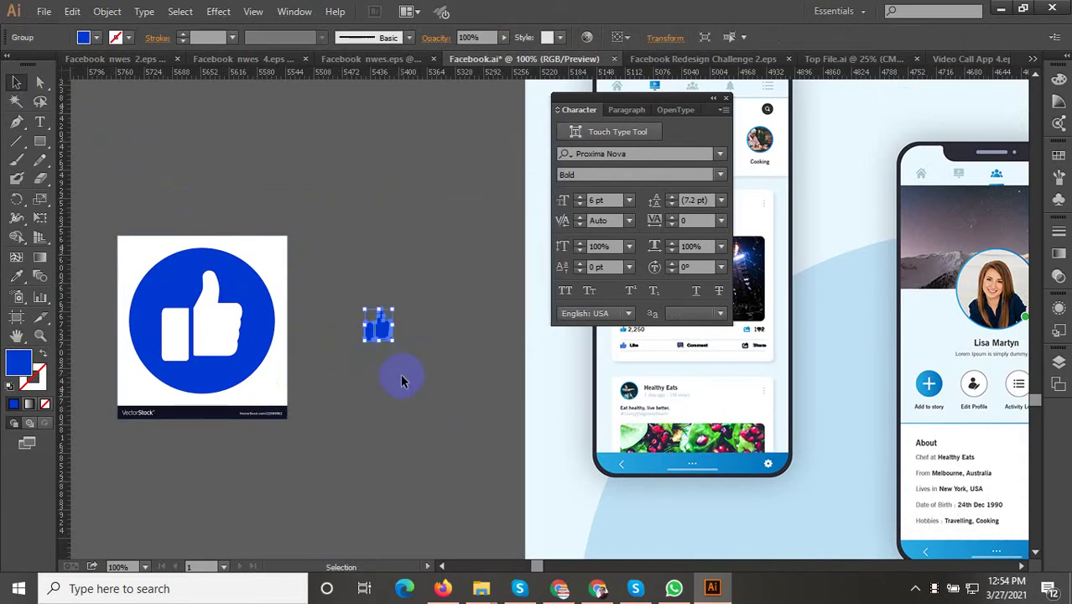
key("Delete")
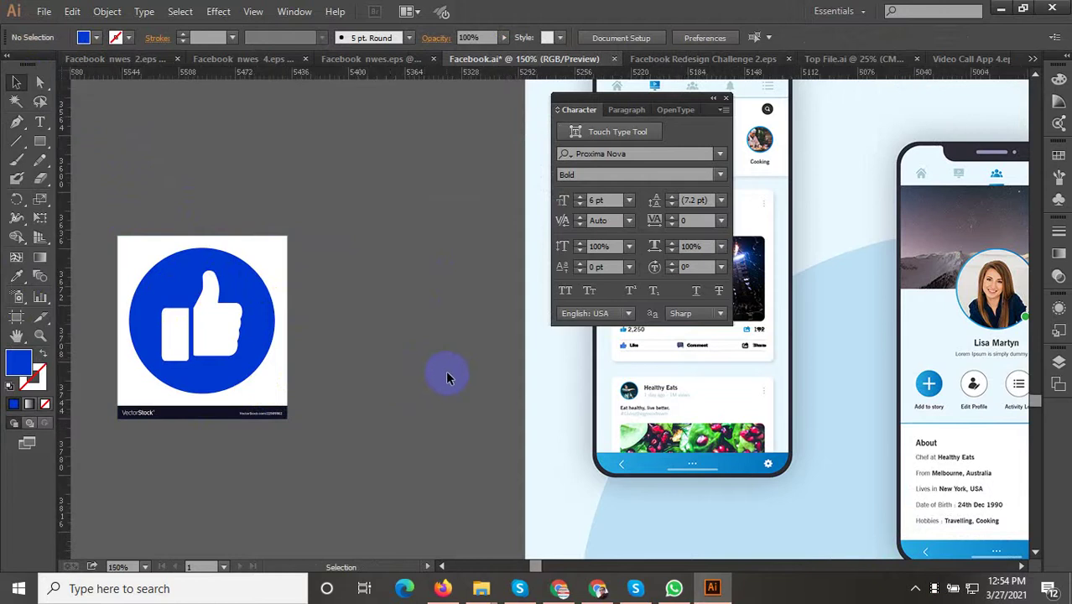
scroll(446, 370, "up", 2)
Inside the Like icon group, delete the old thumbs-up and paste the blue one
scroll(343, 354, "left", 3)
scroll(317, 326, "up", 3)
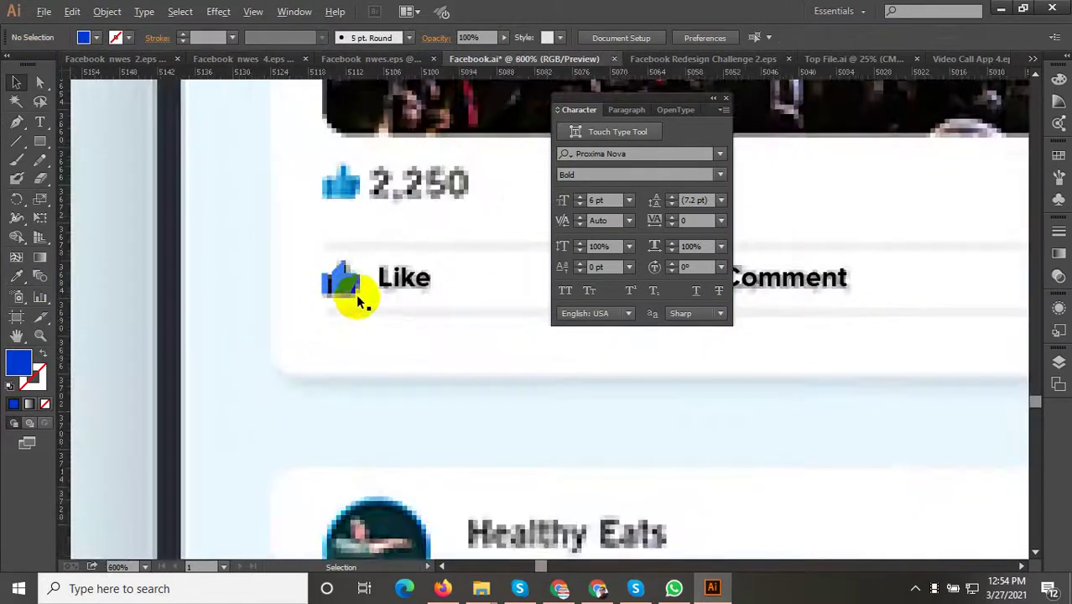
scroll(347, 288, "up", 2)
double_click(335, 246)
left_click(335, 248)
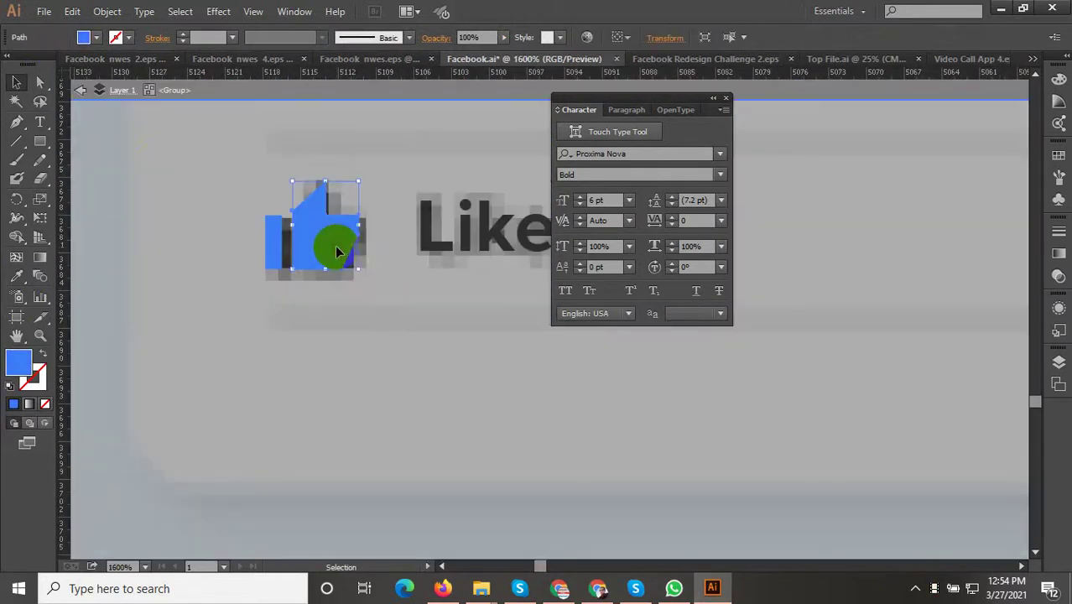
key("Delete")
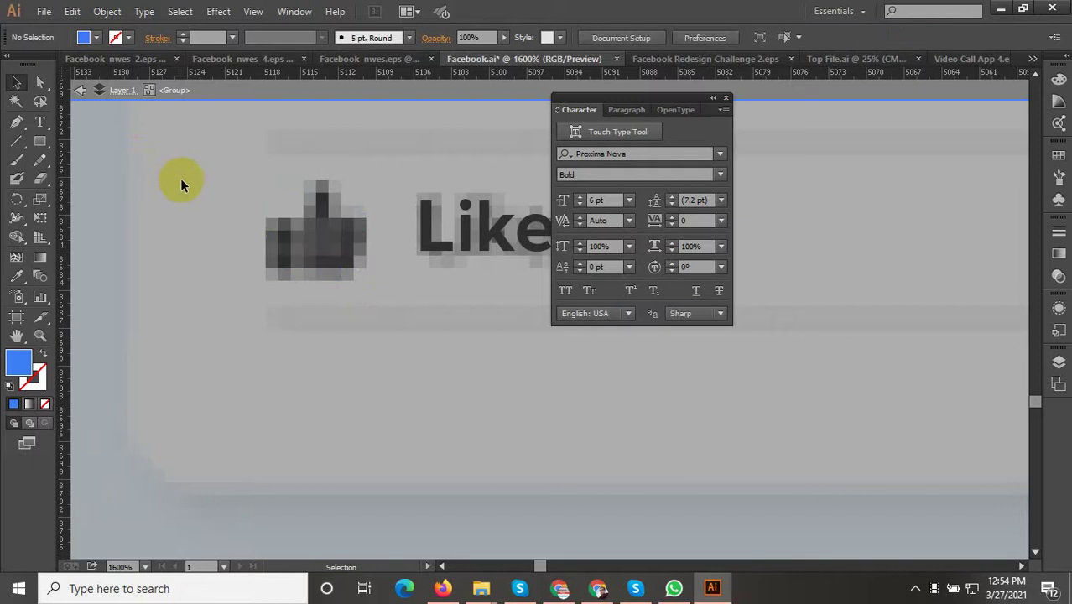
key("ctrl+v")
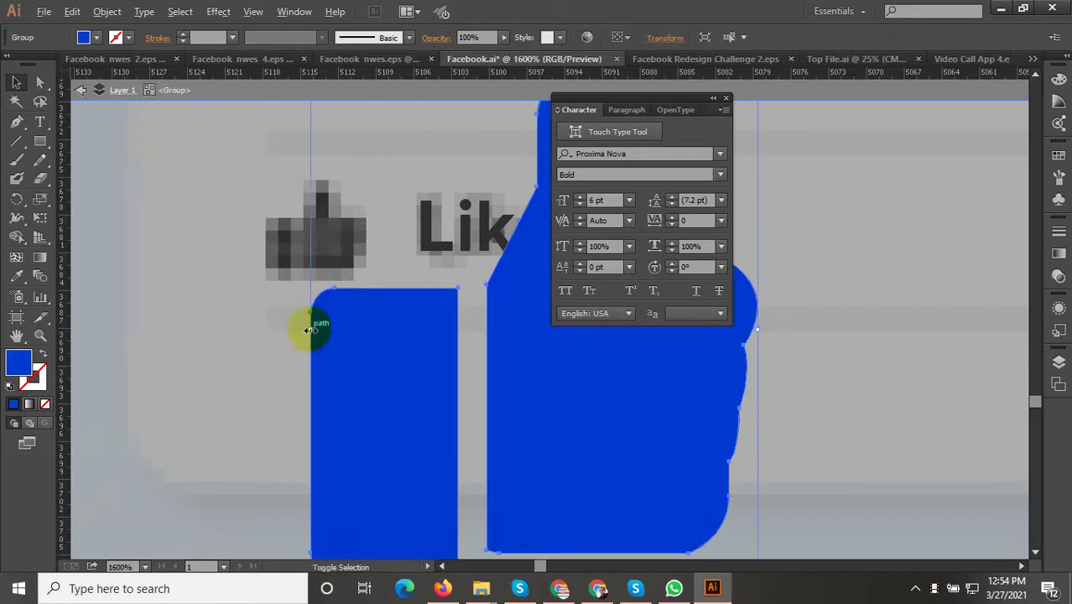
Scale the new thumbs-up down and nudge it into place beside the Like label
mouse_move(311, 330)
left_mouse_down()
mouse_move(483, 374)
mouse_move(328, 252)
left_mouse_up()
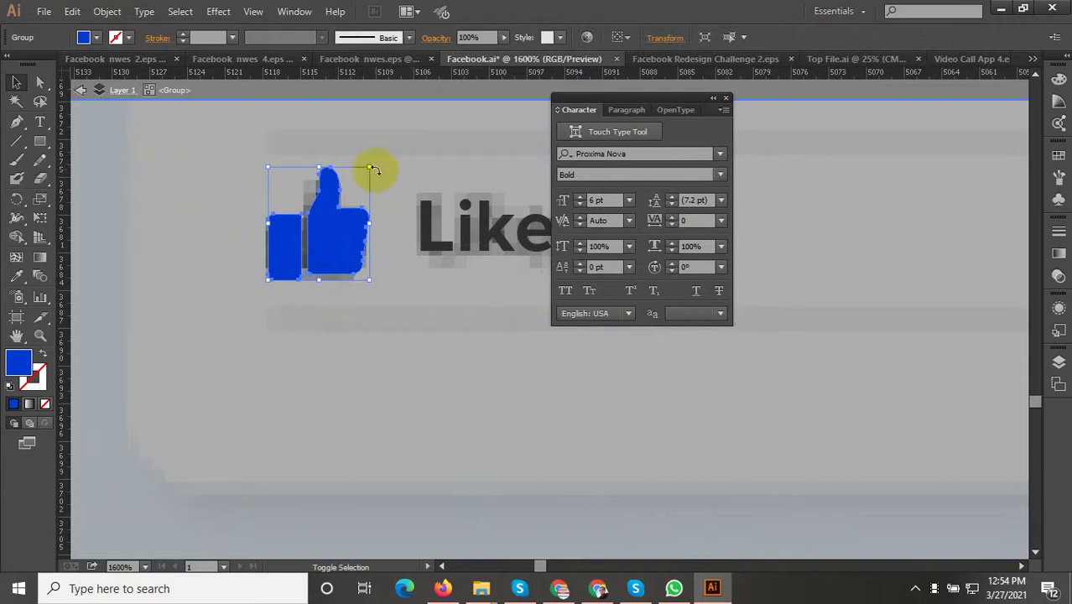
left_click_drag(373, 169, 364, 175)
scroll(289, 312, "down", 1)
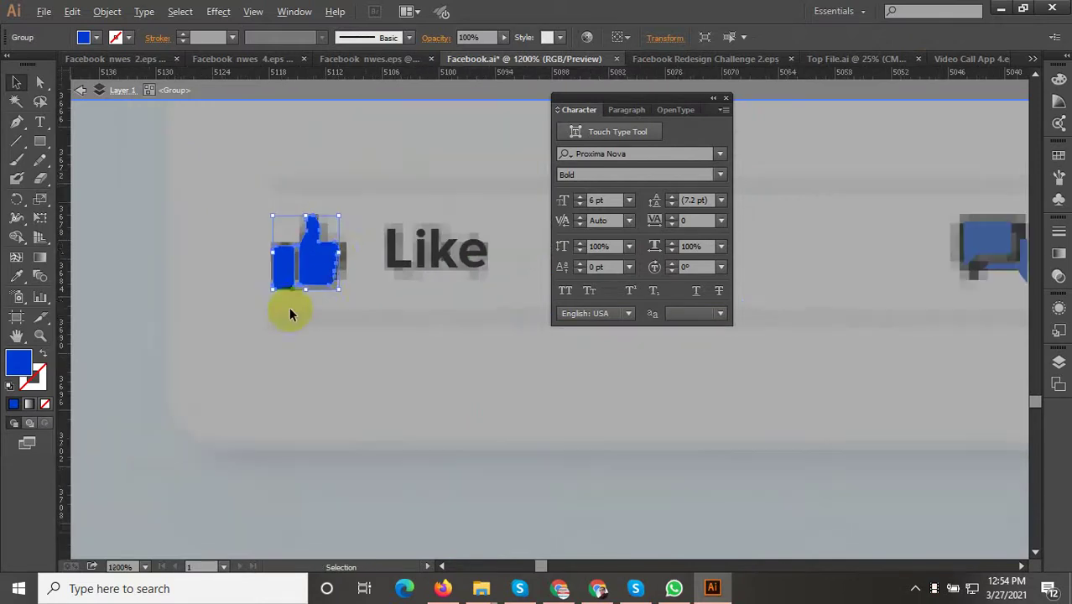
scroll(340, 264, "up", 2)
left_click_drag(311, 281, 311, 270)
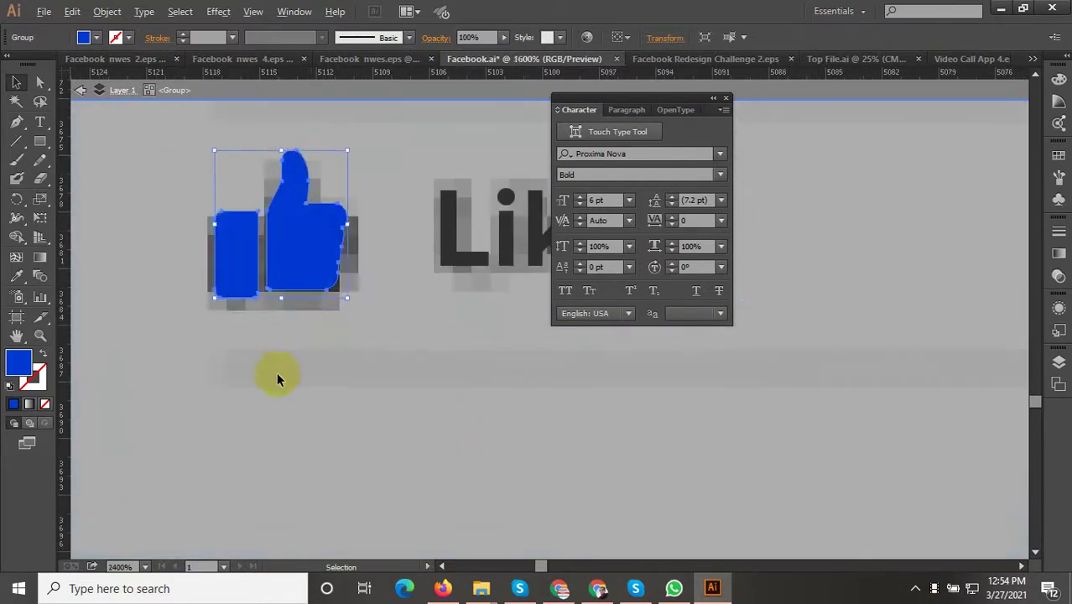
scroll(278, 375, "down", 4)
scroll(285, 411, "down", 2)
scroll(289, 378, "up", 3)
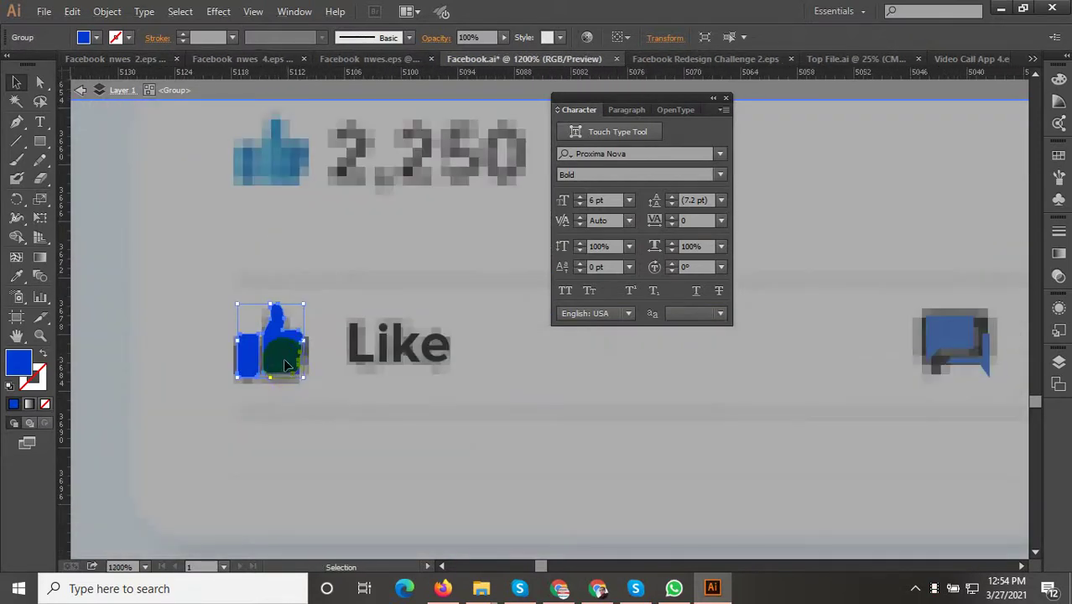
mouse_move(300, 308)
left_mouse_down()
mouse_move(275, 349)
mouse_move(267, 343)
left_mouse_up()
scroll(275, 349, "up", 2)
scroll(268, 343, "down", 3)
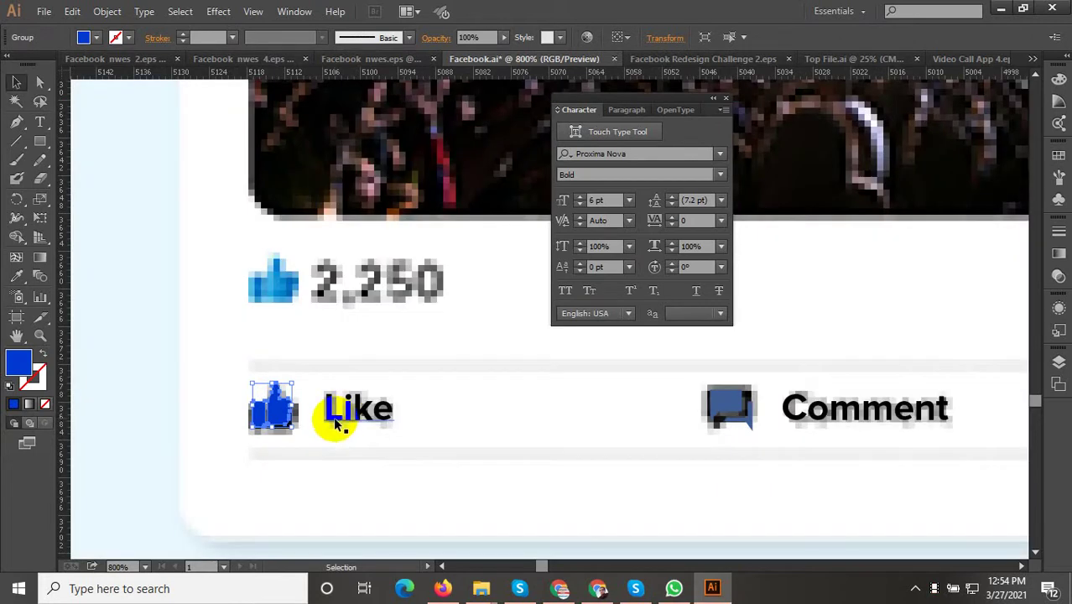
Exit isolation and place a thumbs-up copy over the 2,250 like-count icon
left_click(336, 420)
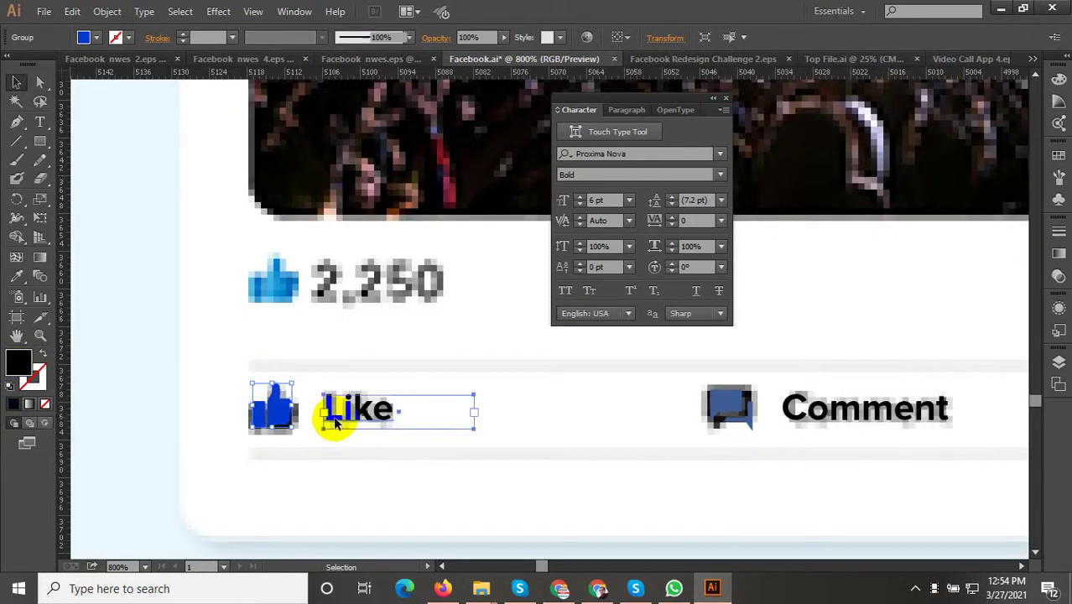
left_click(292, 419, "shift")
double_click(289, 417)
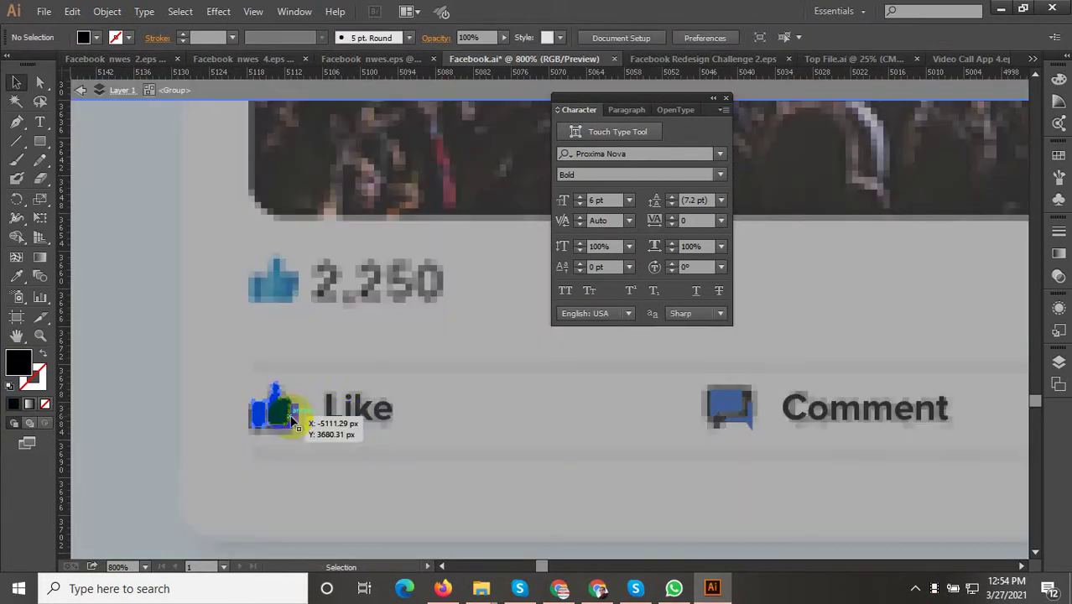
double_click(351, 426)
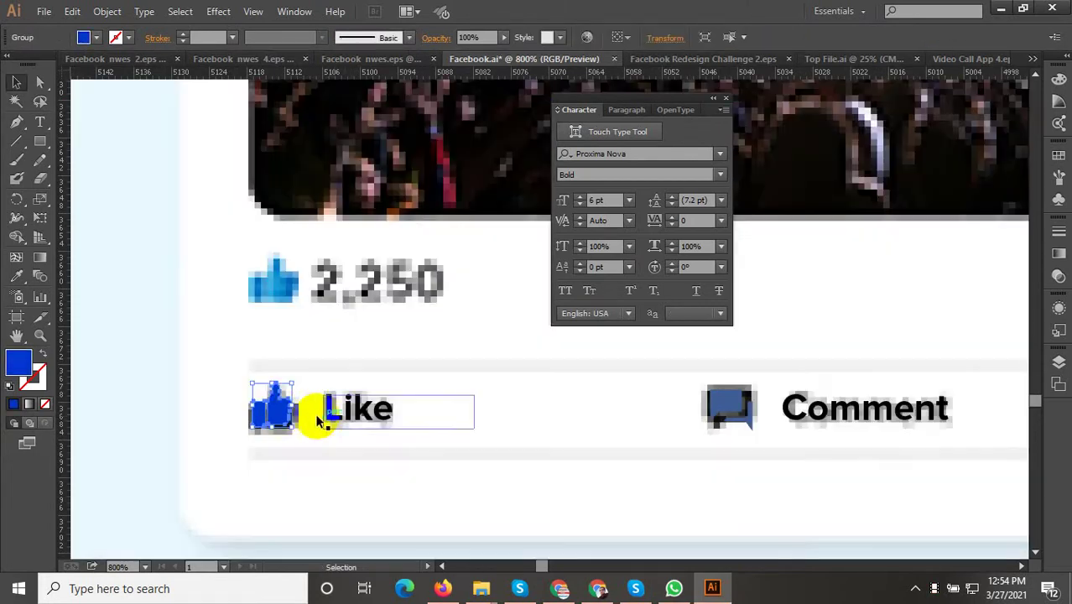
left_click(285, 416)
key("ctrl+shift+a")
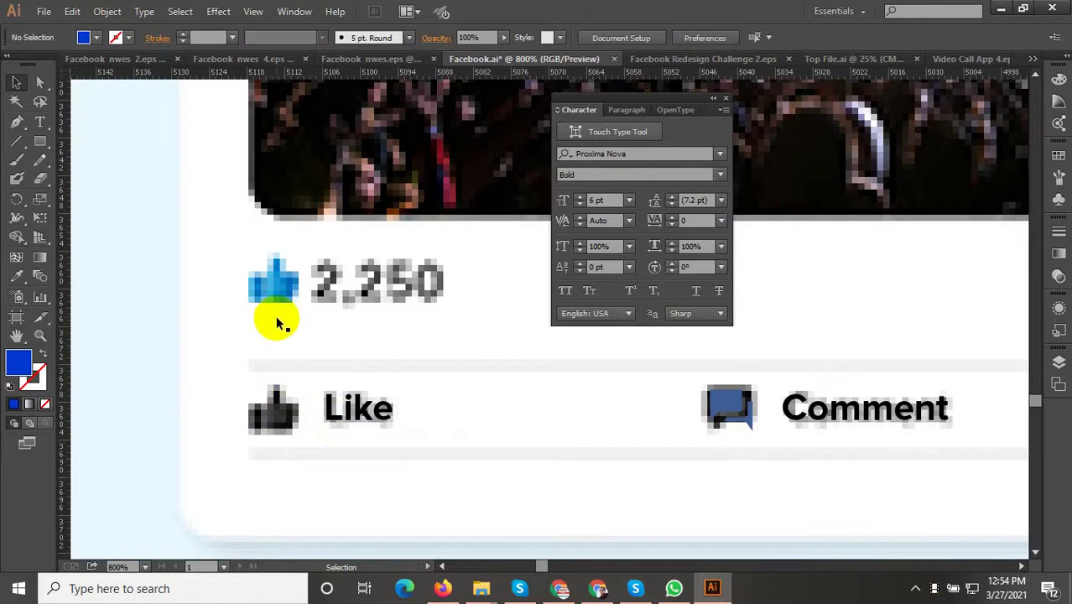
key("ctrl+z")
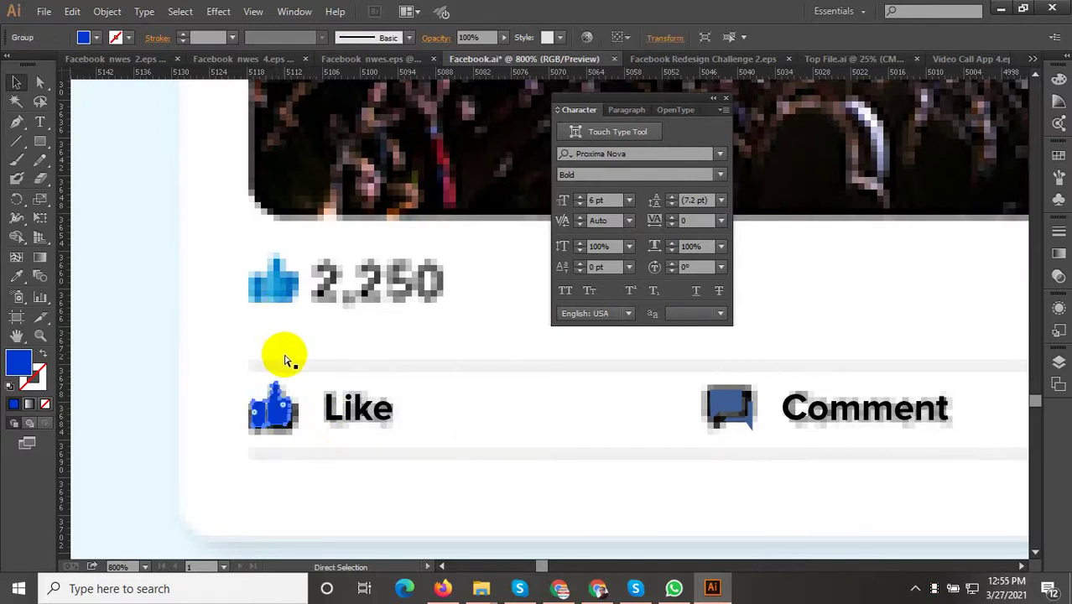
scroll(256, 328, "up", 1)
key("ctrl+v")
mouse_move(536, 346)
left_mouse_down()
mouse_move(327, 318)
mouse_move(335, 306)
mouse_move(252, 286)
left_mouse_up()
Copy the Like label up onto the 2,250 count for editing
key("t")
left_click(384, 459)
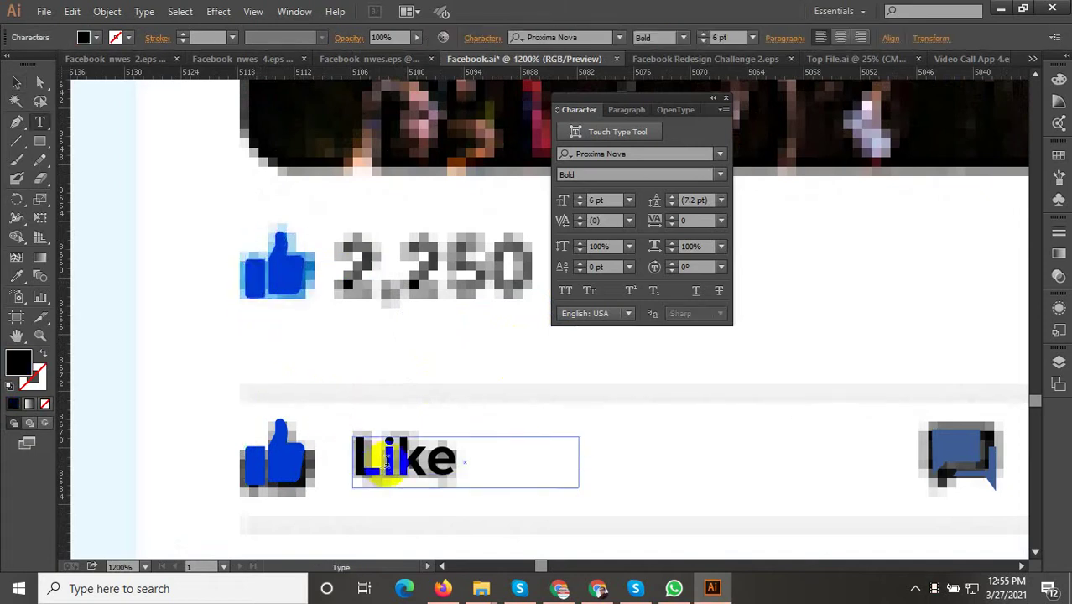
key("Escape")
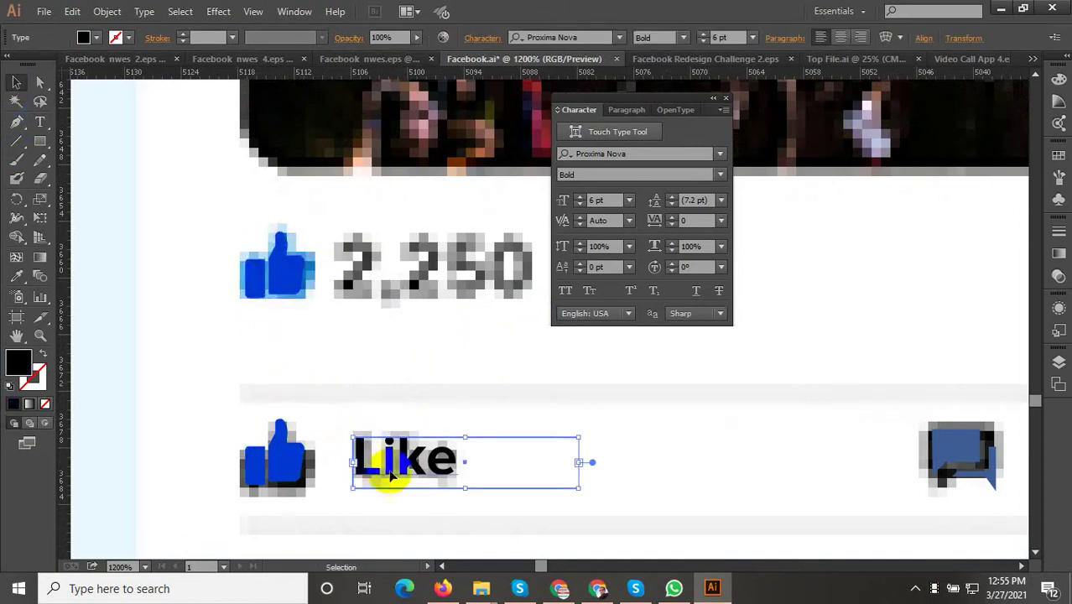
mouse_move(390, 475)
left_mouse_down()
mouse_move(359, 311)
mouse_move(390, 282)
left_mouse_up()
double_click(375, 314)
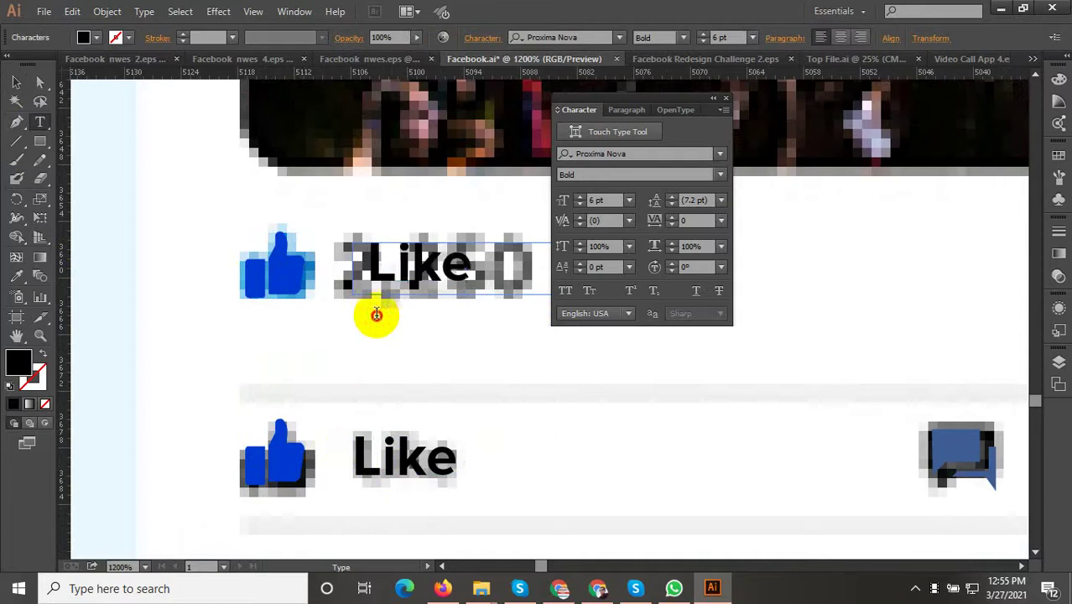
Replace the copied label's word Like with the count 5378
scroll(357, 440, "down", 2)
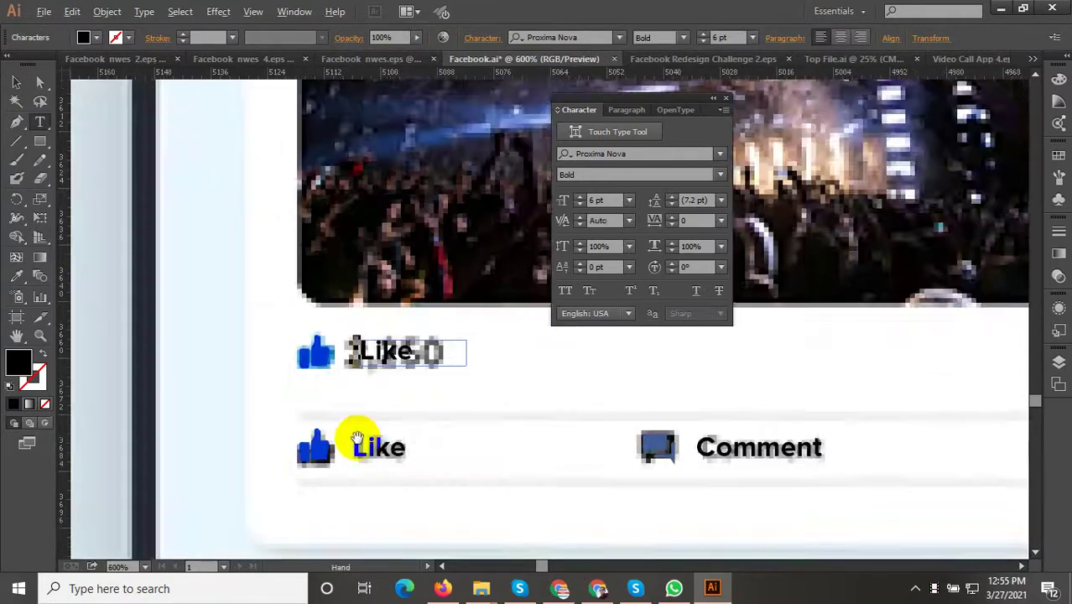
scroll(395, 395, "up", 1)
left_click_drag(379, 336, 264, 348)
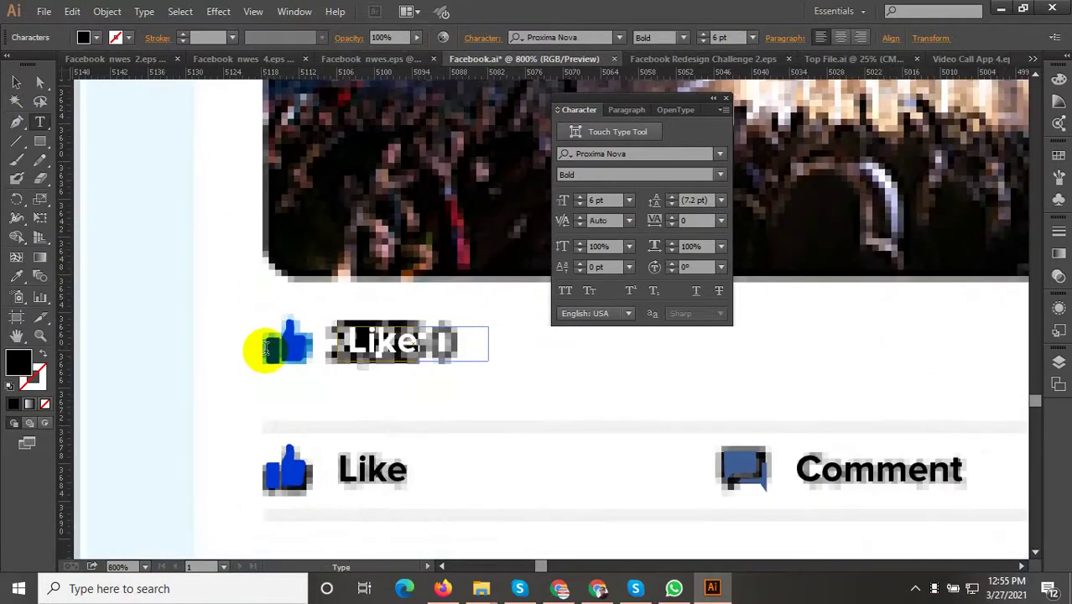
type("5378")
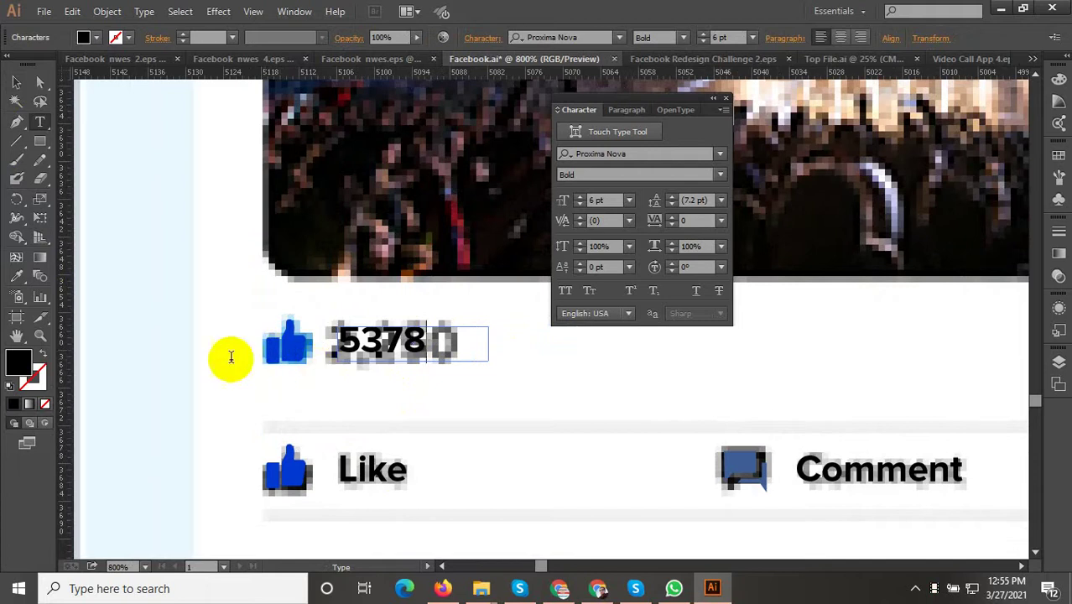
left_click(18, 84)
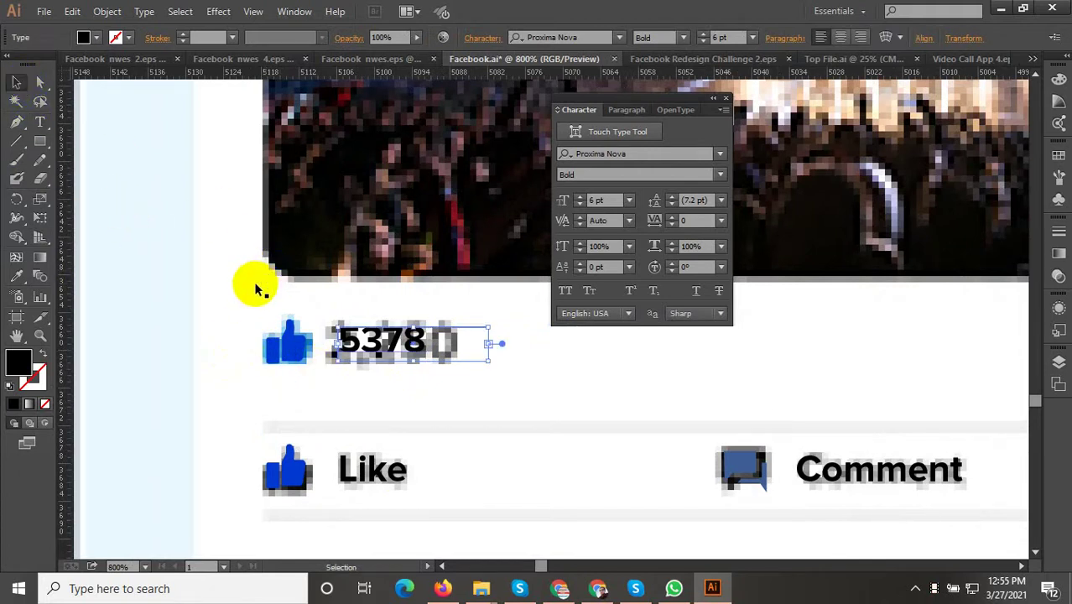
scroll(255, 289, "down", 4, "alt")
scroll(257, 293, "down", 3, "alt")
Select the phone mockup and the small objects below it, then clear the selection
left_click(198, 307)
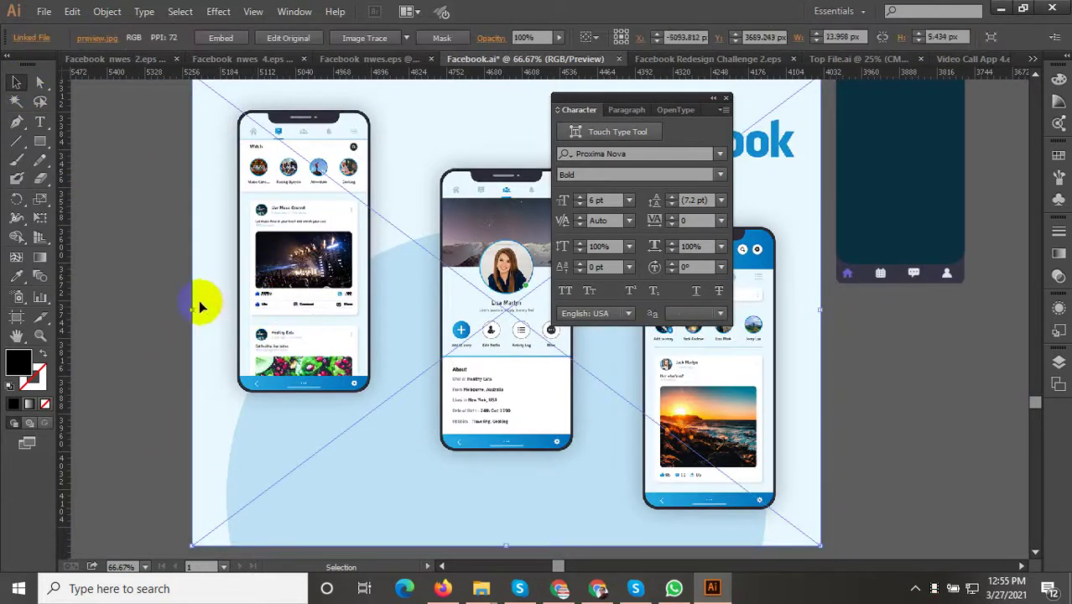
scroll(274, 348, "down", 2, "alt")
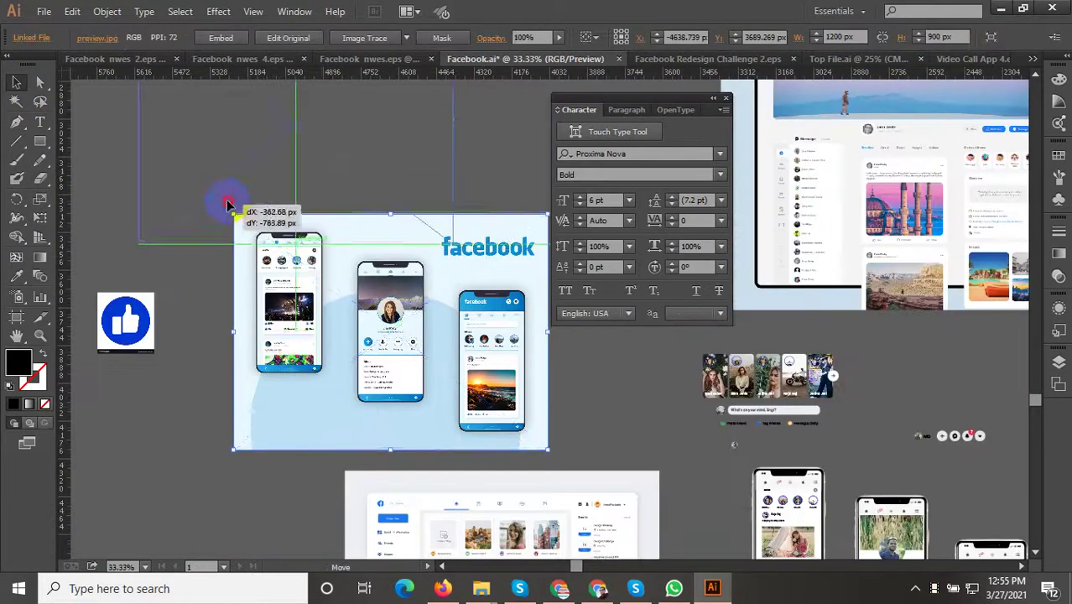
scroll(264, 299, "down", 3)
scroll(263, 300, "up", 1)
left_click_drag(438, 426, 265, 306)
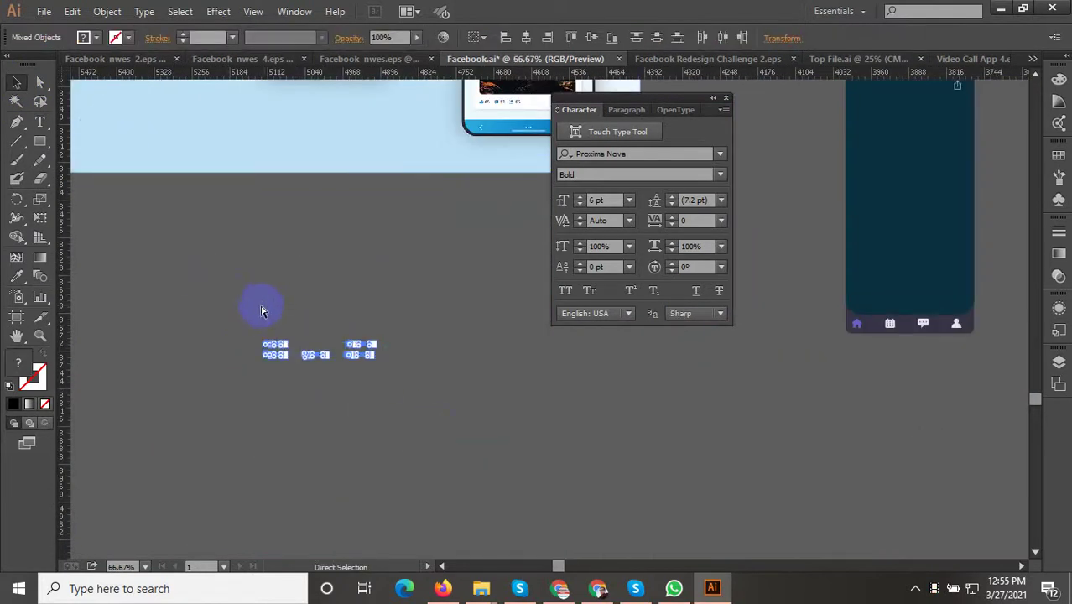
left_click(256, 323)
scroll(309, 378, "down", 2, "alt")
scroll(314, 336, "down", 1, "alt")
scroll(380, 362, "down", 2)
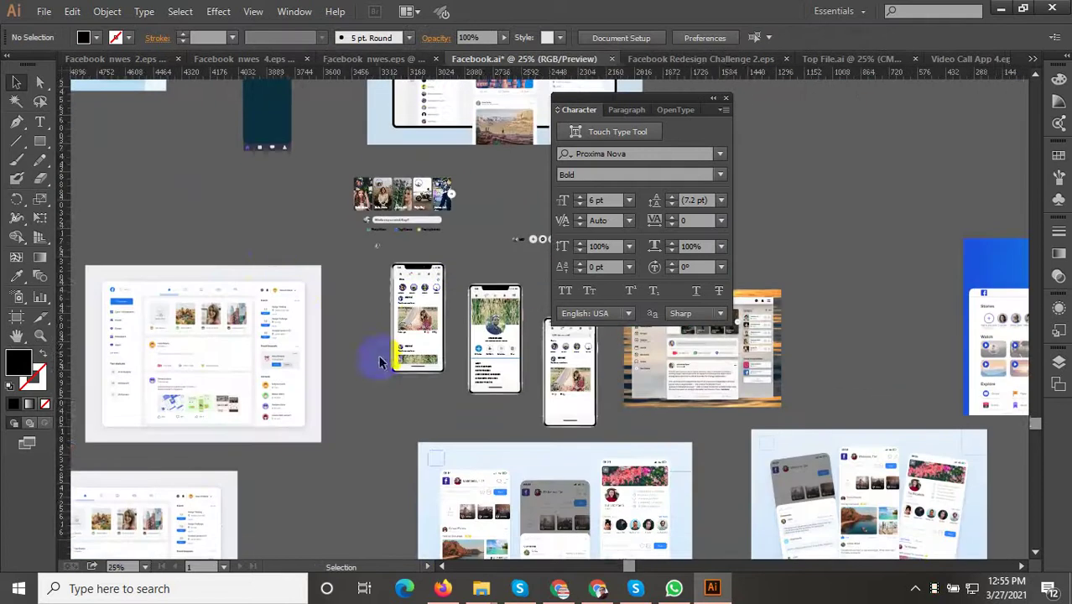
scroll(379, 360, "up", 3, "alt")
scroll(318, 307, "up", 4, "alt")
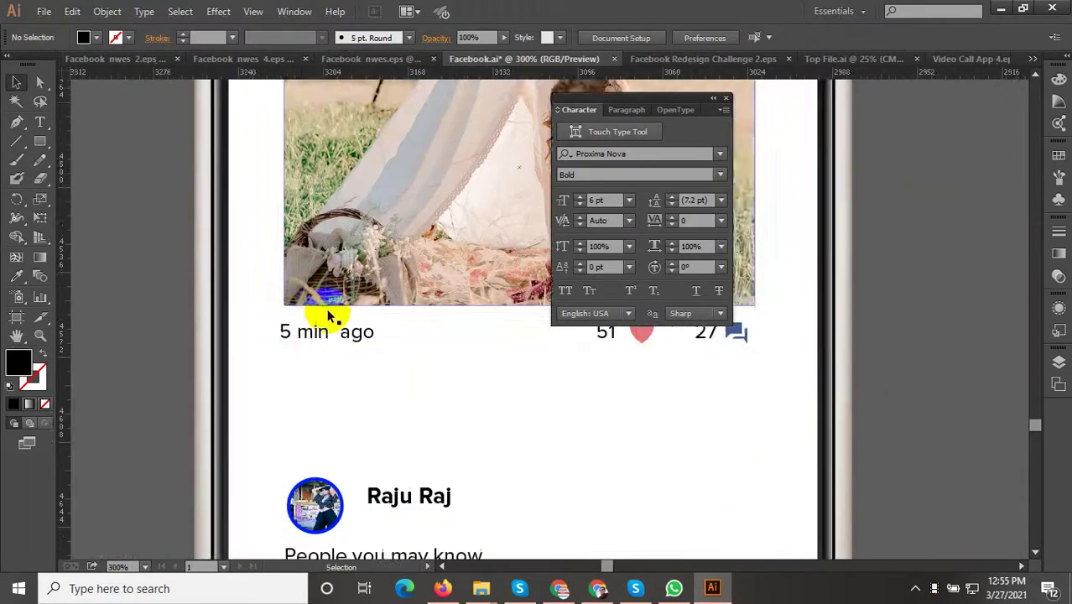
Paste the Like, Comment, Share items with 5378 and 140 counts and group them
left_click(326, 311)
scroll(252, 319, "right", 3)
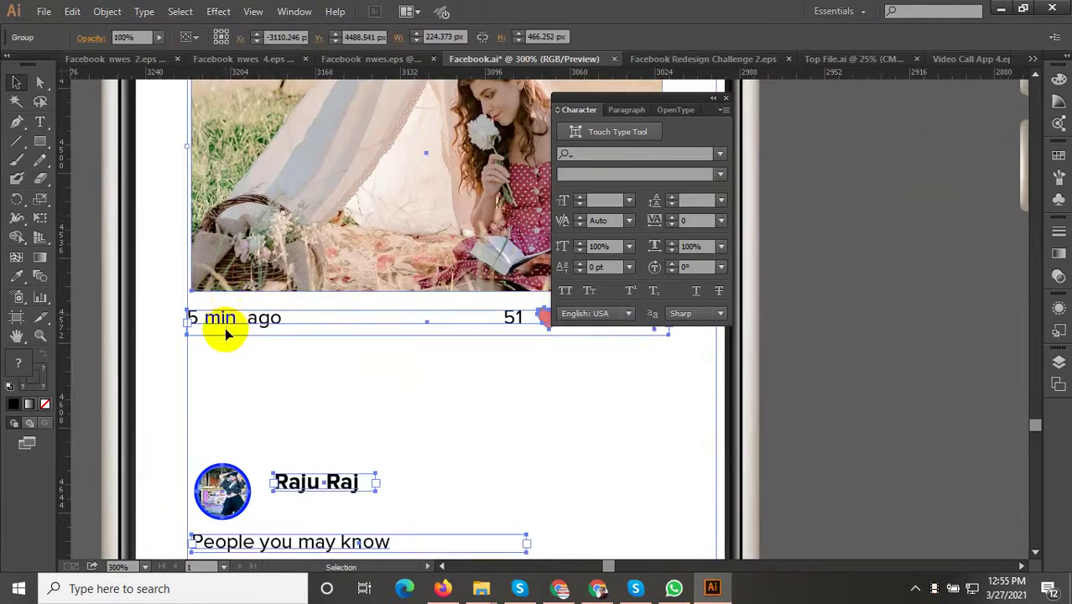
key("ctrl+v")
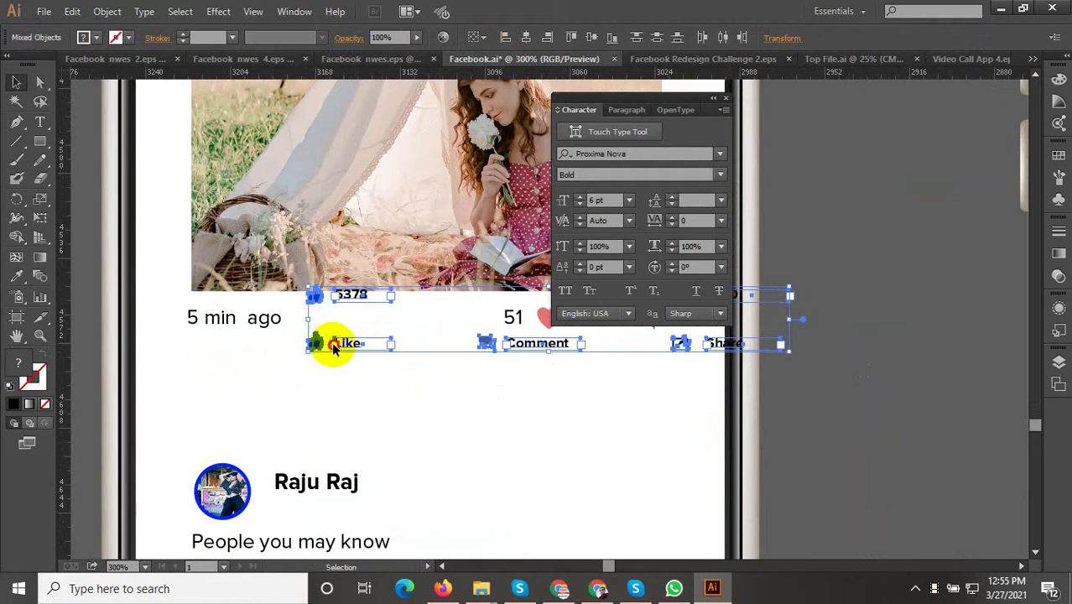
key("t")
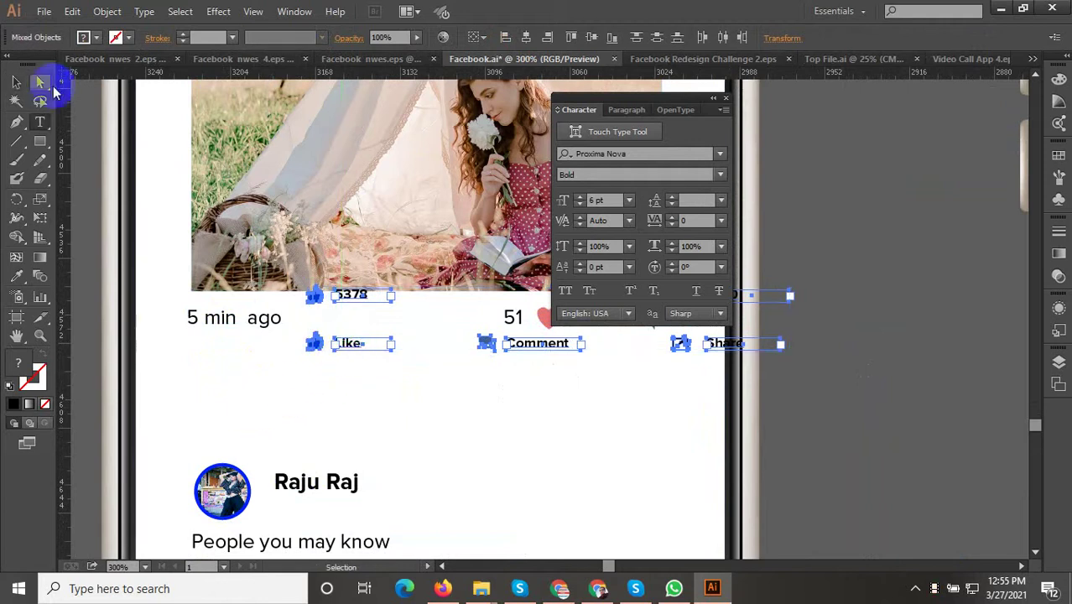
left_click(16, 81)
right_click(347, 342)
left_click(394, 415)
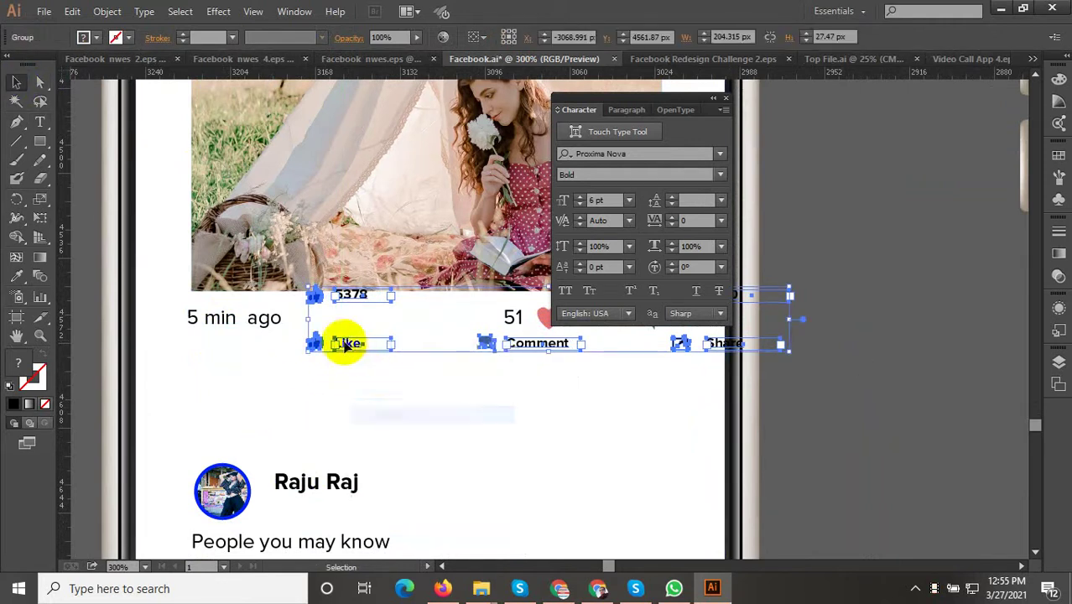
Undo the test move and place the reaction group on the right-hand phone's post photo
left_click_drag(347, 352, 213, 425)
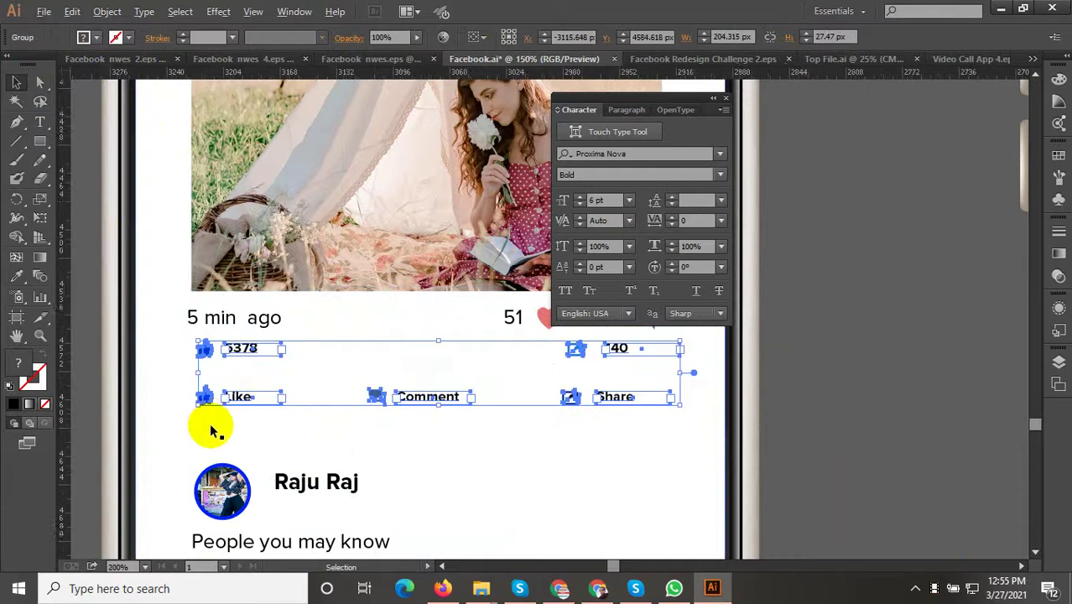
scroll(213, 428, "down", 2)
key("ctrl+z")
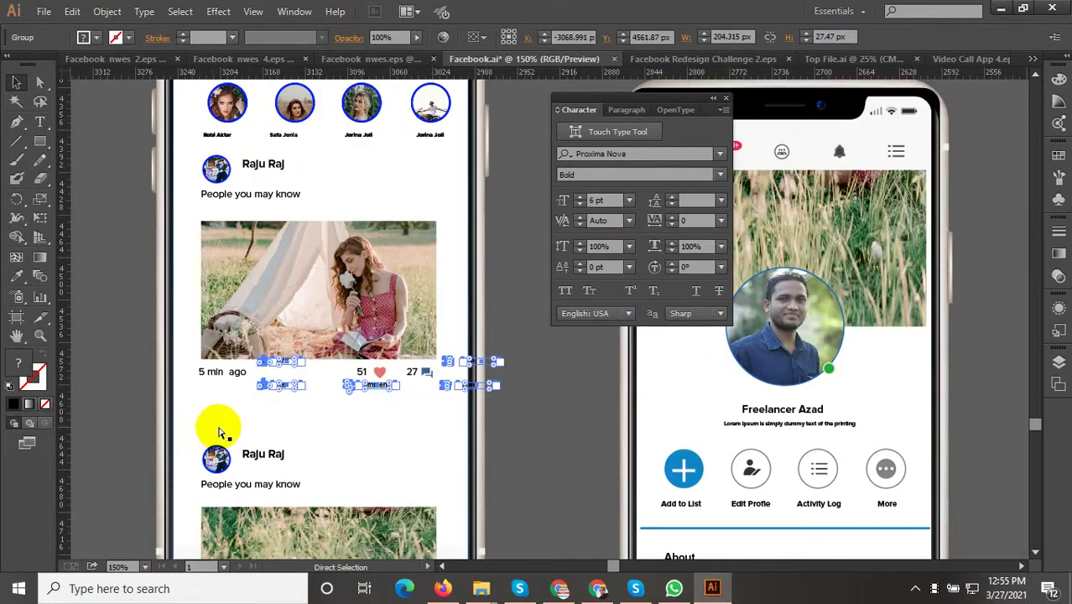
left_click(220, 432)
scroll(220, 431, "down", 2)
left_click_drag(394, 442, 239, 281)
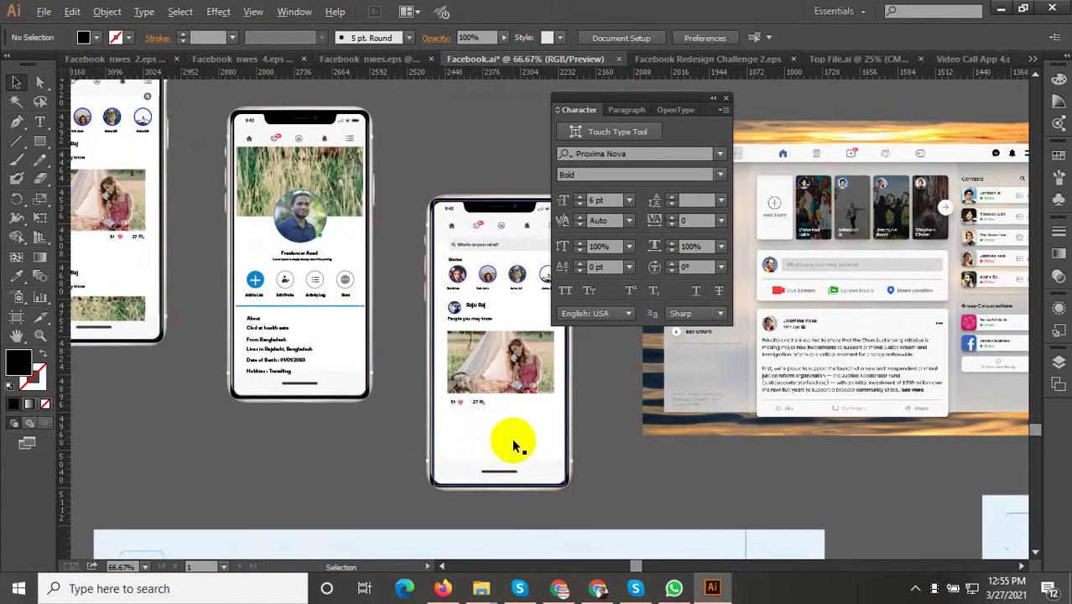
scroll(513, 445, "up", 2)
key("ctrl+z")
scroll(461, 352, "up", 1)
Move the group aside and delete the old 51 ♥ 27 counts and icons
scroll(436, 279, "up", 1)
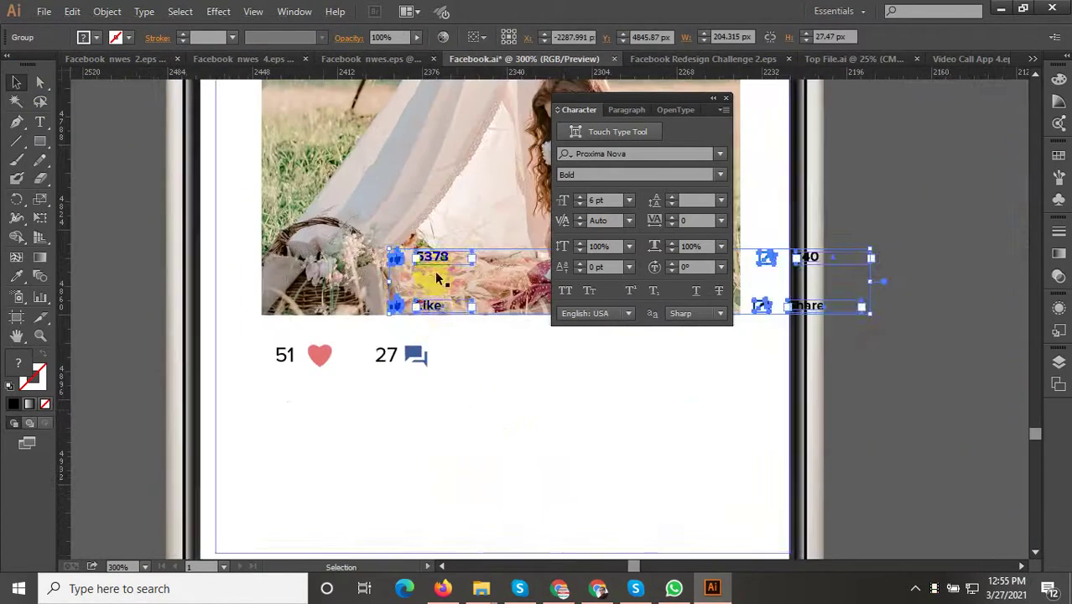
left_click_drag(436, 279, 298, 425)
left_click(288, 356)
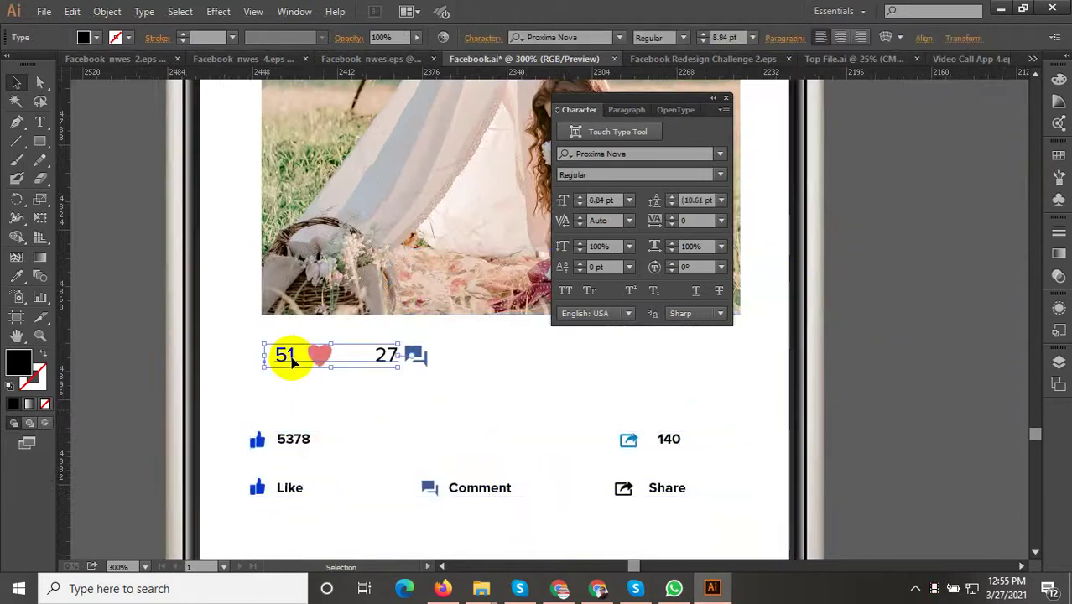
key("Delete")
left_click(415, 355)
key("Delete")
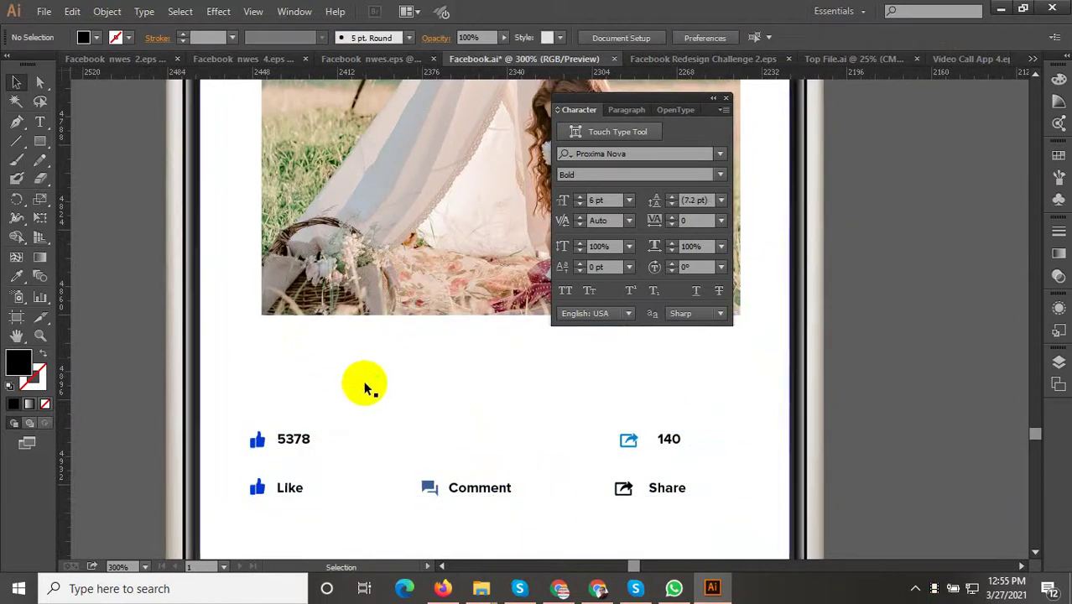
Position the reaction group just below the photo and enlarge it slightly to fit
left_click_drag(285, 437, 307, 350)
scroll(593, 425, "down", 1, "alt")
scroll(589, 414, "up", 2, "alt")
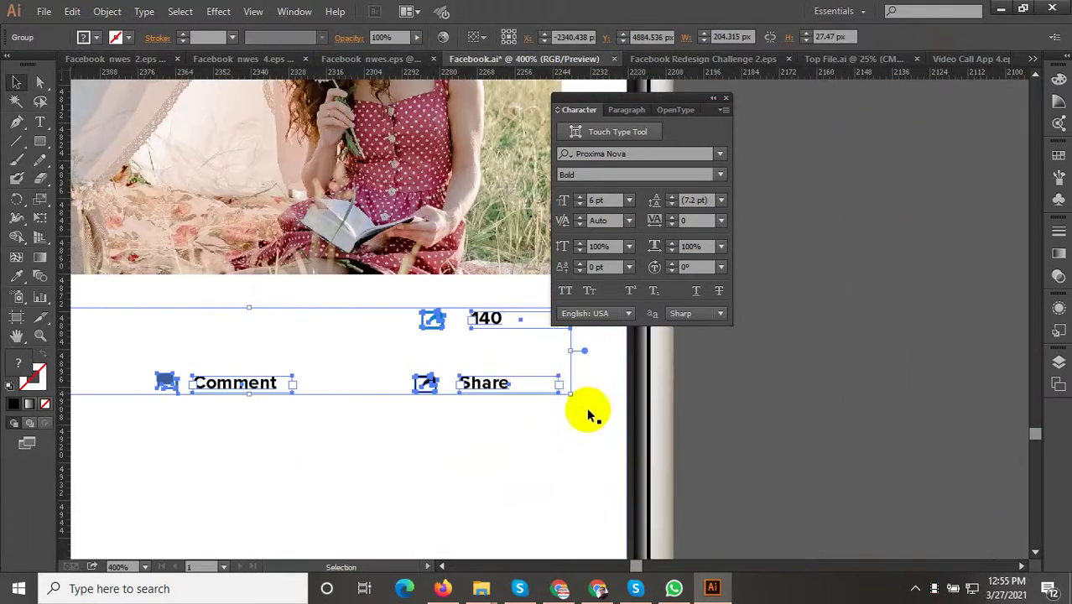
left_click_drag(571, 393, 606, 424)
scroll(382, 470, "down", 2, "alt")
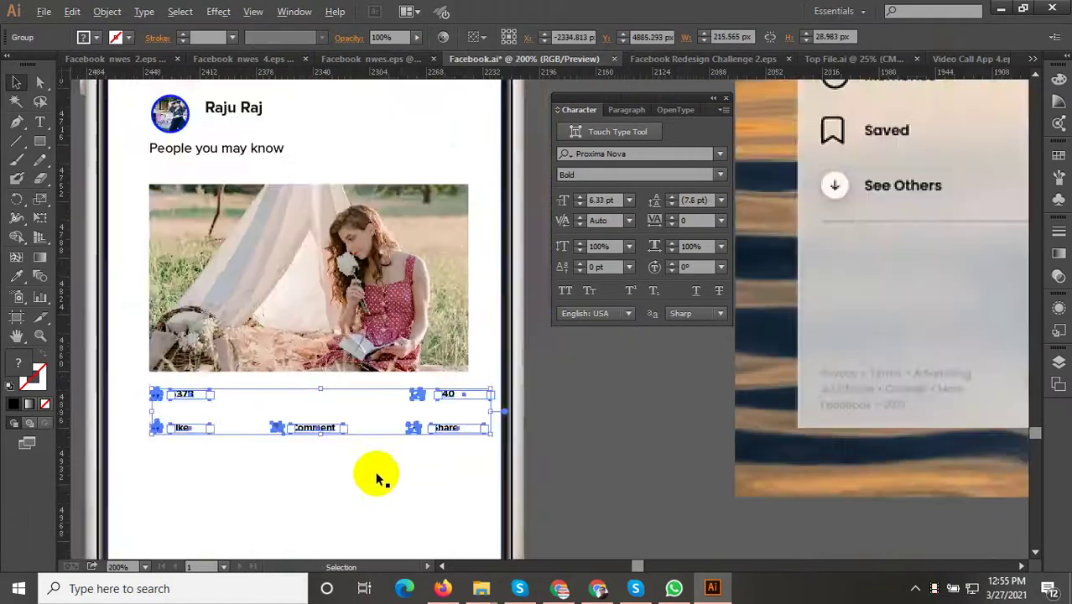
scroll(476, 444, "up", 2, "alt")
left_click_drag(506, 428, 547, 448)
scroll(594, 449, "down", 1, "alt")
scroll(682, 453, "down", 1, "alt")
left_click(682, 453)
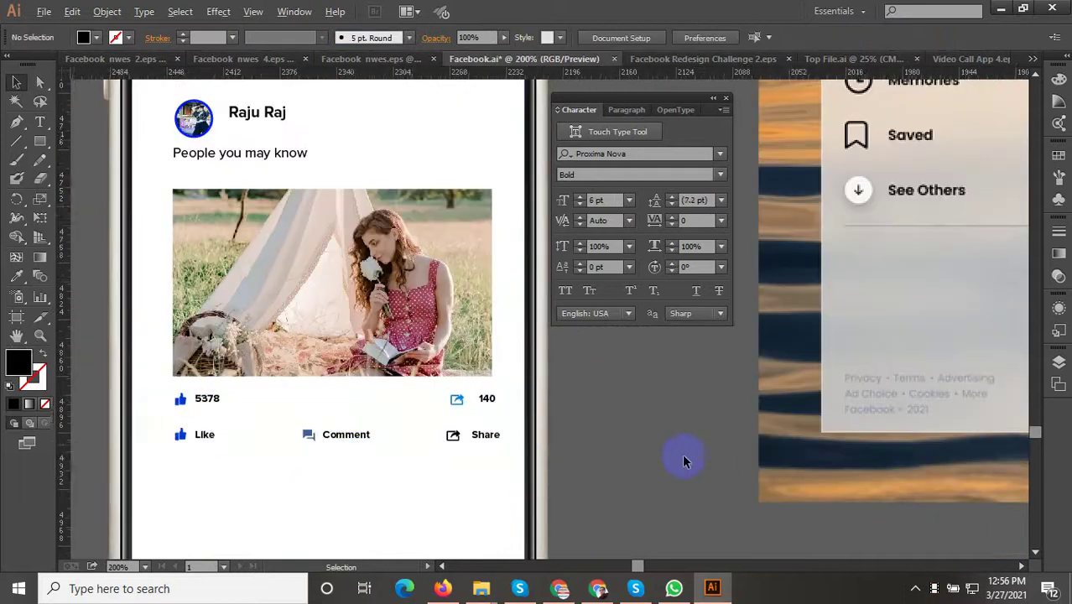
Nudge the Like, Comment, Share row up slightly under the counts
scroll(650, 459, "down", 1, "alt")
scroll(651, 459, "down", 2)
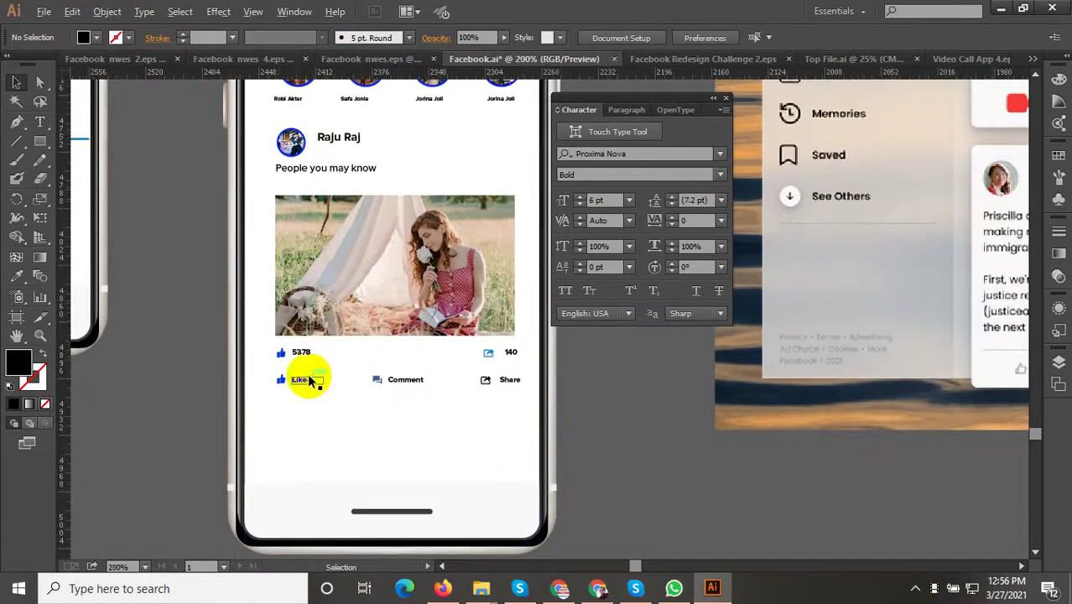
scroll(306, 383, "up", 1, "alt")
left_click(280, 382)
mouse_move(279, 381)
left_mouse_down()
mouse_move(274, 319)
mouse_move(268, 335)
left_mouse_up()
scroll(270, 348, "up", 1)
scroll(268, 335, "down", 1, "alt")
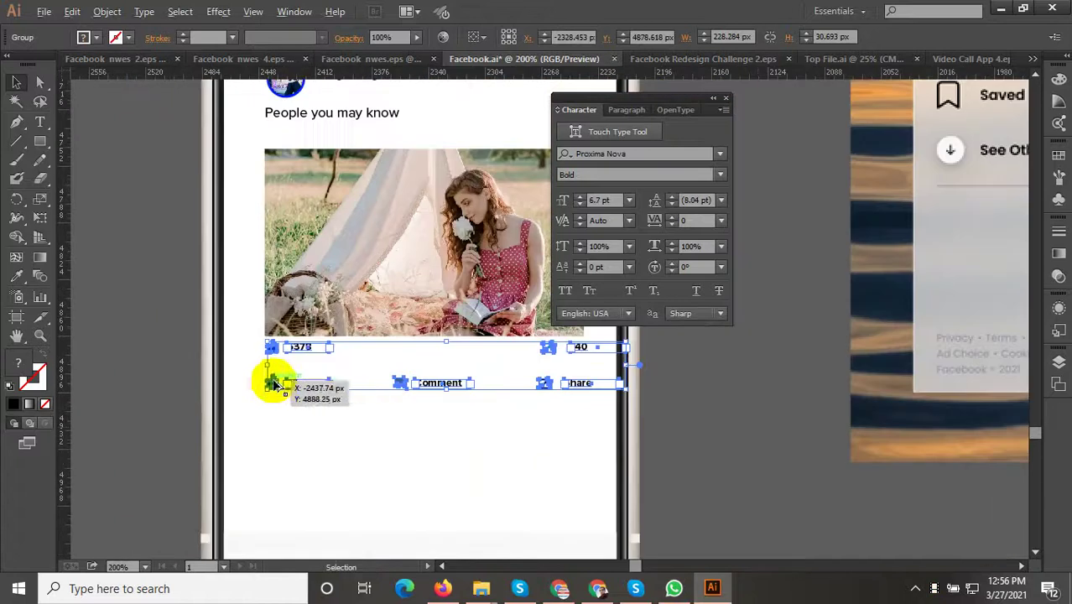
left_click(646, 420)
scroll(435, 404, "down", 2, "alt")
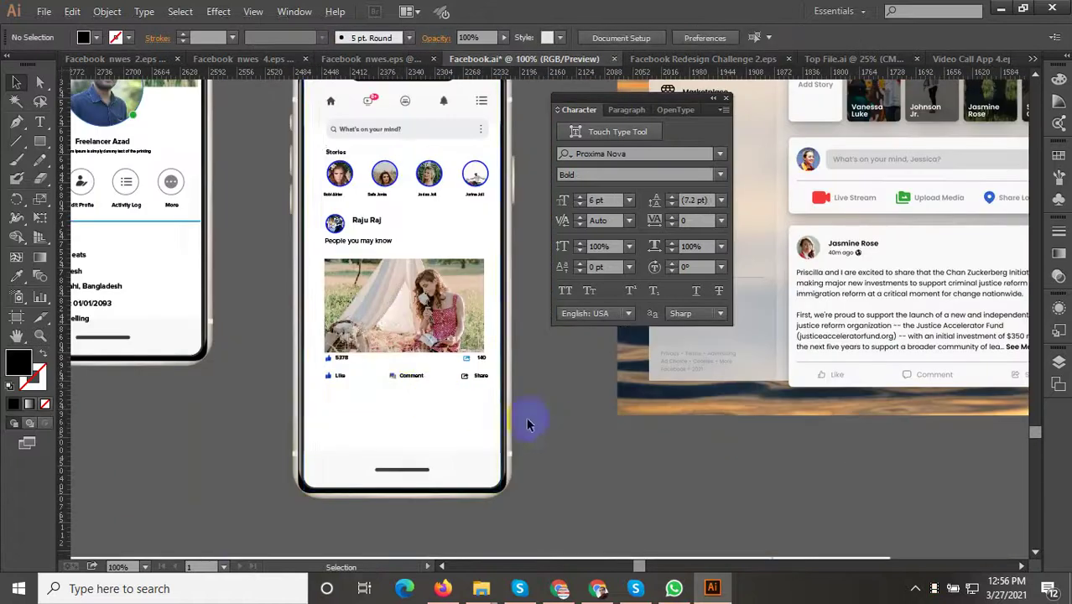
Inside the group, nudge the Like/Comment/Share row a few pixels up toward the 5378 and 140 counts
scroll(407, 389, "up", 1, "alt")
double_click(406, 379)
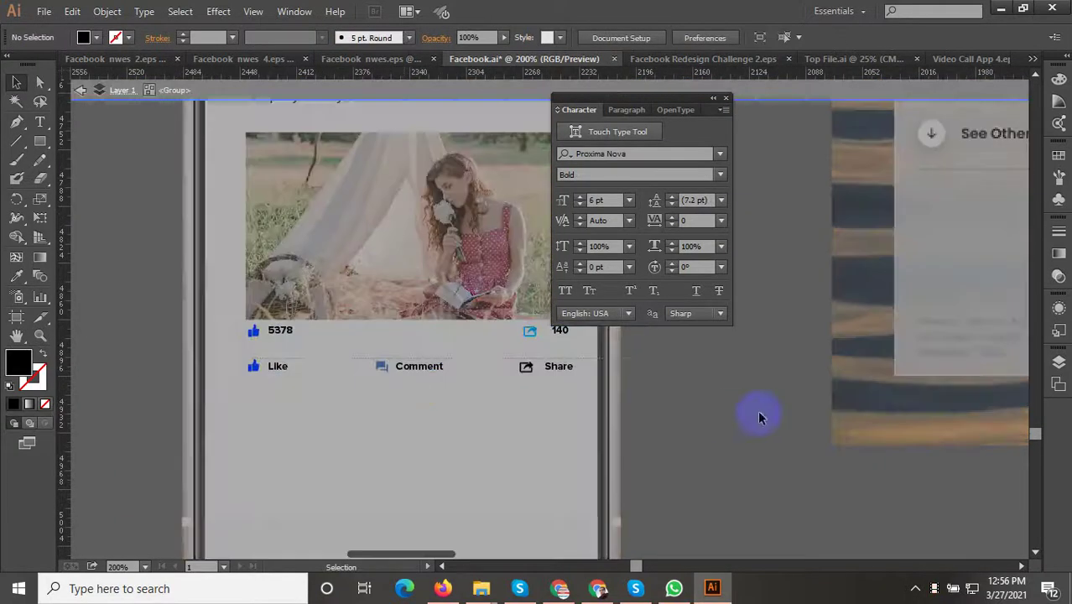
left_click(235, 354)
scroll(252, 364, "up", 1)
left_click_drag(307, 376, 304, 355)
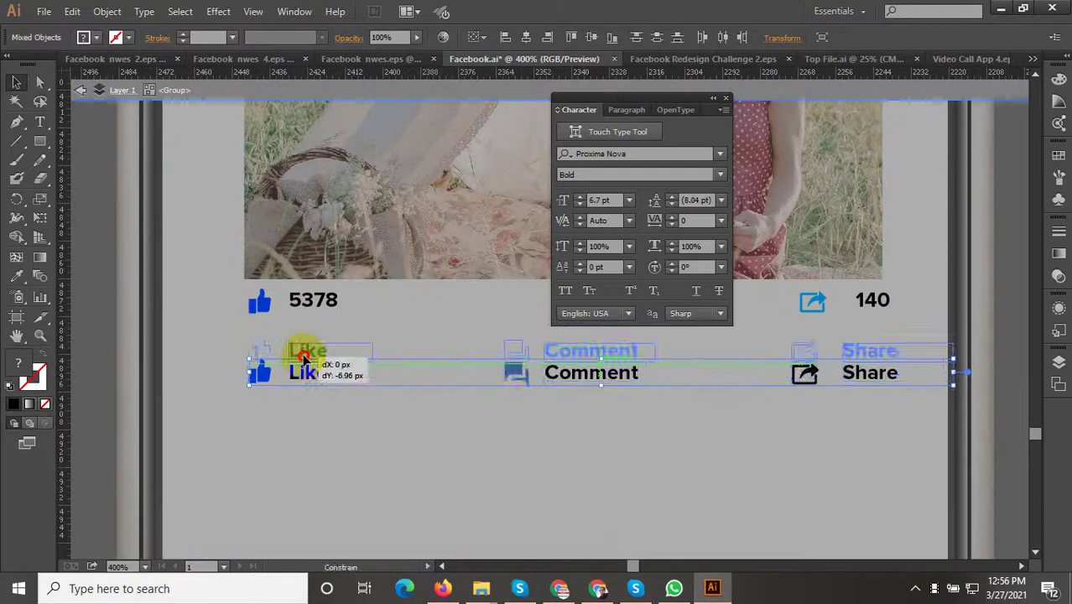
scroll(303, 406, "down", 1, "alt")
left_click(730, 463)
key("Escape")
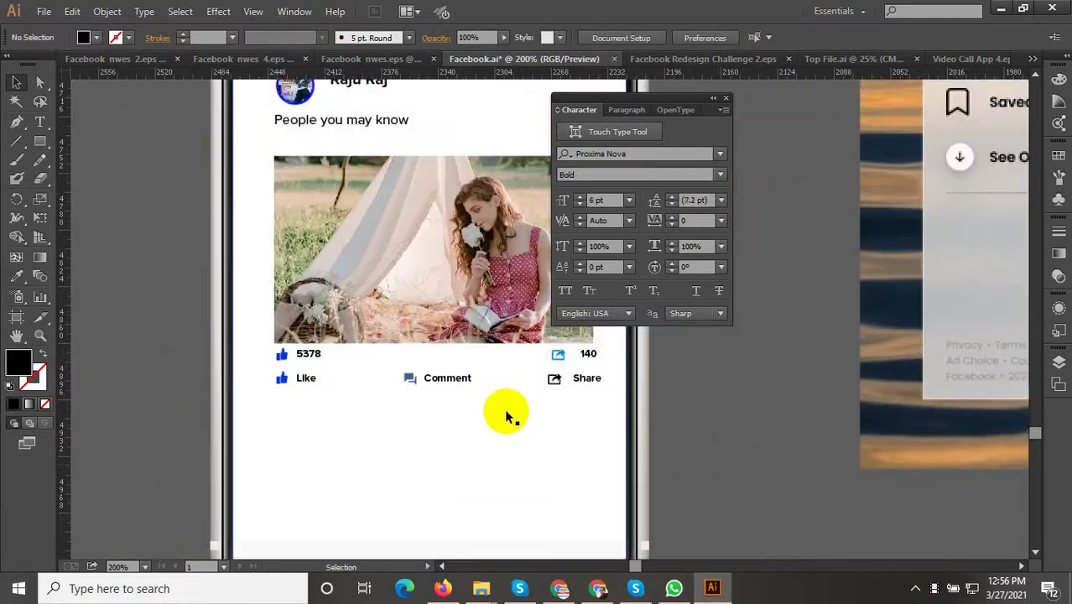
Scroll around the feed to check the post photo and the reaction row
scroll(504, 411, "down", 1)
scroll(504, 417, "down", 1, "alt")
scroll(482, 486, "down", 1, "alt")
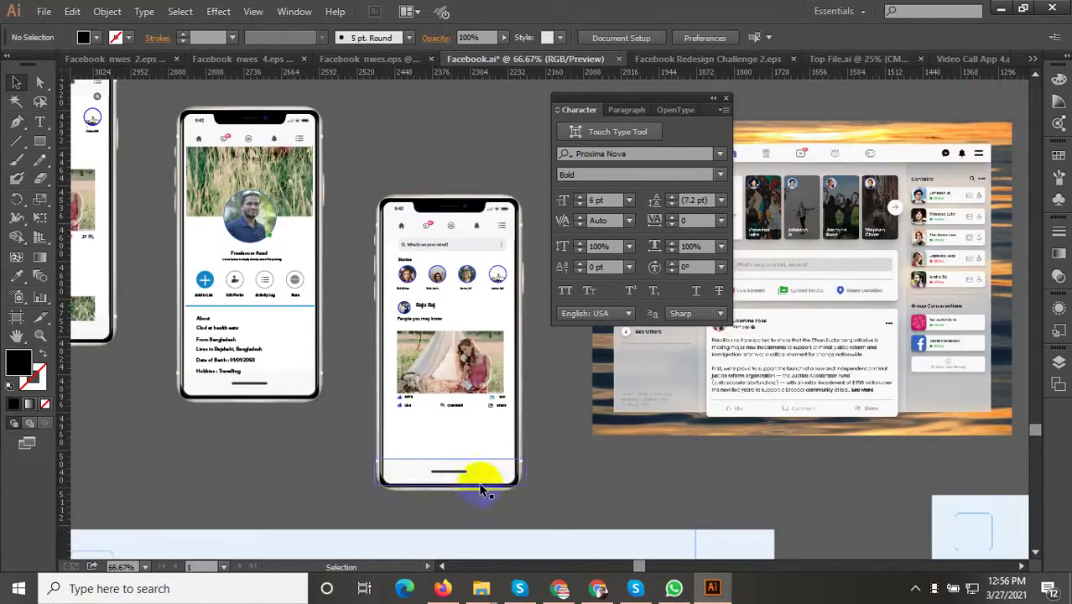
left_click(505, 373)
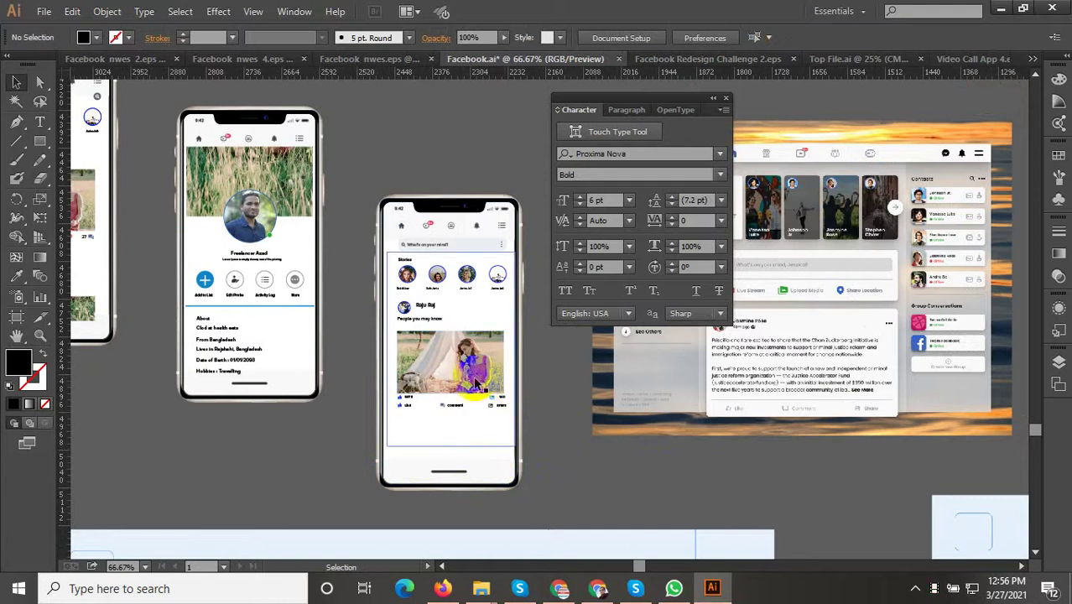
scroll(461, 423, "down", 1, "alt")
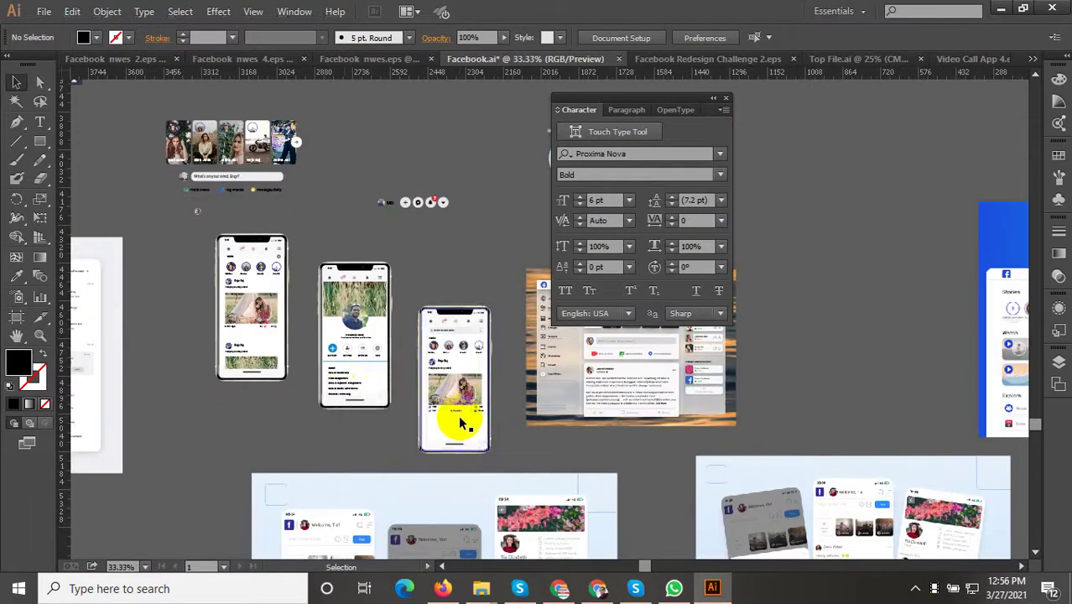
scroll(256, 256, "up", 3, "alt")
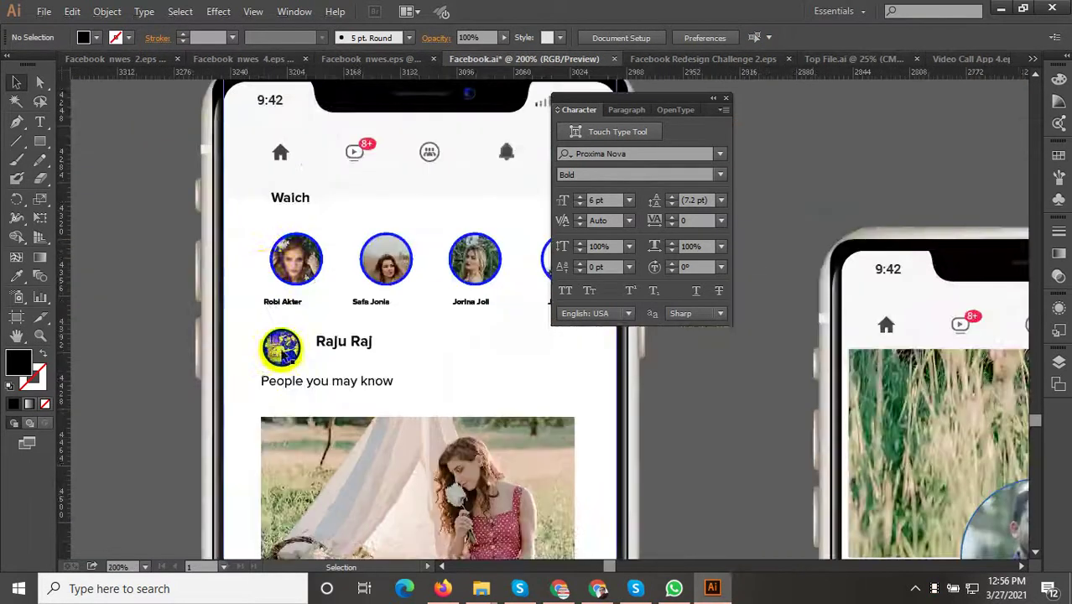
scroll(266, 348, "up", 2, "alt")
scroll(277, 400, "down", 4, "alt")
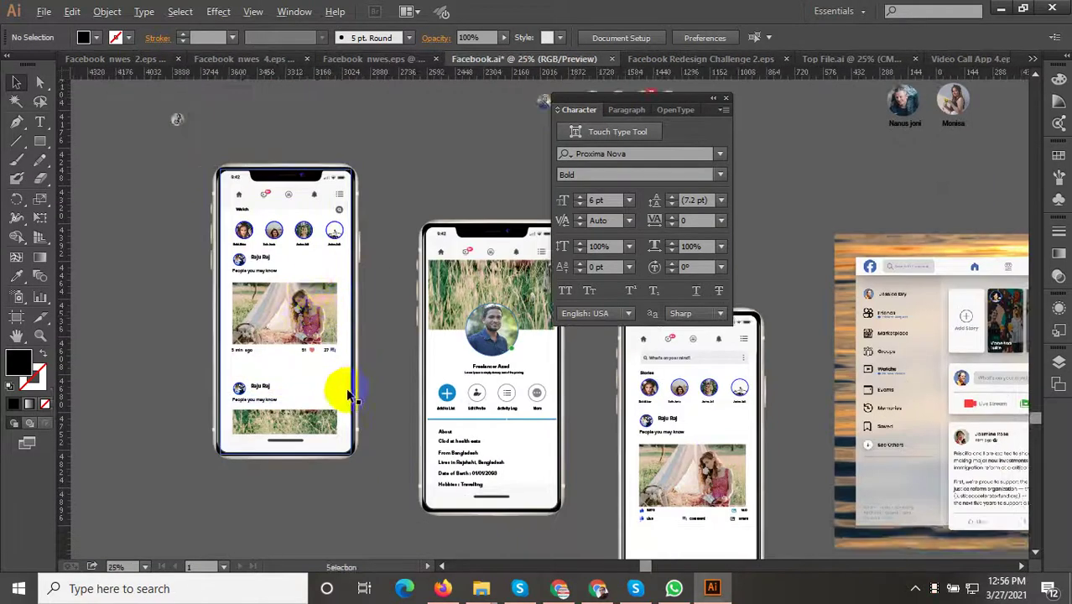
scroll(347, 388, "down", 2, "alt")
scroll(503, 450, "up", 2, "alt")
scroll(235, 168, "up", 2, "alt")
scroll(211, 180, "up", 2, "alt")
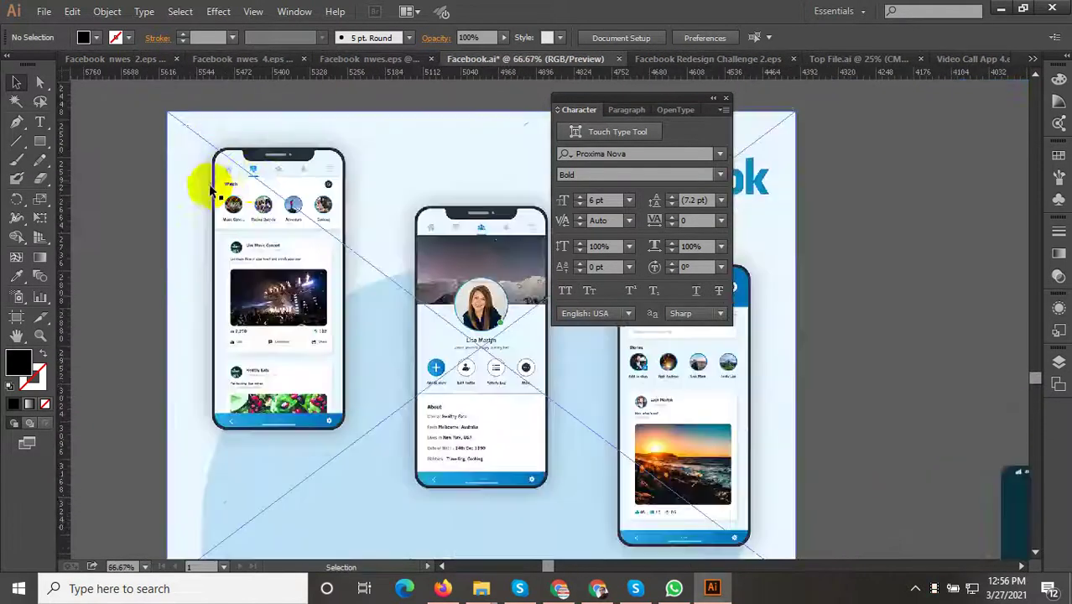
scroll(225, 226, "up", 1, "alt")
scroll(280, 328, "down", 1, "alt")
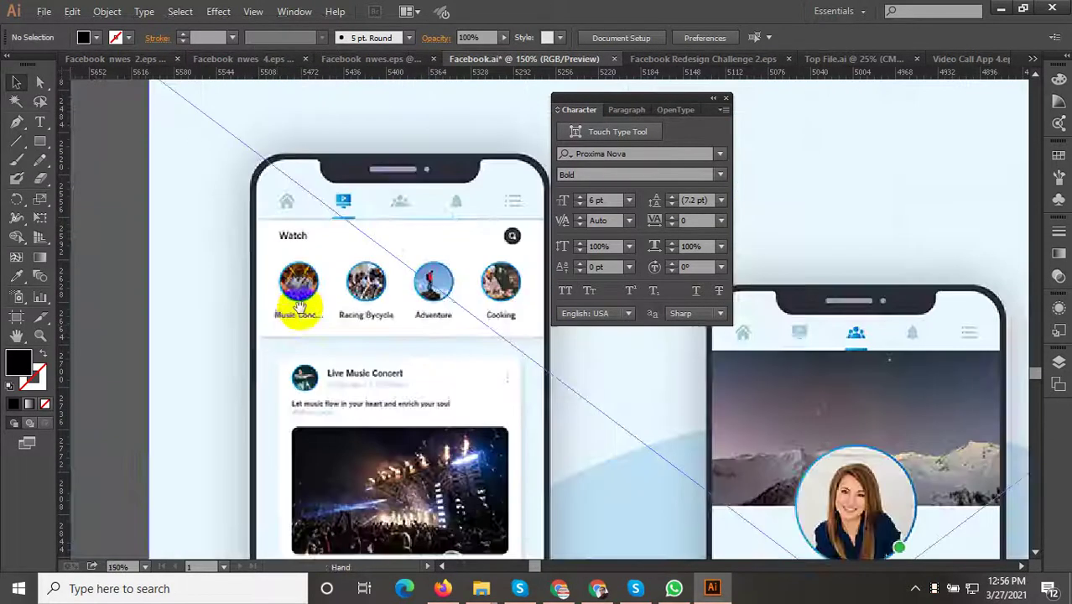
scroll(342, 220, "up", 2, "alt")
Pan across the mockups and inspect the underline beneath the video icon
scroll(216, 260, "down", 3, "alt")
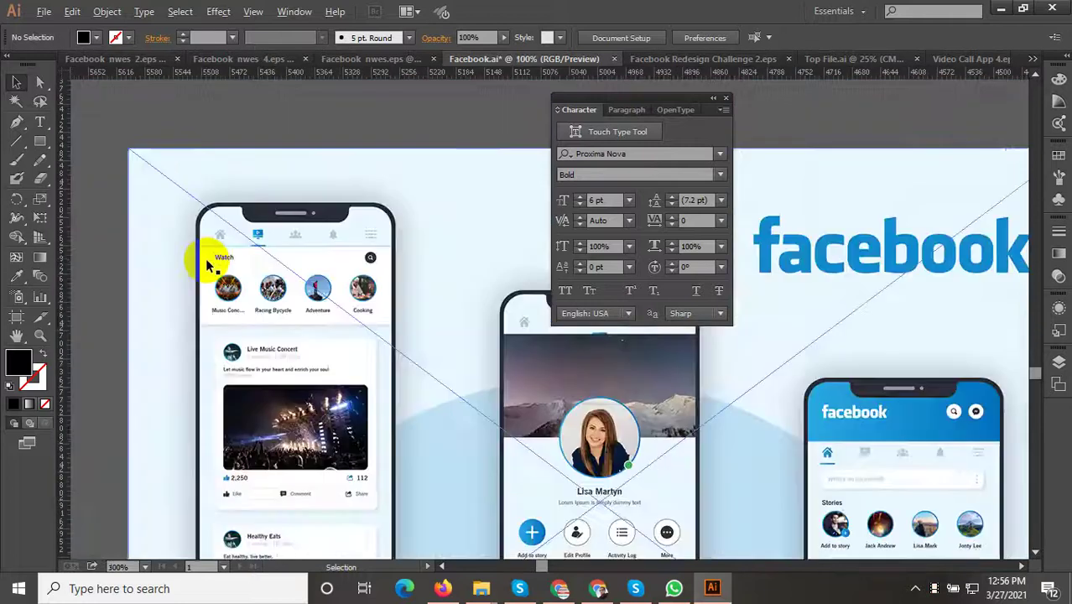
scroll(223, 277, "down", 4, "alt")
scroll(395, 392, "down", 3)
scroll(395, 392, "right", 3)
scroll(503, 446, "up", 3, "alt")
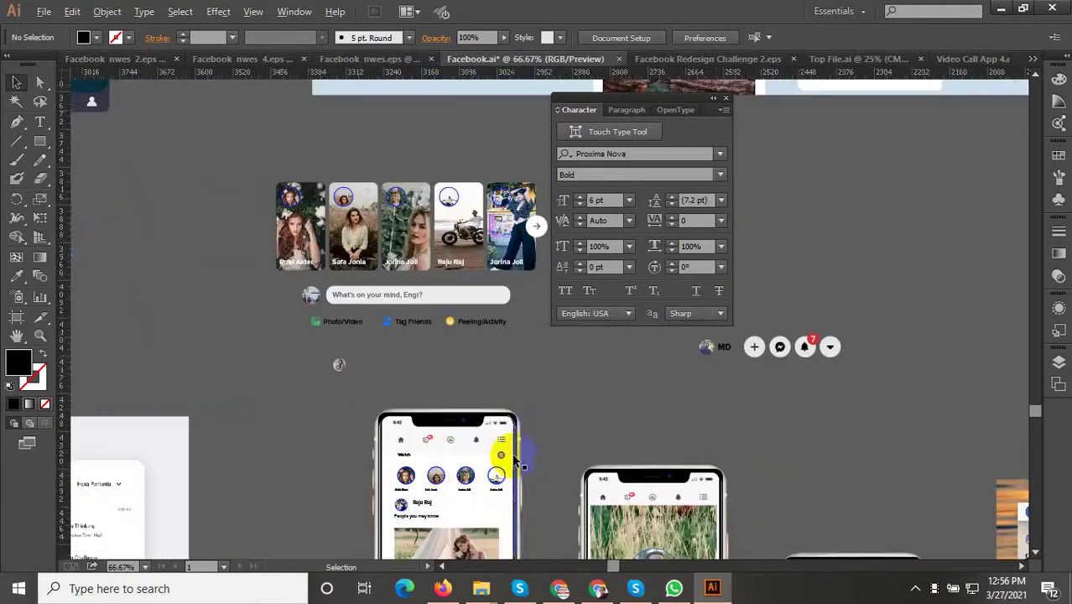
scroll(443, 456, "up", 3, "alt")
scroll(398, 432, "up", 2, "alt")
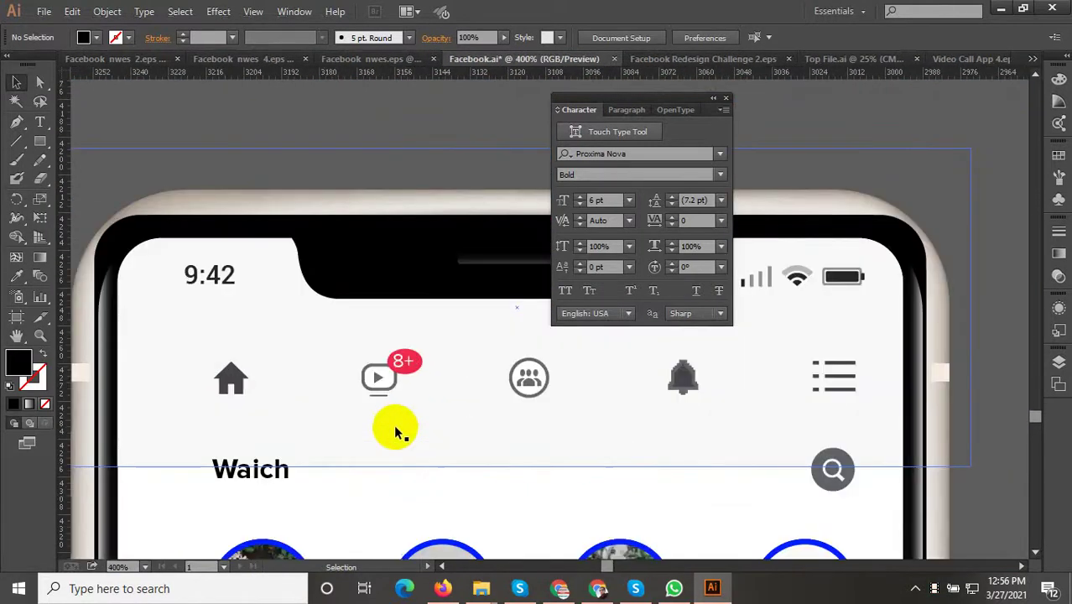
scroll(371, 354, "down", 4, "alt")
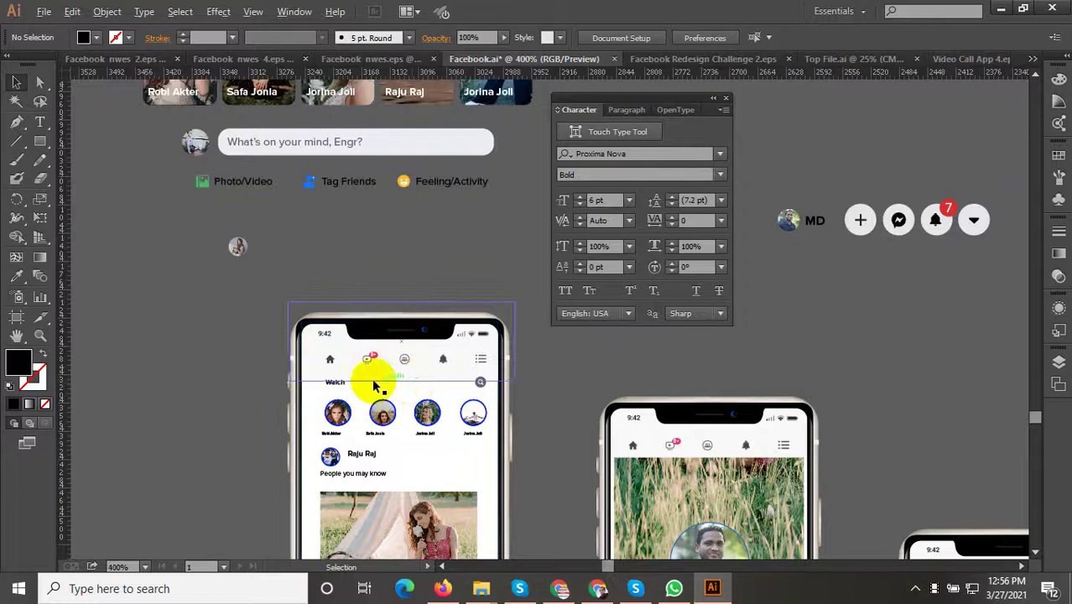
scroll(374, 377, "up", 7, "alt")
left_click(266, 214)
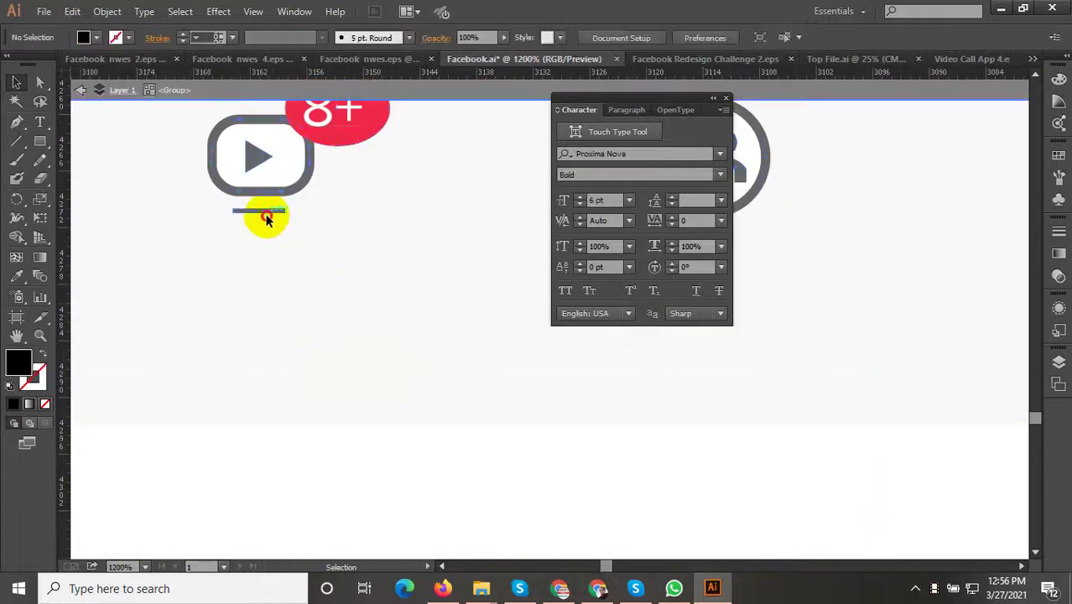
scroll(267, 215, "down", 6, "alt")
scroll(377, 334, "down", 3, "alt")
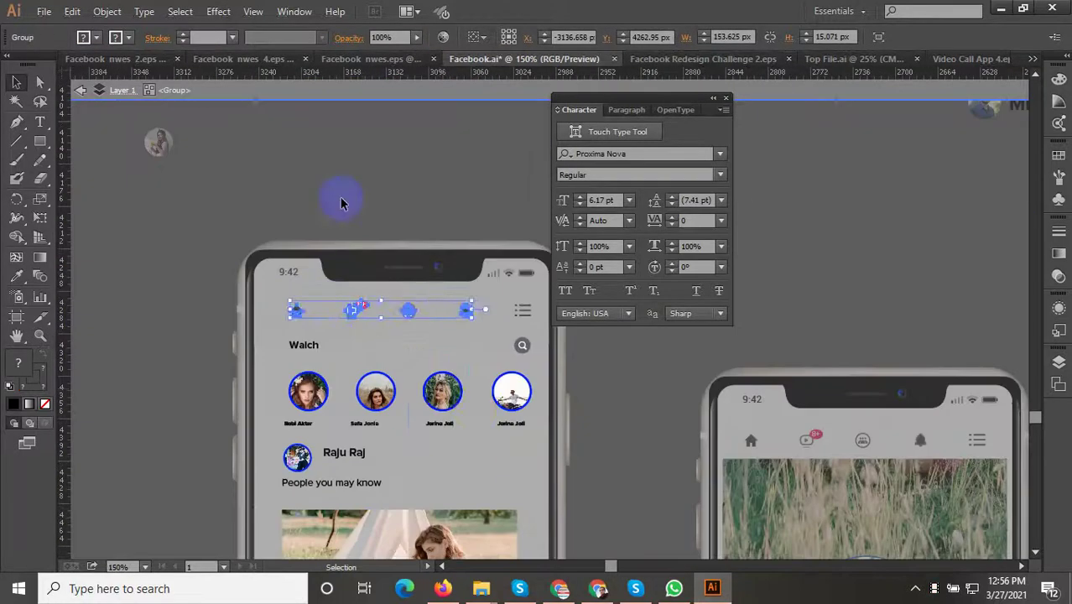
left_click(342, 201)
scroll(485, 404, "down", 2, "alt")
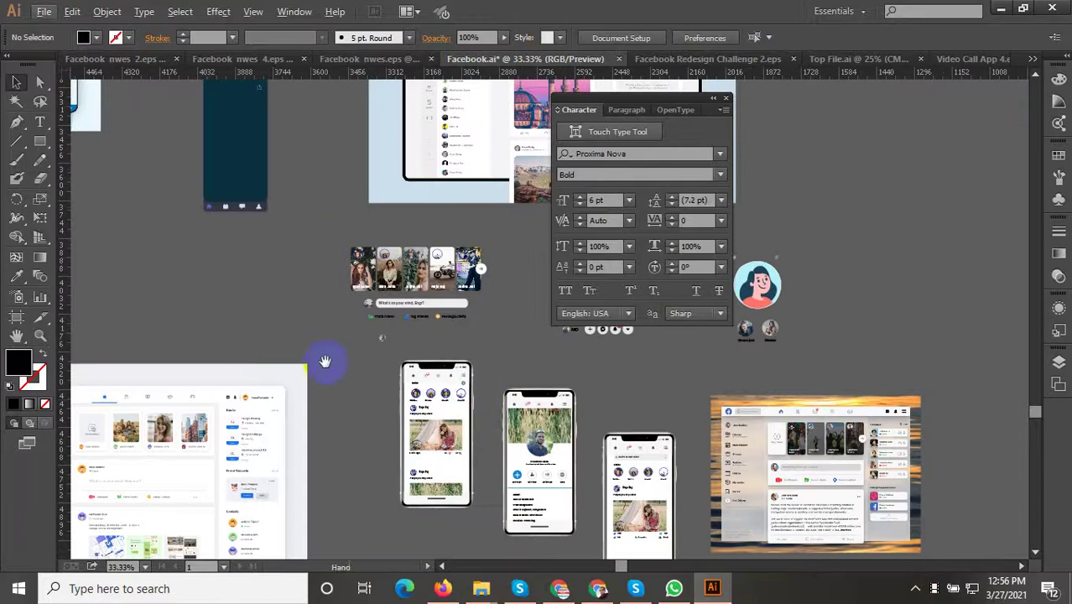
scroll(448, 506, "up", 3, "alt")
Move the Like/Comment/Share row left so it sits under the first post's photo
left_click(369, 409)
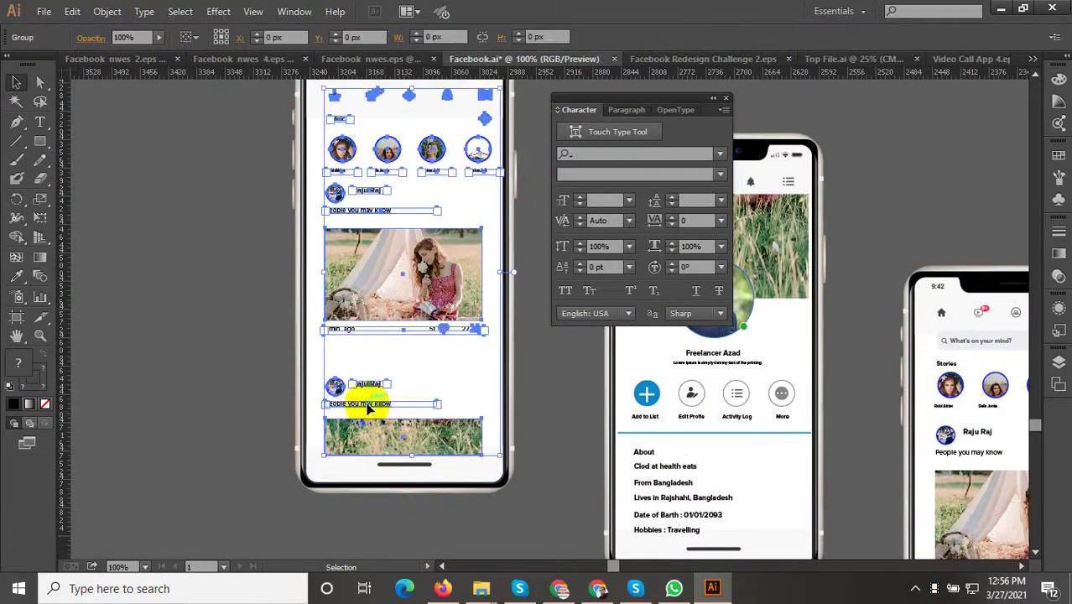
double_click(372, 426)
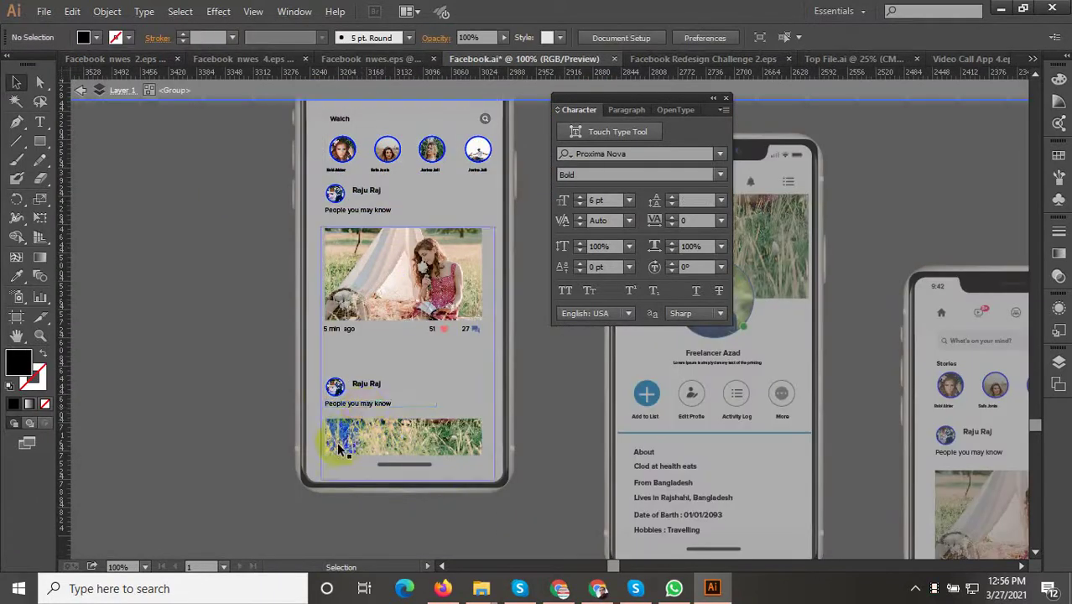
key("Escape")
scroll(316, 376, "up", 2, "alt")
left_click(379, 370)
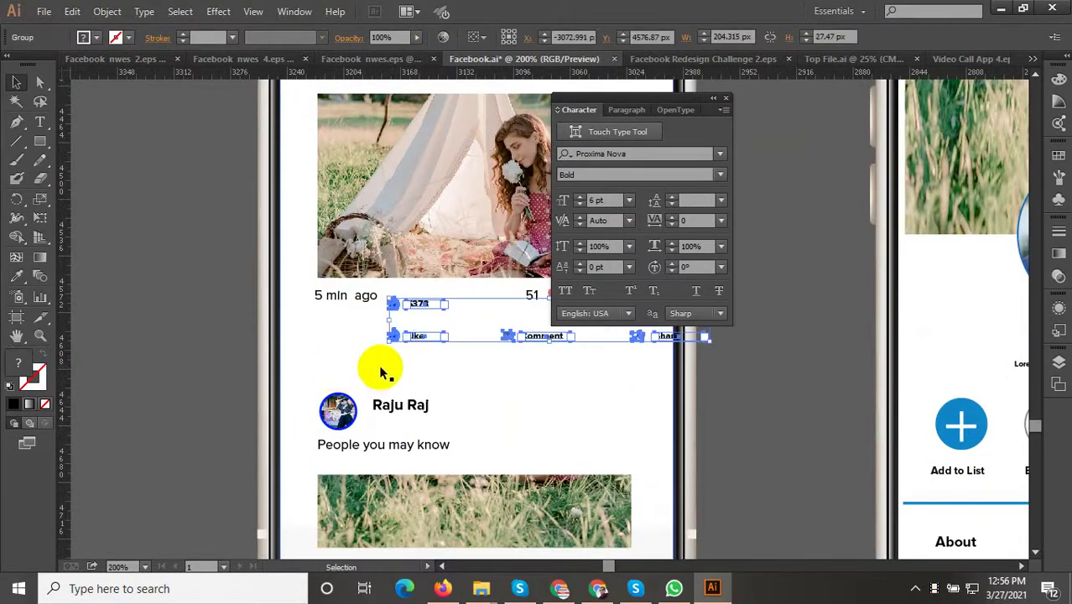
left_click_drag(404, 339, 330, 328)
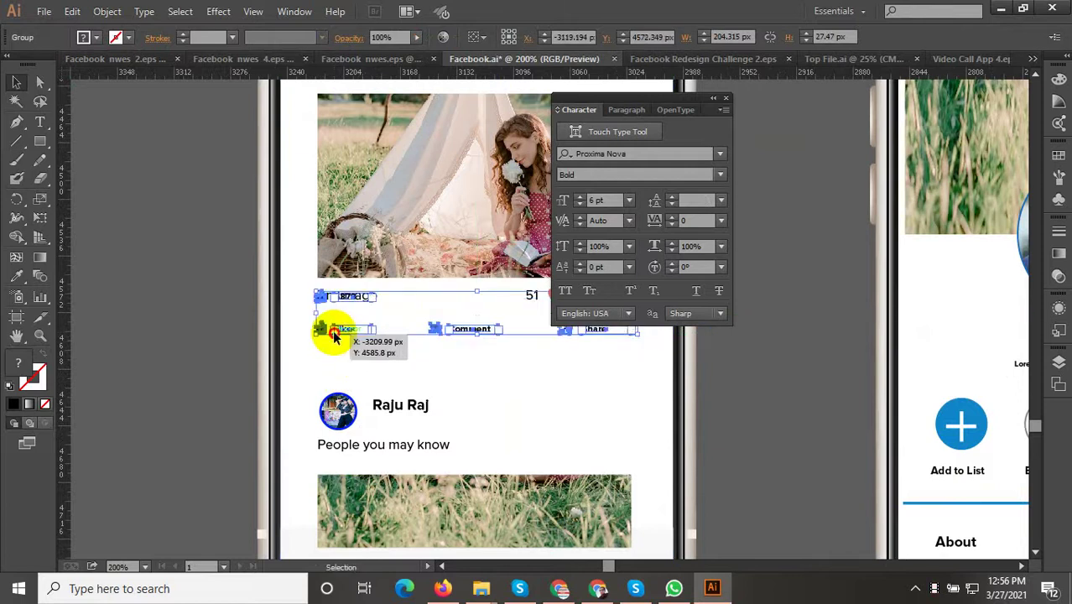
double_click(331, 328)
scroll(200, 404, "down", 3, "alt")
scroll(411, 344, "up", 3, "alt")
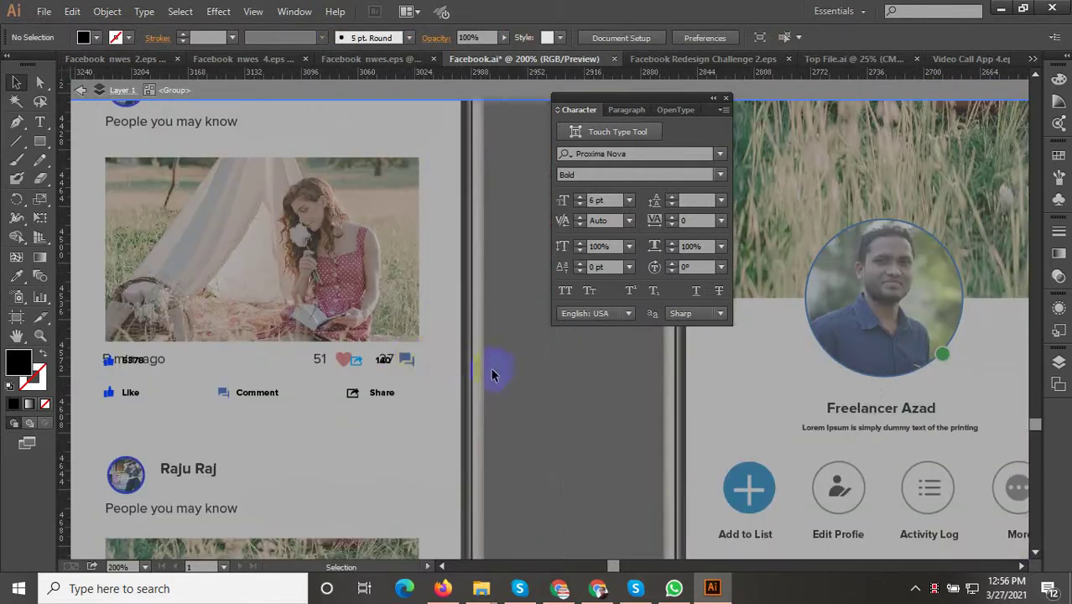
left_click_drag(119, 344, 218, 335)
left_click(300, 373)
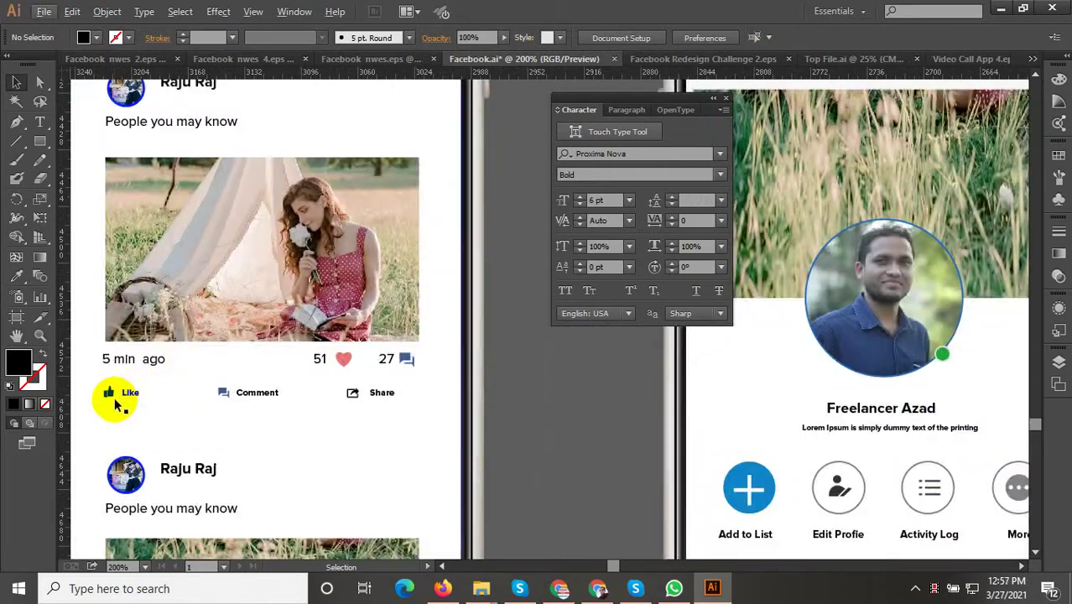
Align the row's Like item with the photo's left edge and nudge the row slightly up
left_click(115, 392)
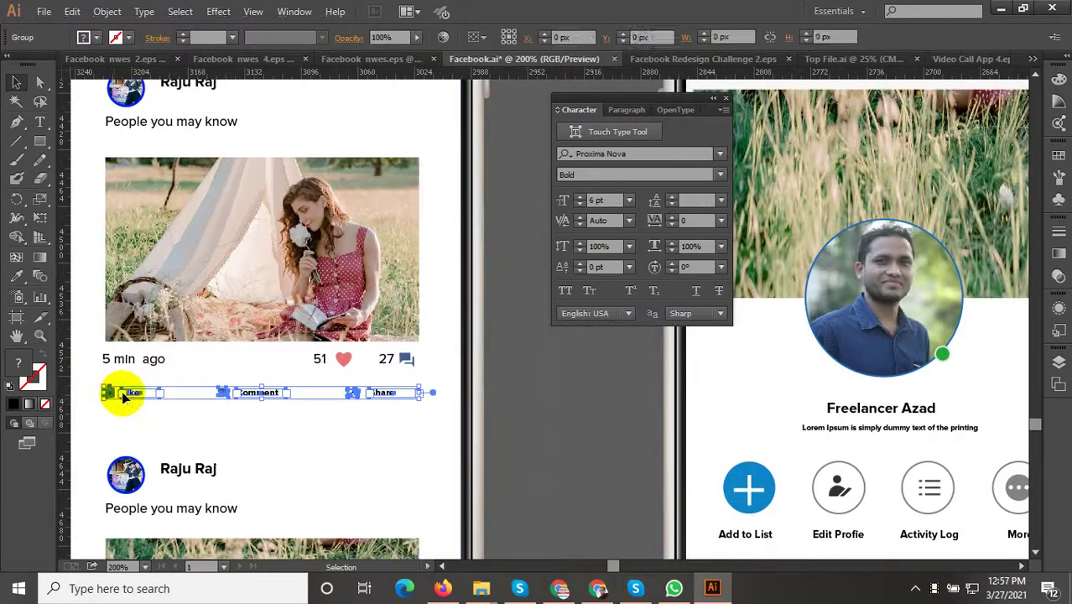
scroll(118, 394, "up", 2, "alt")
mouse_move(120, 398)
left_mouse_down()
mouse_move(142, 401)
mouse_move(115, 401)
left_mouse_up()
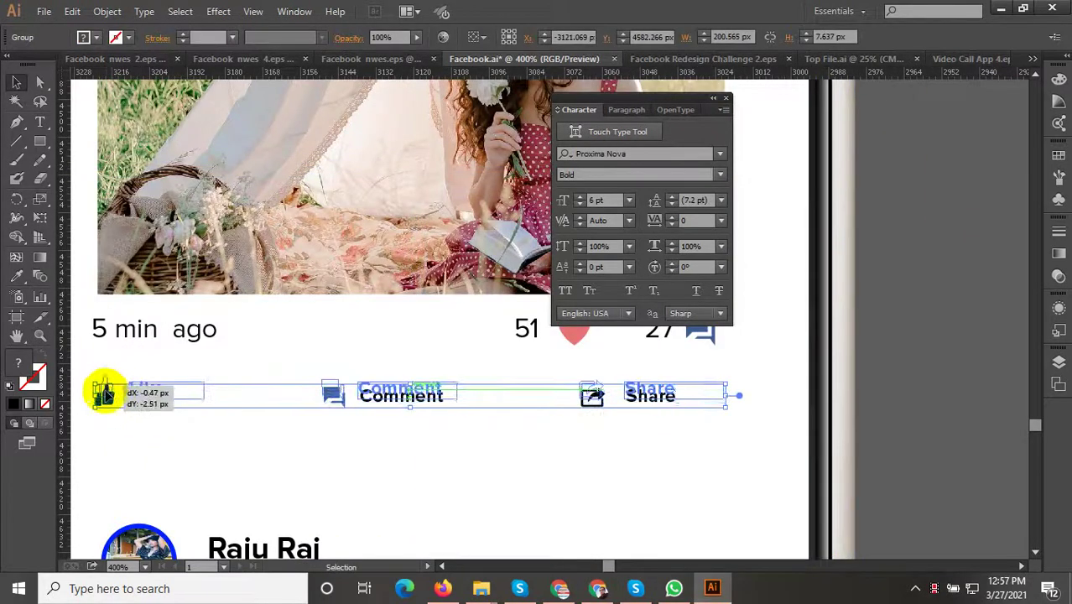
left_click_drag(106, 394, 107, 388)
scroll(134, 440, "down", 2)
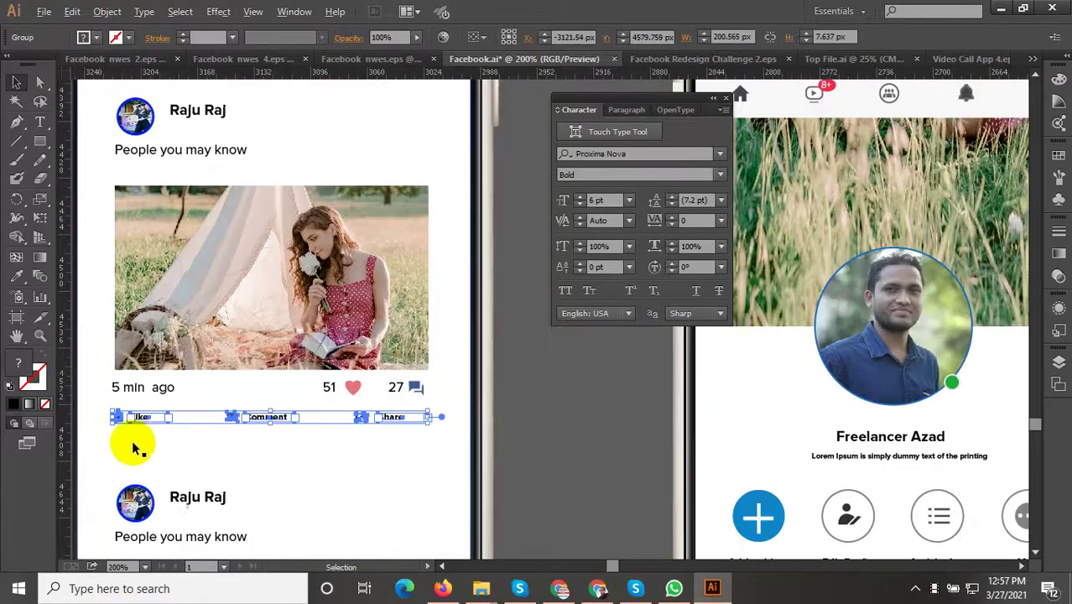
Give the Like/Comment/Share labels a near-black fill
double_click(24, 378)
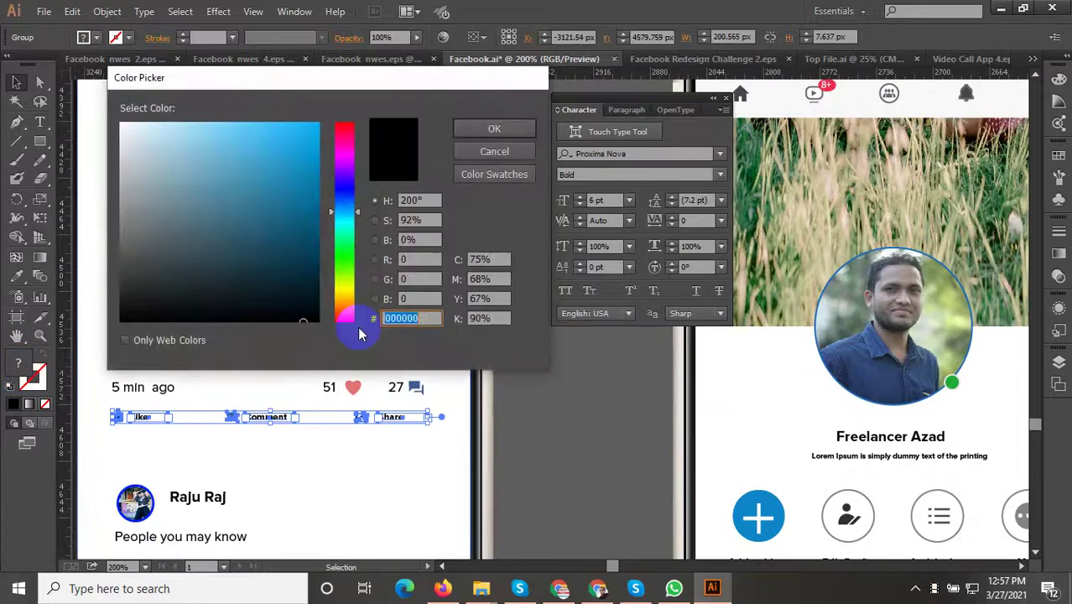
left_click(494, 151)
left_click(522, 383)
left_click(138, 420)
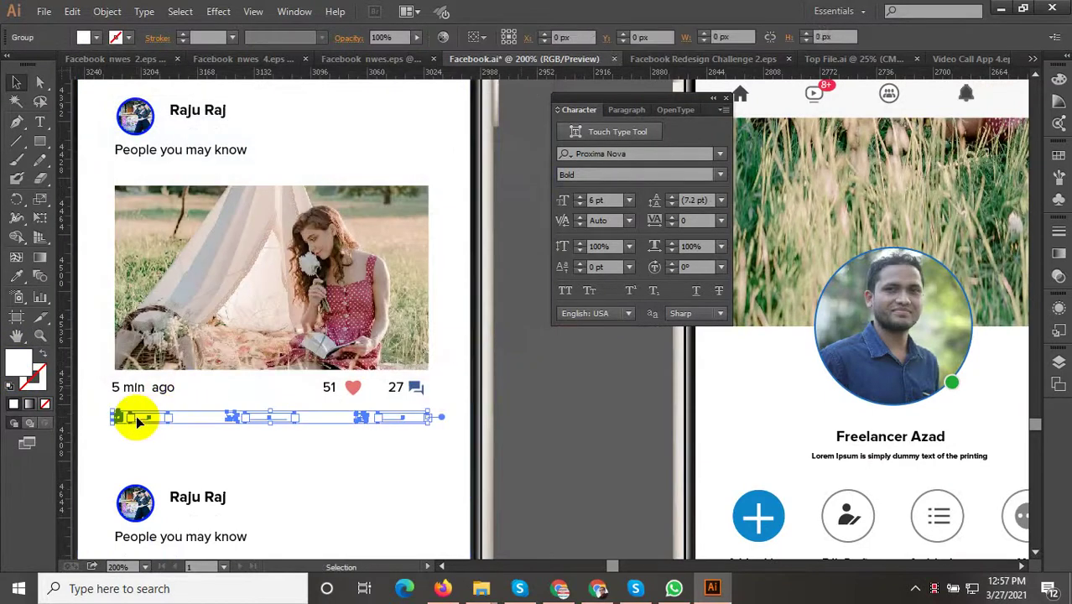
left_click(57, 384)
double_click(18, 363)
left_click_drag(275, 318, 304, 318)
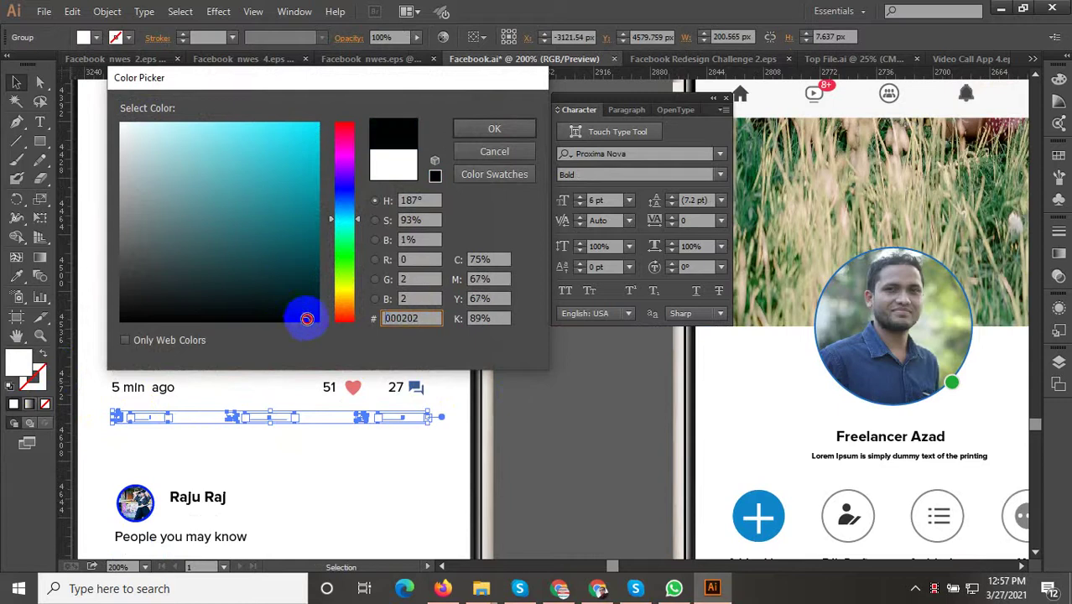
left_click(486, 126)
left_click(565, 367)
Enlarge the Share item slightly and shift it to the right
scroll(393, 412, "up", 3)
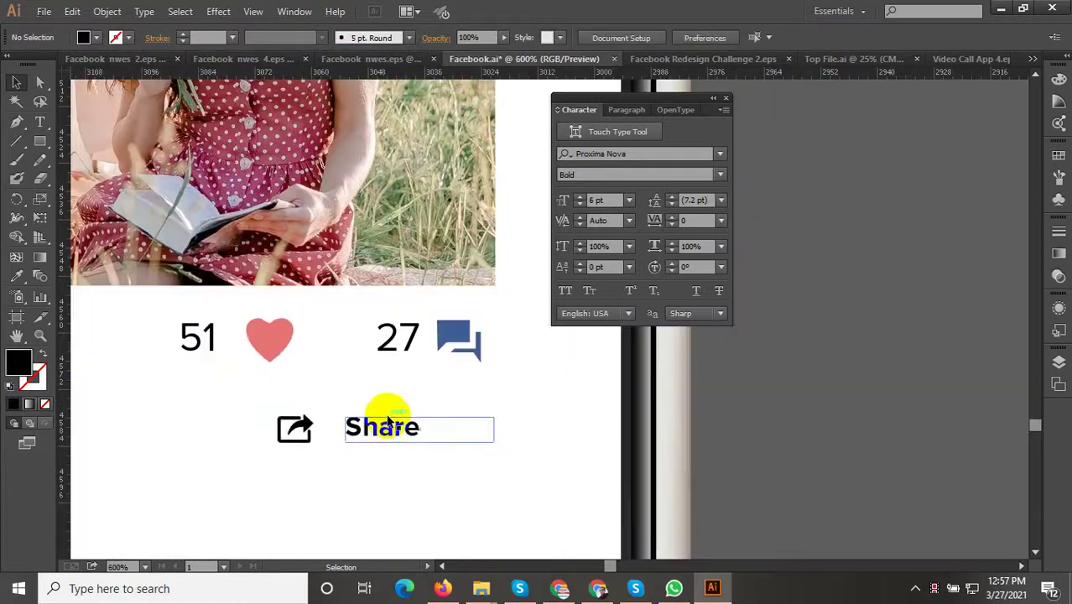
left_click(382, 423)
left_click_drag(495, 410, 567, 374)
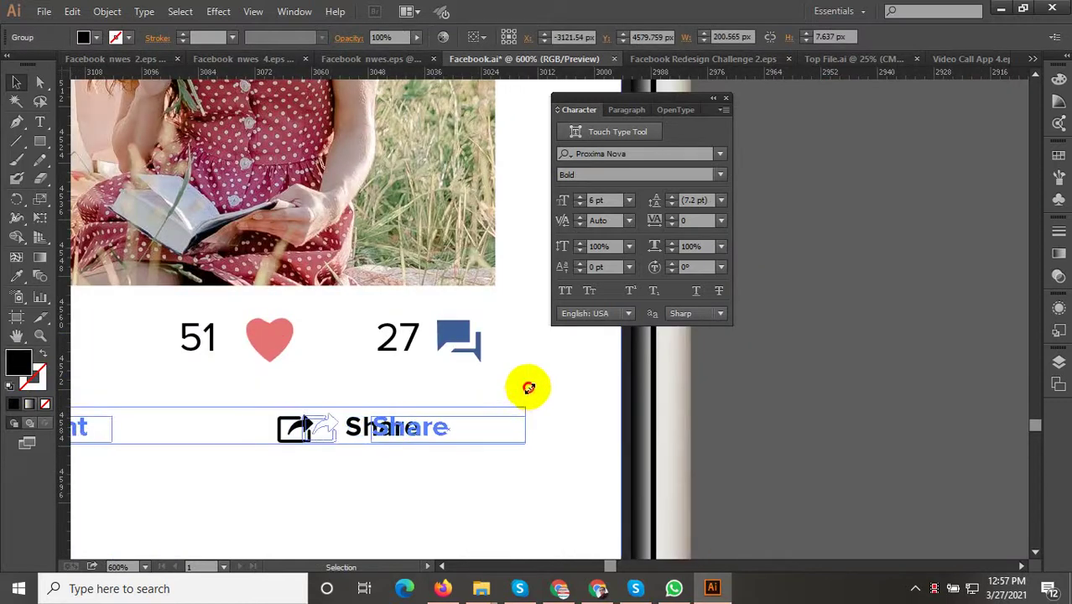
left_click(650, 388)
scroll(650, 387, "down", 5)
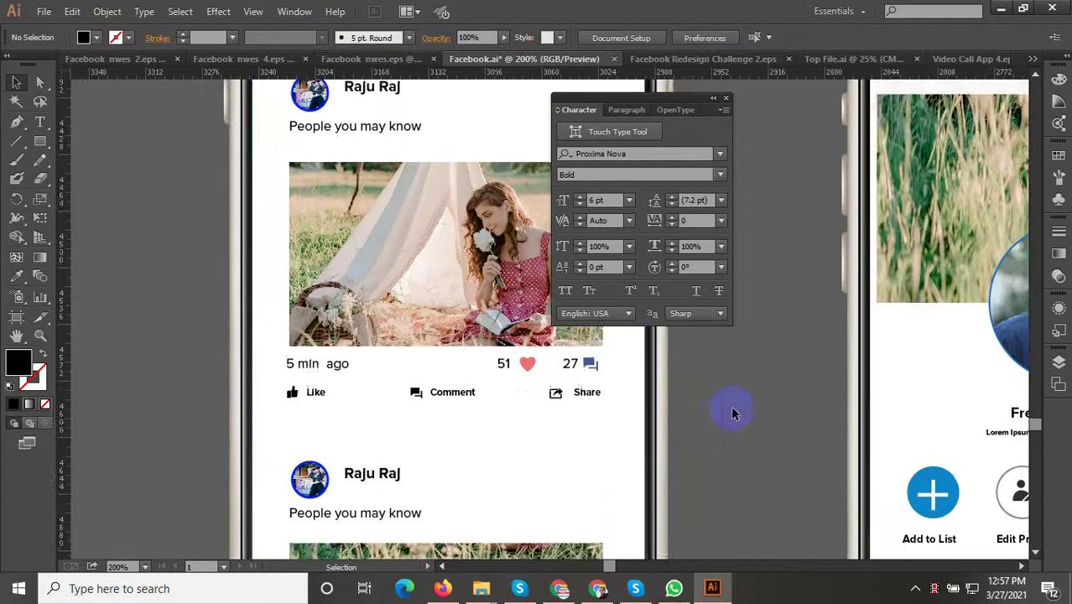
scroll(713, 439, "up", 1)
scroll(526, 407, "down", 1)
scroll(384, 401, "down", 1)
scroll(384, 401, "right", 1)
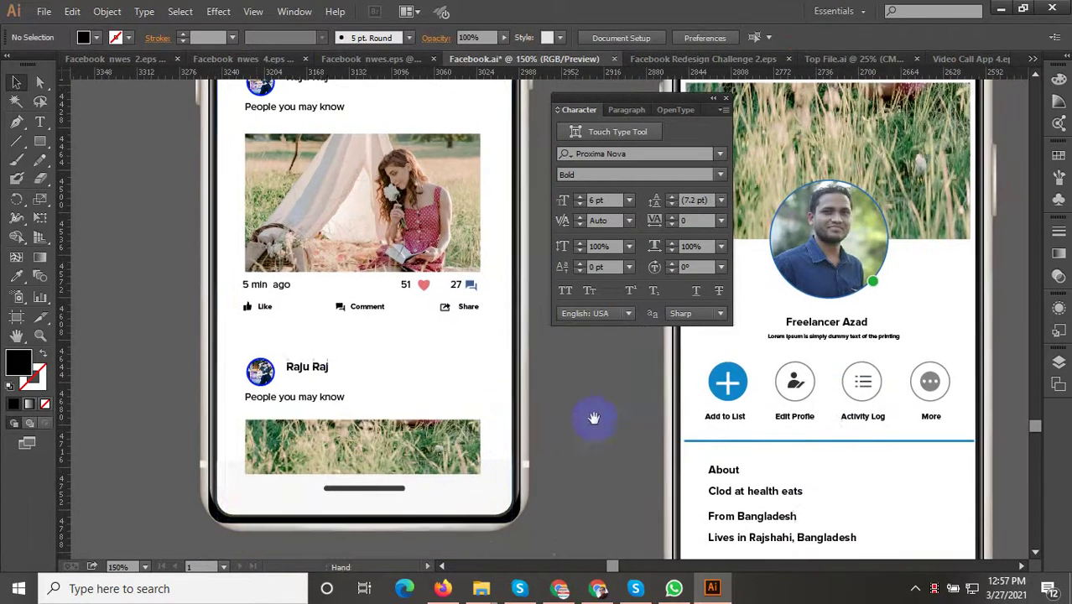
scroll(293, 401, "down", 1)
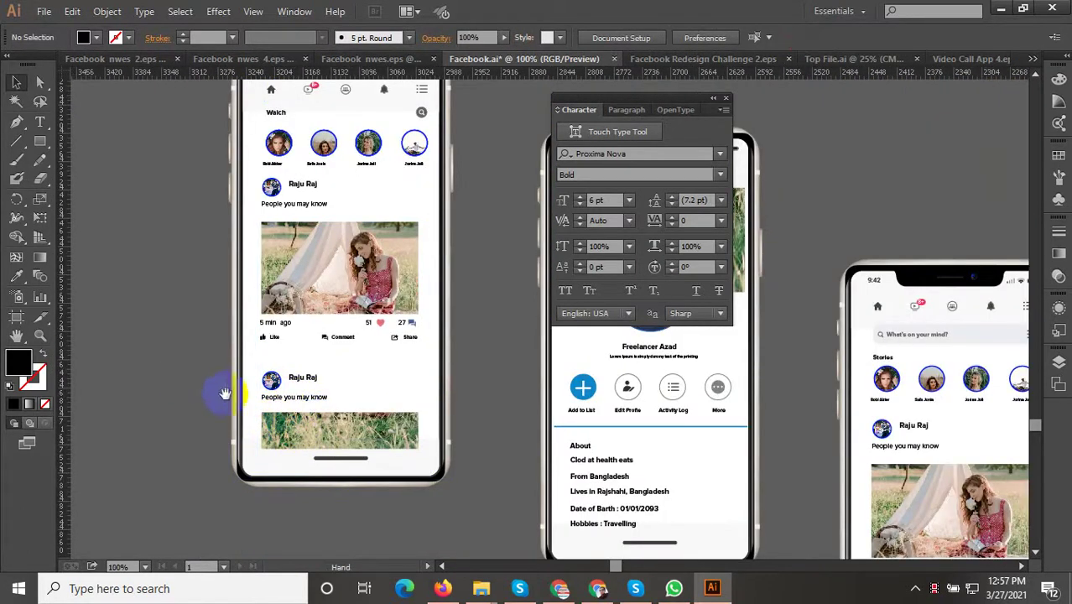
scroll(225, 395, "down", 1)
scroll(407, 470, "up", 1)
scroll(449, 411, "right", 1)
scroll(318, 352, "down", 1)
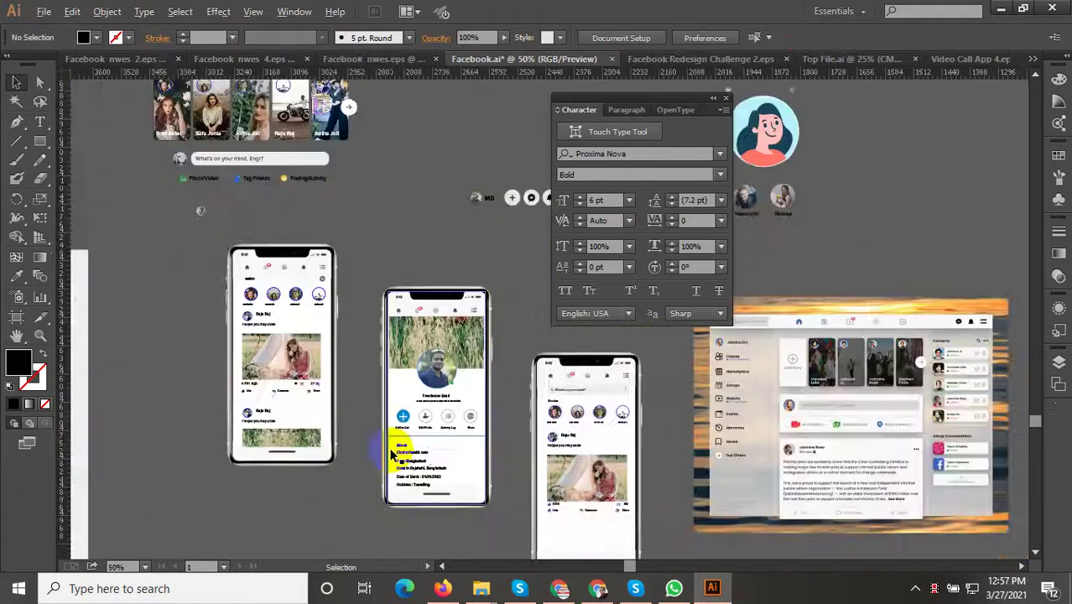
scroll(391, 453, "up", 2)
scroll(508, 541, "left", 2)
scroll(338, 409, "up", 2)
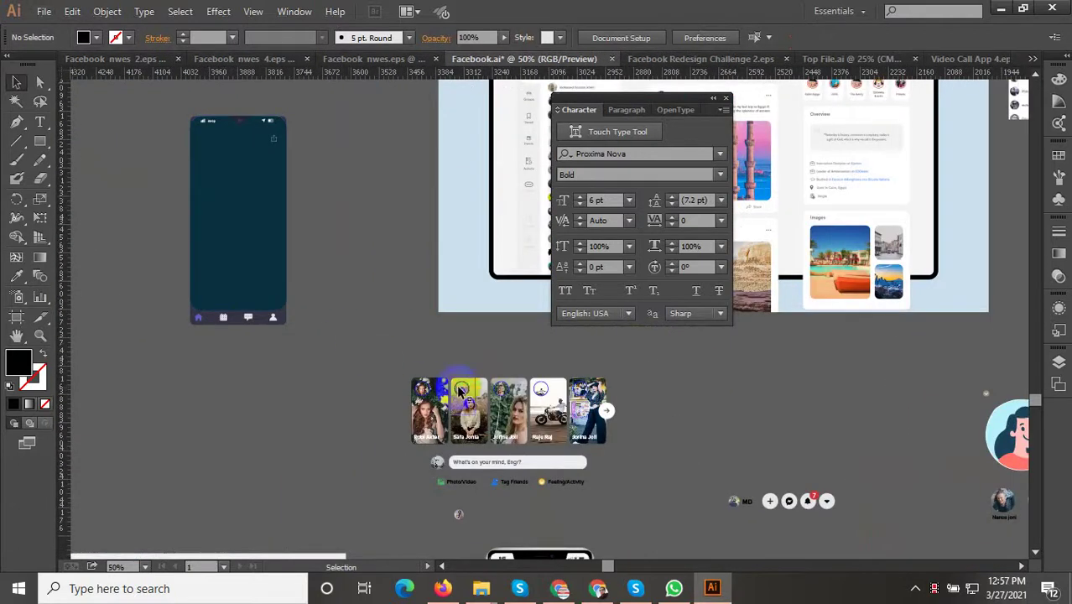
scroll(361, 372, "down", 2)
scroll(399, 411, "up", 2)
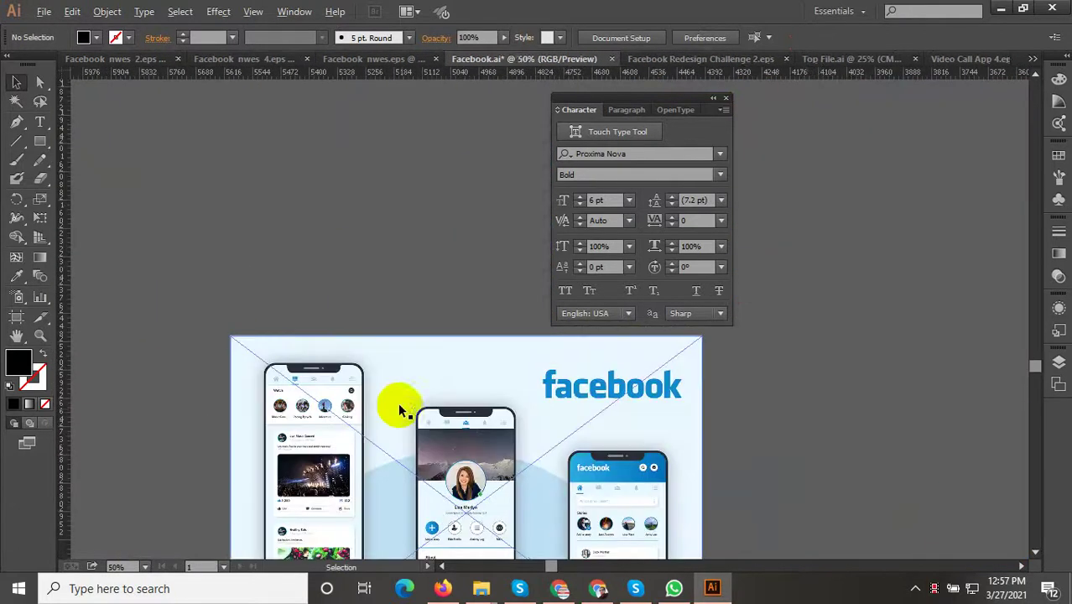
scroll(399, 410, "up", 2)
scroll(472, 450, "up", 1)
left_click_drag(545, 478, 196, 172)
scroll(188, 227, "down", 1)
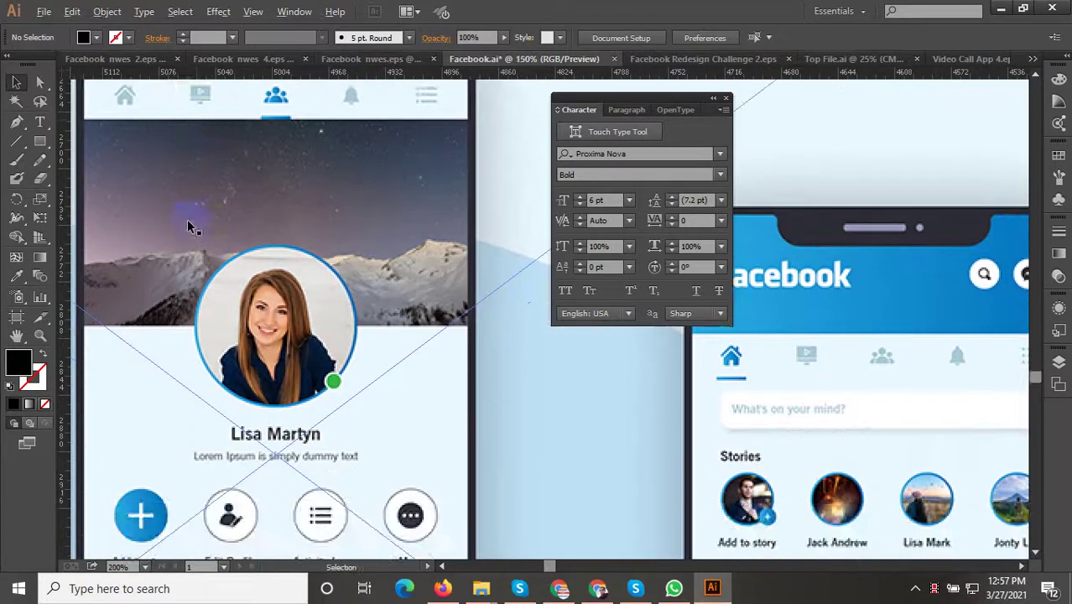
scroll(188, 226, "down", 2)
scroll(235, 220, "right", 3)
scroll(235, 220, "down", 3)
scroll(395, 277, "down", 2)
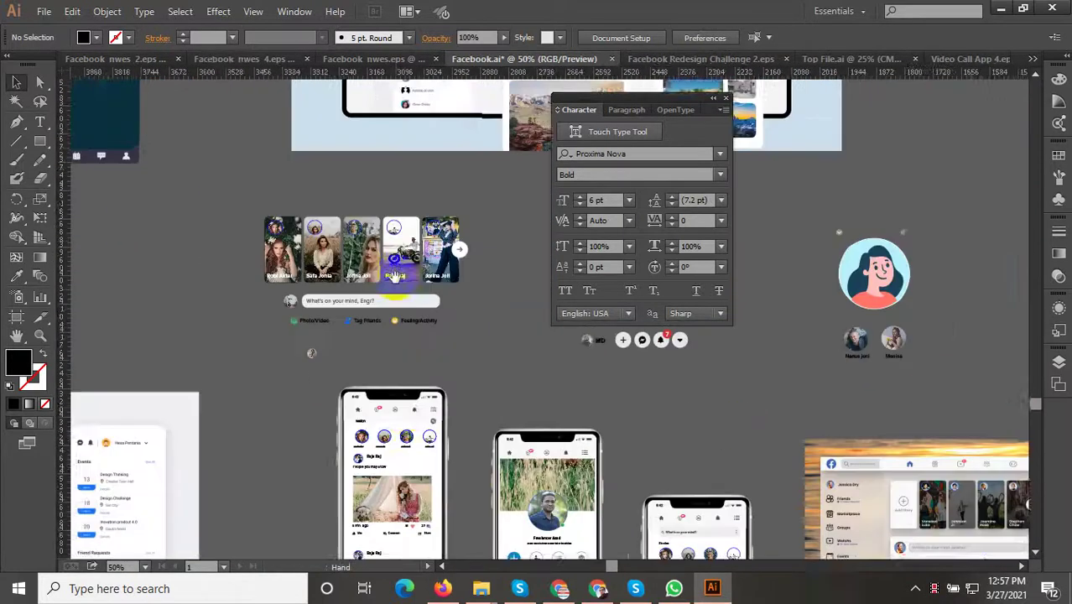
scroll(401, 336, "down", 1)
scroll(407, 395, "up", 2)
scroll(418, 416, "up", 1)
Ungroup the video nav icon twice to separate the icon from its underline bar
scroll(420, 411, "left", 3)
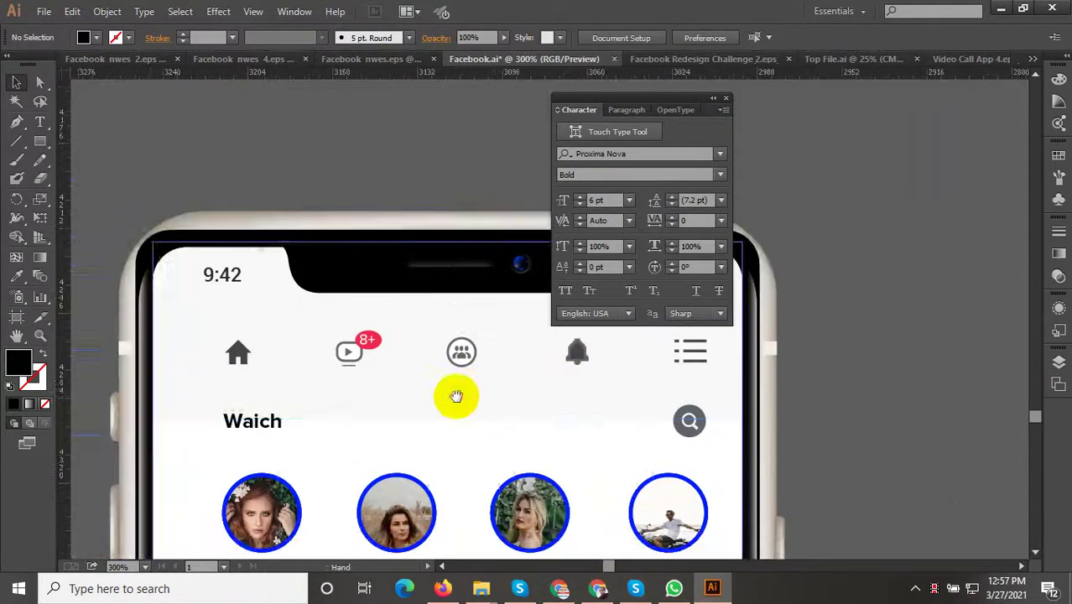
scroll(347, 354, "up", 4)
double_click(249, 325)
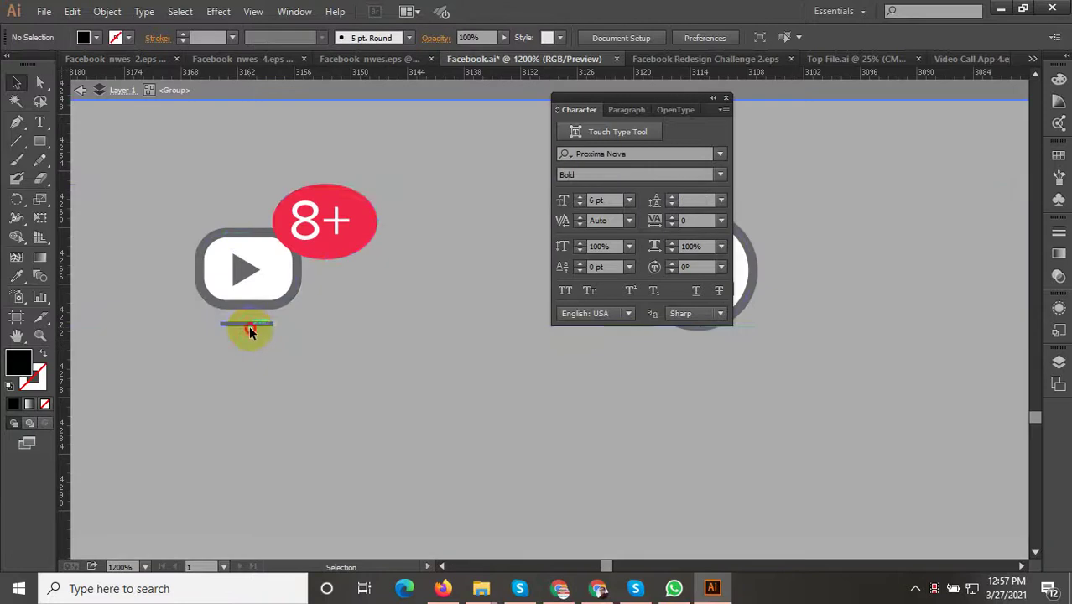
double_click(249, 326)
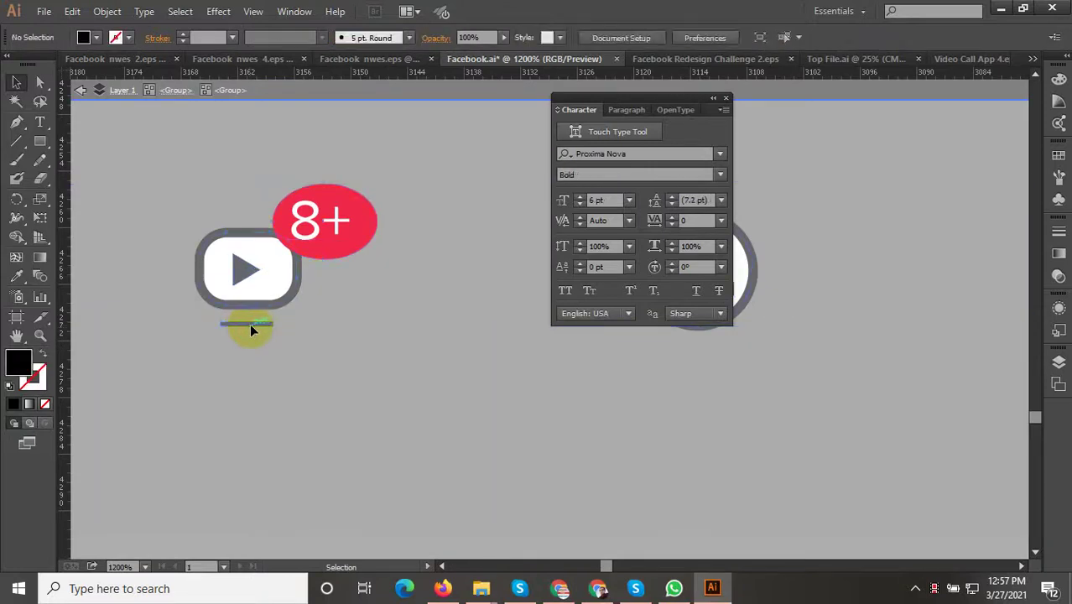
right_click(156, 344)
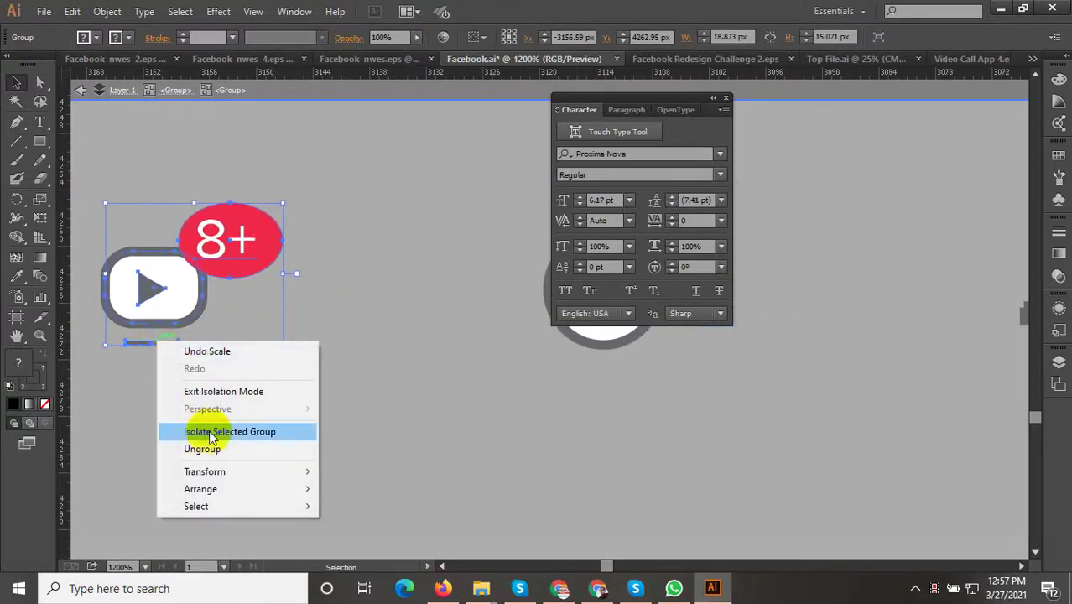
left_click(206, 449)
left_click(160, 345)
scroll(170, 390, "down", 1)
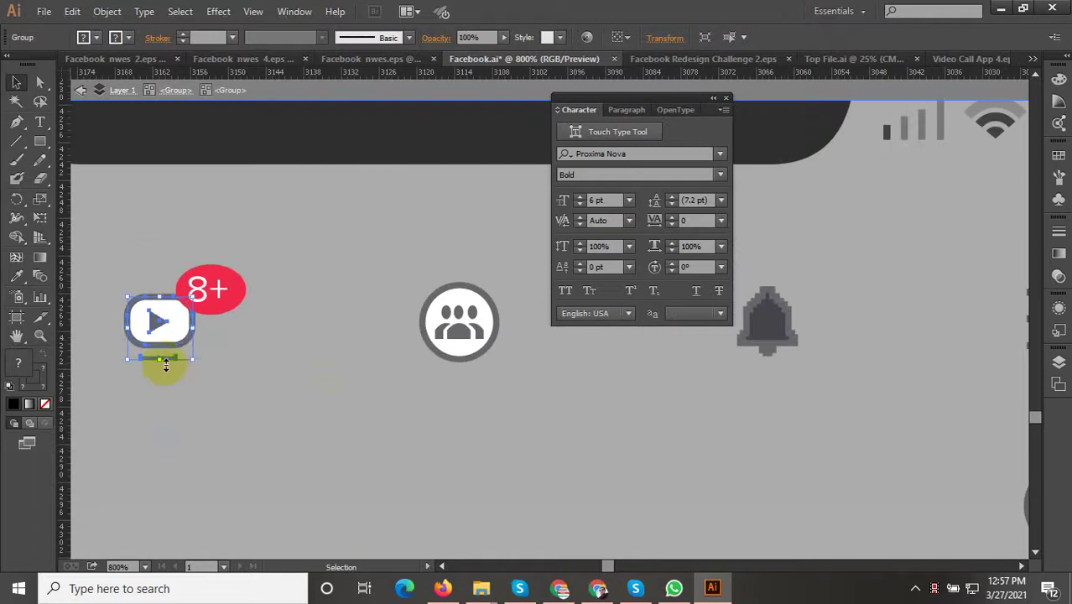
right_click(165, 363)
left_click(205, 448)
Place a copy of the small underline bar beneath the people icon
scroll(168, 359, "up", 1)
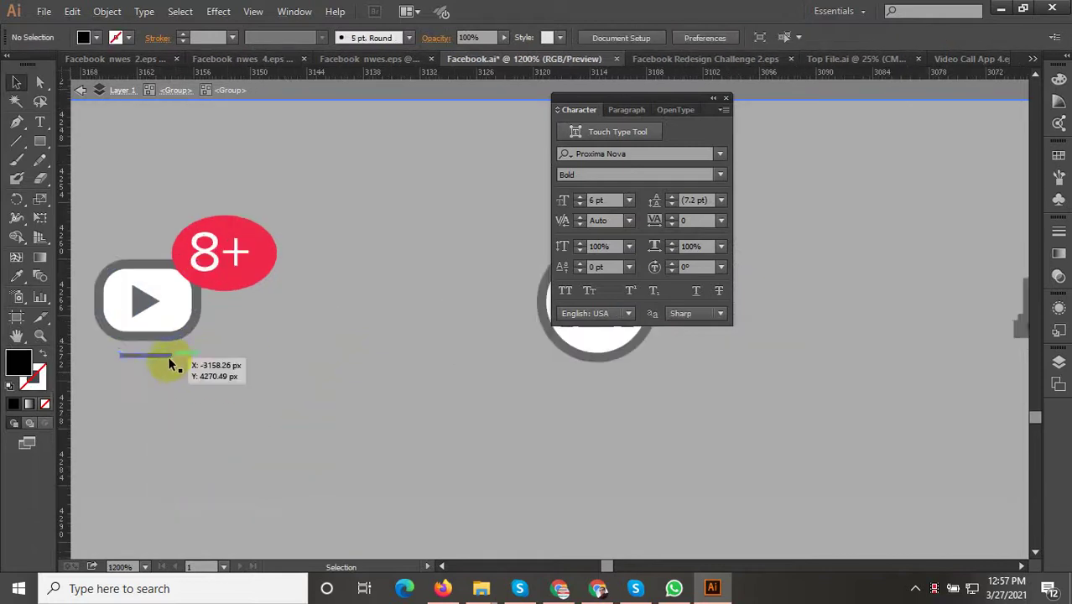
left_click(168, 356)
left_click_drag(257, 377, 189, 395)
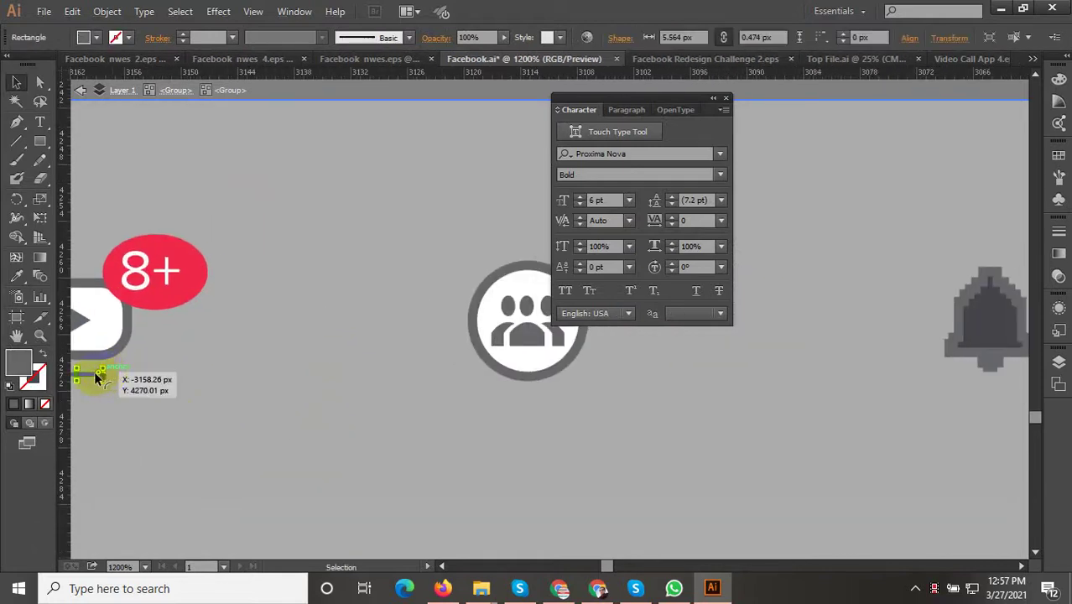
left_click_drag(97, 378, 528, 403)
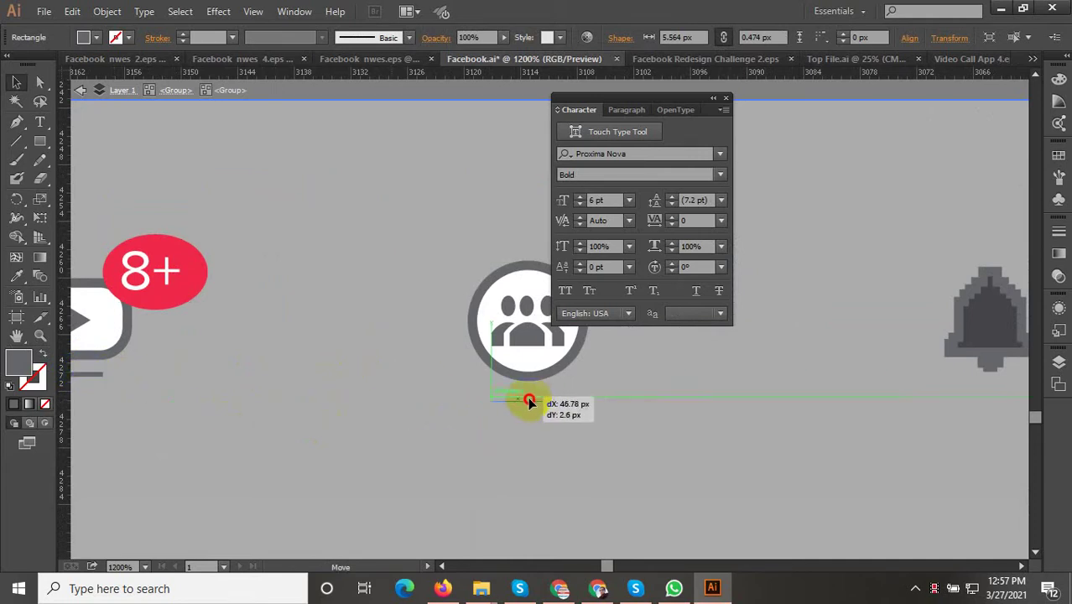
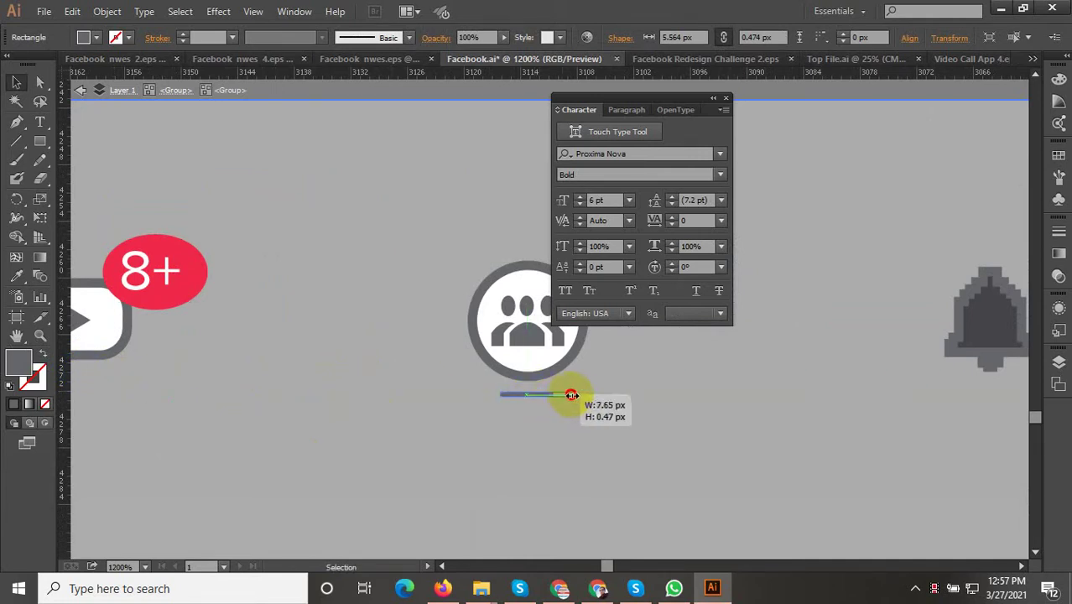
Place the thin dark bar beneath the groups icon and leave isolation mode
mouse_move(571, 394)
left_mouse_down()
mouse_move(470, 411)
mouse_move(478, 407)
left_mouse_up()
scroll(454, 397, "up", 1)
key("ctrl+minus")
key("ctrl+minus")
key("ctrl+minus")
key("ctrl+minus")
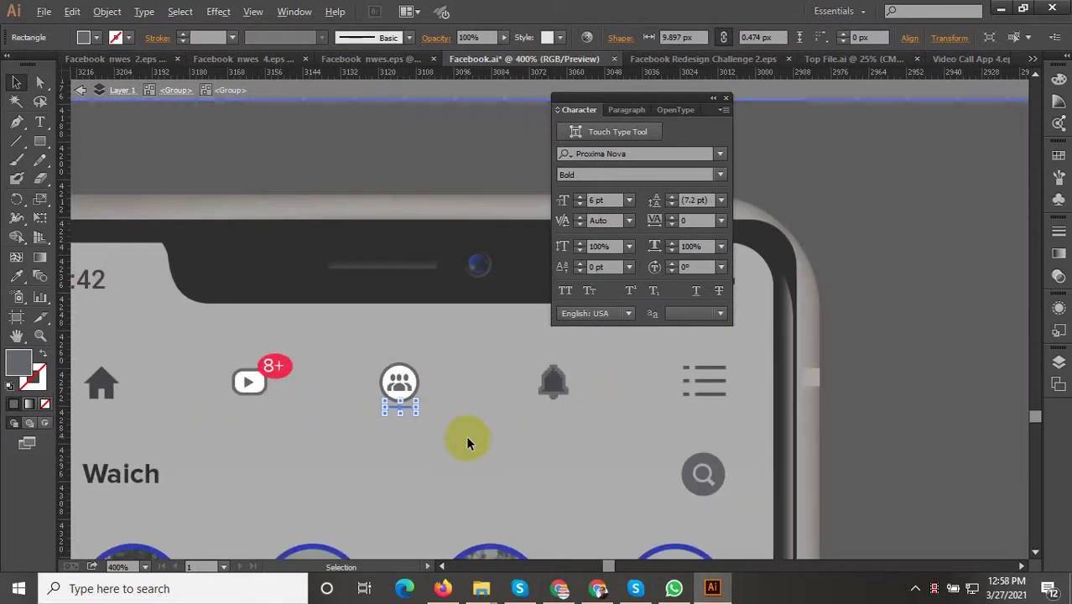
scroll(466, 436, "down", 1)
Zoom out and pan across the canvas to the second phone's navigation icons
key("ctrl+minus")
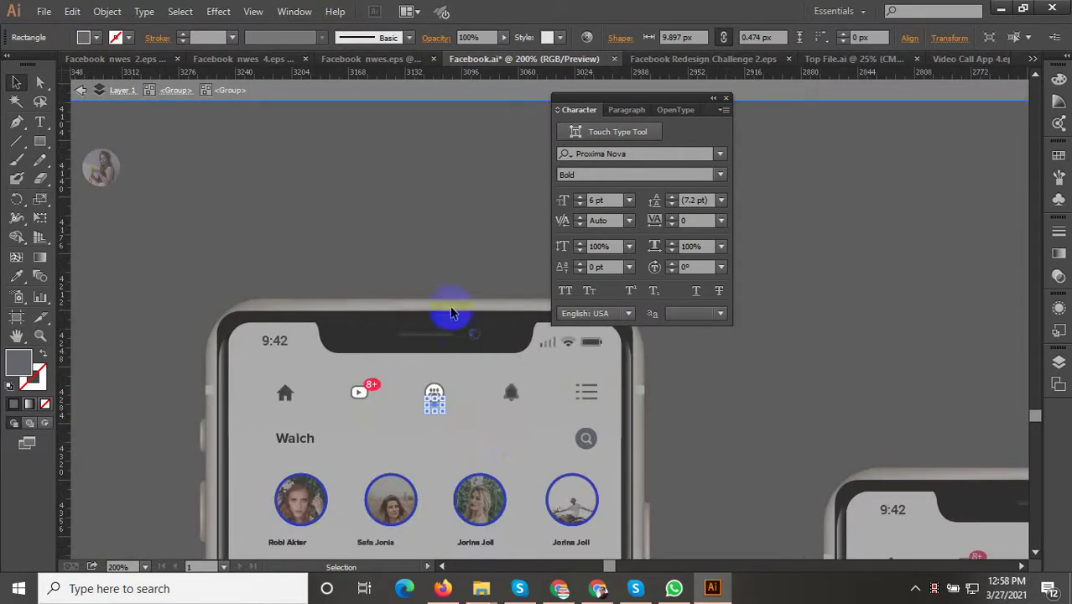
key("Escape")
key("ctrl+minus")
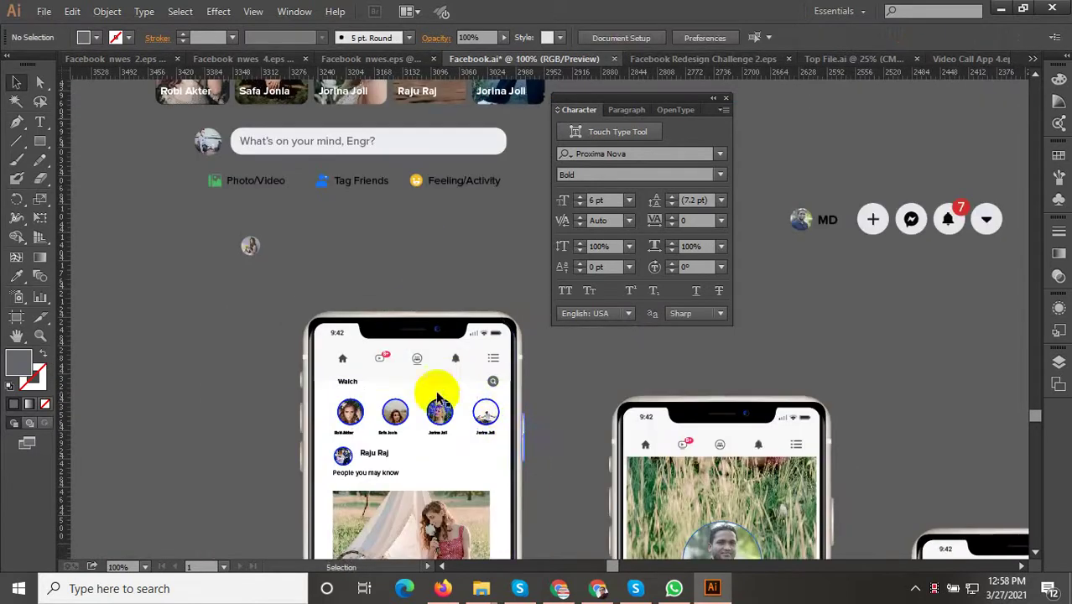
left_click_drag(531, 445, 663, 509)
key("ctrl+minus")
key("ctrl+minus")
key("ctrl+minus")
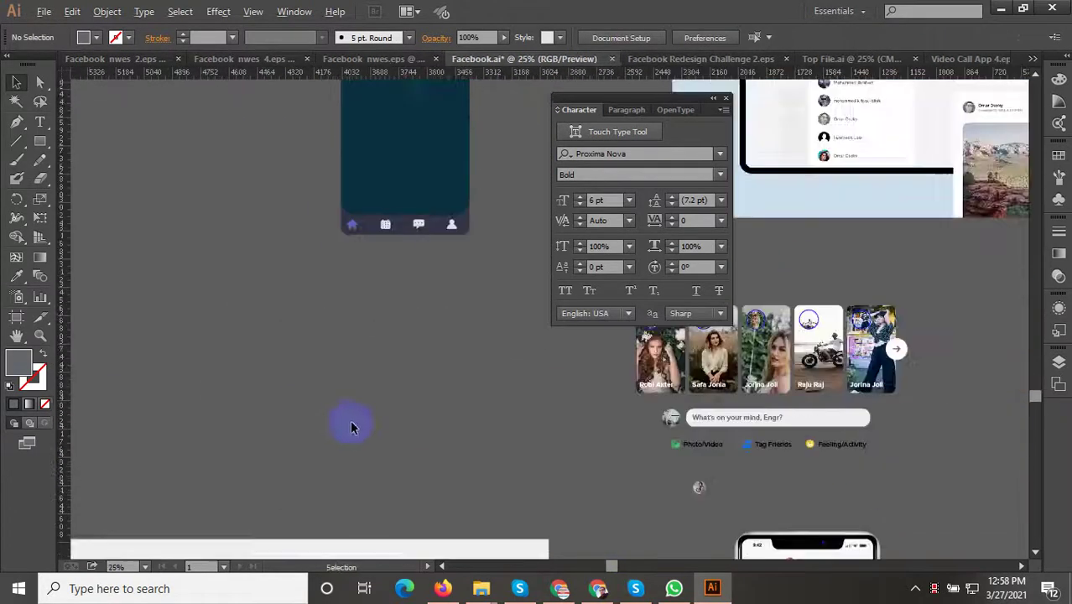
scroll(350, 426, "down", 2)
scroll(387, 280, "up", 6)
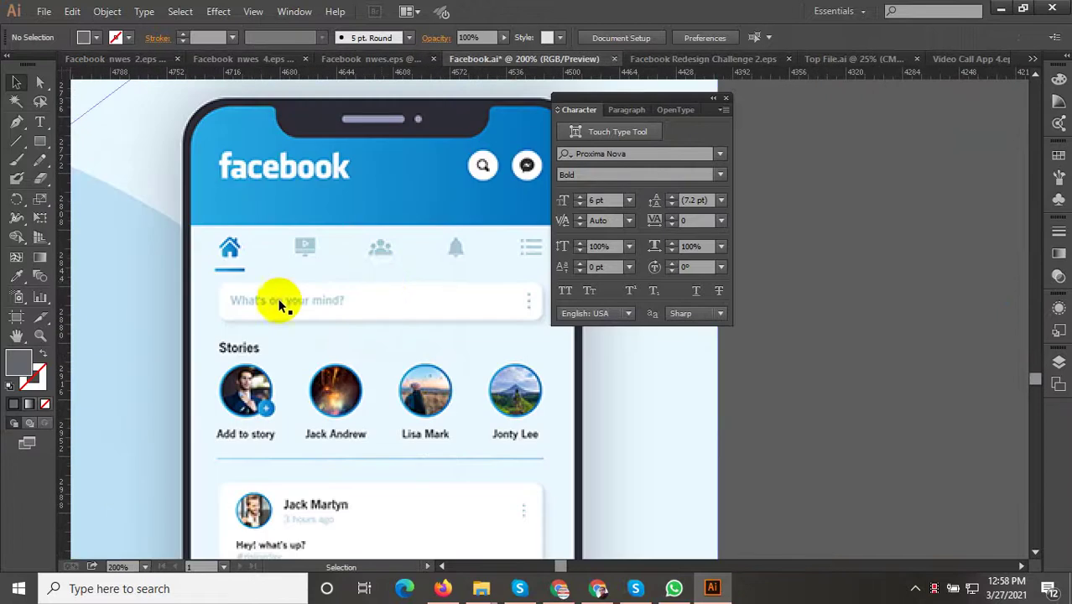
scroll(282, 304, "down", 3)
scroll(251, 323, "down", 2)
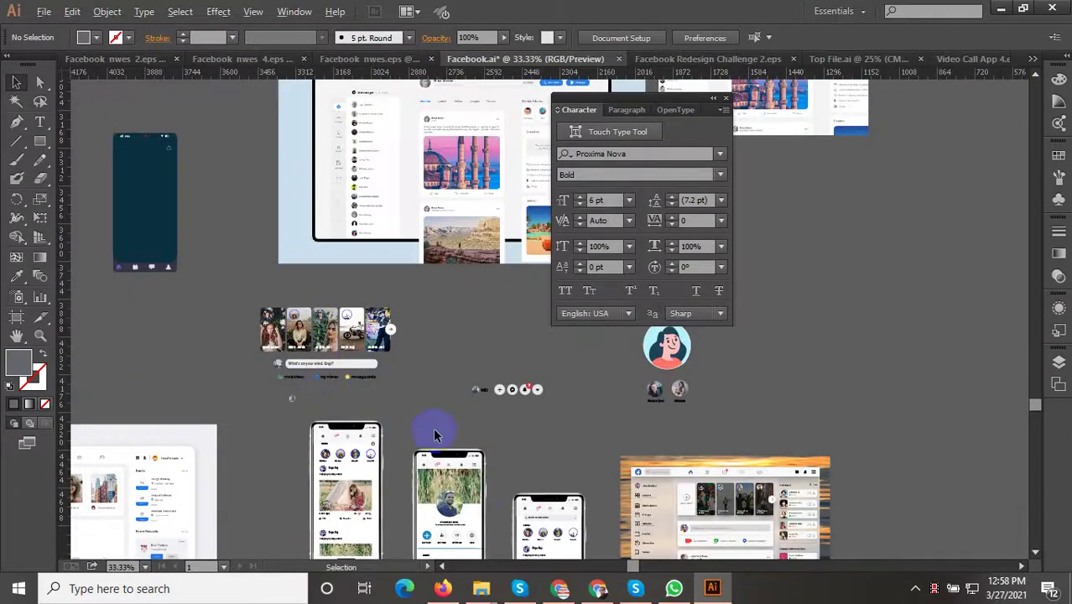
scroll(469, 449, "up", 2)
scroll(443, 370, "up", 2)
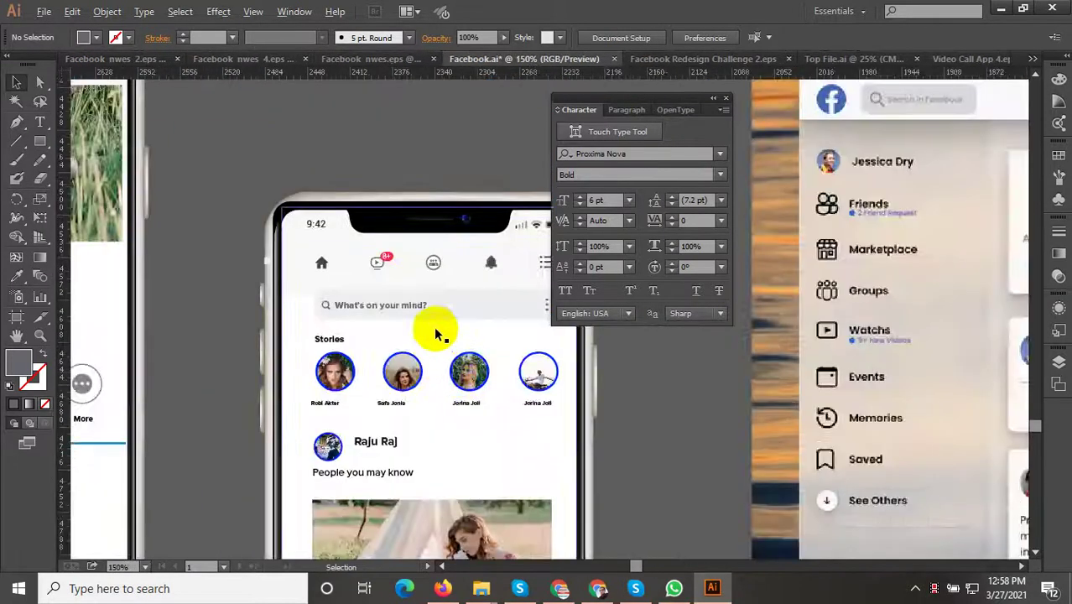
scroll(411, 306, "up", 3)
scroll(470, 370, "down", 3)
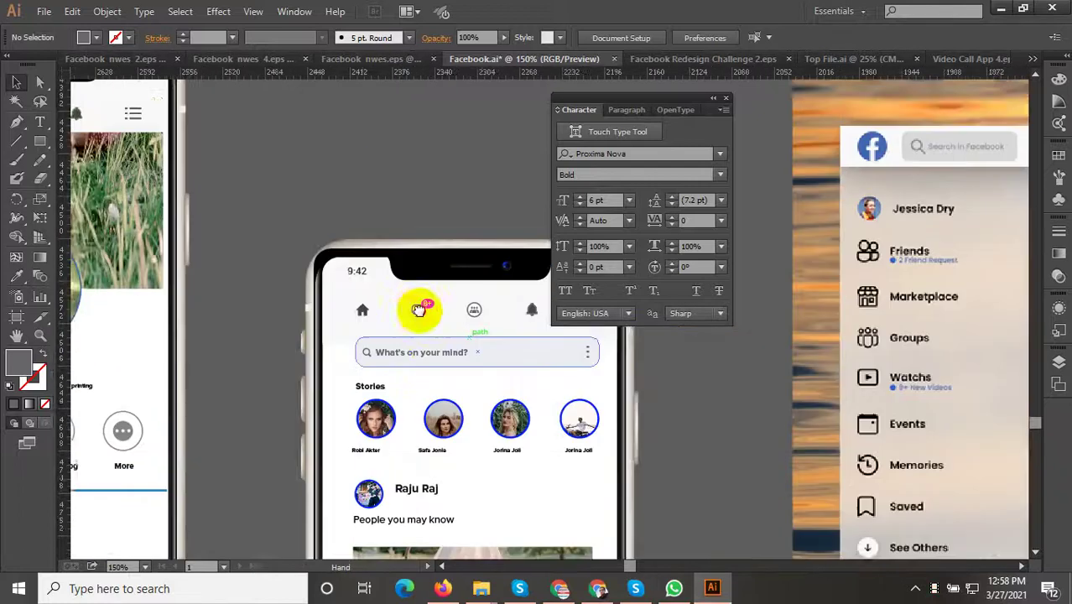
left_click_drag(613, 423, 359, 275)
scroll(359, 275, "up", 4)
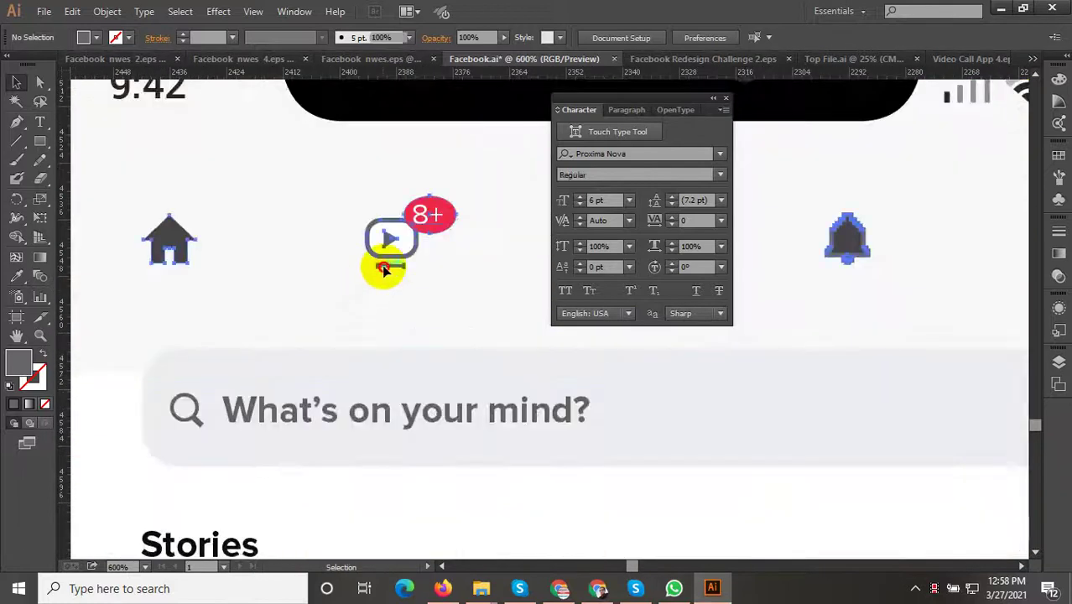
Drill into the phone group and select the thin underline bar under the video icon
double_click(384, 268)
double_click(389, 269)
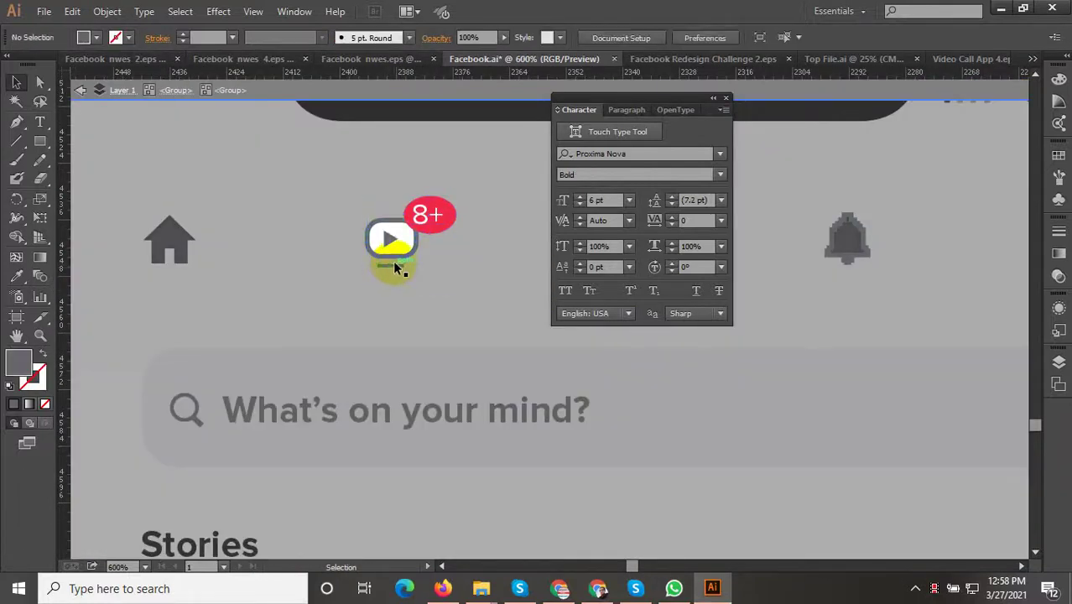
double_click(395, 268)
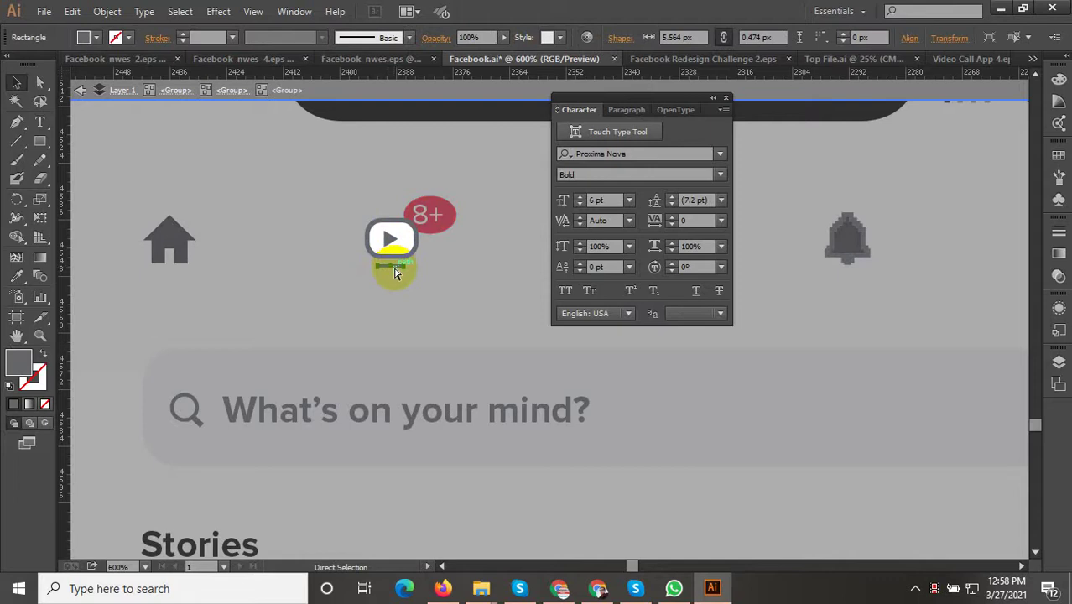
double_click(362, 303)
scroll(362, 303, "up", 2)
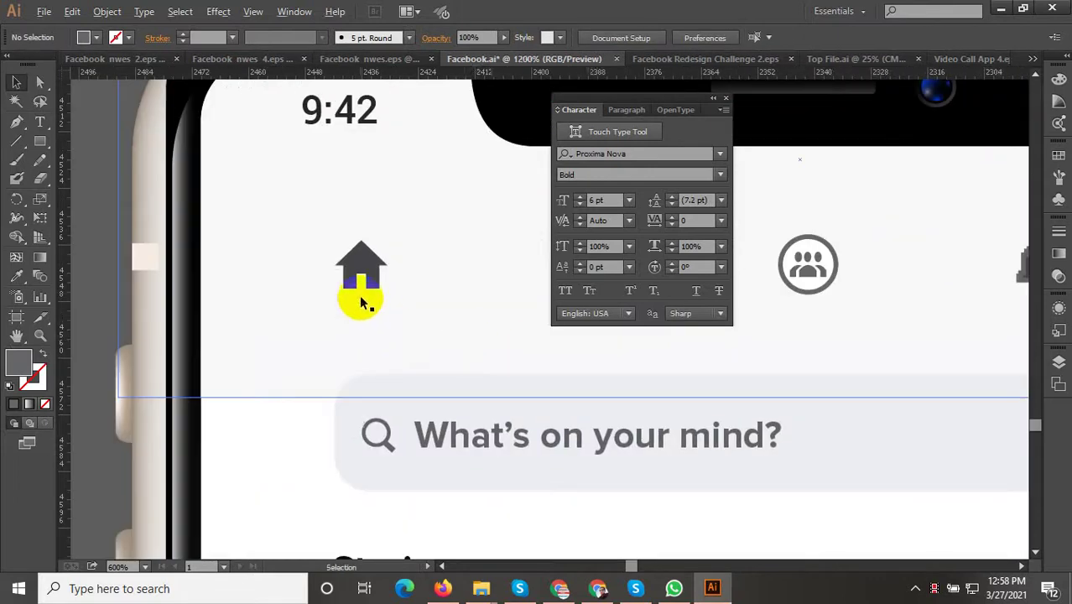
scroll(361, 302, "up", 3)
Move the bar beneath the home icon, widen it to about 9 px and level it
mouse_move(522, 316)
left_mouse_down()
mouse_move(345, 282)
mouse_move(405, 281)
left_mouse_up()
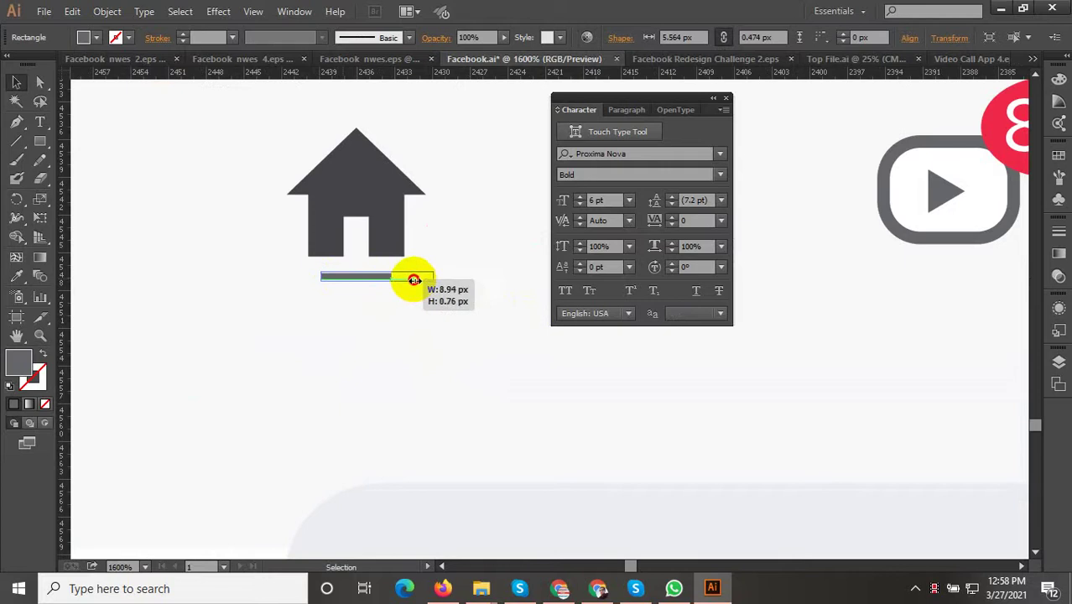
left_click_drag(414, 279, 425, 285)
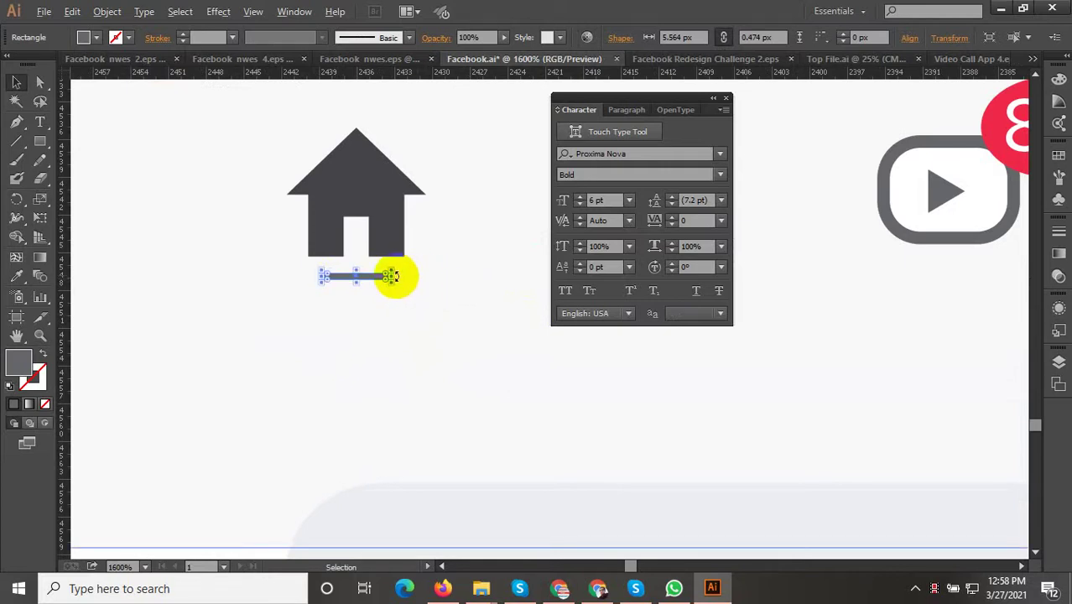
left_click_drag(411, 275, 389, 275)
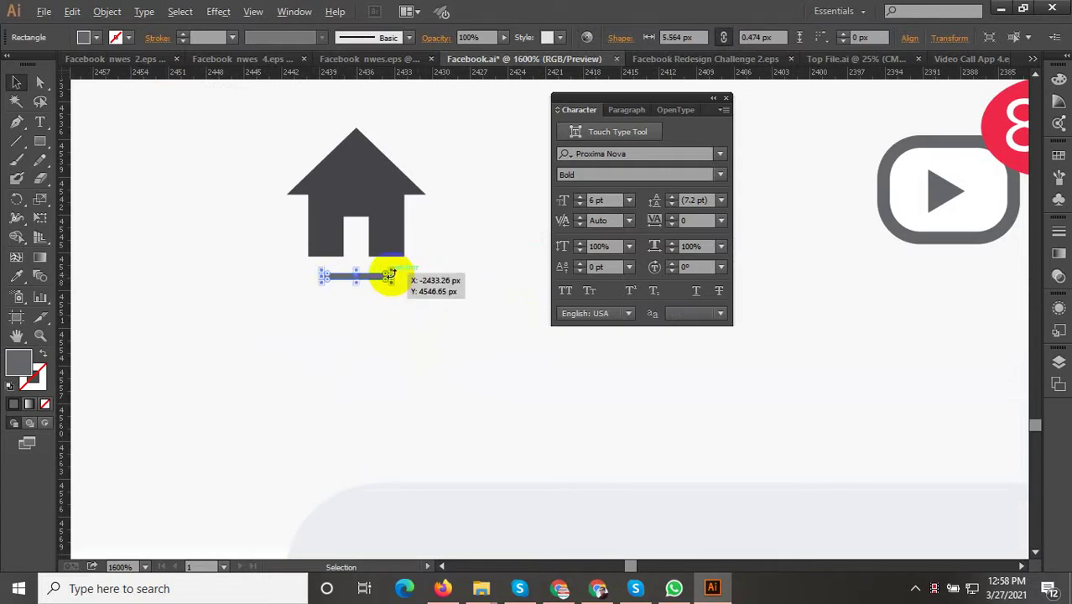
scroll(388, 279, "up", 2)
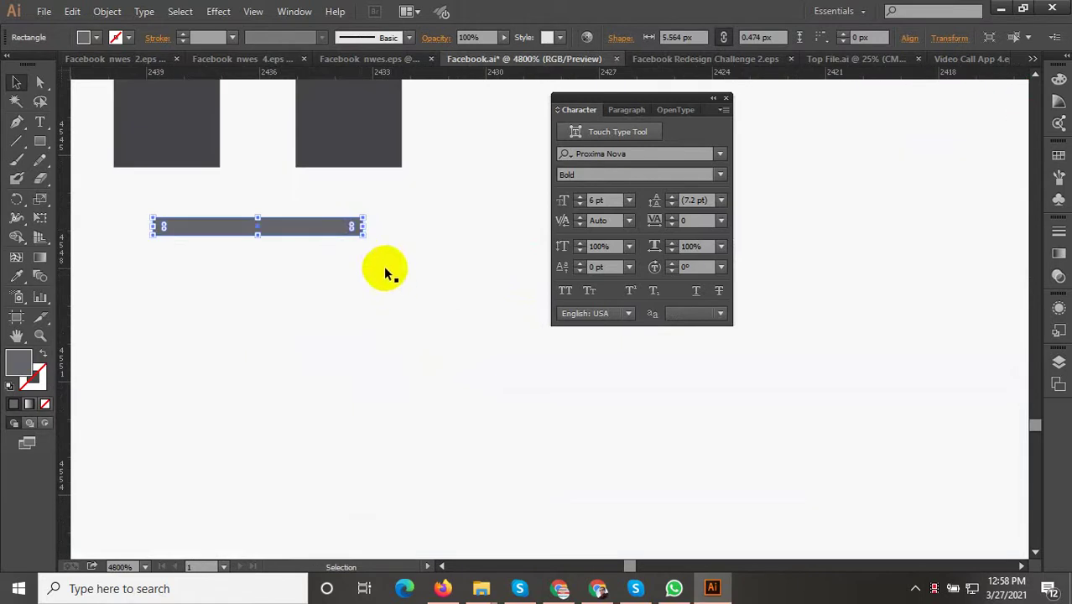
mouse_move(363, 228)
left_mouse_down()
mouse_move(428, 226)
mouse_move(426, 311)
left_mouse_up()
scroll(380, 277, "down", 3)
scroll(429, 242, "up", 3)
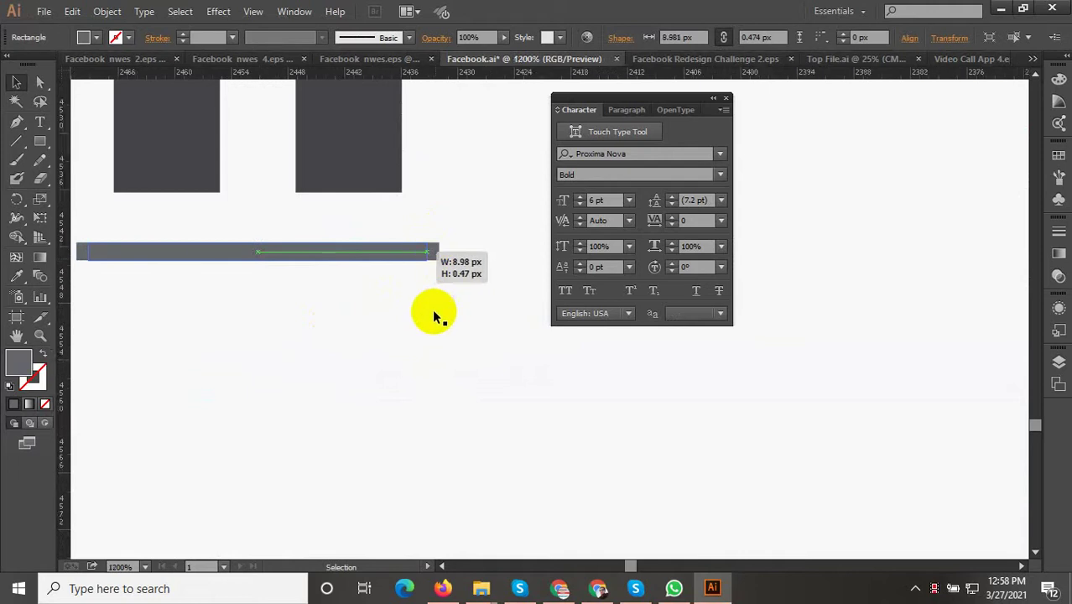
scroll(412, 316, "down", 5)
scroll(337, 318, "down", 3)
scroll(193, 313, "down", 3)
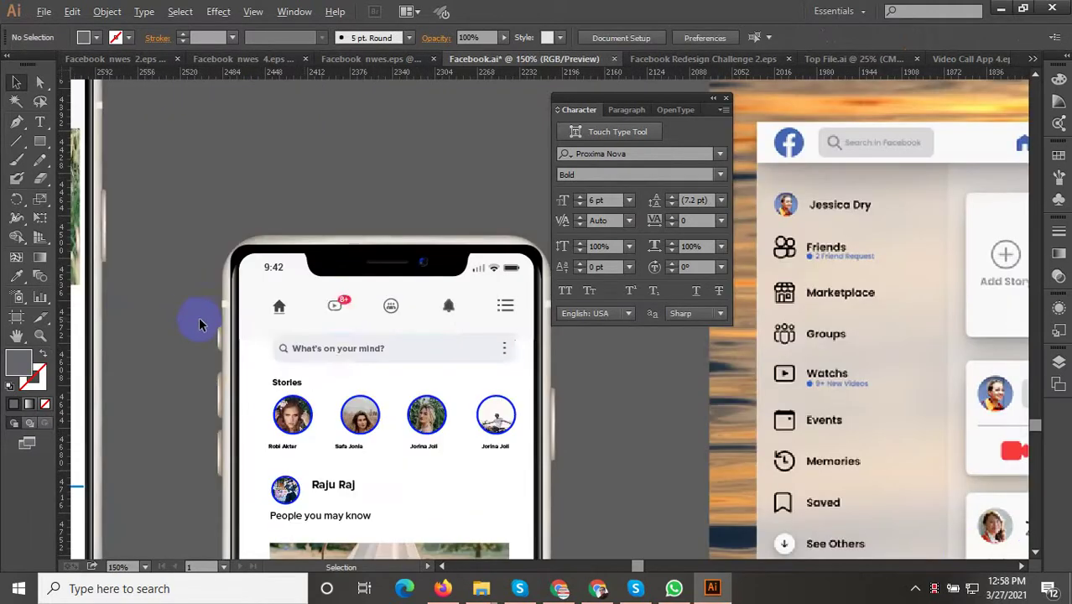
scroll(202, 318, "down", 3)
left_click_drag(424, 279, 448, 218)
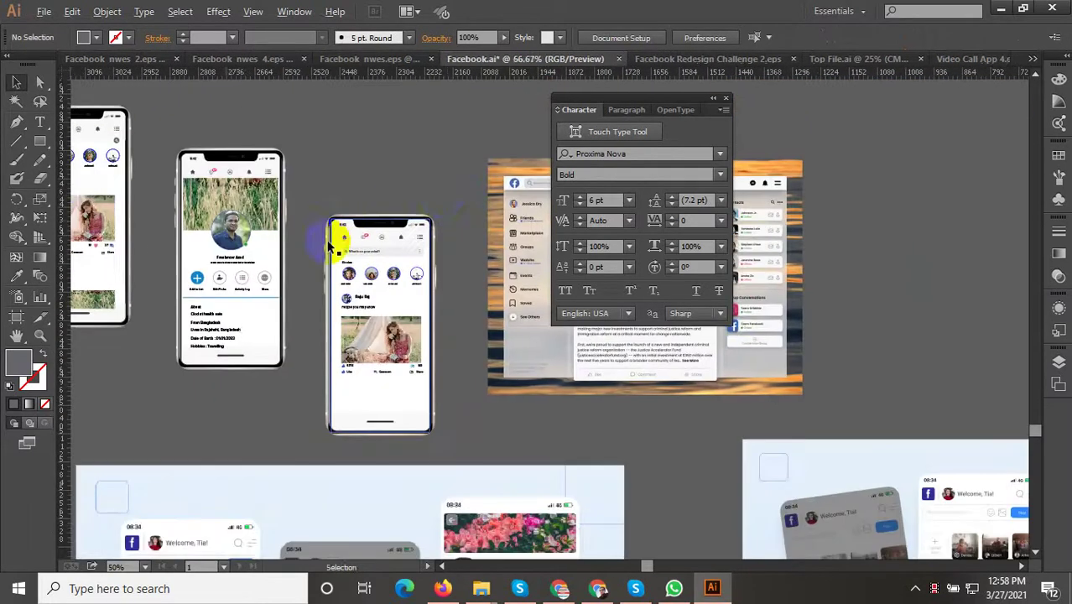
scroll(335, 239, "up", 3)
scroll(335, 218, "up", 2)
left_click(331, 214)
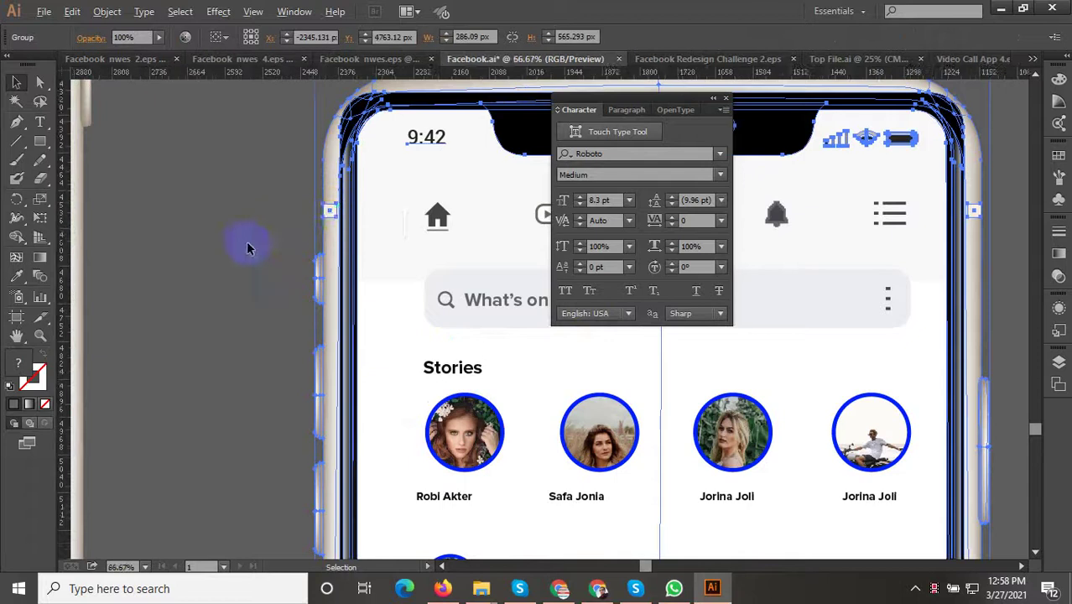
scroll(260, 239, "down", 4)
scroll(369, 243, "down", 2)
left_click_drag(433, 355, 460, 350)
scroll(459, 349, "up", 3)
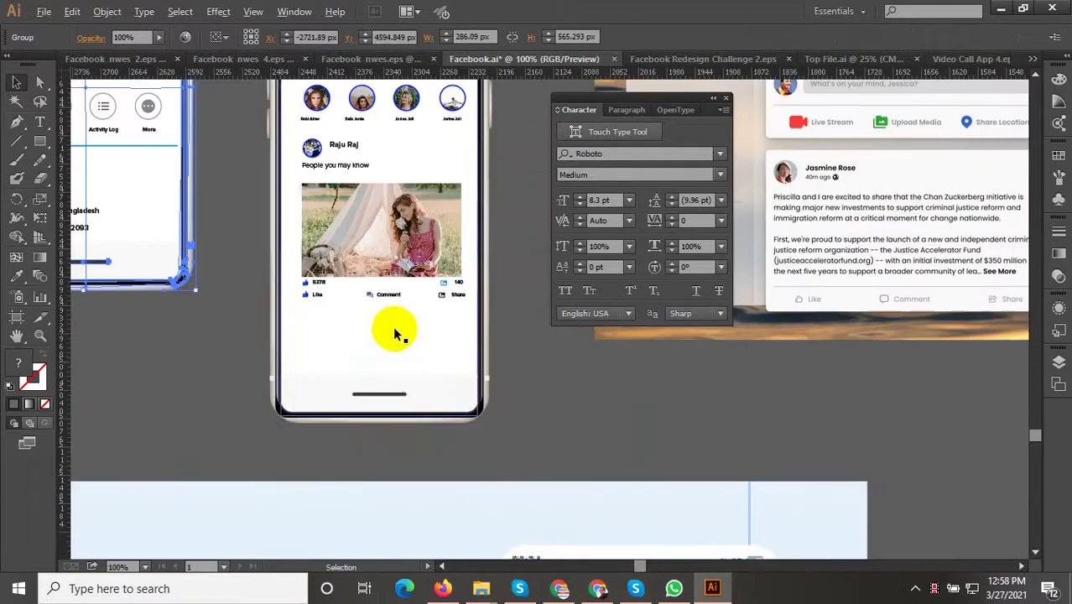
left_click(527, 359)
scroll(434, 393, "down", 1)
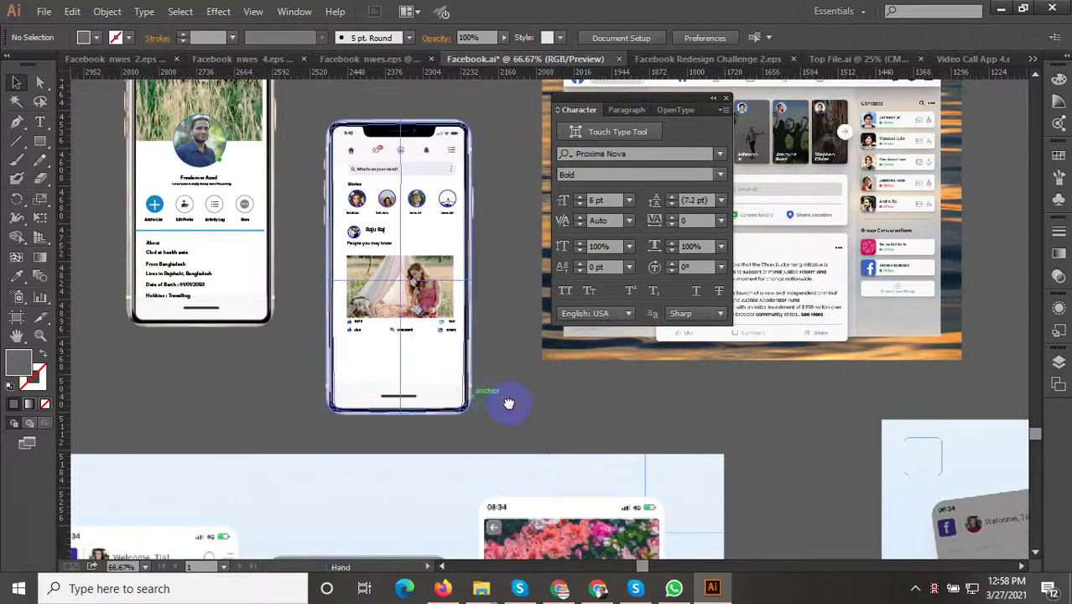
left_click_drag(509, 402, 517, 421)
scroll(519, 417, "down", 1)
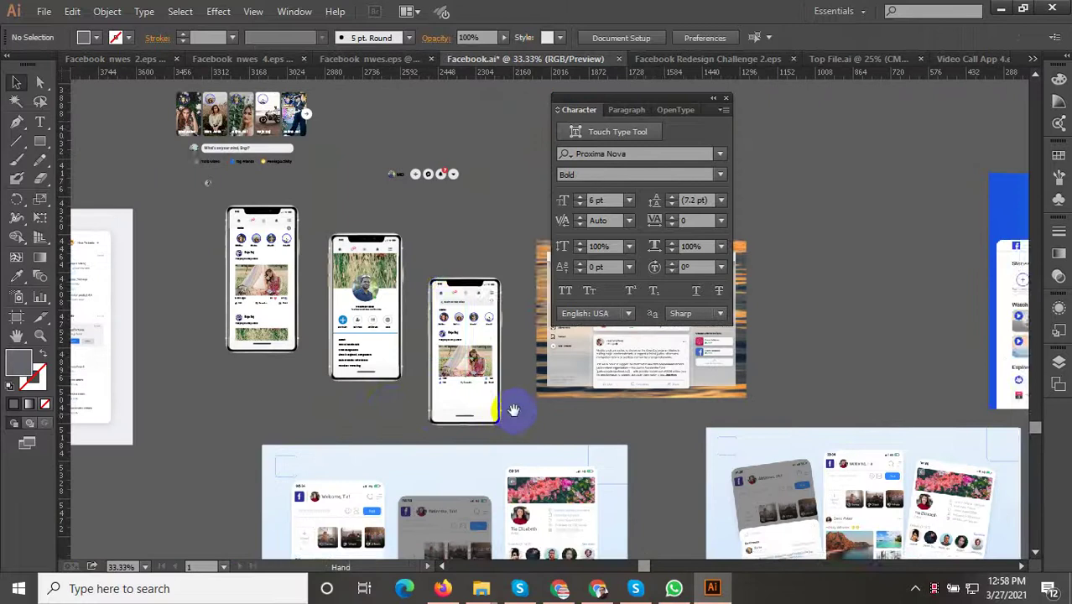
scroll(286, 266, "up", 2)
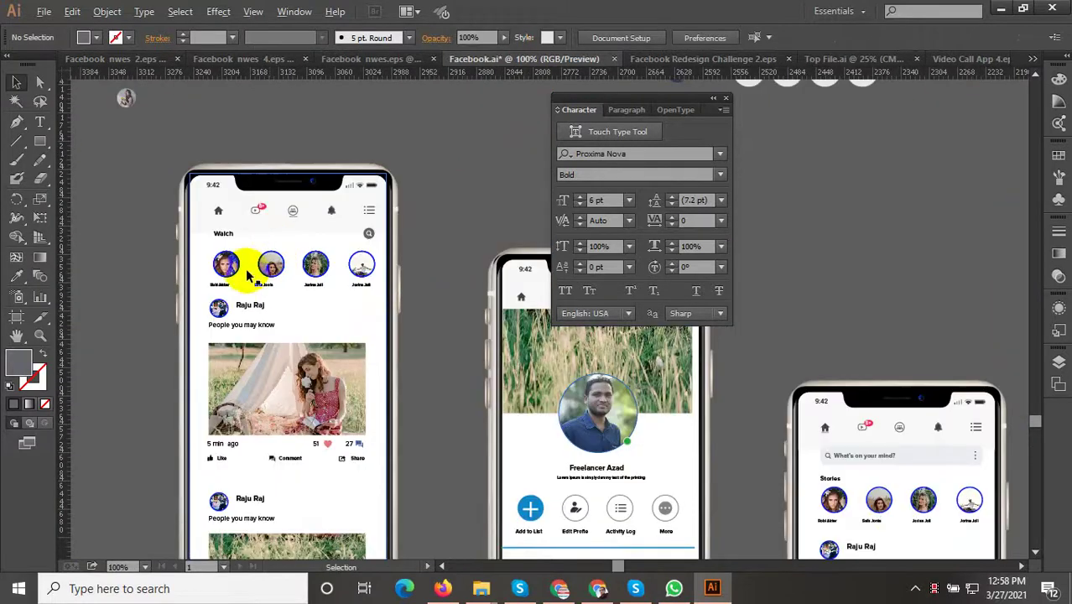
scroll(243, 263, "down", 1)
left_click_drag(329, 270, 278, 248)
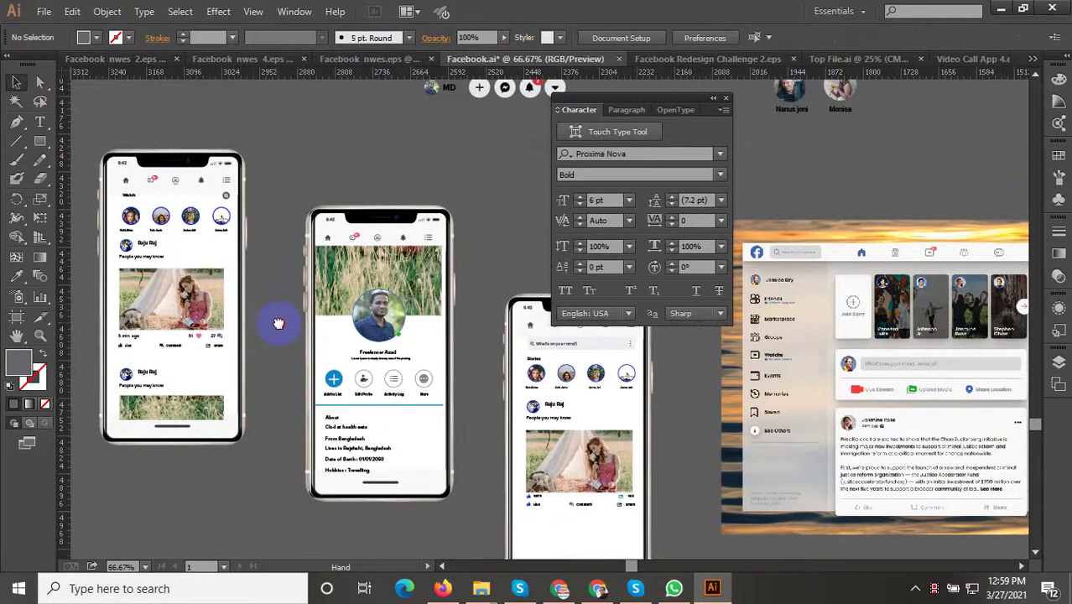
left_click_drag(278, 323, 273, 304)
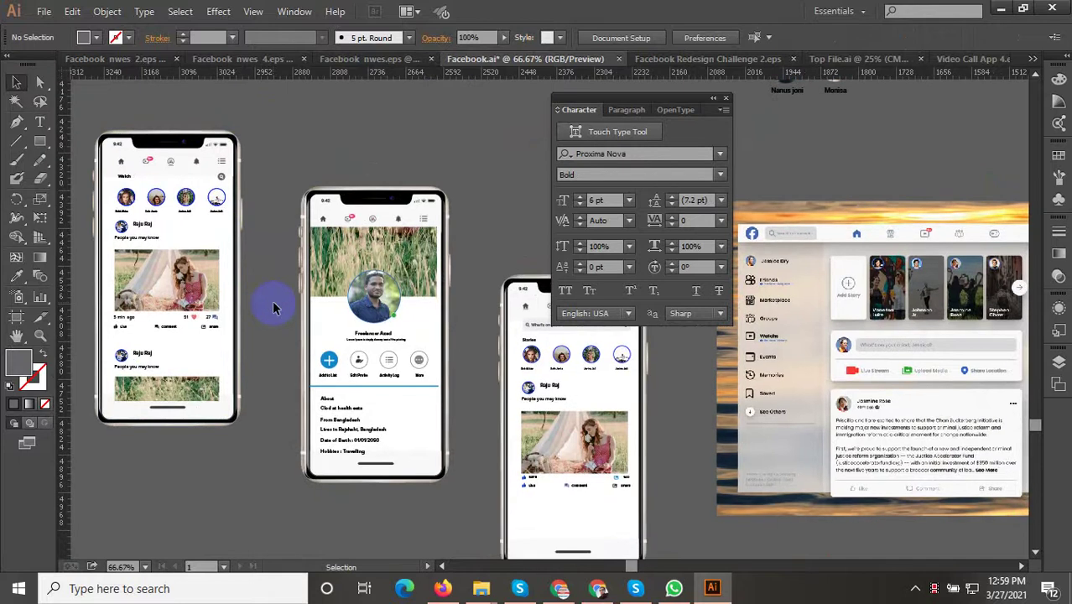
scroll(311, 306, "down", 2)
mouse_move(239, 259)
left_mouse_down()
mouse_move(371, 400)
mouse_move(430, 413)
left_mouse_up()
scroll(251, 252, "up", 1)
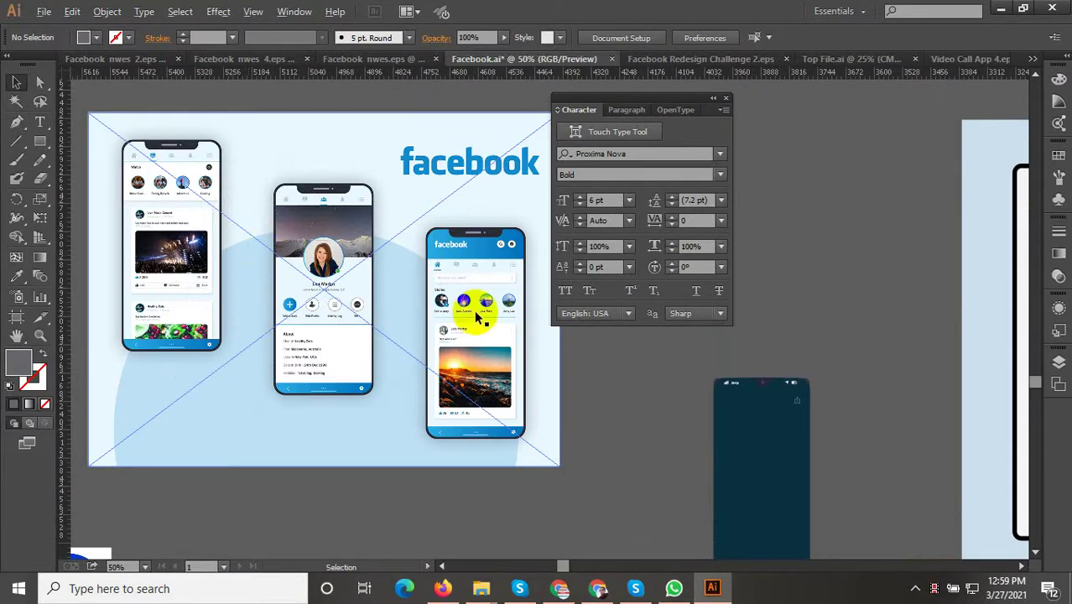
scroll(488, 271, "up", 2)
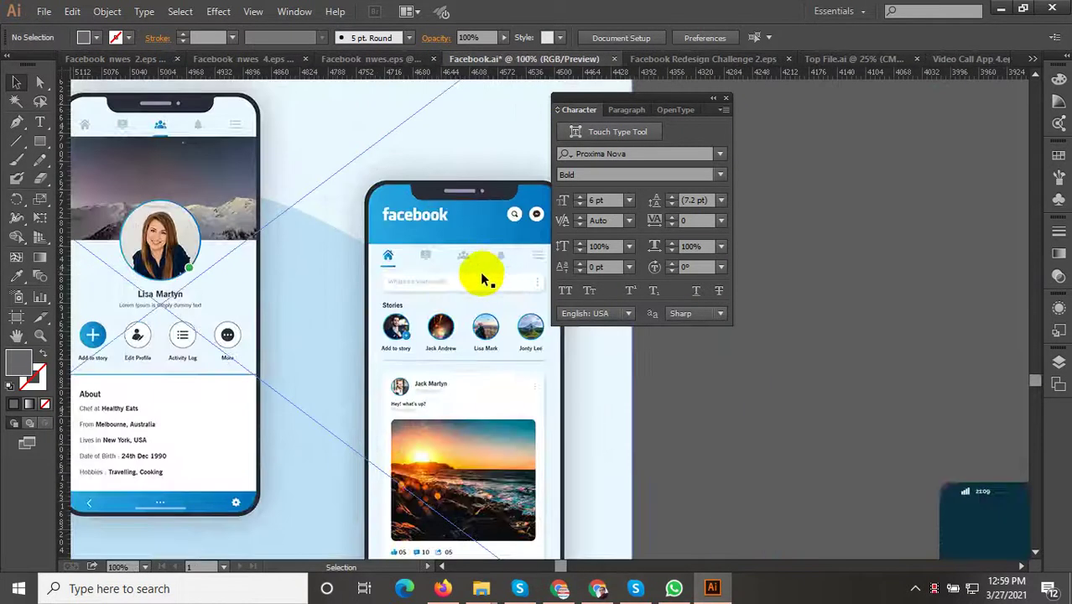
scroll(470, 294, "down", 1)
scroll(461, 315, "down", 1)
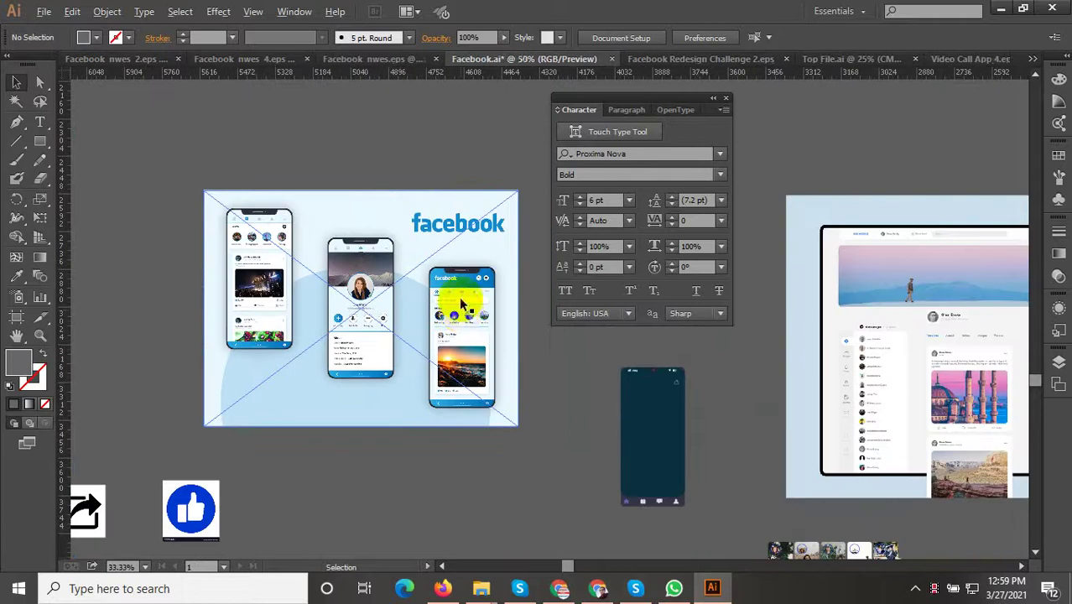
scroll(469, 277, "up", 1)
scroll(471, 271, "up", 2)
scroll(484, 256, "down", 1)
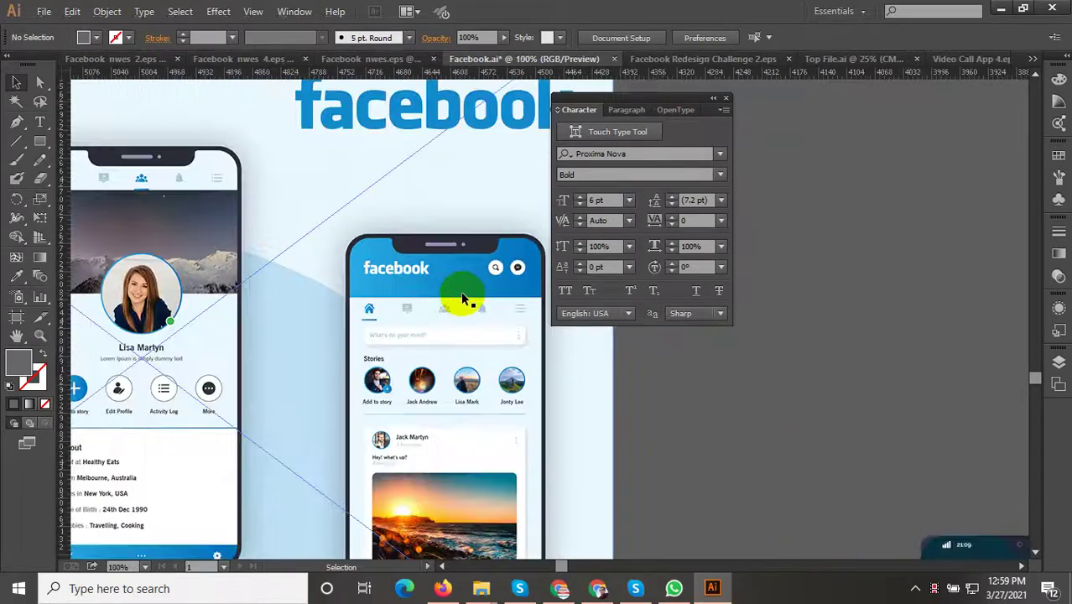
scroll(458, 291, "up", 1)
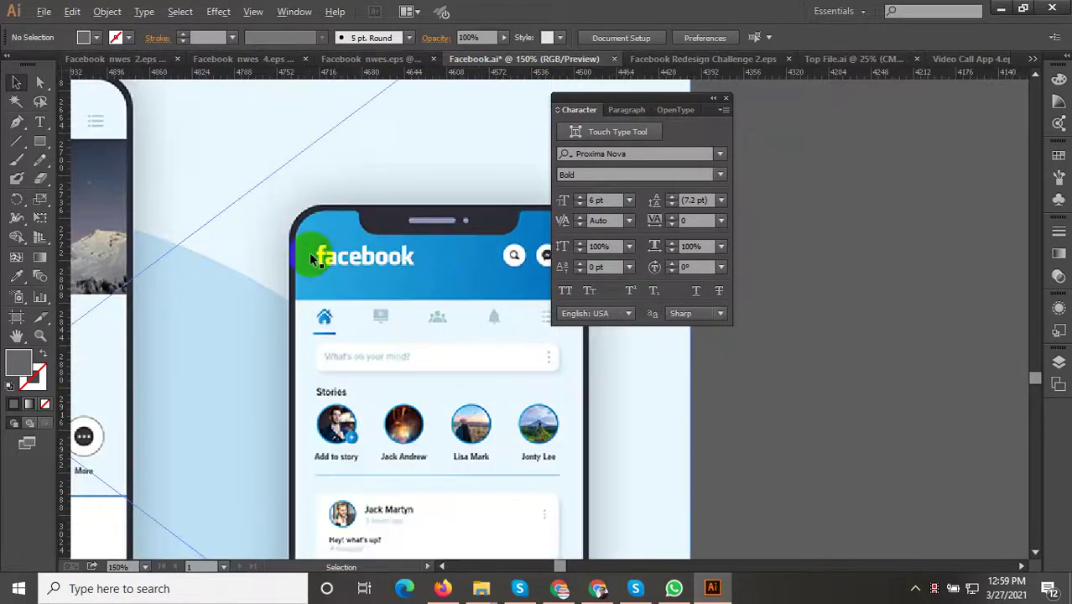
scroll(321, 281, "down", 5)
scroll(495, 390, "down", 1)
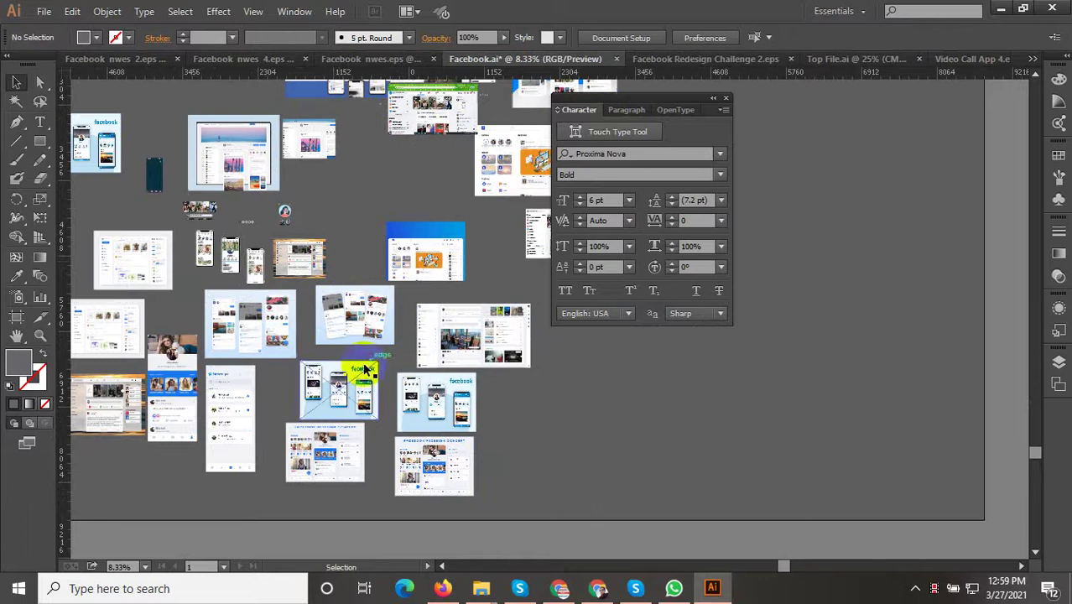
scroll(271, 412, "up", 2)
scroll(462, 467, "down", 1)
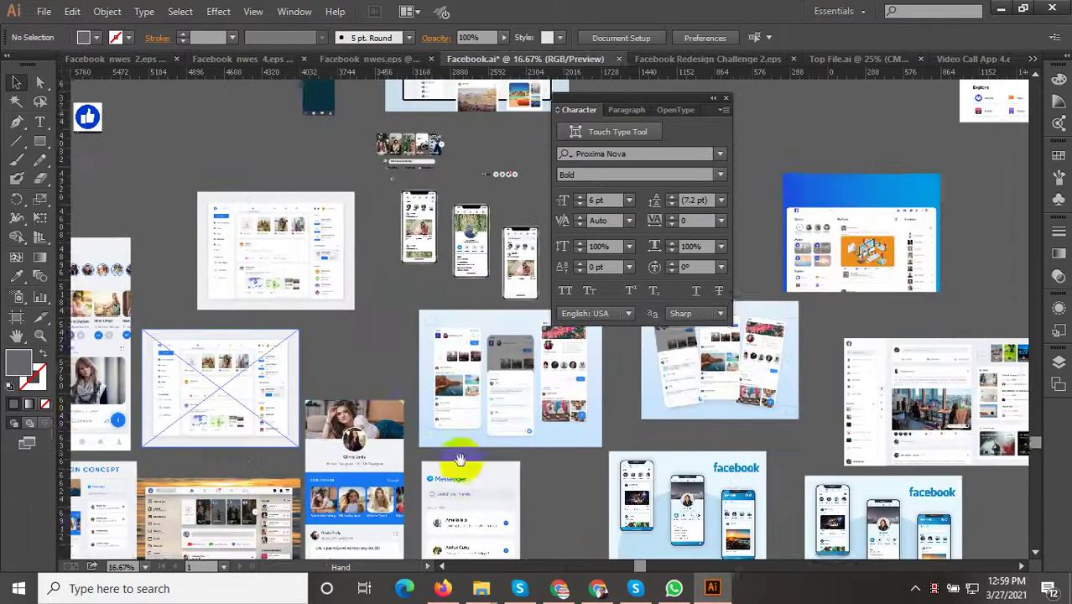
left_click_drag(460, 473, 464, 318)
scroll(464, 319, "down", 2)
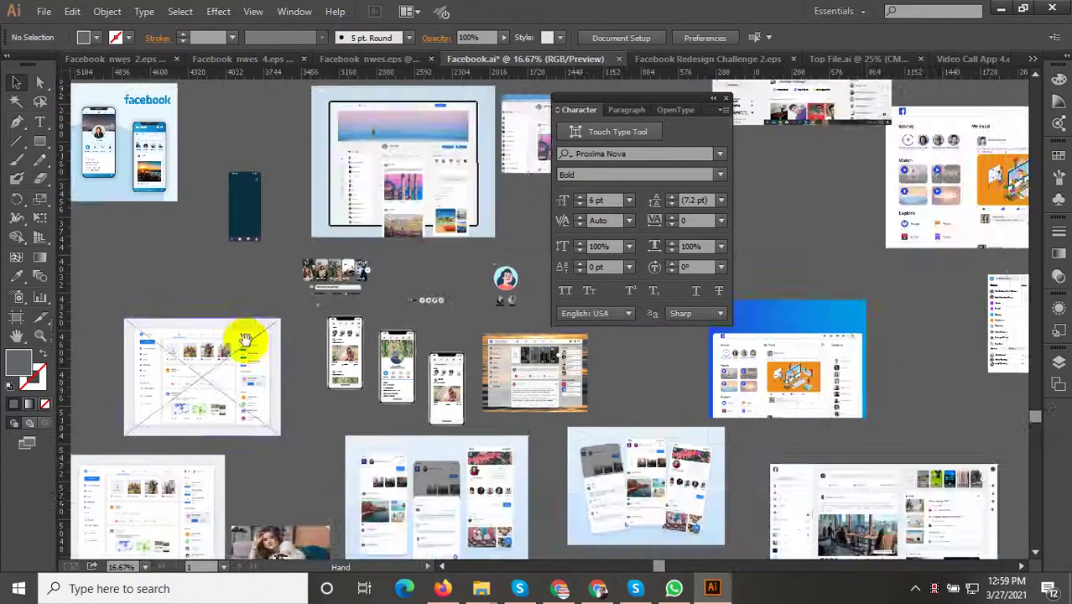
scroll(472, 404, "up", 4)
scroll(472, 404, "up", 1)
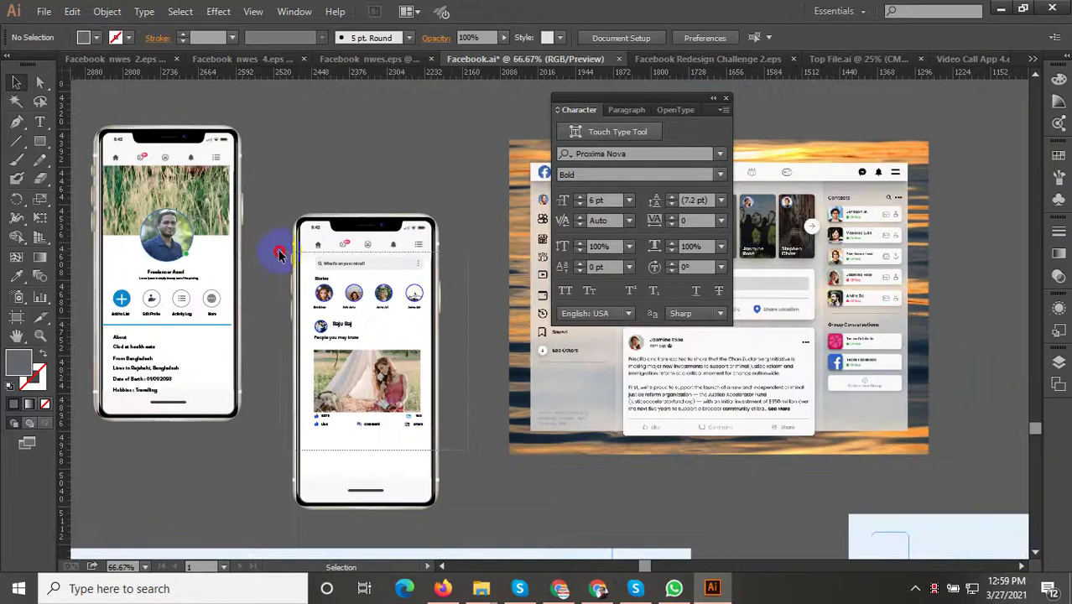
Shift the second phone's feed content down about 71 px and enlarge it from the top-left corner
left_click(419, 240)
scroll(440, 225, "up", 2)
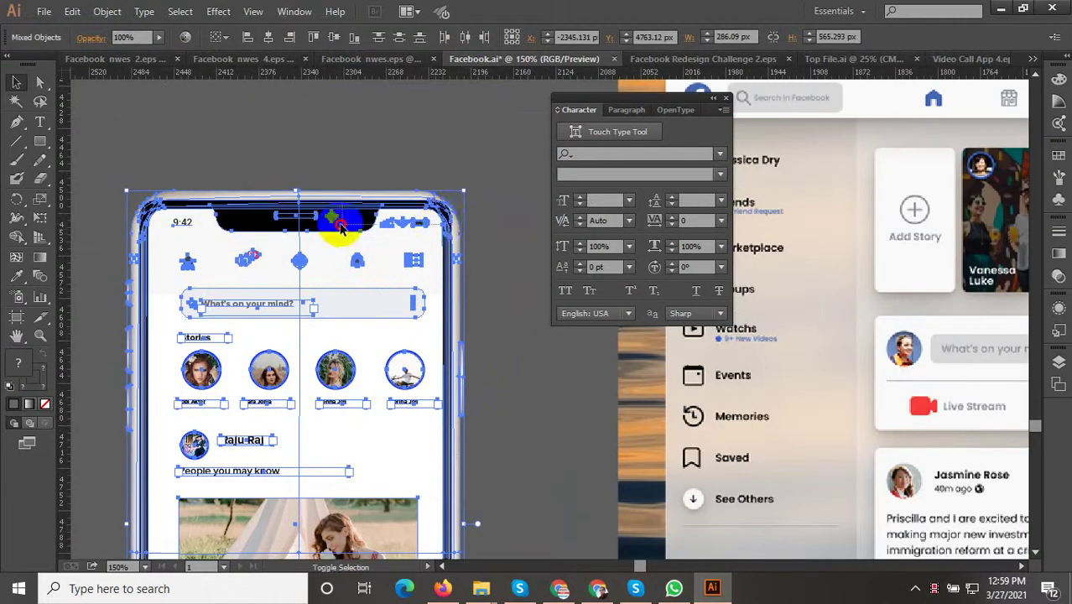
scroll(349, 270, "down", 2)
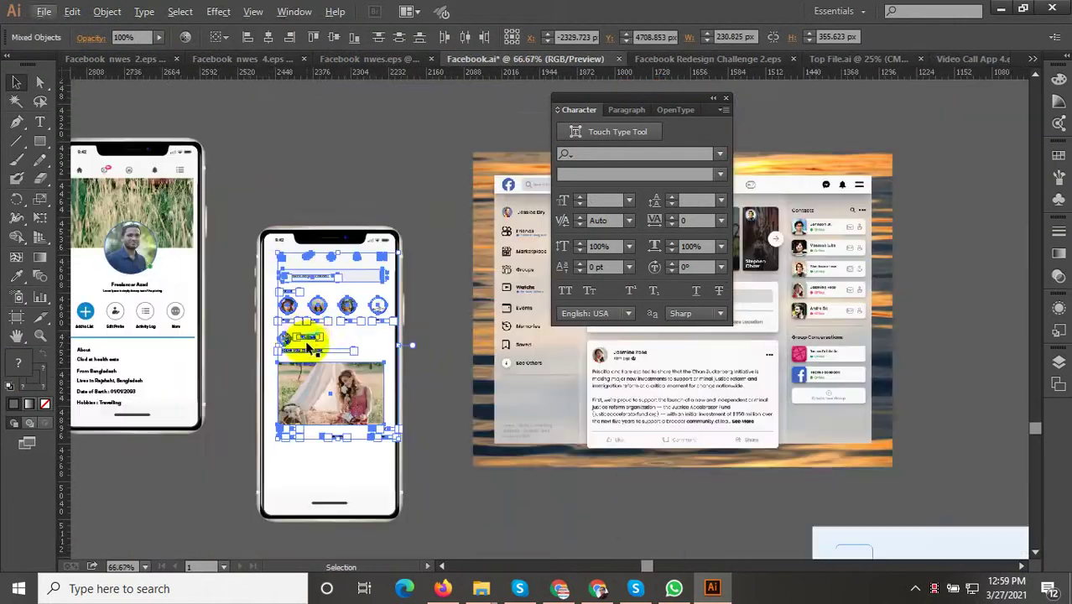
left_click_drag(318, 312, 317, 354)
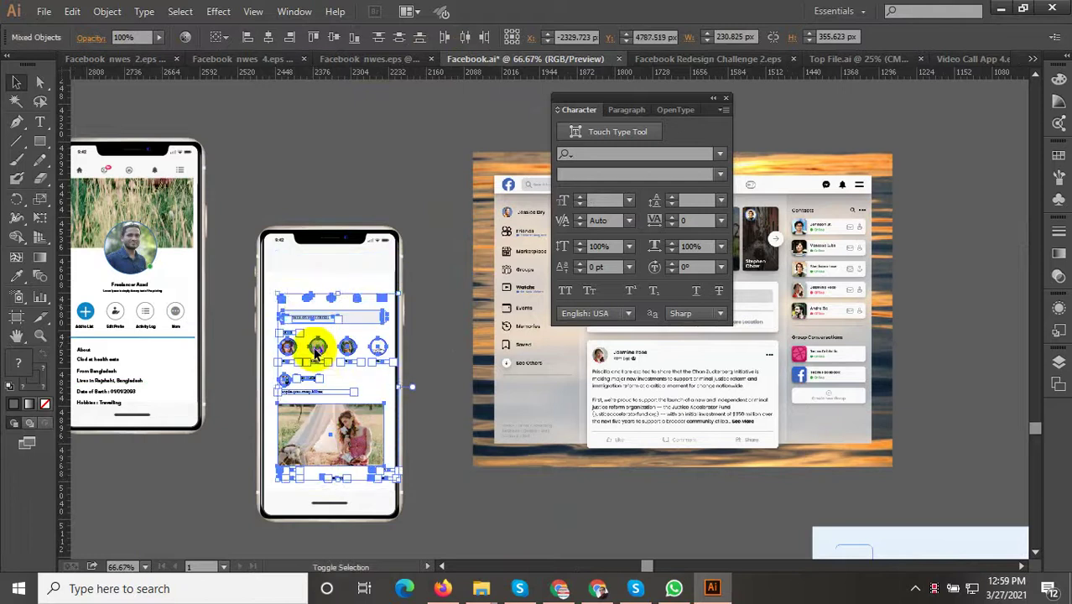
scroll(307, 281, "up", 2)
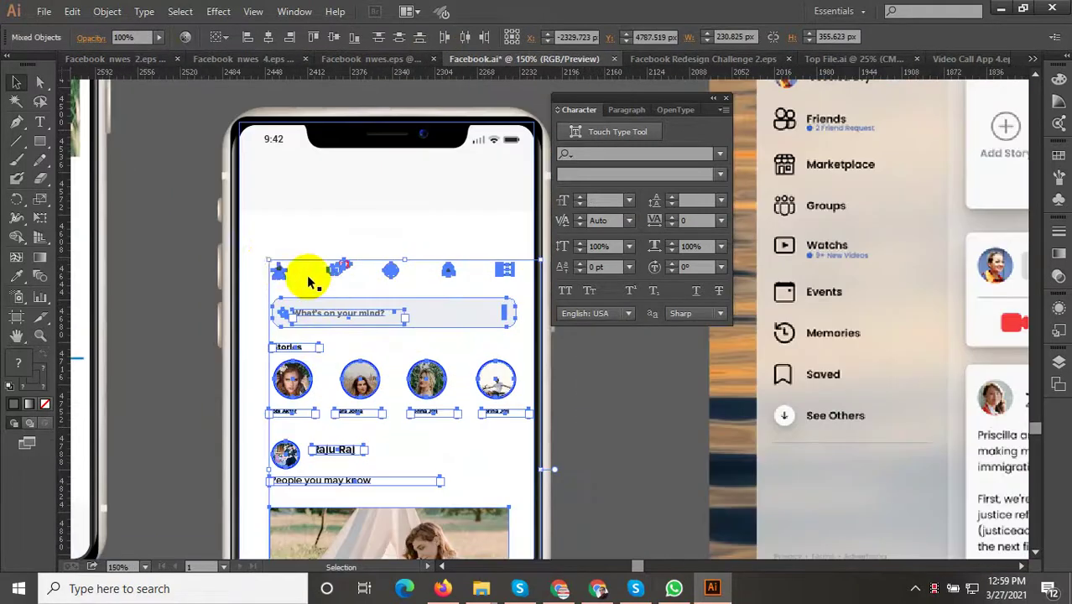
left_click_drag(269, 260, 257, 250)
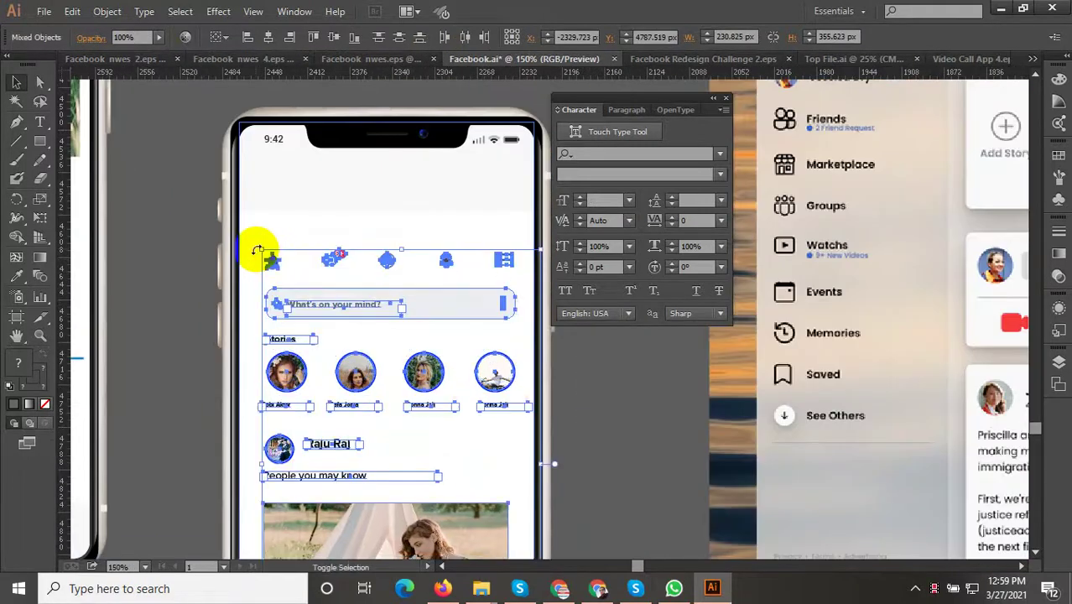
scroll(257, 250, "down", 2)
left_click(430, 311)
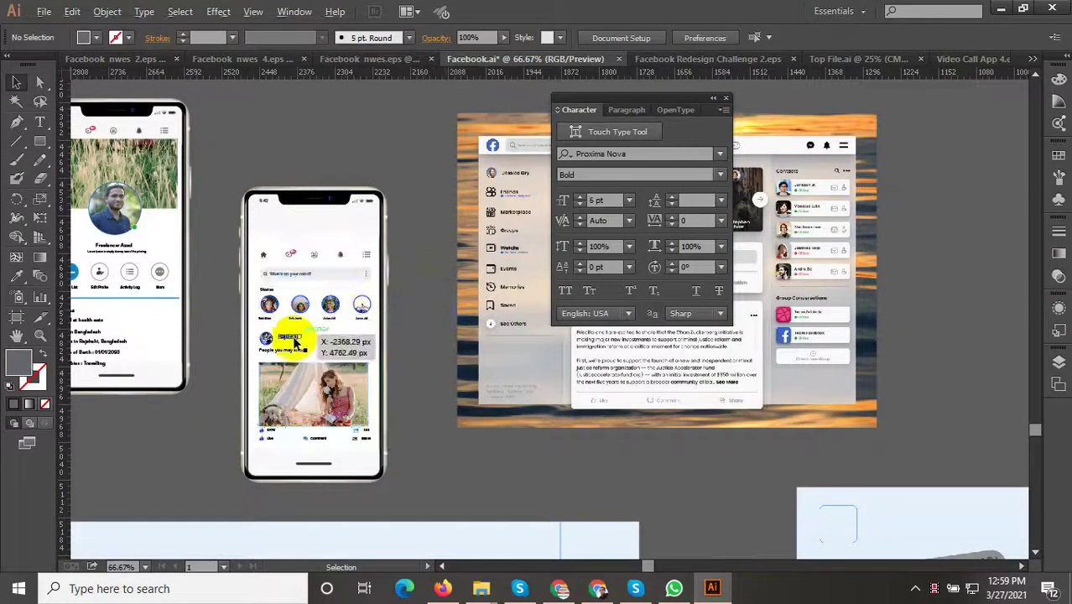
Check the phone's top icon row and whole mockup by selecting them, then deselect
scroll(290, 350, "up", 2)
scroll(442, 327, "down", 2)
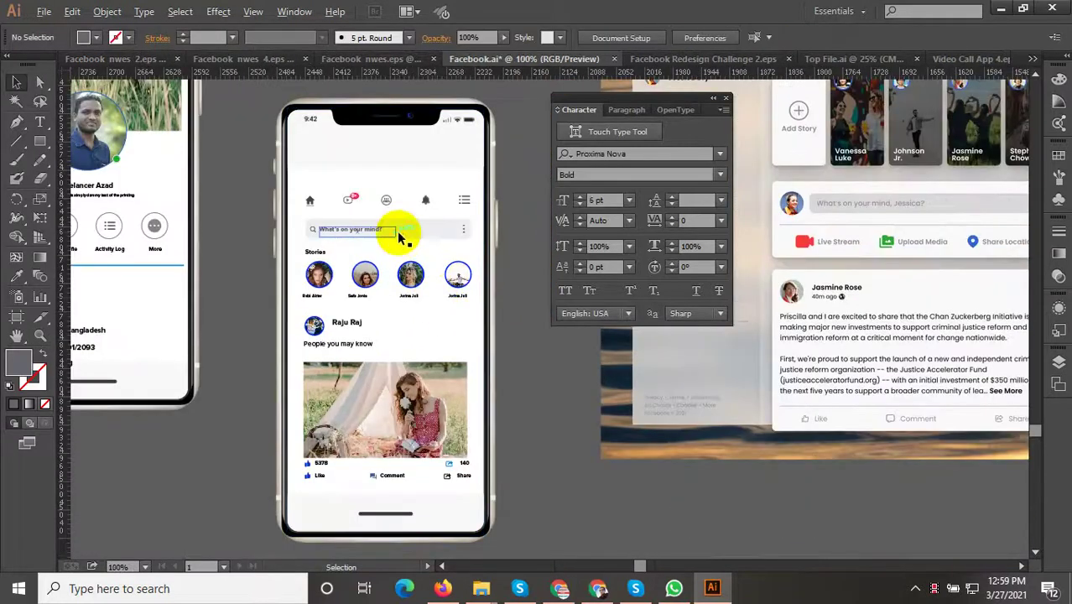
scroll(449, 226, "up", 2)
left_click(419, 188)
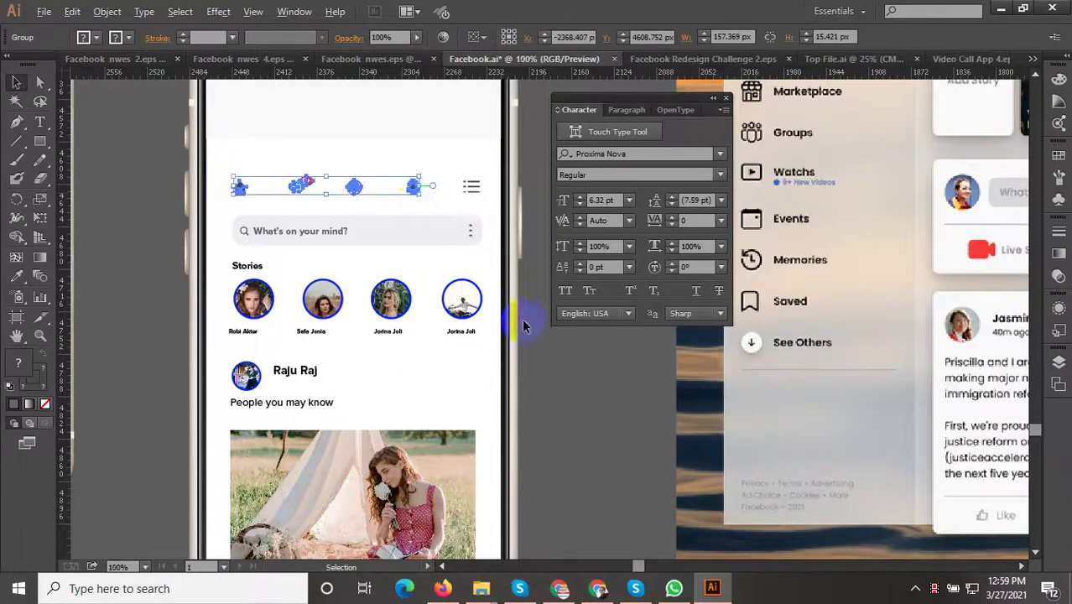
scroll(504, 311, "down", 1)
left_click(429, 199)
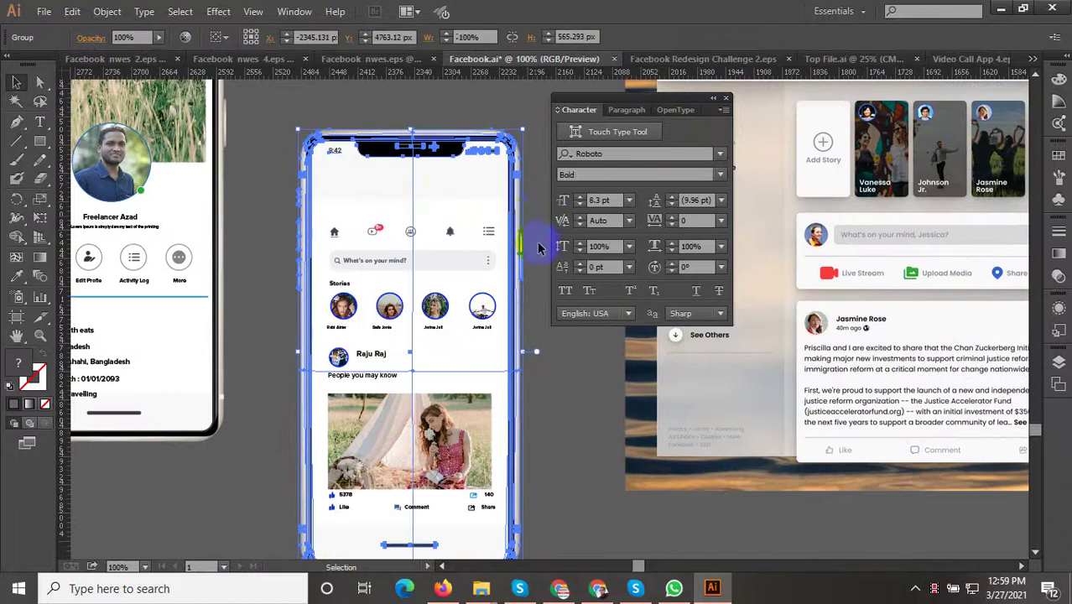
left_click(547, 363)
Pan across the canvas to view the stories row and other artboards
scroll(547, 363, "down", 1)
scroll(546, 363, "down", 1)
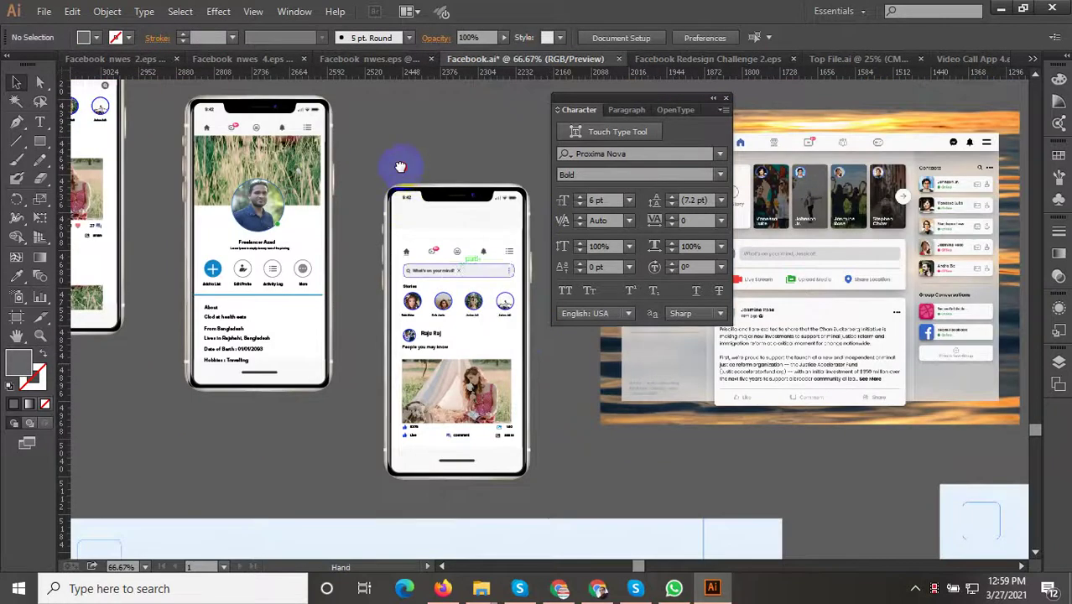
left_click_drag(401, 166, 557, 323)
mouse_move(209, 125)
left_mouse_down()
mouse_move(258, 232)
mouse_move(497, 438)
left_mouse_up()
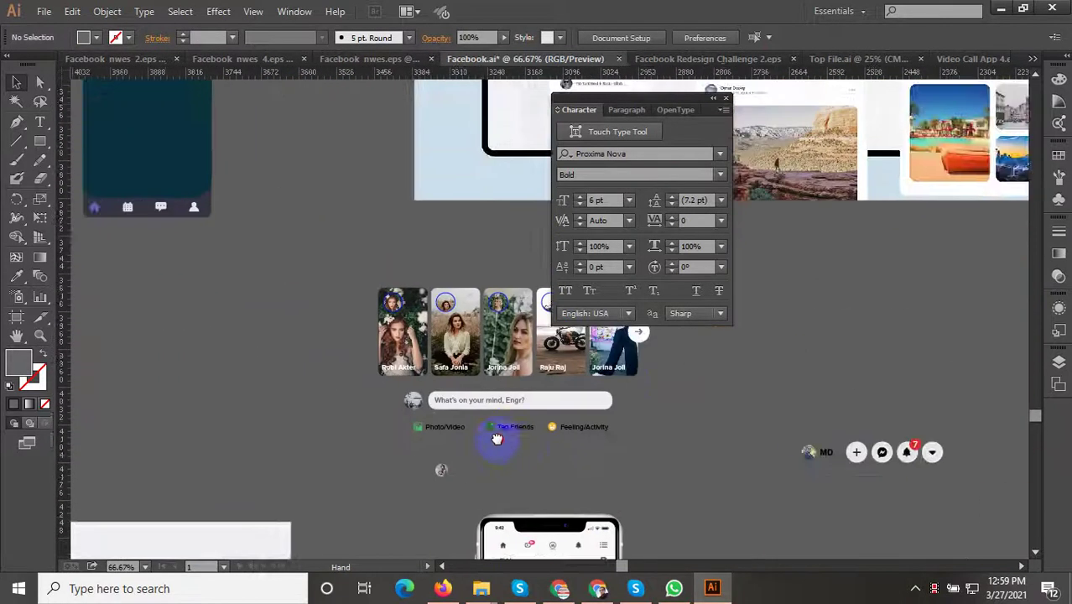
left_click_drag(219, 271, 346, 355)
scroll(282, 103, "down", 2)
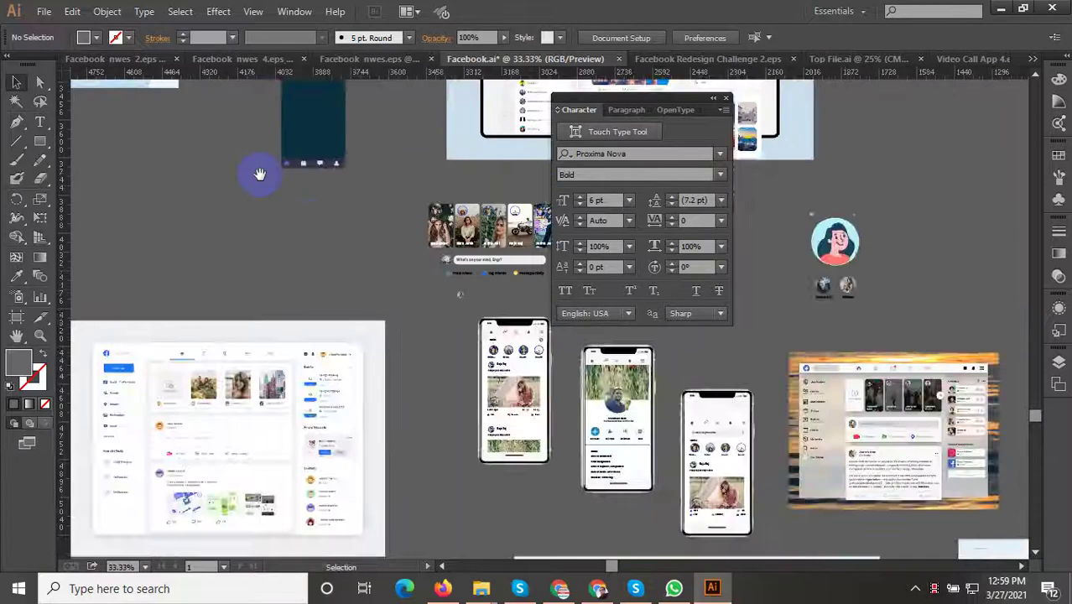
scroll(471, 391, "up", 1)
scroll(343, 196, "up", 2)
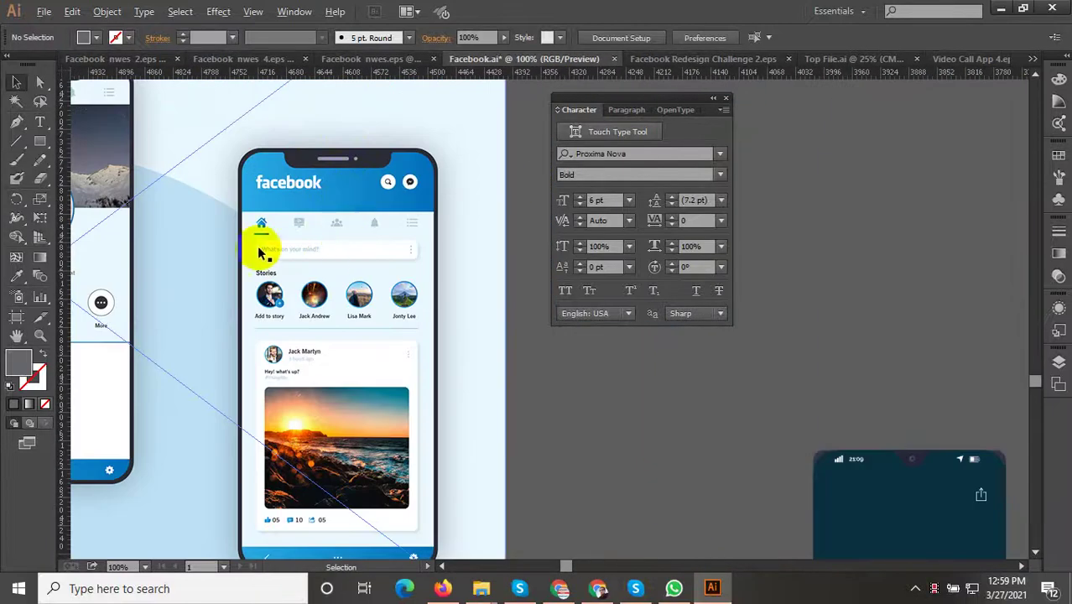
Enter the phone's clipped screen group and select the rectangle at the top of the screen
scroll(216, 223, "down", 5)
mouse_move(418, 364)
left_mouse_down()
mouse_move(343, 313)
mouse_move(425, 390)
mouse_move(378, 307)
mouse_move(396, 291)
left_mouse_up()
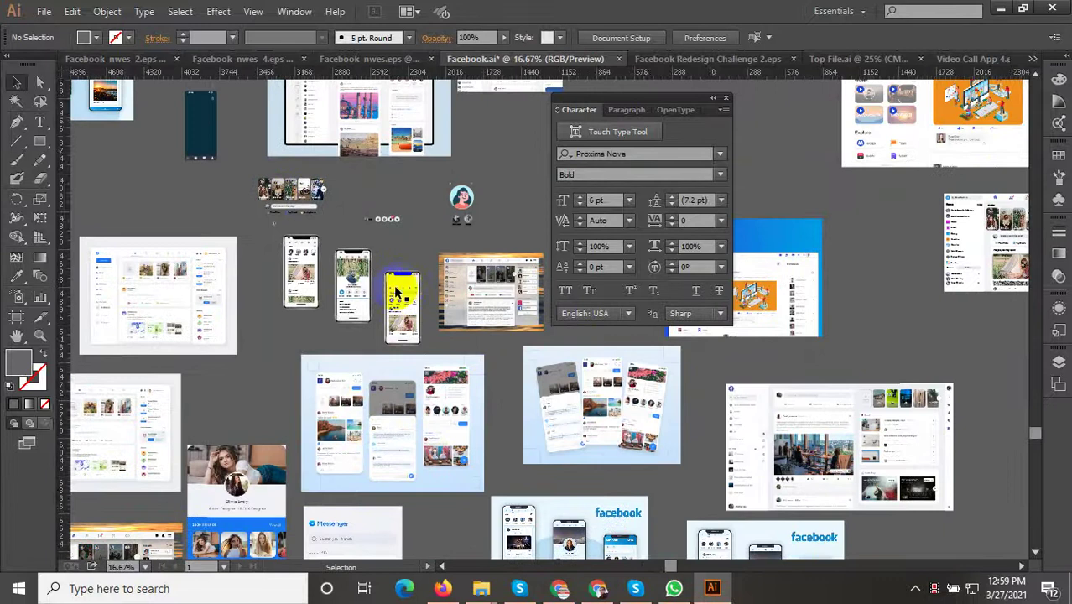
scroll(399, 292, "up", 3)
scroll(428, 271, "up", 3)
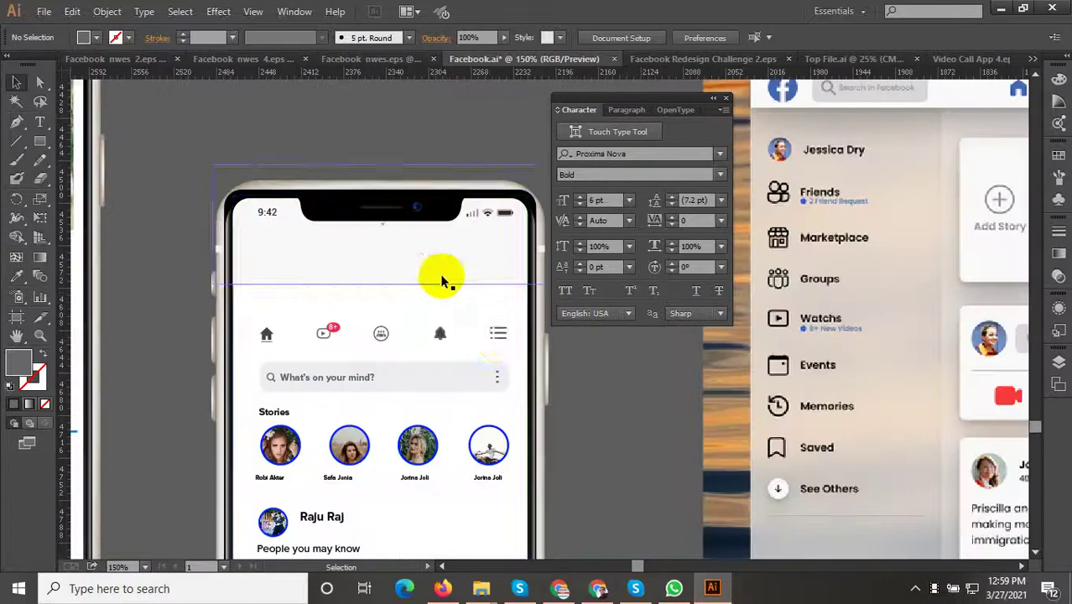
double_click(379, 273)
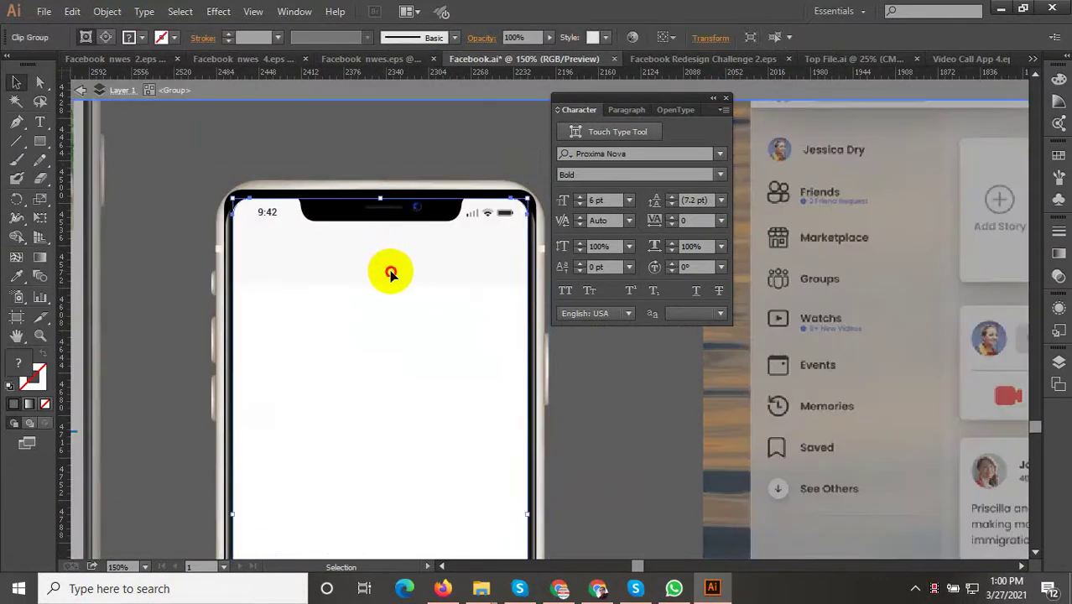
double_click(390, 274)
left_click(419, 268)
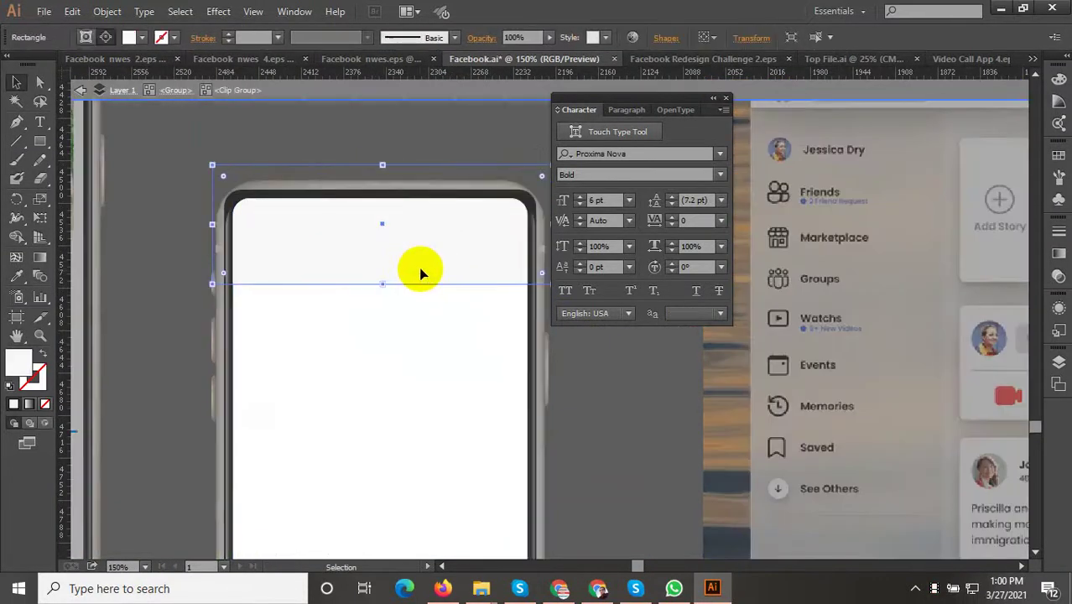
left_click(256, 285)
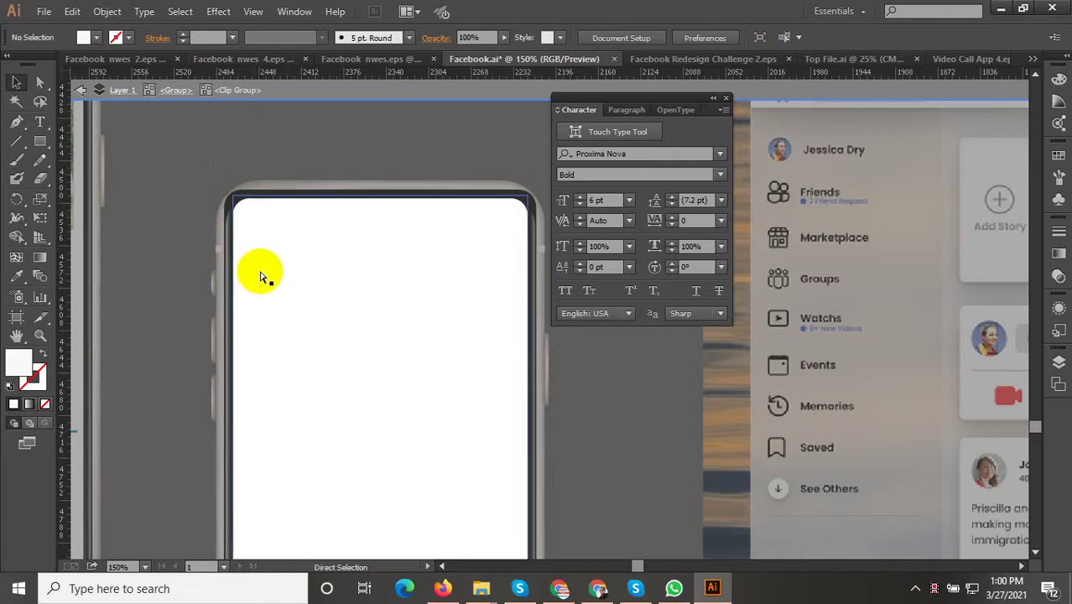
left_click(261, 271)
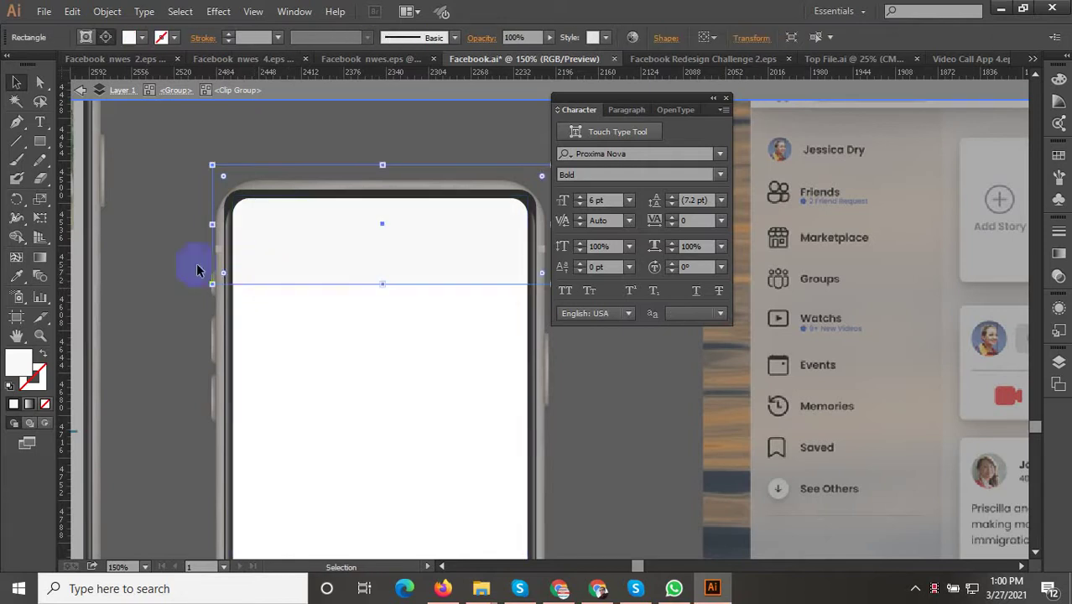
Try a dark green fill for the top rectangle, then cancel, keeping it white
double_click(26, 358)
left_click(300, 227)
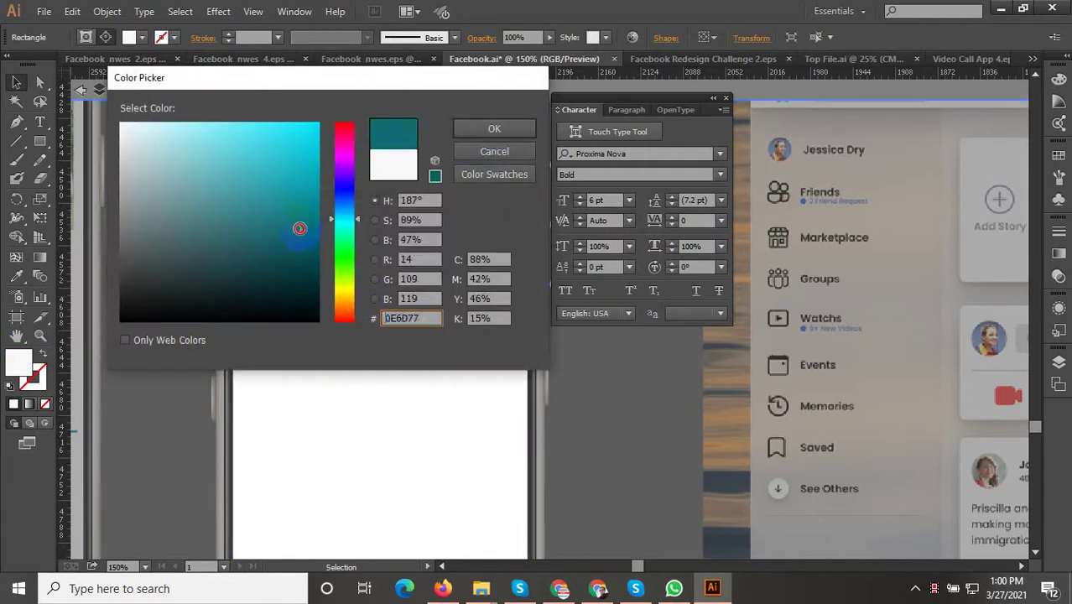
left_click(307, 262)
mouse_move(342, 223)
left_mouse_down()
mouse_move(346, 265)
mouse_move(339, 252)
left_mouse_up()
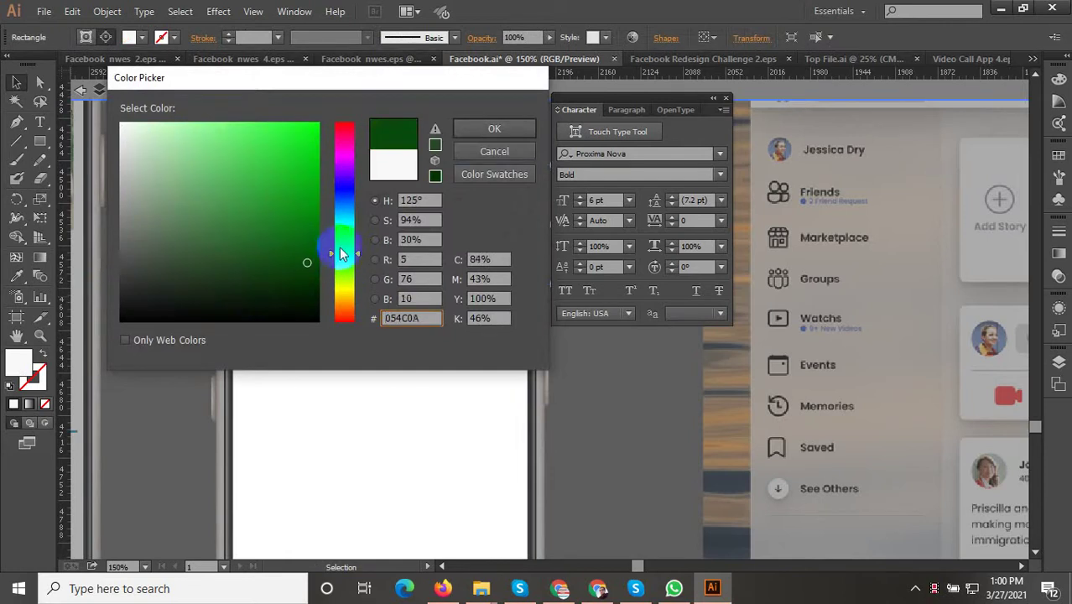
left_click(268, 281)
left_click(517, 154)
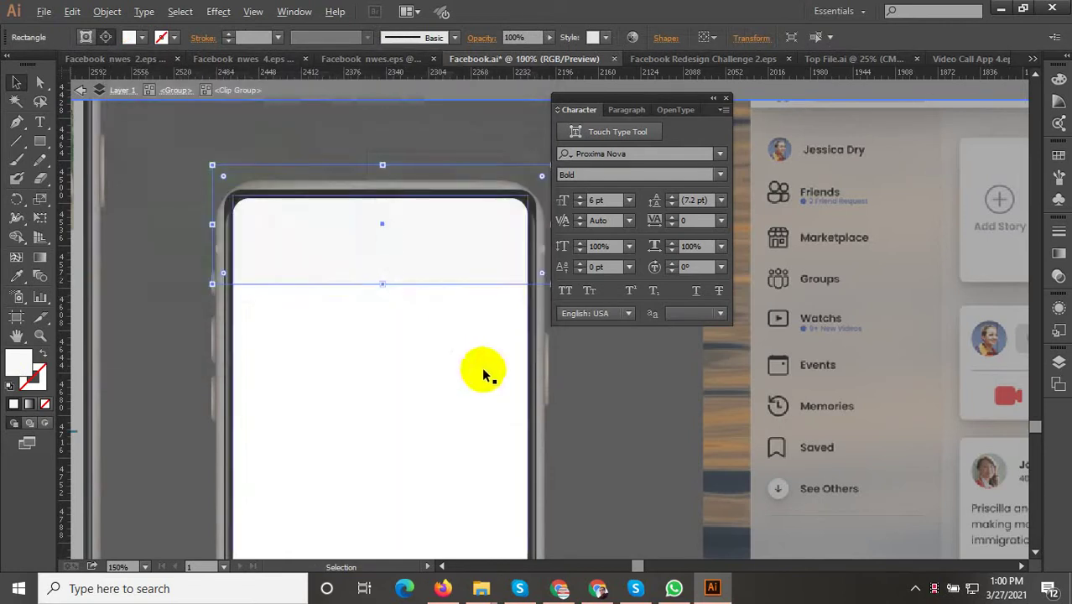
Fill the top screen rectangle with bright blue 0650F7
scroll(481, 367, "down", 3)
double_click(21, 359)
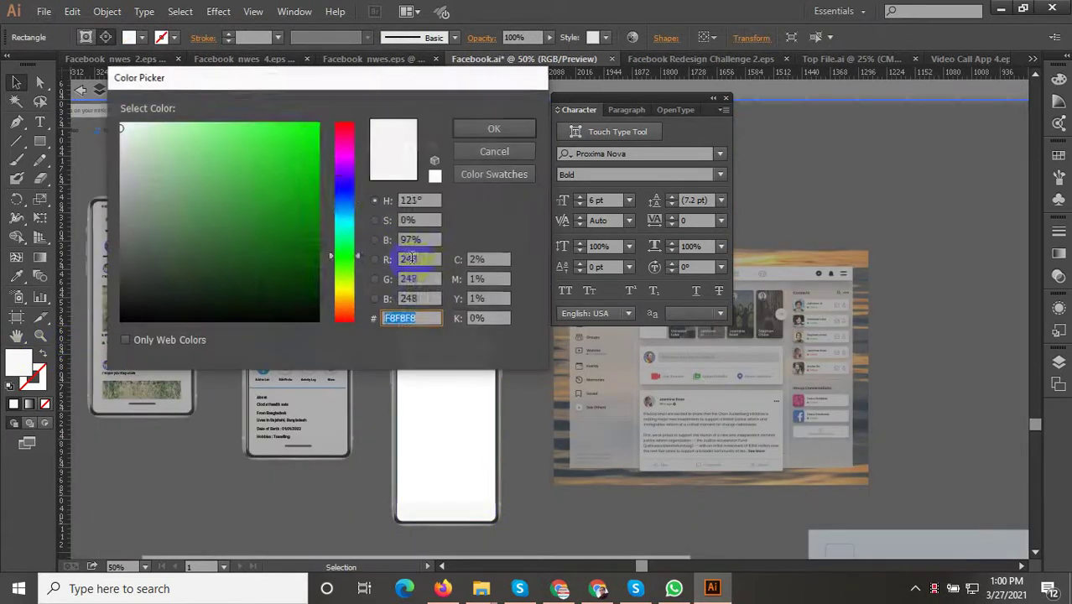
left_click(338, 198)
left_click_drag(312, 187, 328, 171)
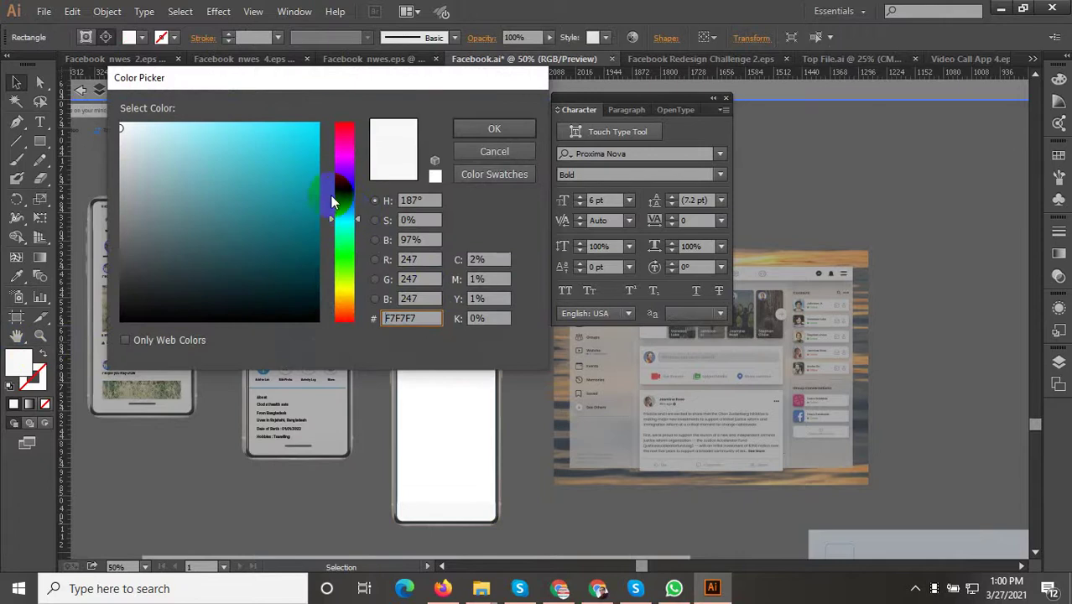
left_click(318, 134)
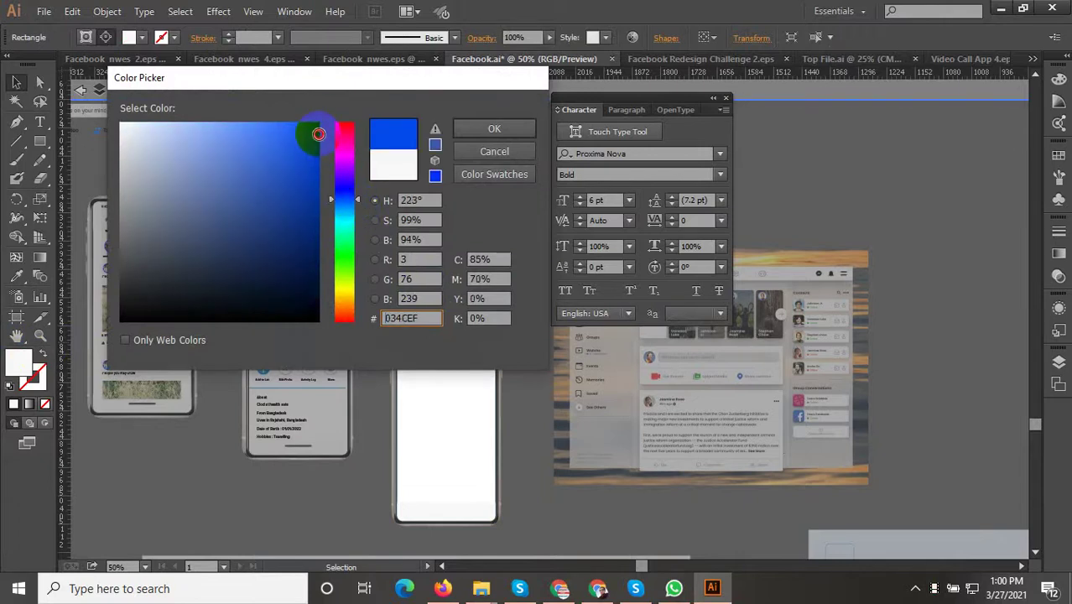
left_click(457, 127)
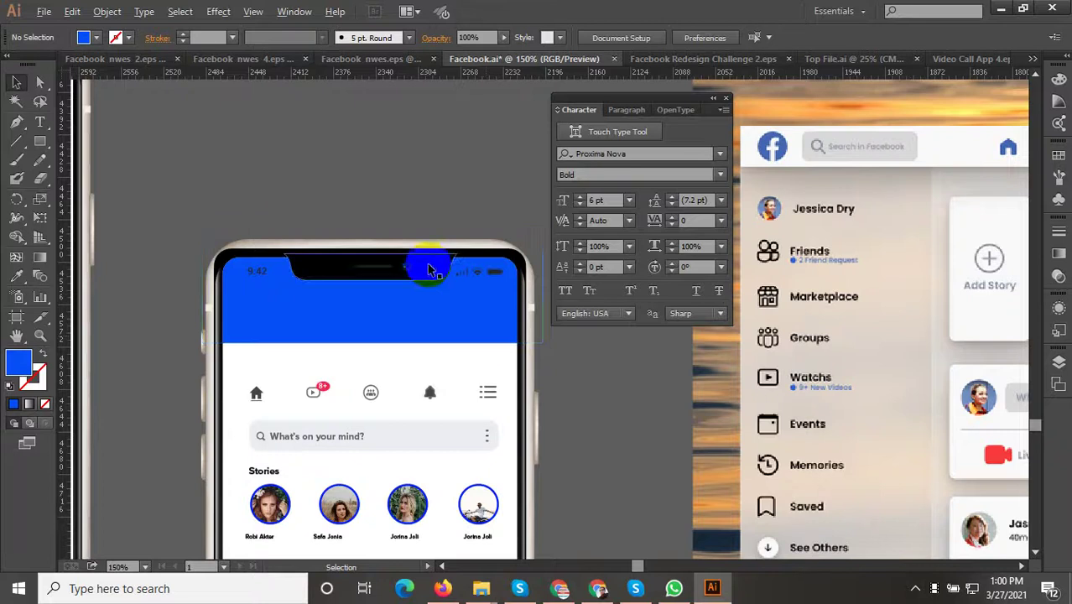
Recolour the status-bar time and icons light grey EAEAEA and exit group editing
scroll(430, 263, "up", 3)
double_click(460, 282)
left_click(486, 285)
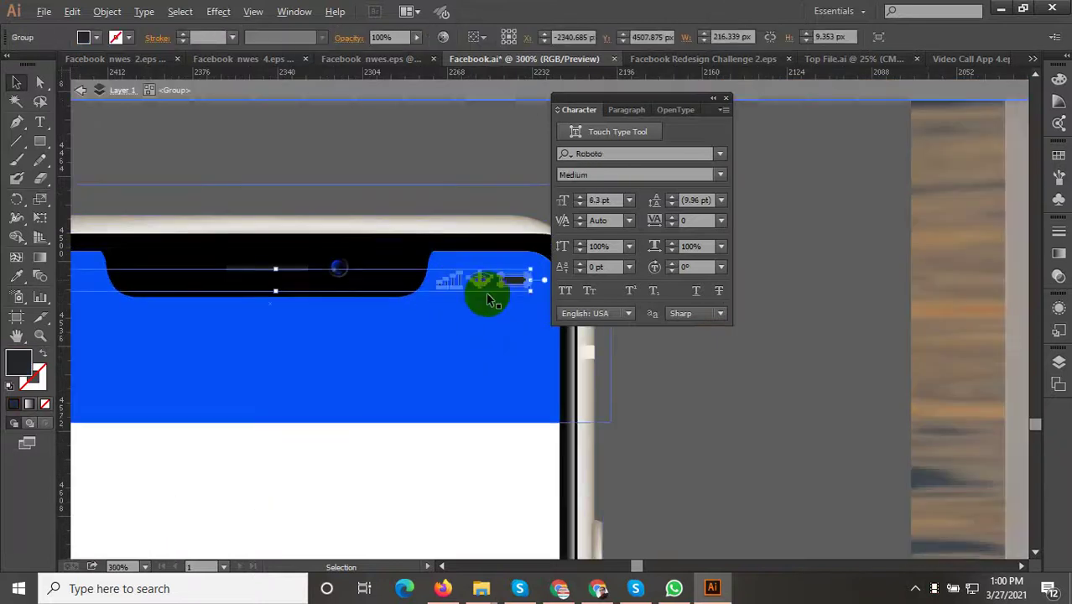
key("ctrl+minus")
key("ctrl+minus")
double_click(19, 361)
left_click_drag(198, 249, 119, 133)
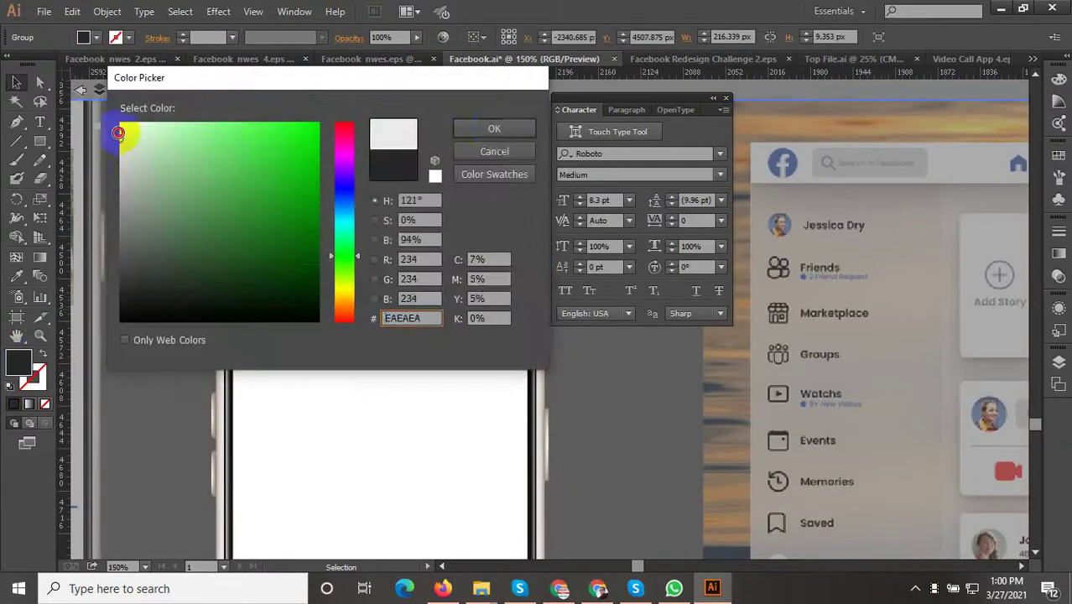
left_click(494, 132)
left_click(455, 233)
double_click(419, 216)
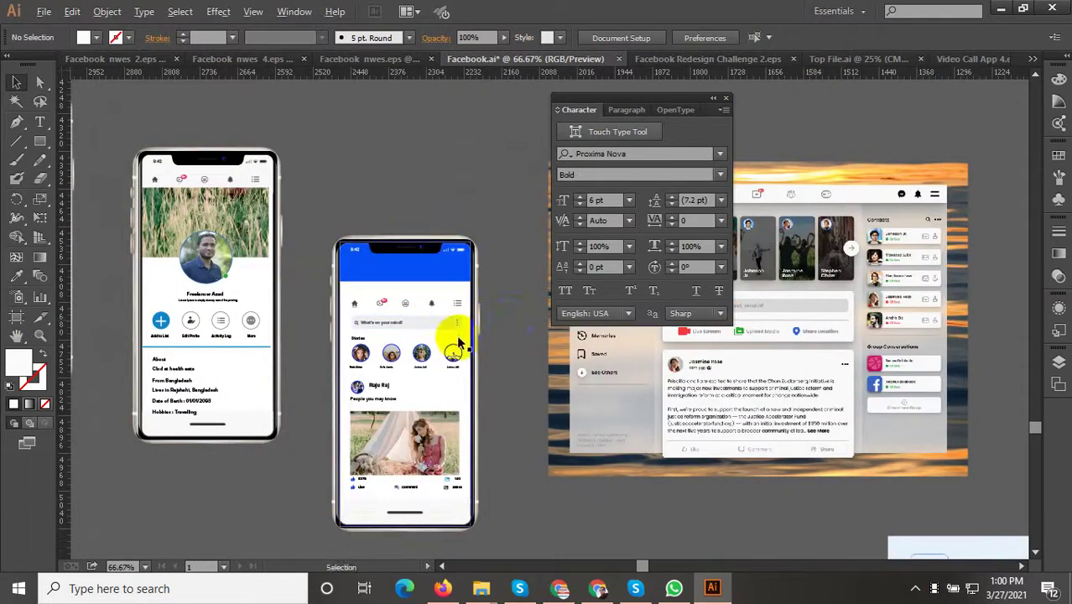
Select the Photo/Video text and move it below the facebook logo in the header
scroll(454, 336, "down", 1)
left_click_drag(410, 272, 499, 313)
scroll(475, 307, "down", 1)
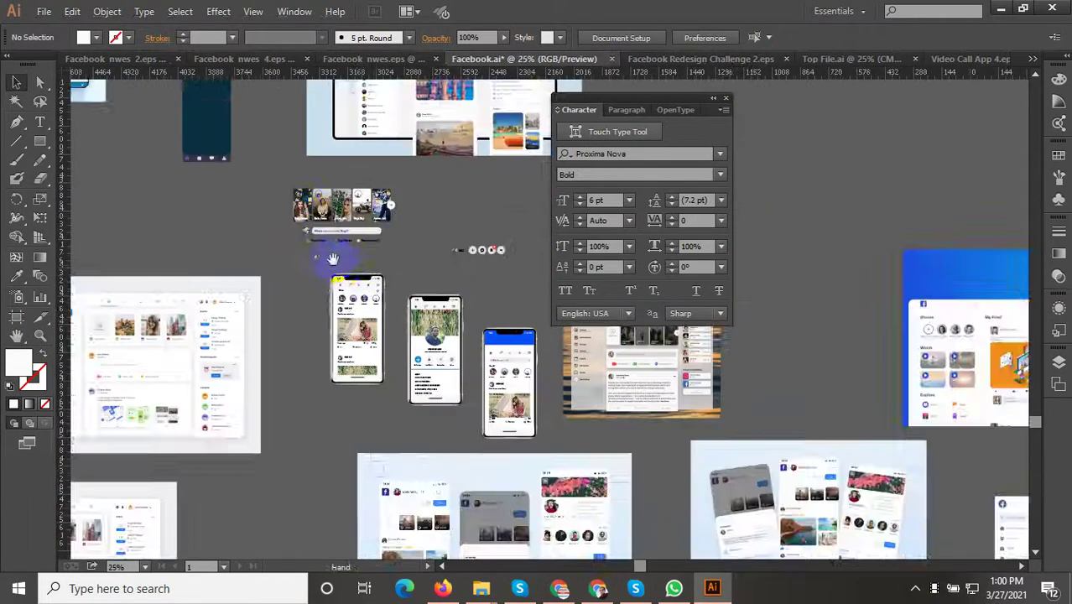
left_click_drag(314, 220, 426, 344)
scroll(427, 344, "up", 1)
scroll(458, 399, "up", 3)
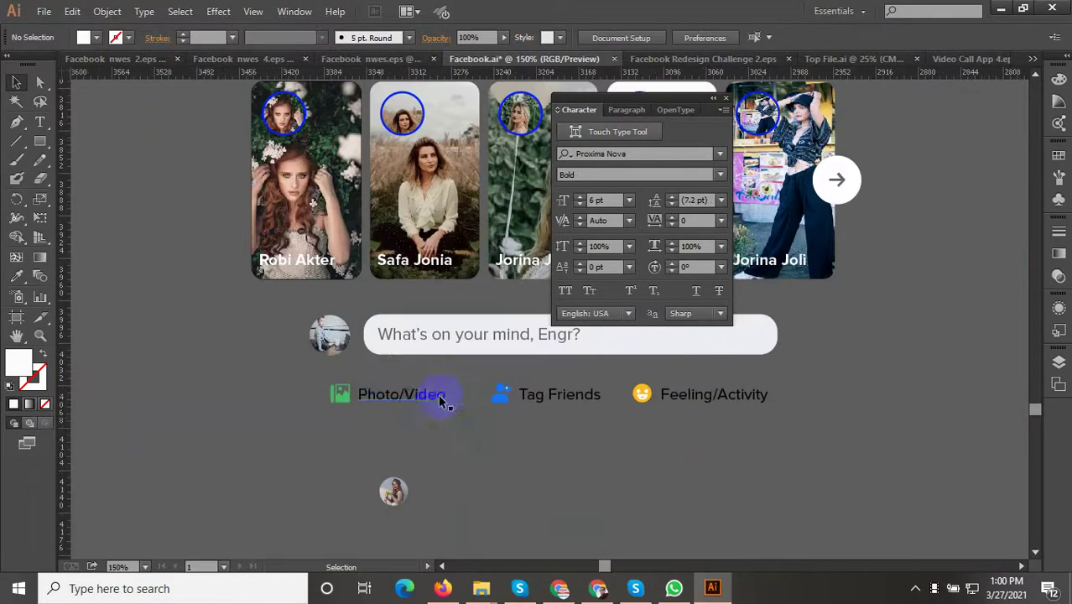
left_click(438, 397)
scroll(558, 461, "down", 1)
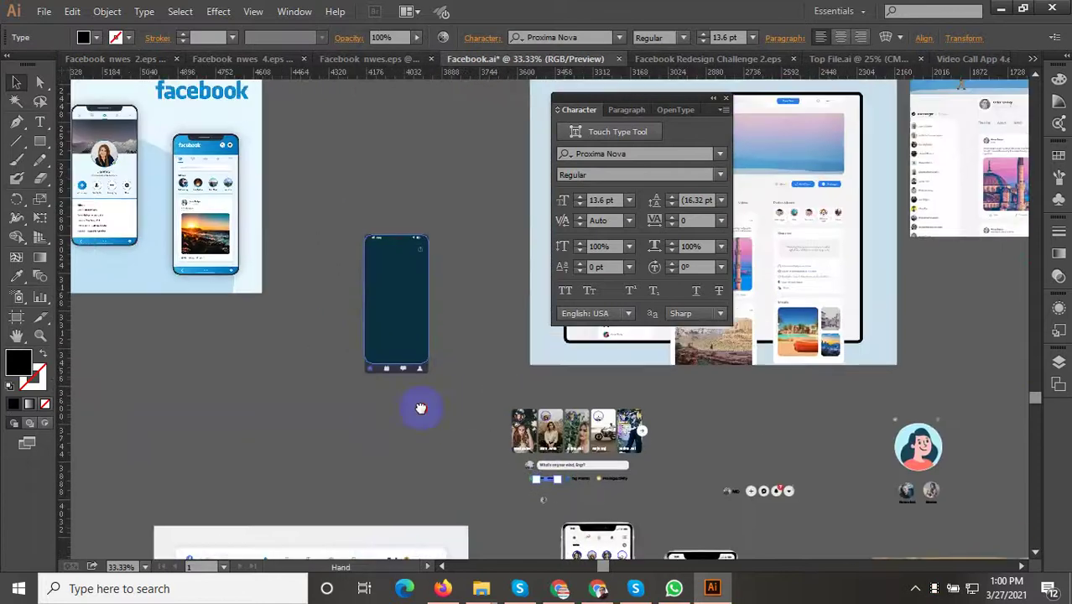
scroll(421, 407, "up", 1)
scroll(487, 429, "up", 2)
scroll(325, 387, "up", 1)
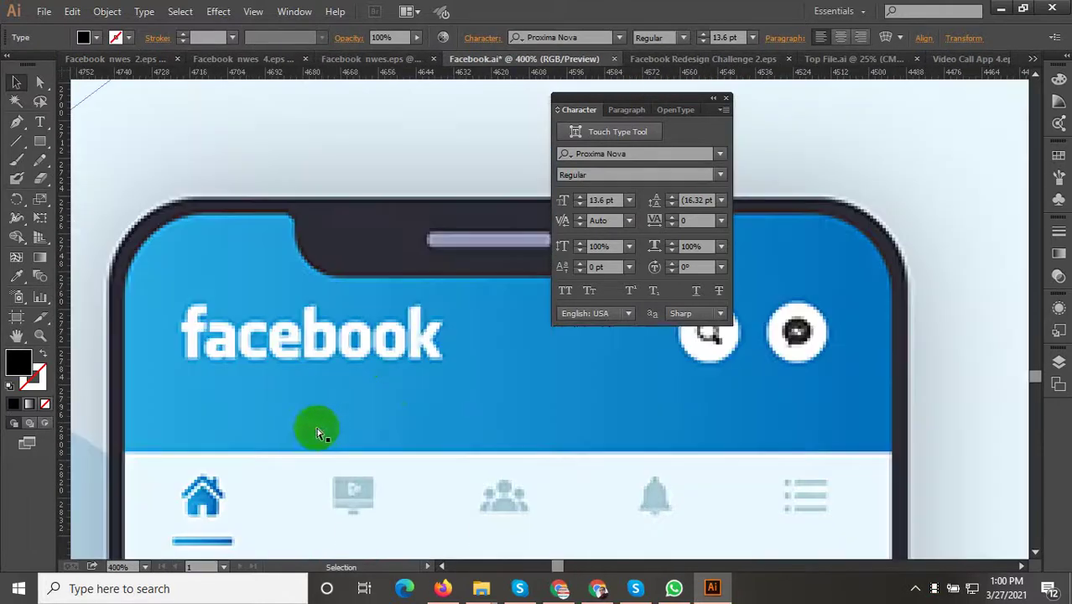
left_click_drag(479, 327, 253, 404)
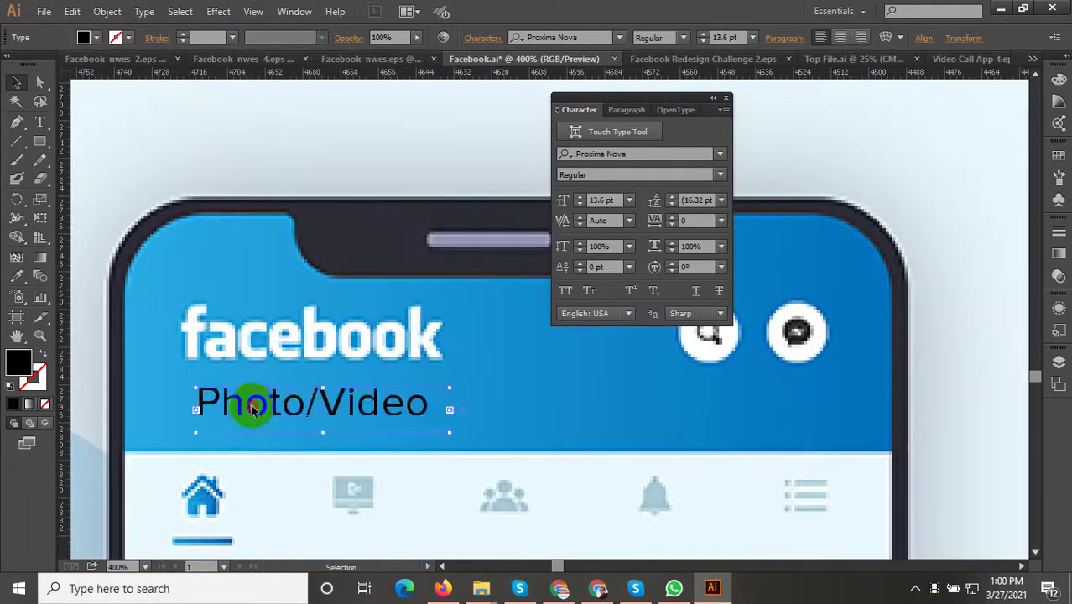
Retype the text as Facebook, widen its box and set it to 15 pt
double_click(251, 404)
type("FA")
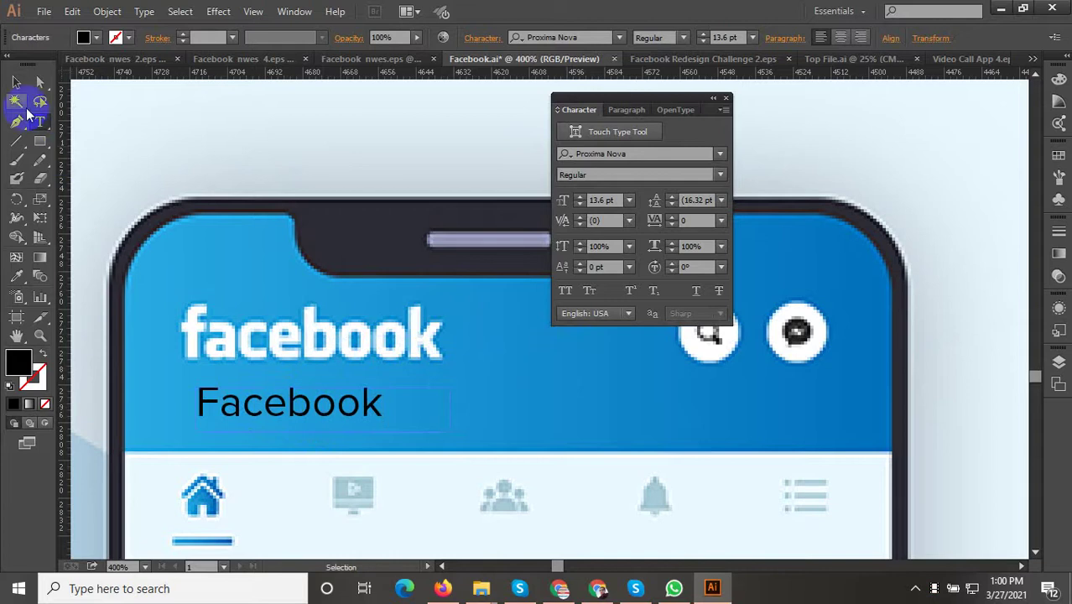
key("Escape")
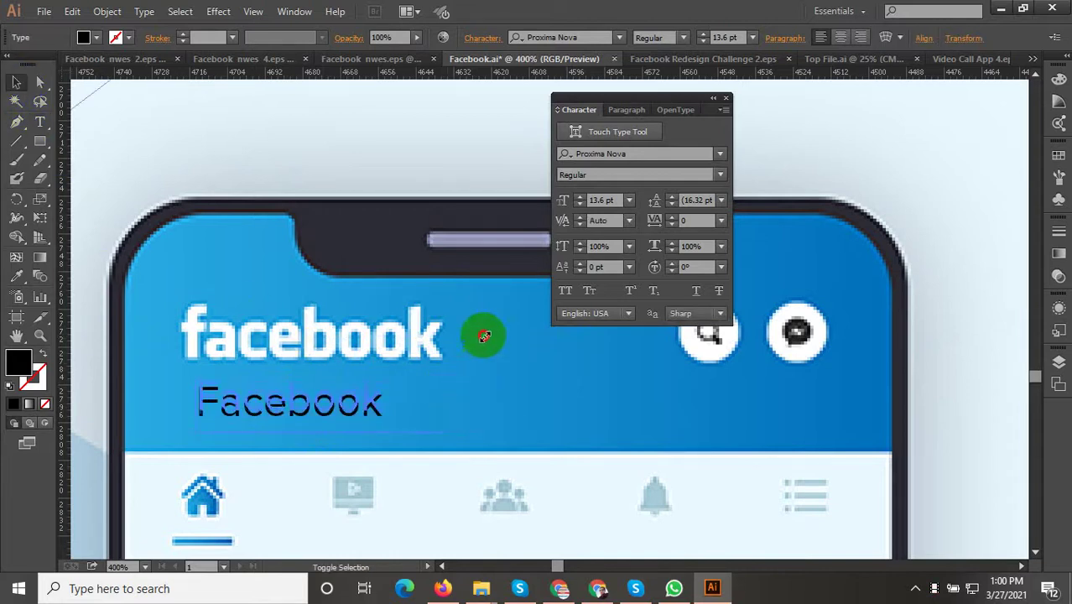
left_click_drag(449, 389, 482, 335)
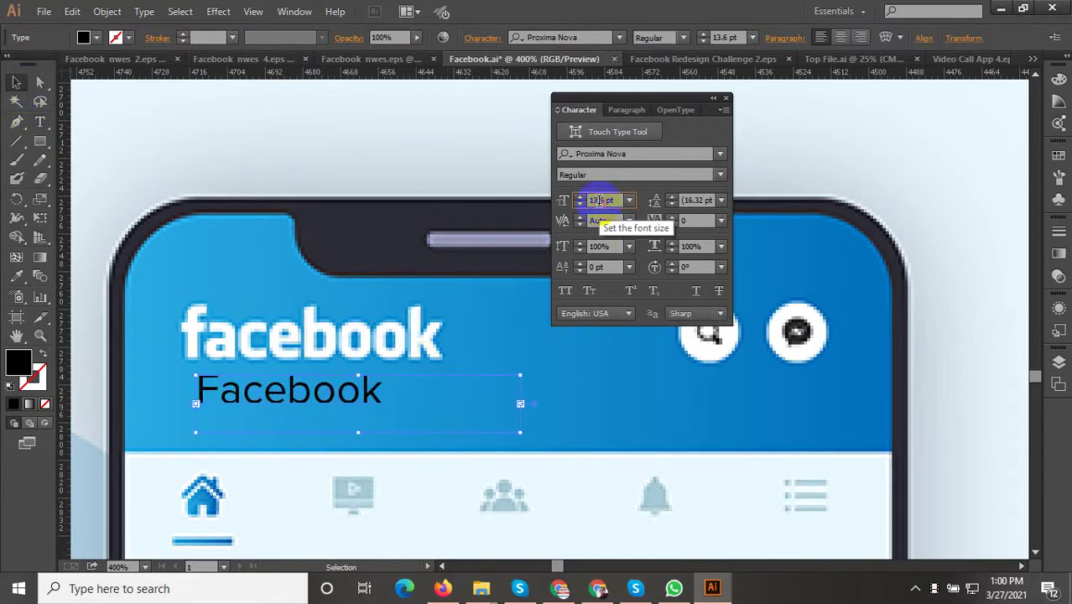
type("15")
key("Return")
Make the Facebook text bold and position it over the white logo
left_click(719, 175)
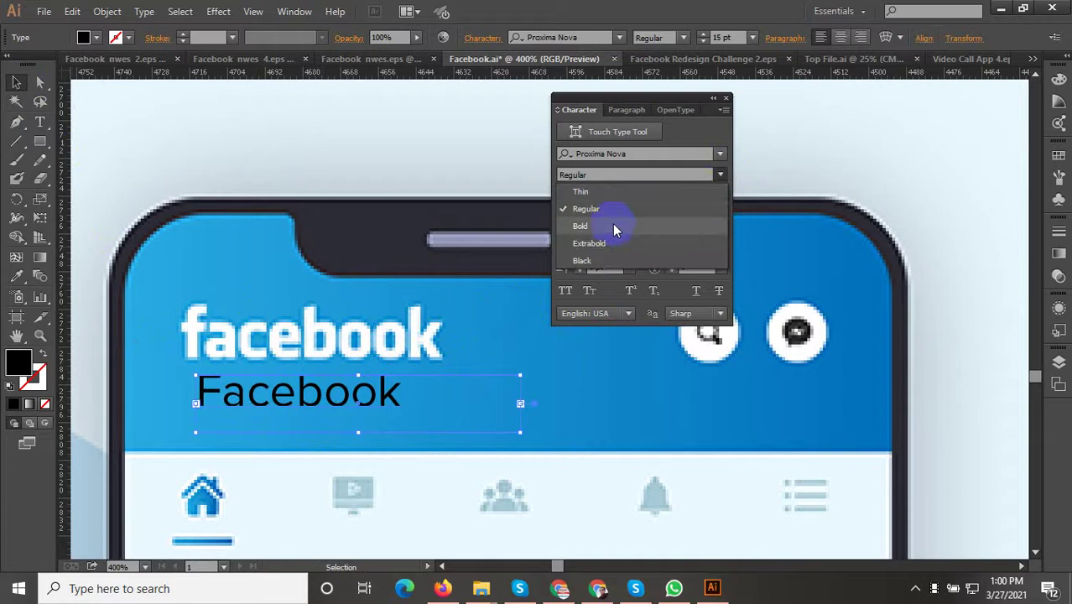
left_click(596, 230)
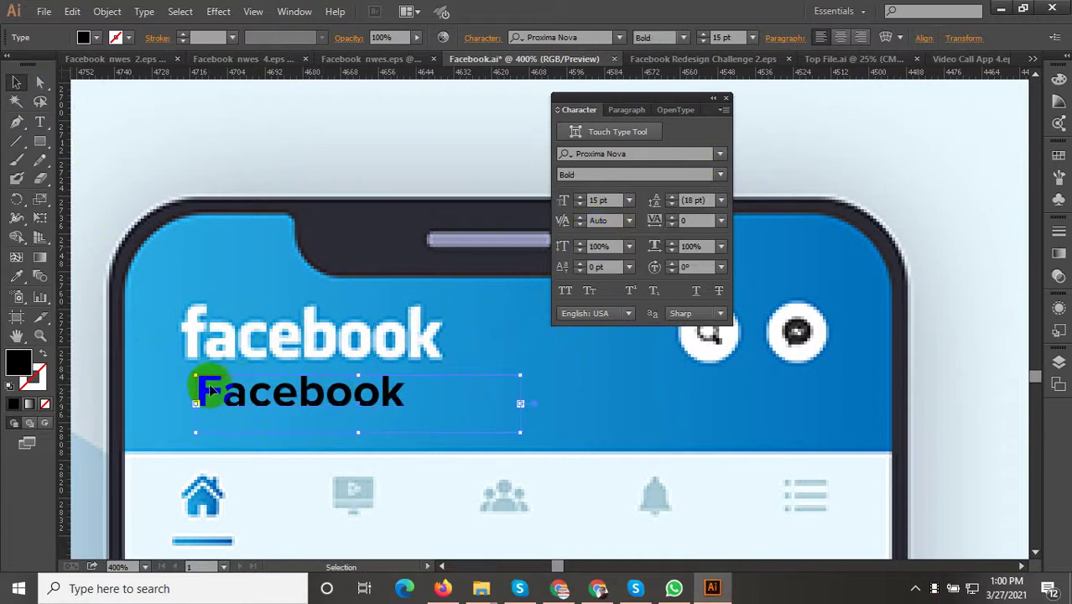
left_click_drag(214, 401, 200, 332)
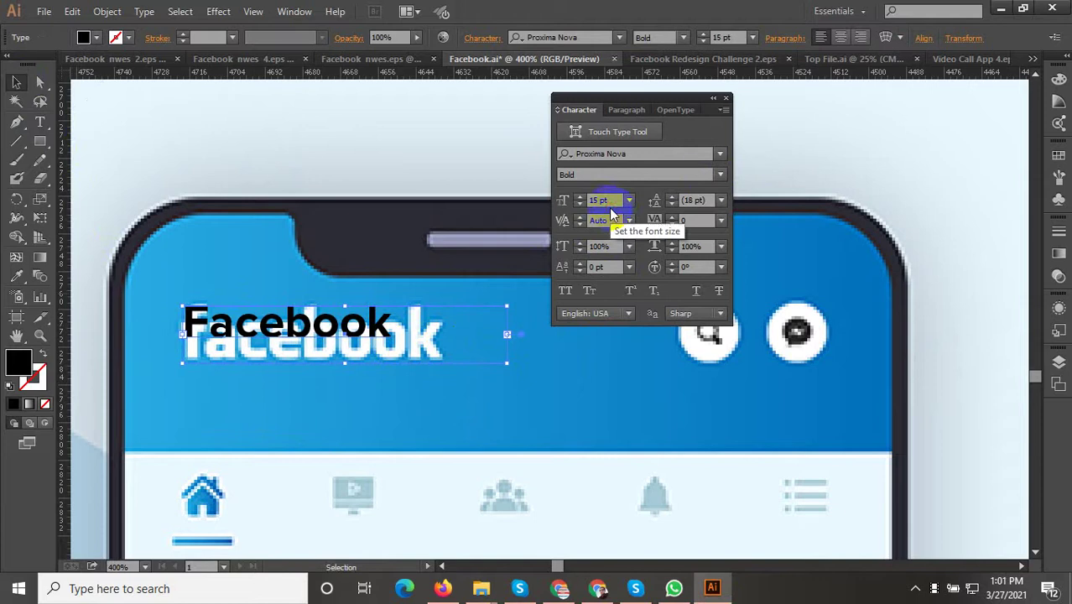
scroll(609, 201, "up", 5)
scroll(610, 201, "down", 1)
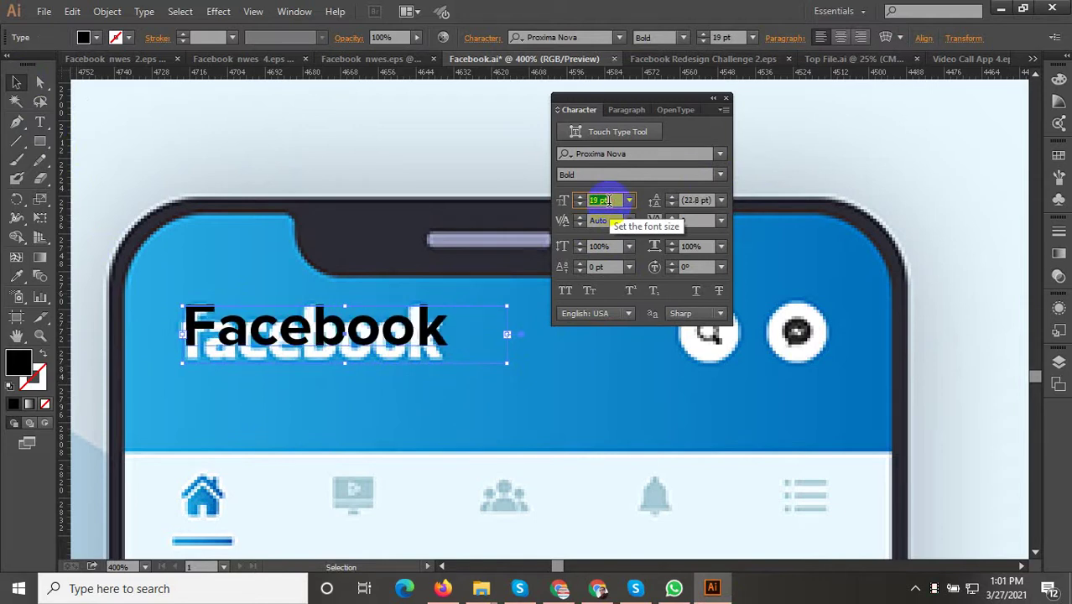
scroll(604, 203, "up", 1)
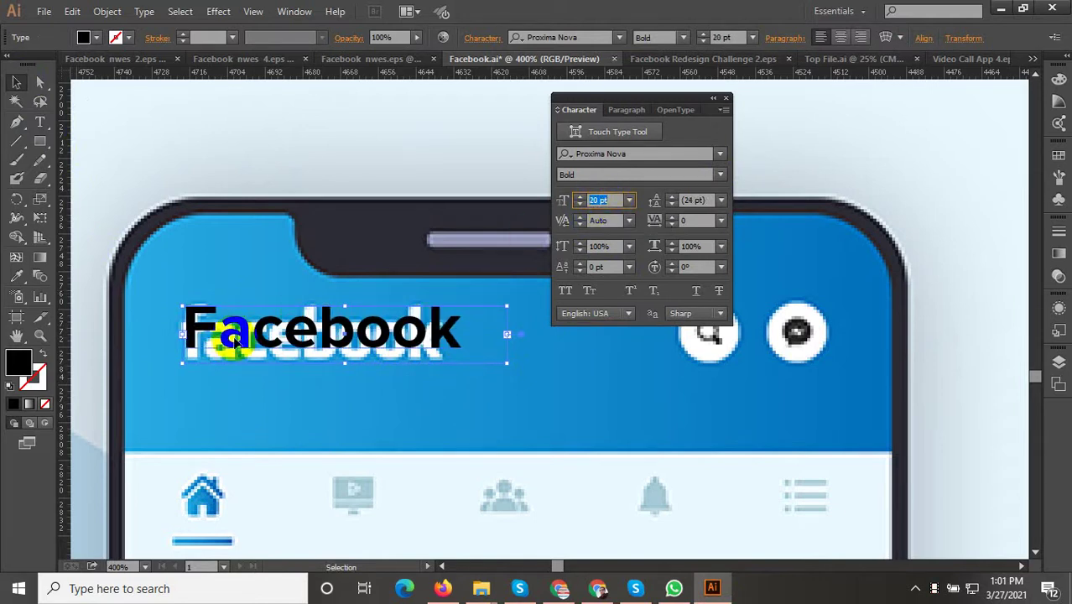
left_click_drag(235, 342, 236, 358)
scroll(238, 355, "down", 2)
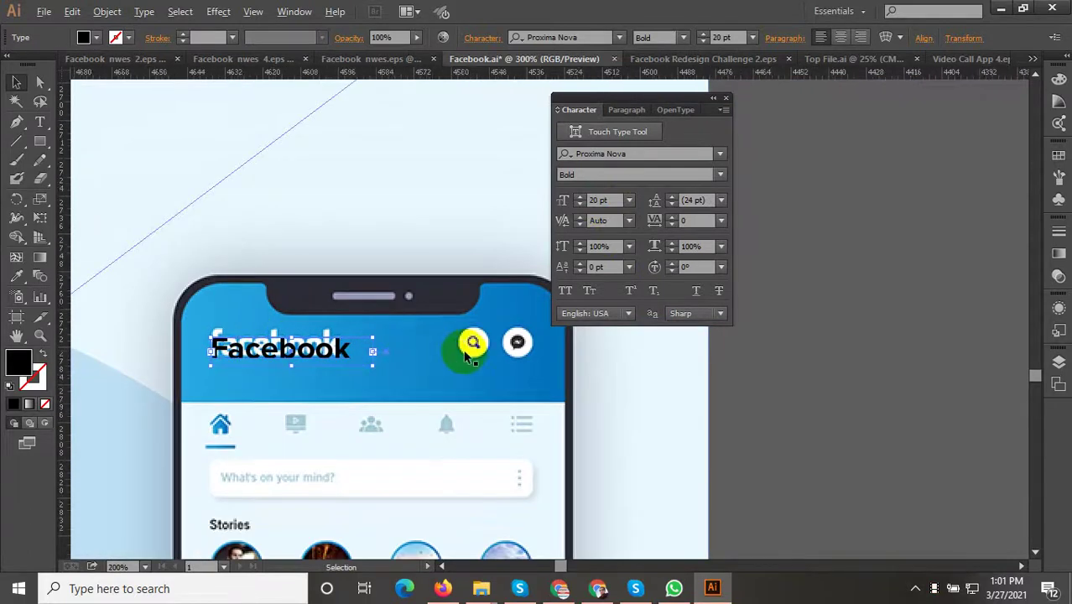
On the left phone mockup's top icon row, add a circle behind the search icon
scroll(376, 362, "up", 3)
scroll(375, 362, "down", 3)
scroll(416, 346, "down", 3)
left_click(416, 346)
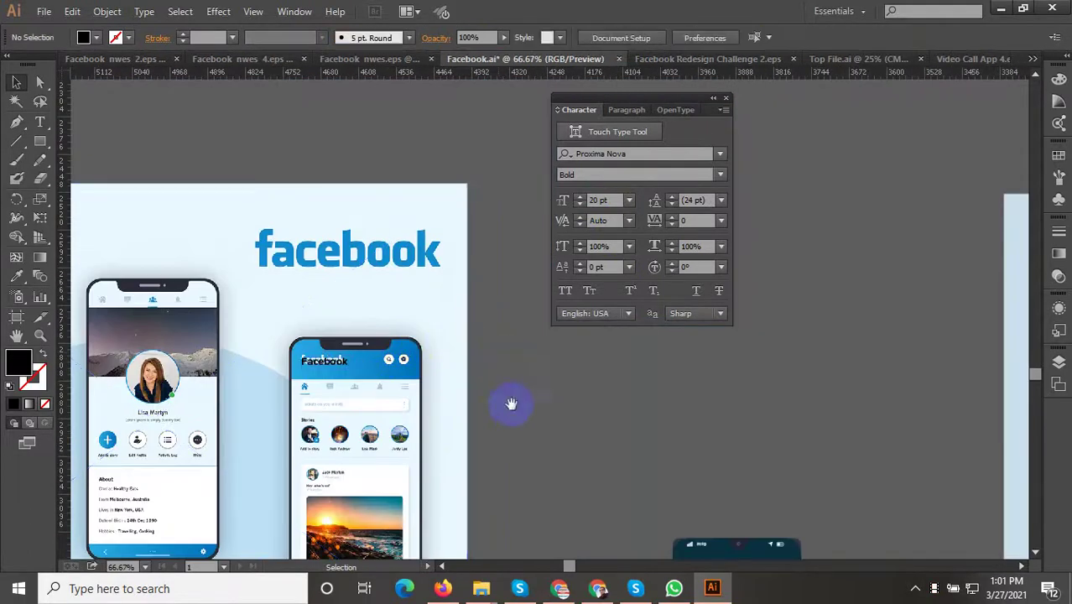
scroll(509, 402, "down", 2)
scroll(512, 391, "down", 2)
left_click_drag(512, 391, 435, 265)
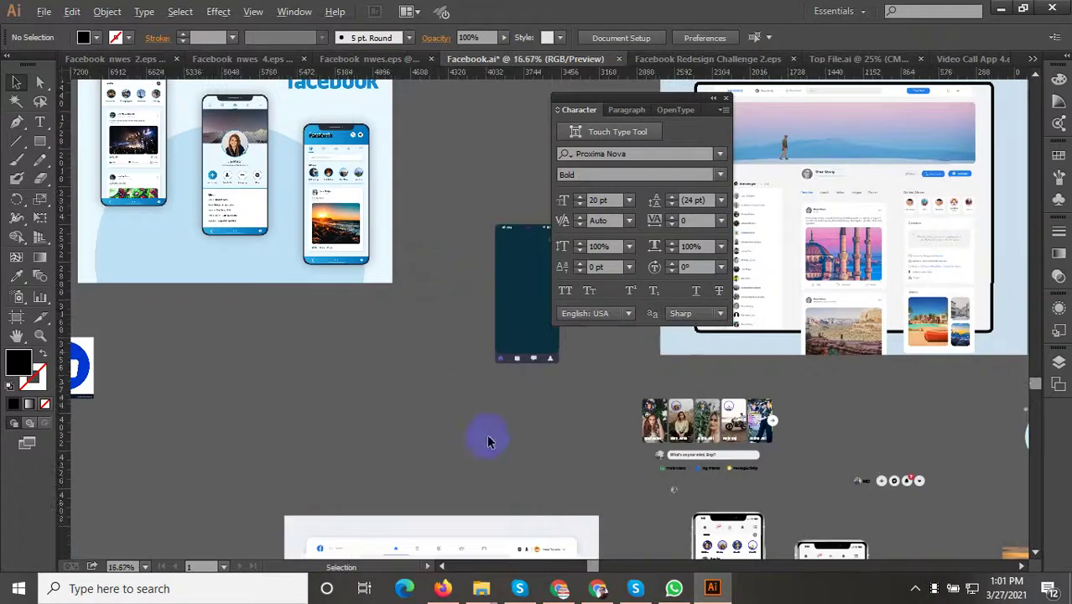
scroll(407, 325, "down", 2)
scroll(558, 426, "up", 4)
mouse_move(634, 457)
left_mouse_down()
mouse_move(426, 424)
mouse_move(567, 448)
left_mouse_up()
scroll(467, 346, "up", 3)
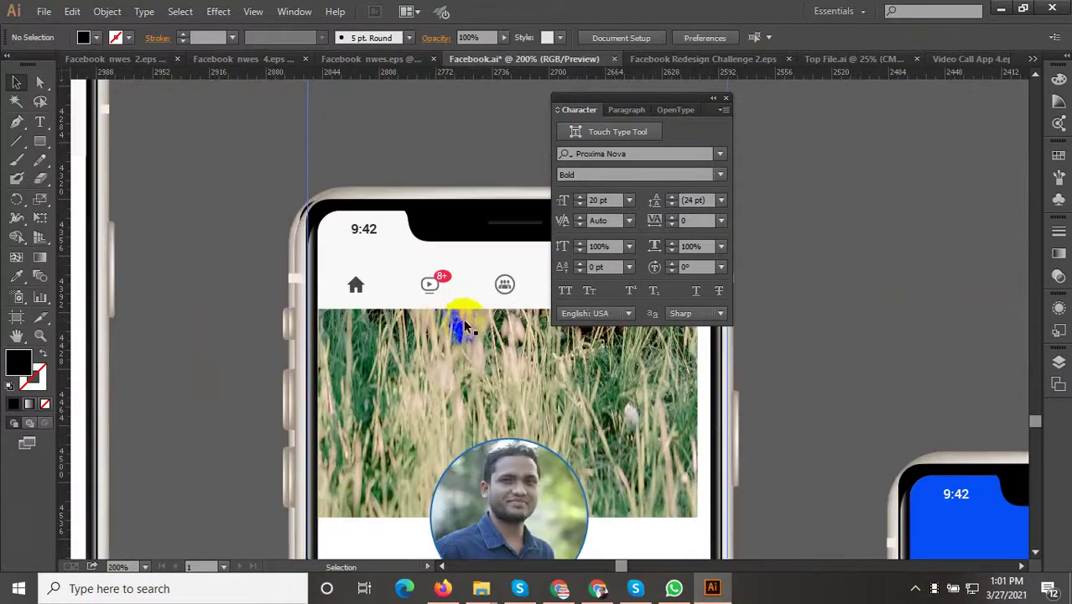
scroll(451, 322, "down", 1)
left_click_drag(268, 378, 598, 378)
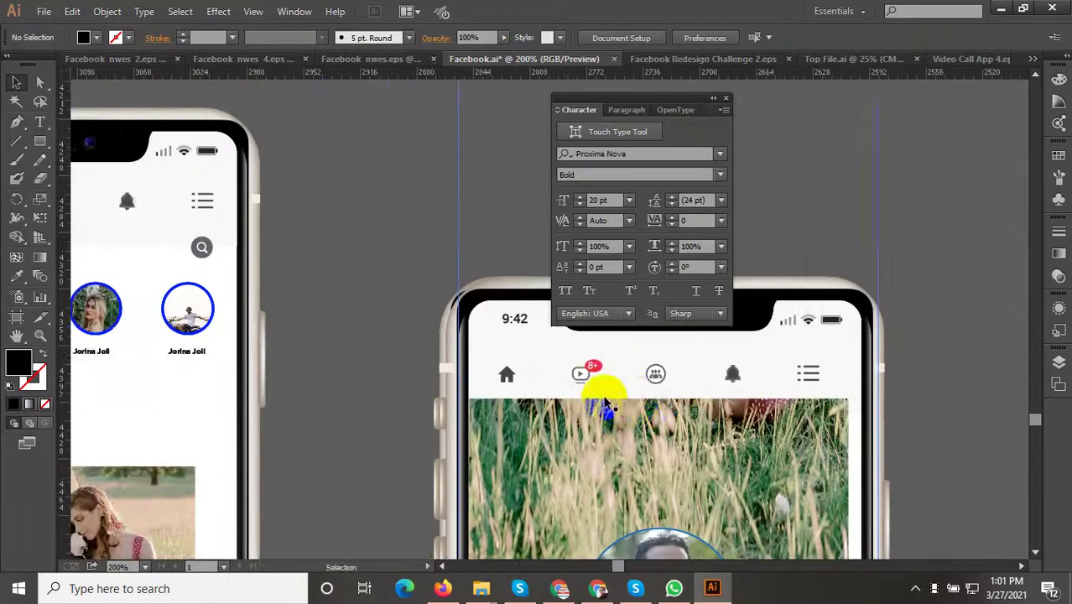
left_click(330, 275)
scroll(354, 292, "up", 2)
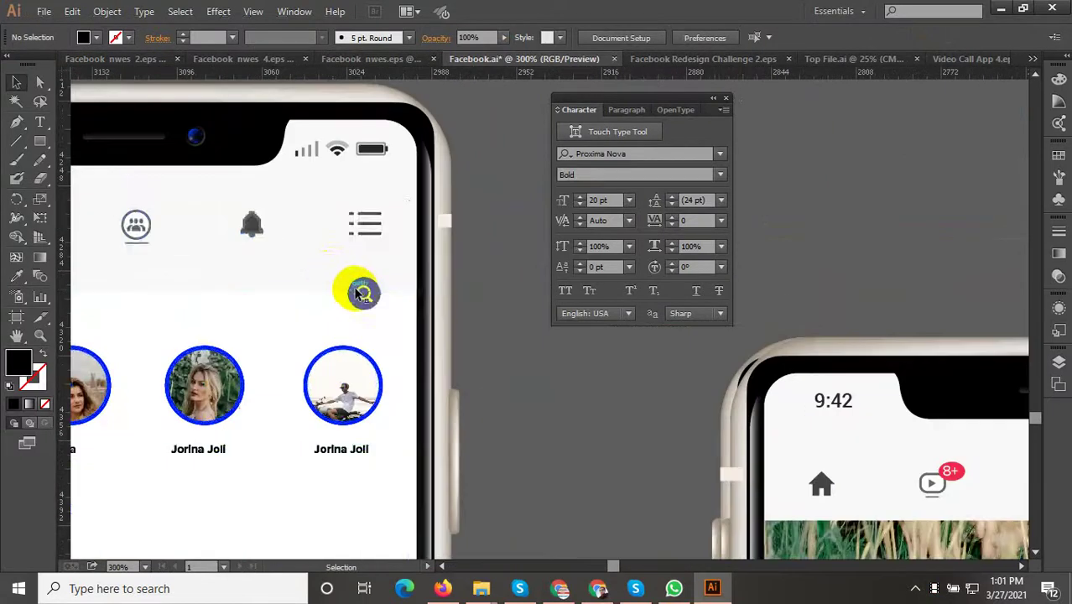
double_click(361, 294)
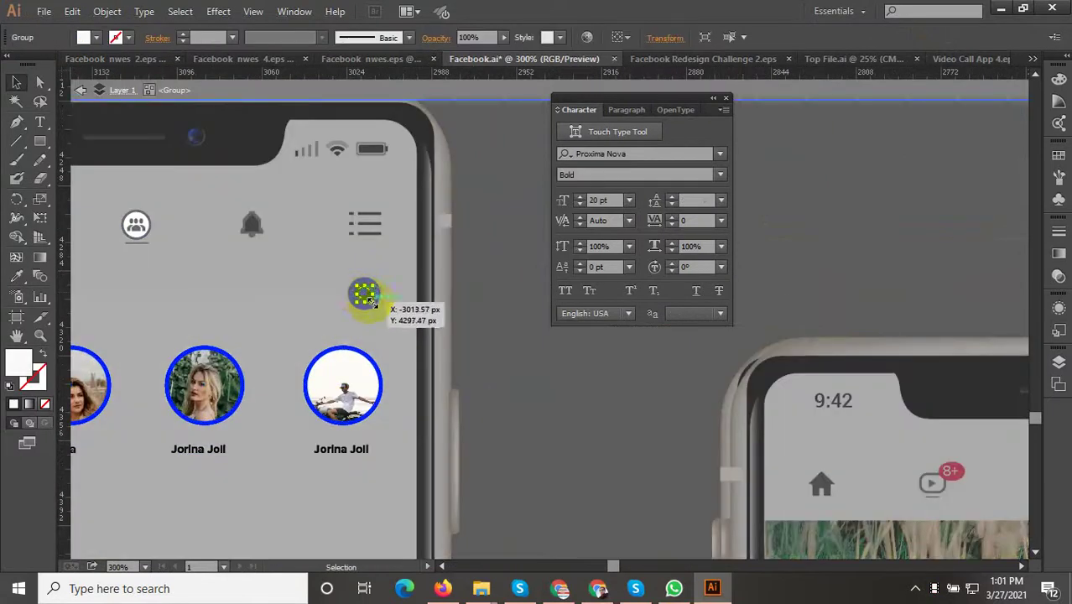
scroll(348, 295, "up", 3)
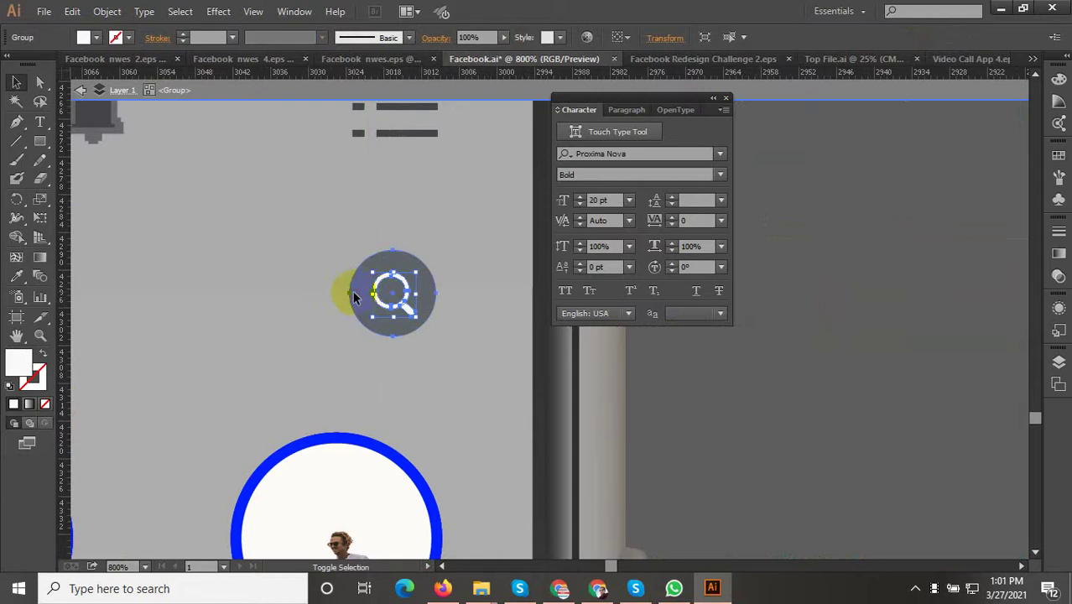
left_click(354, 295, "shift")
double_click(610, 384)
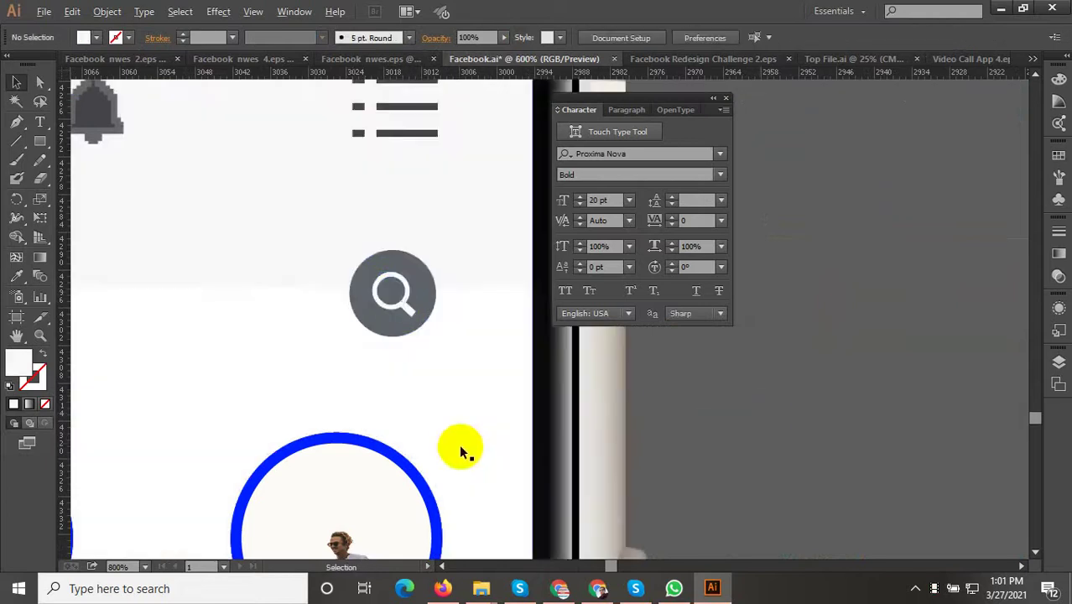
Paste a copy of the search icon and place it over the white circle
scroll(459, 444, "down", 4)
scroll(467, 453, "down", 5)
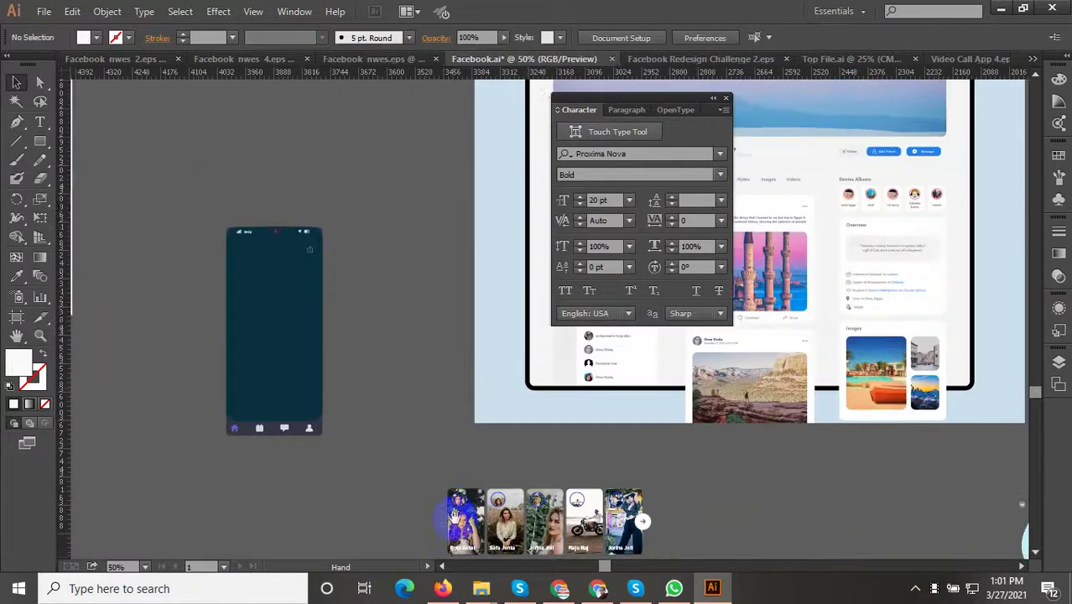
scroll(235, 311, "up", 3)
scroll(524, 455, "up", 2)
scroll(479, 448, "up", 2)
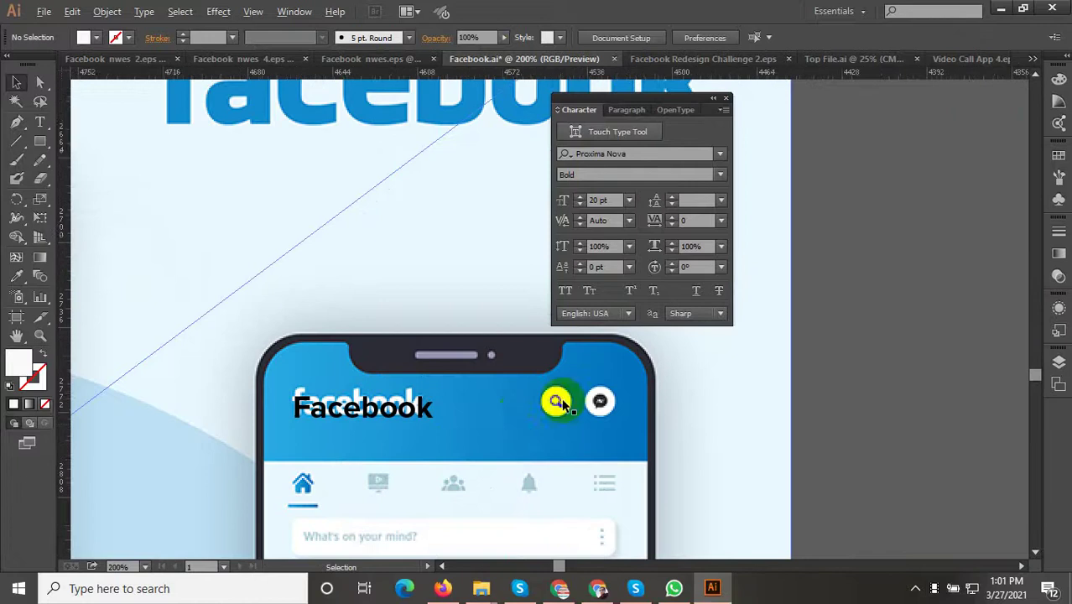
scroll(558, 397, "up", 2)
scroll(697, 460, "up", 1)
key("ctrl+v")
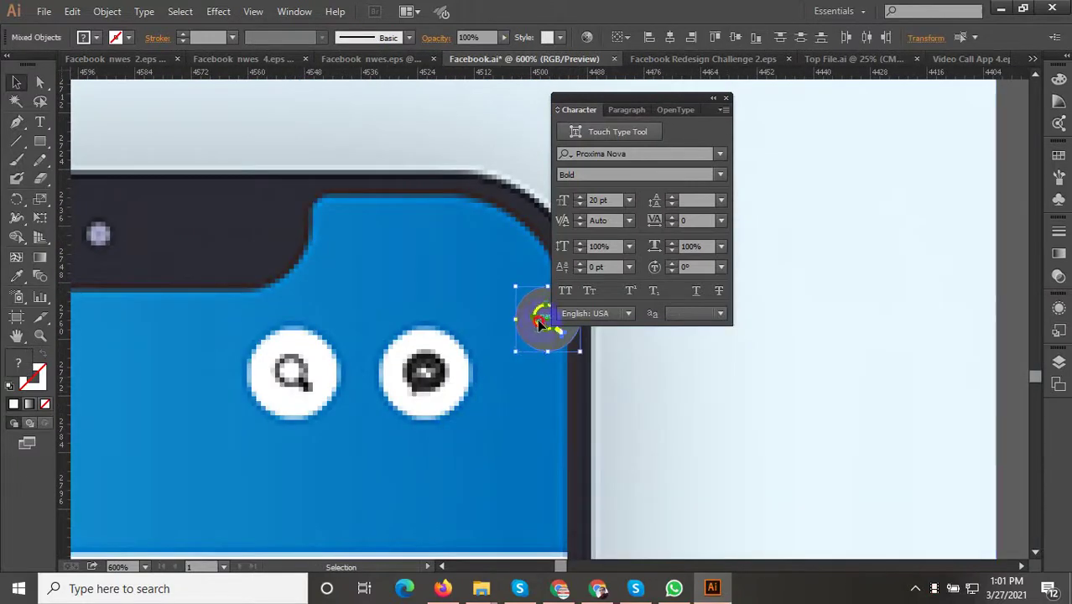
left_click_drag(541, 323, 293, 382)
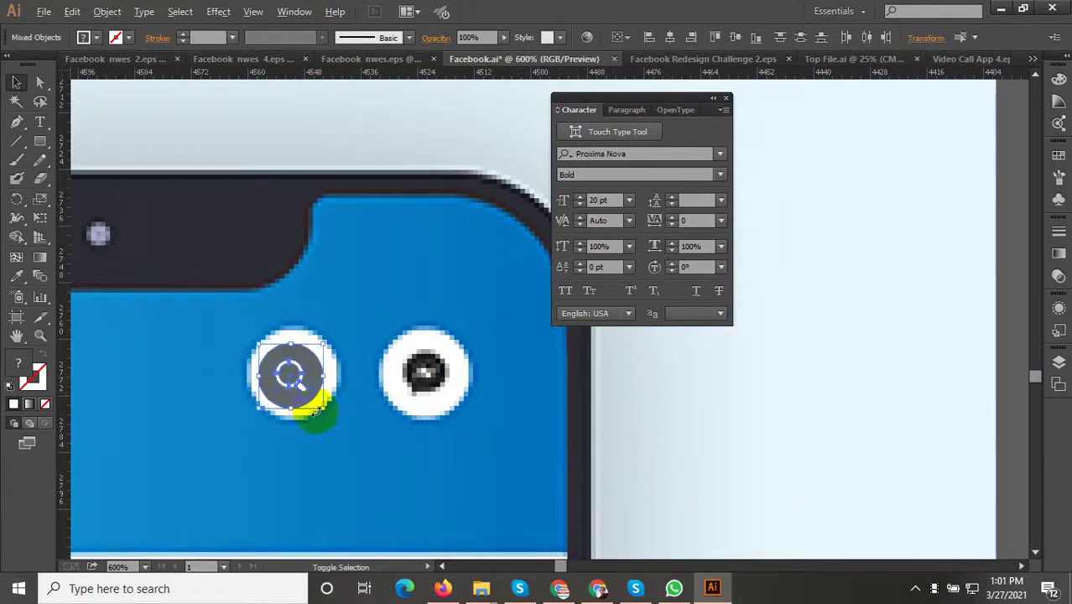
mouse_move(321, 409)
left_mouse_down()
mouse_move(303, 383)
mouse_move(327, 369)
left_mouse_up()
scroll(304, 384, "up", 2)
Fill the magnifier shape with black
double_click(328, 369)
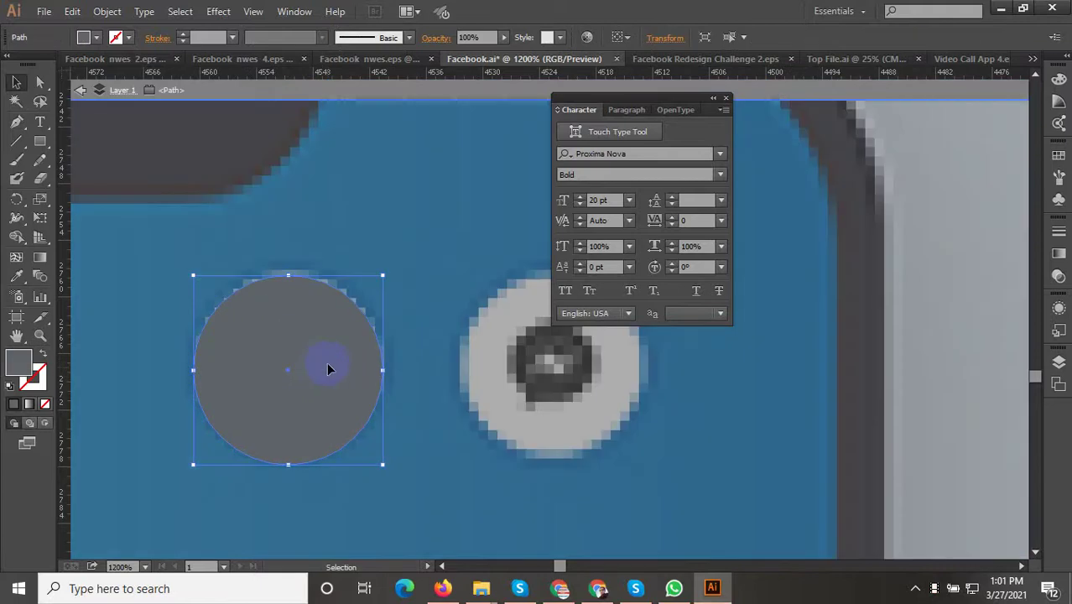
key("Escape")
left_click(318, 367)
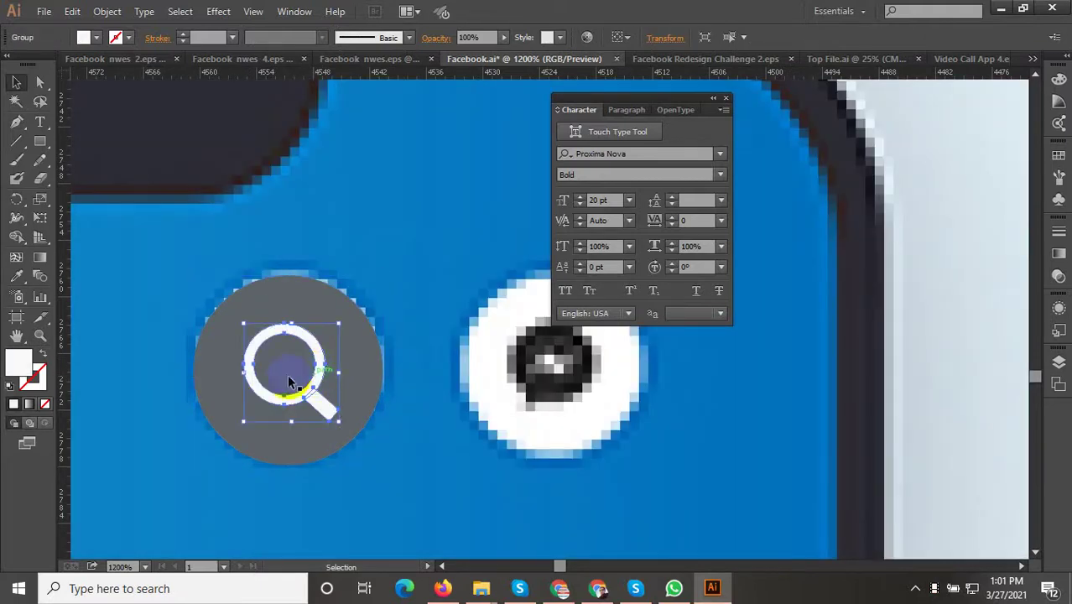
double_click(21, 363)
left_click(252, 263)
left_click(129, 320)
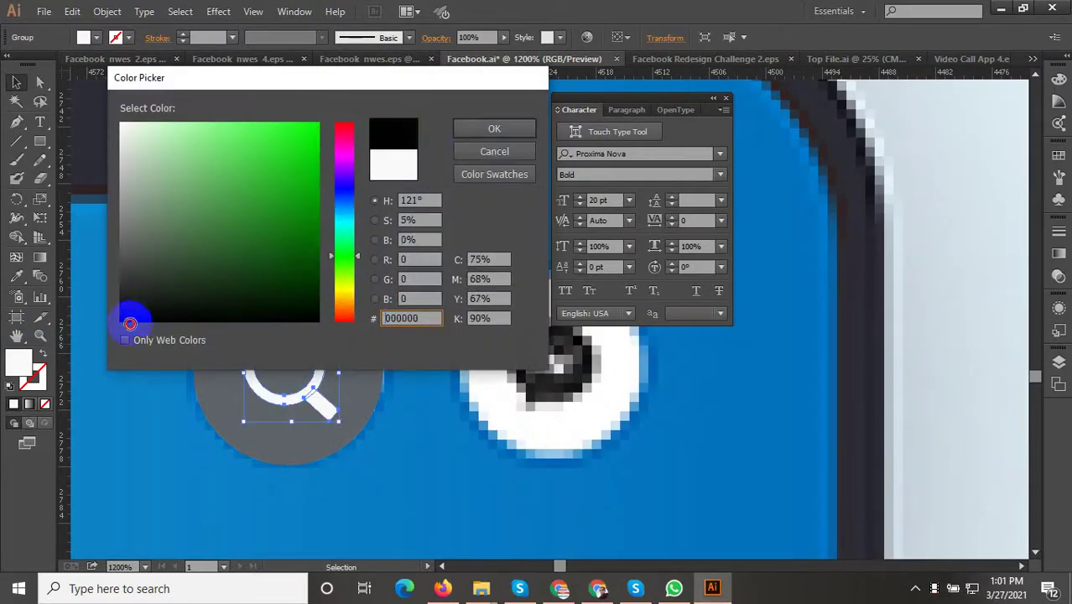
left_click(493, 128)
left_click(356, 299)
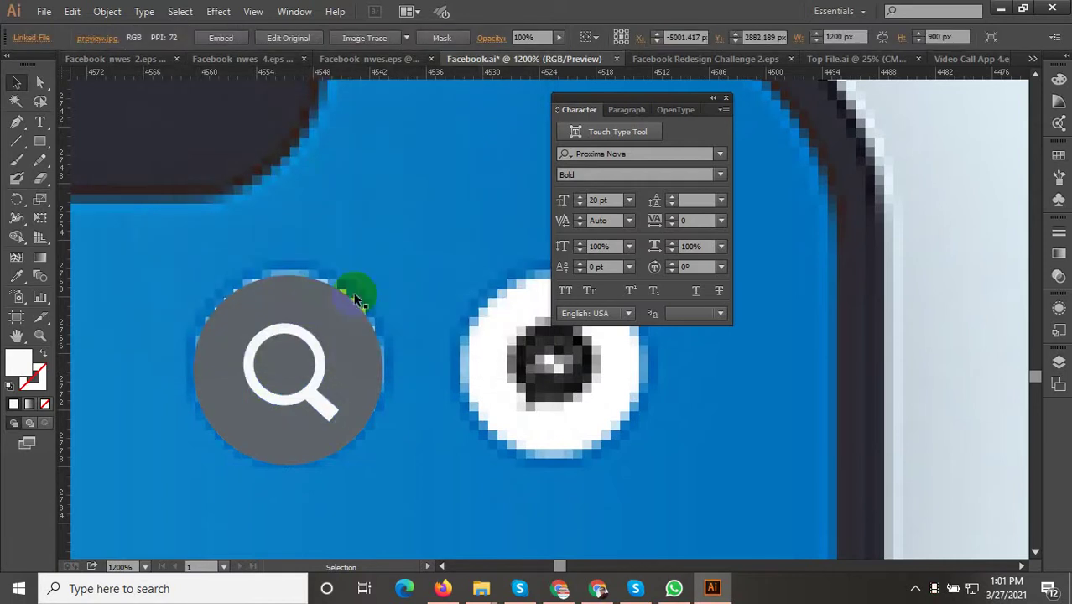
left_click(291, 326)
double_click(12, 358)
left_click(289, 326)
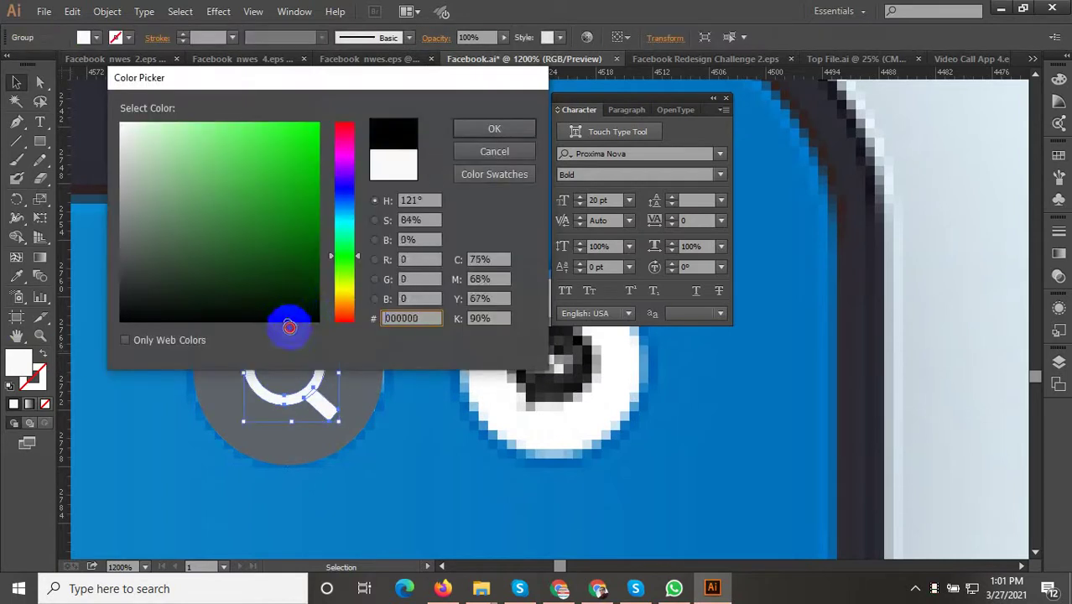
left_click(495, 129)
Fill the circle behind the magnifier with near-white #F7F7F7
left_click(344, 286)
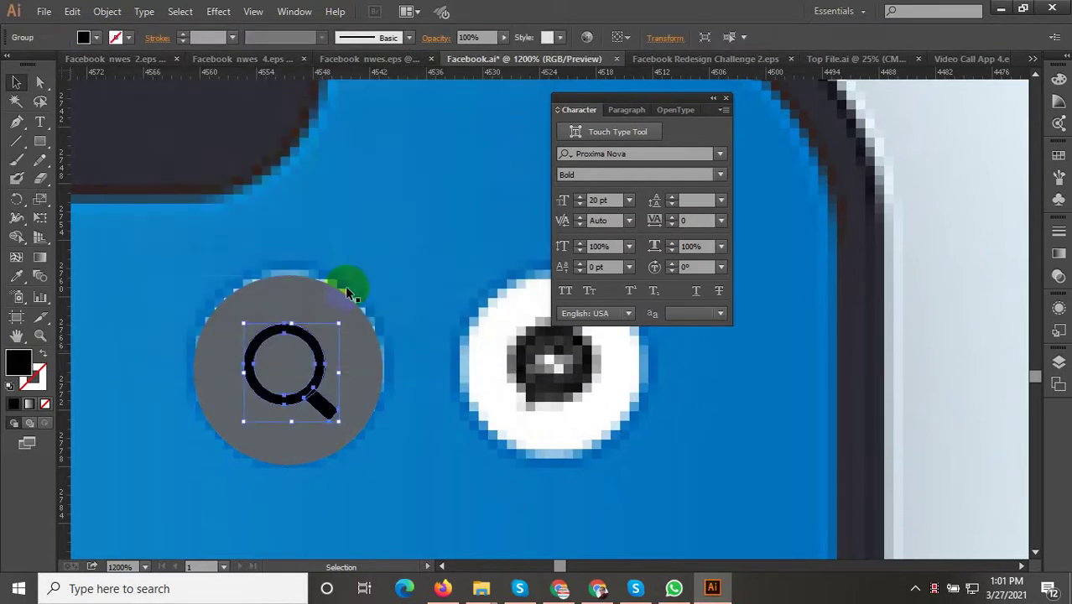
double_click(25, 359)
left_click(121, 128)
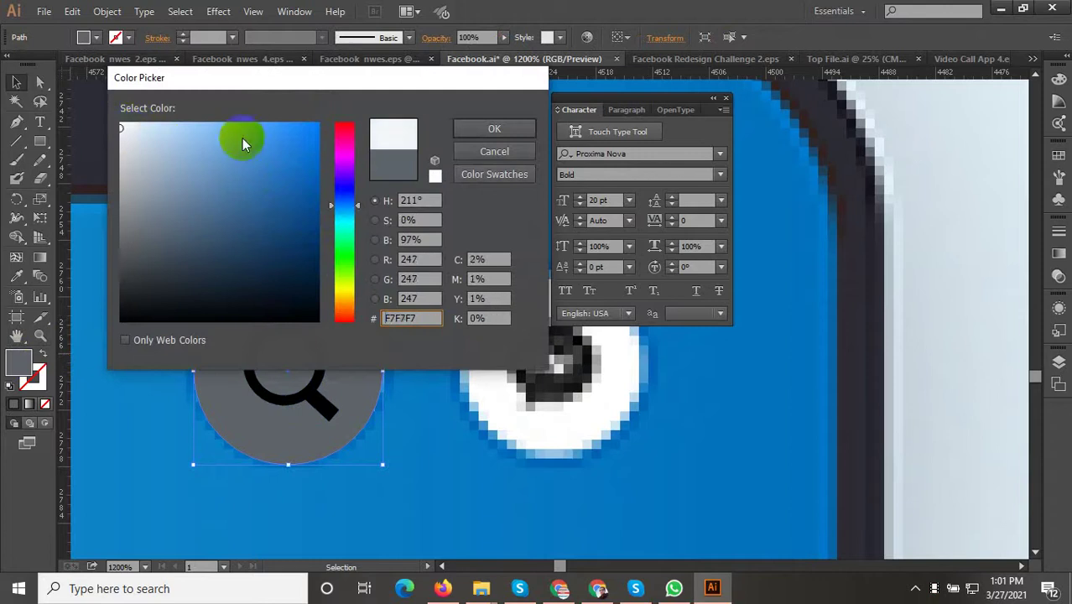
left_click(470, 129)
Copy the magnifier button to the right and delete the copy's magnifier, leaving a blank circle
scroll(319, 268, "down", 1)
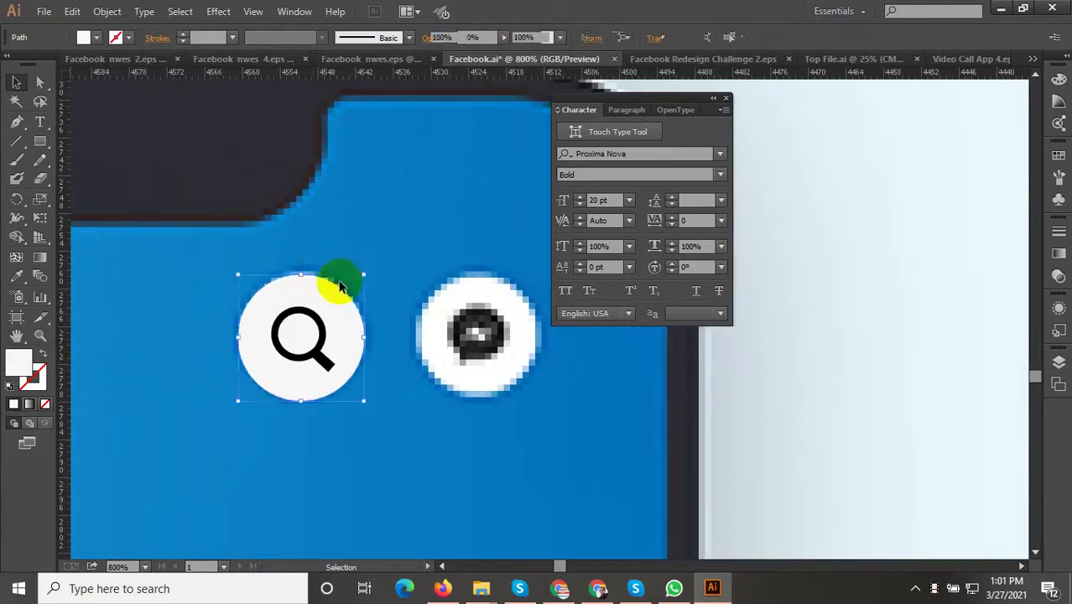
left_click(311, 305)
left_click(338, 328, "shift")
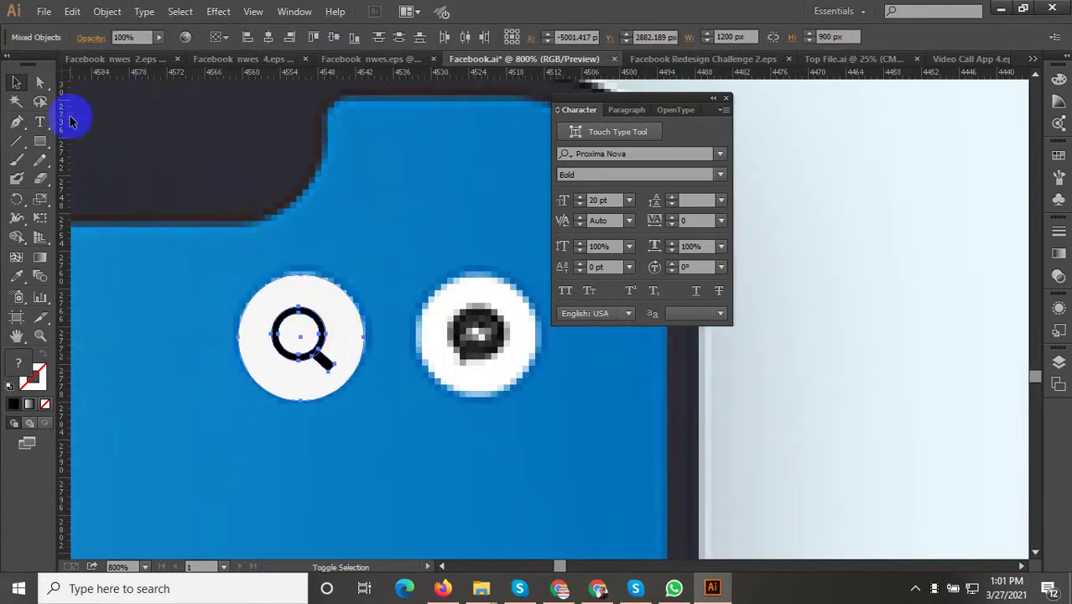
left_click(17, 83)
left_click_drag(334, 312, 507, 335)
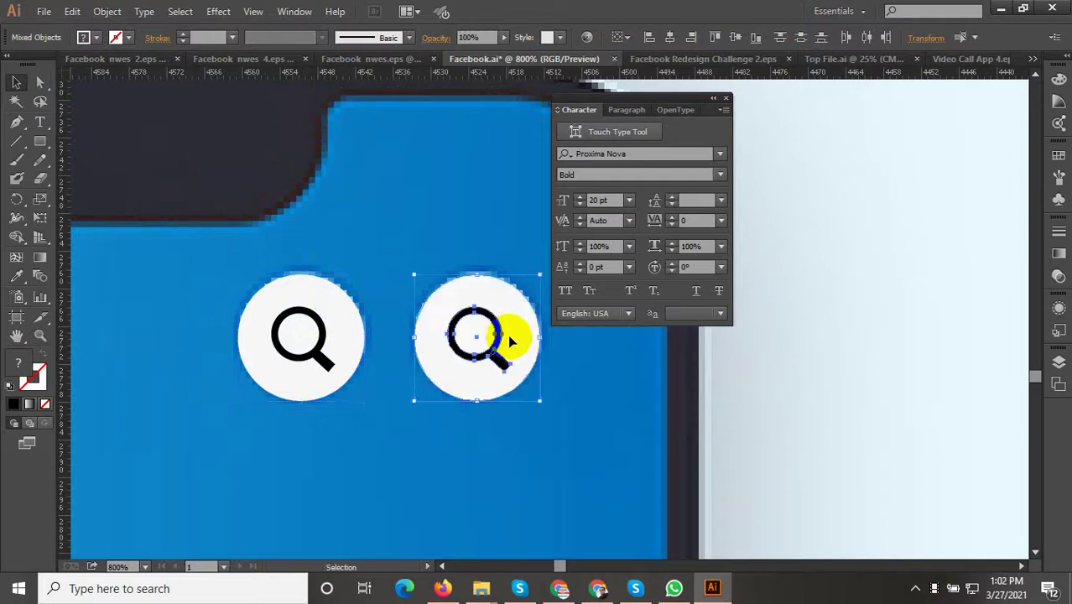
scroll(507, 334, "up", 1)
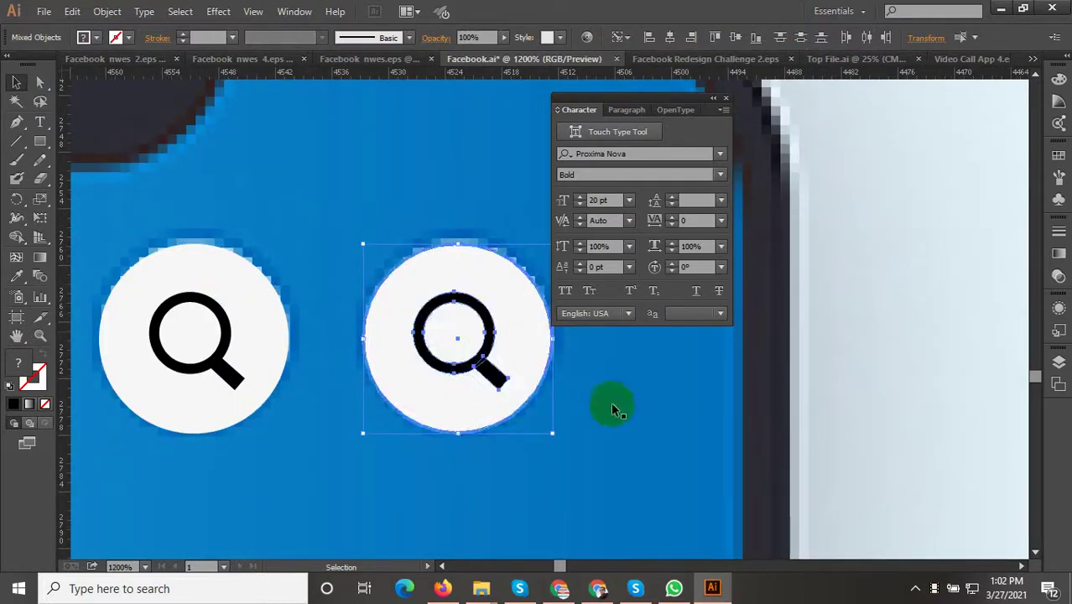
left_click(454, 362)
key("Delete")
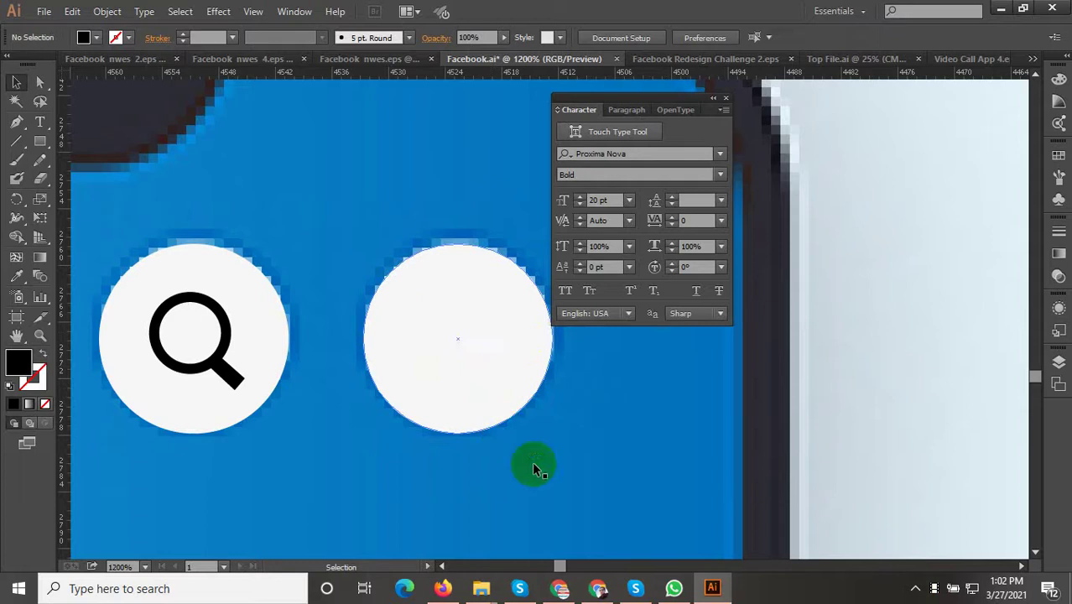
left_click(600, 591)
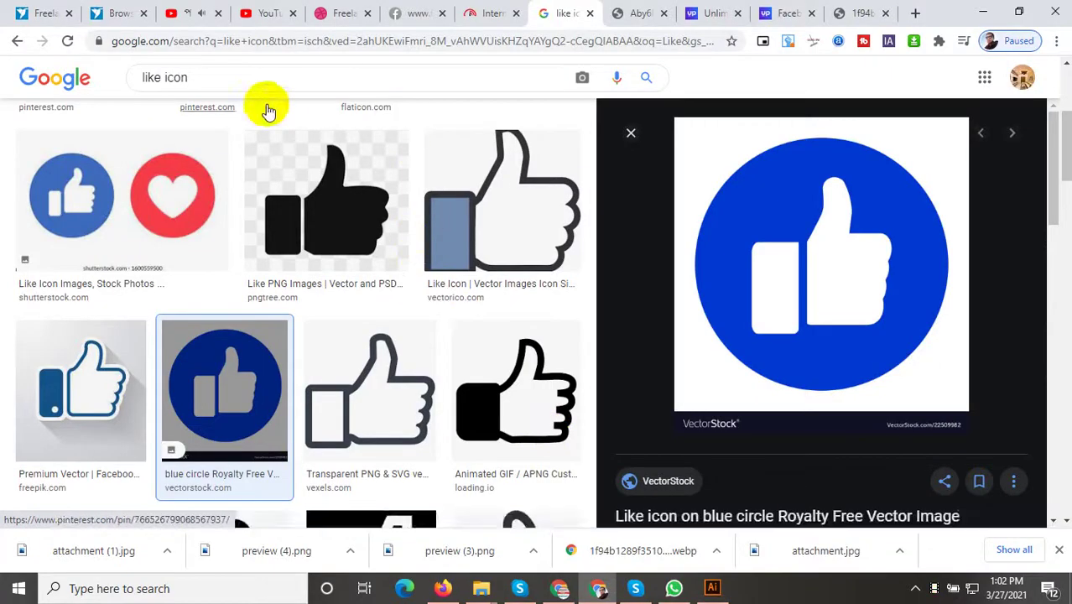
Change the Google Images query from 'like icon' to 'Massage icon', then return to Illustrator
double_click(164, 77)
type("Massag")
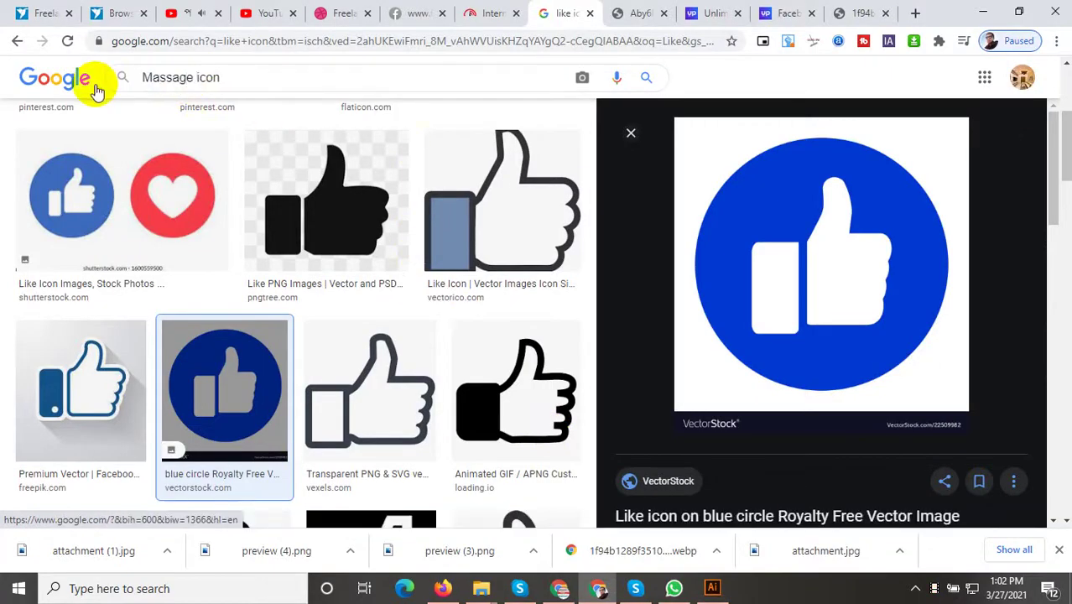
key("Return")
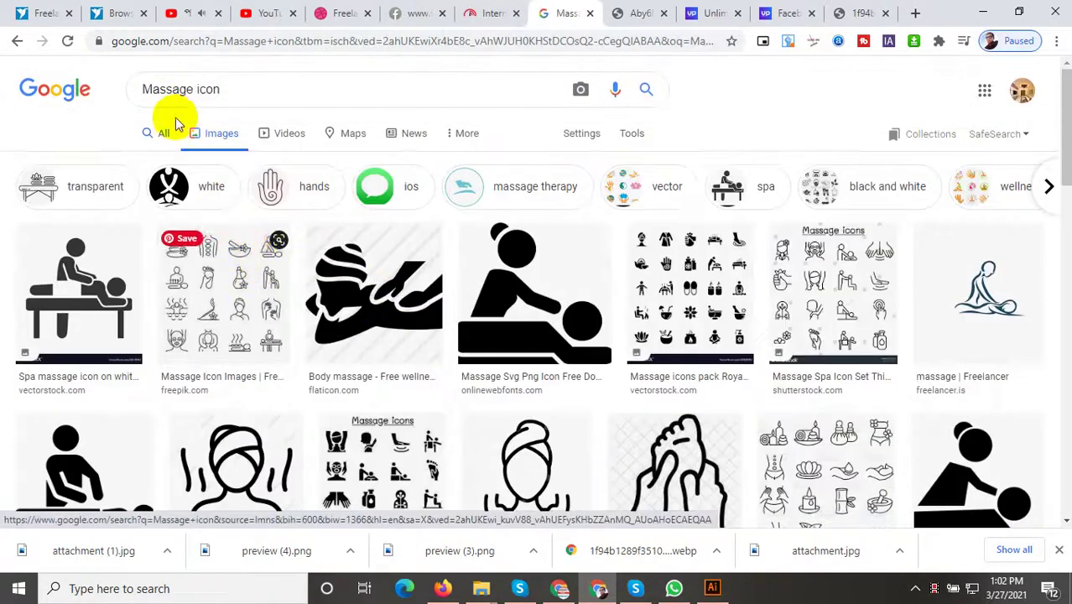
left_click_drag(193, 89, 128, 93)
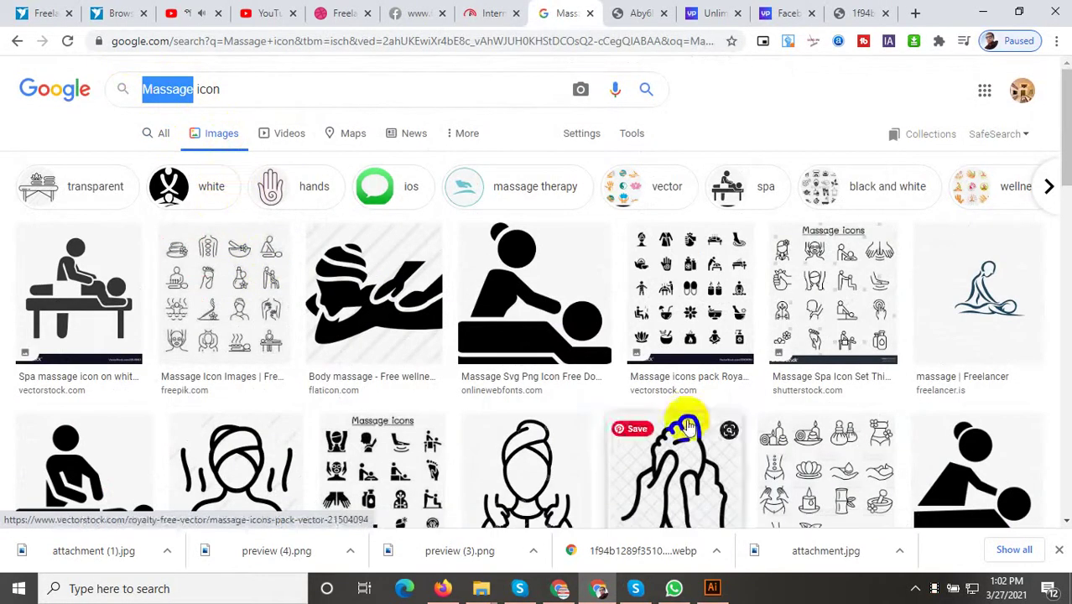
left_click(915, 590)
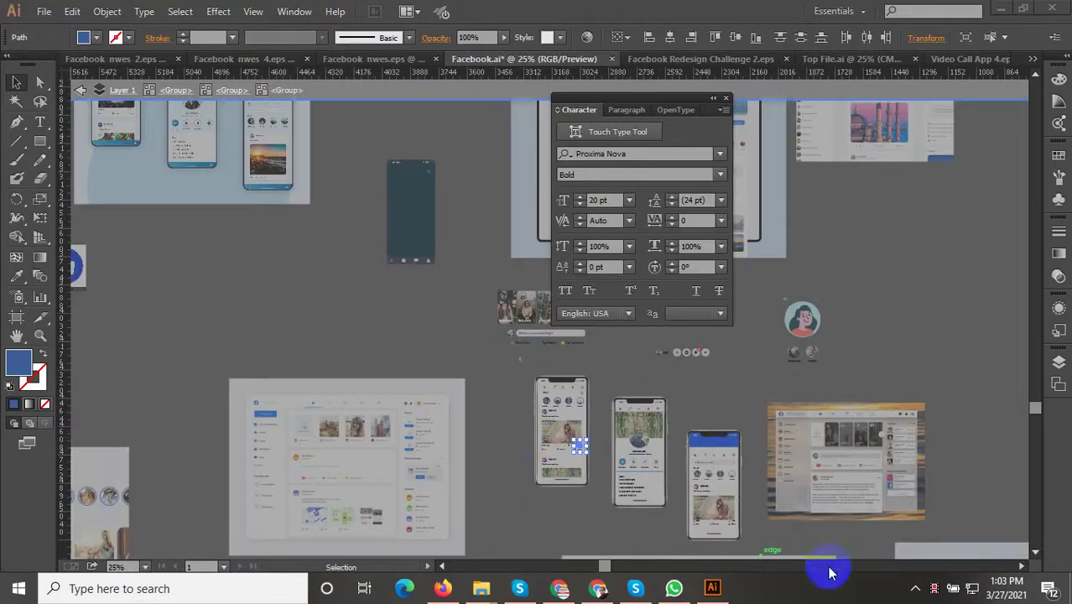
Move the small blue chat icon onto the empty white circle
left_click(940, 590)
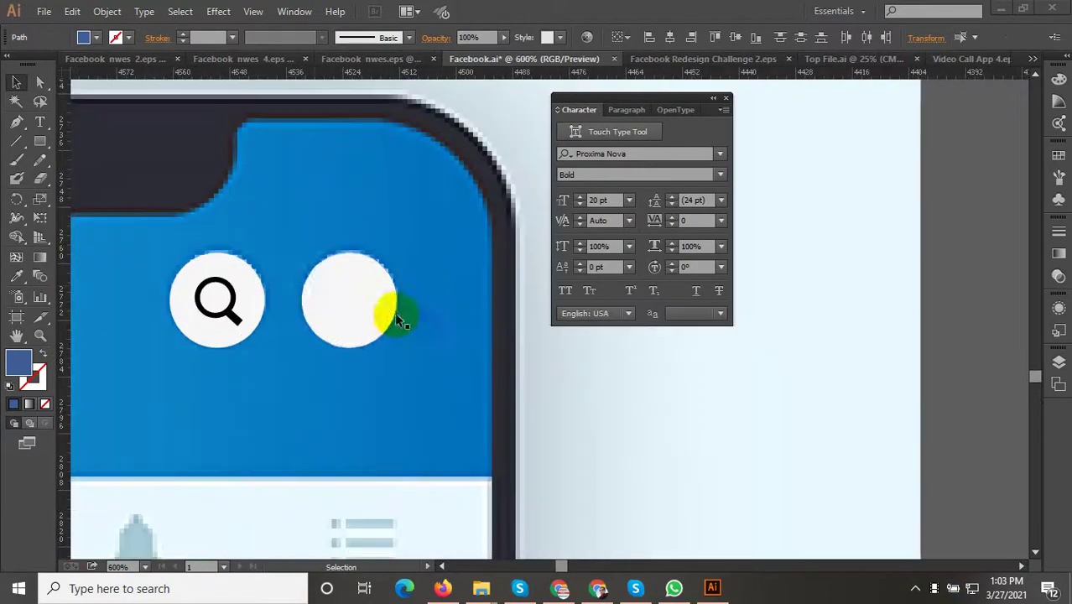
left_click(318, 286)
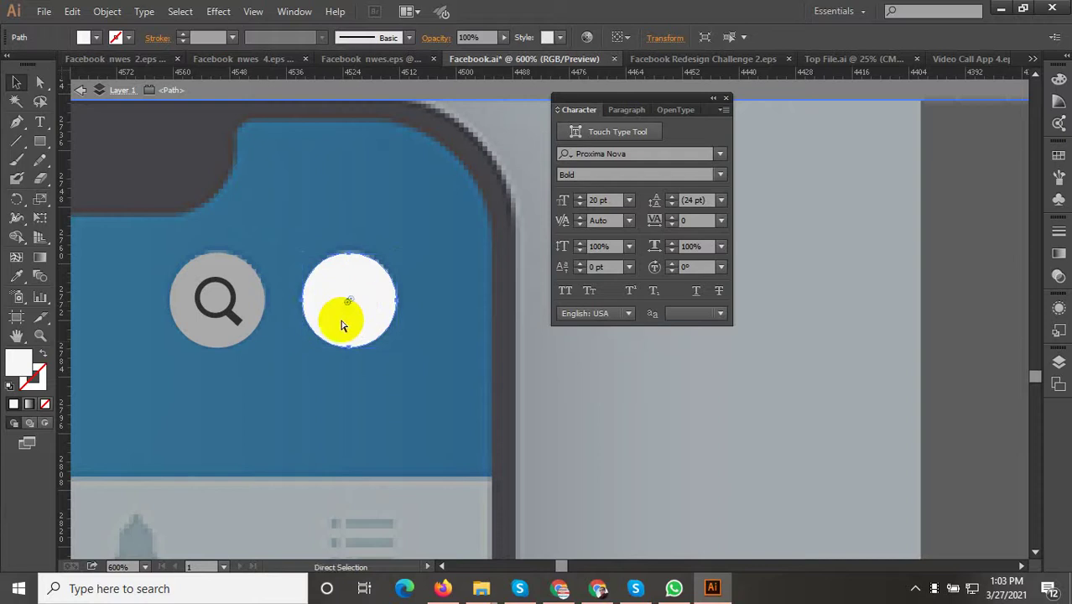
key("ctrl+z")
mouse_move(537, 314)
left_mouse_down()
mouse_move(342, 302)
mouse_move(347, 294)
left_mouse_up()
scroll(339, 304, "up", 2)
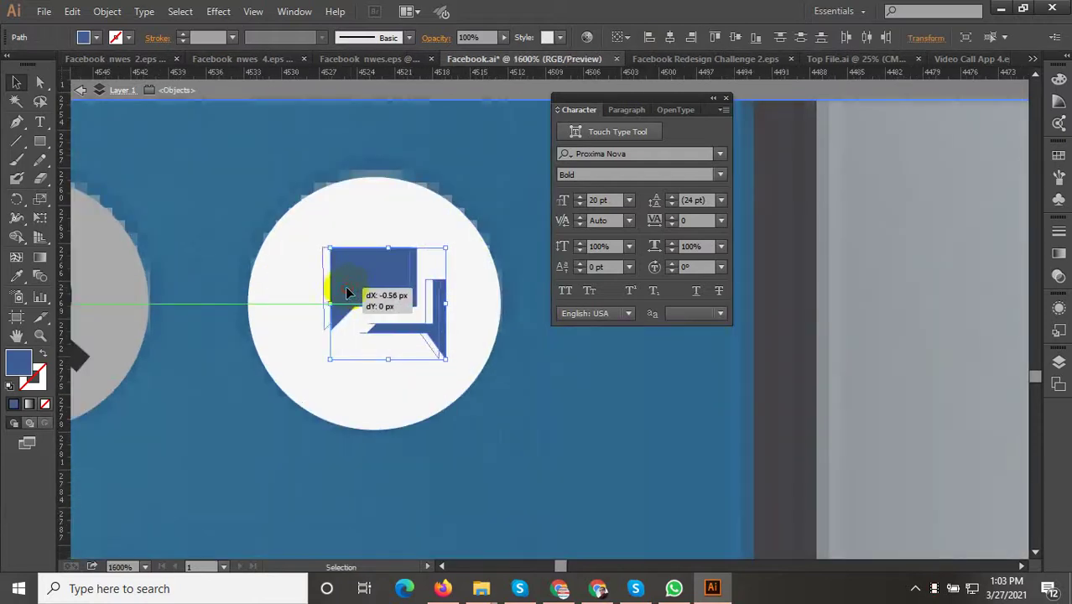
Set the chat icon's fill to black (000000)
double_click(29, 359)
left_click(129, 151)
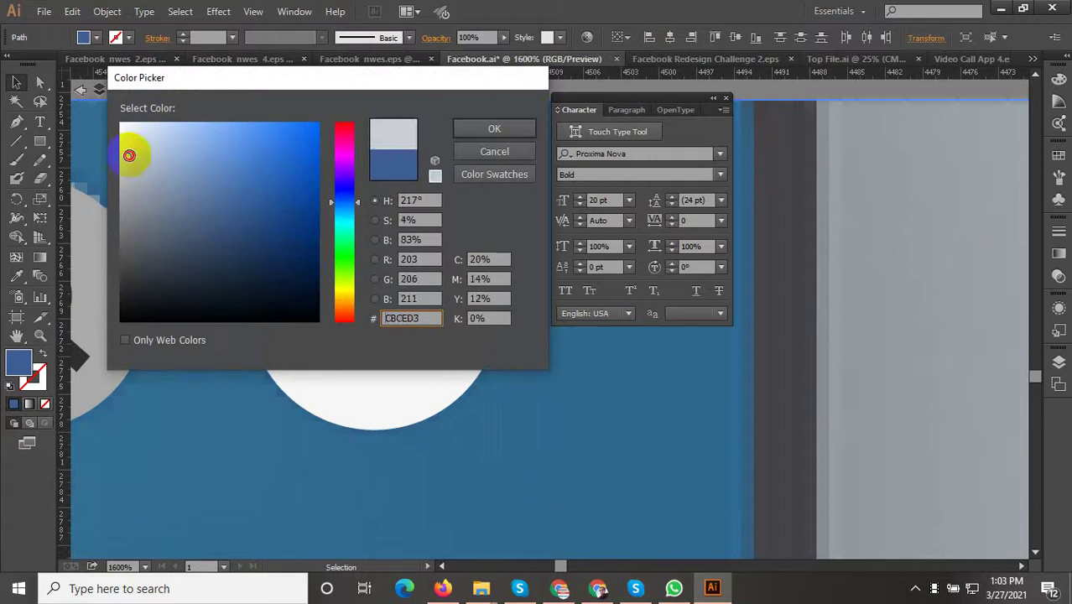
left_click(262, 320)
left_click(503, 127)
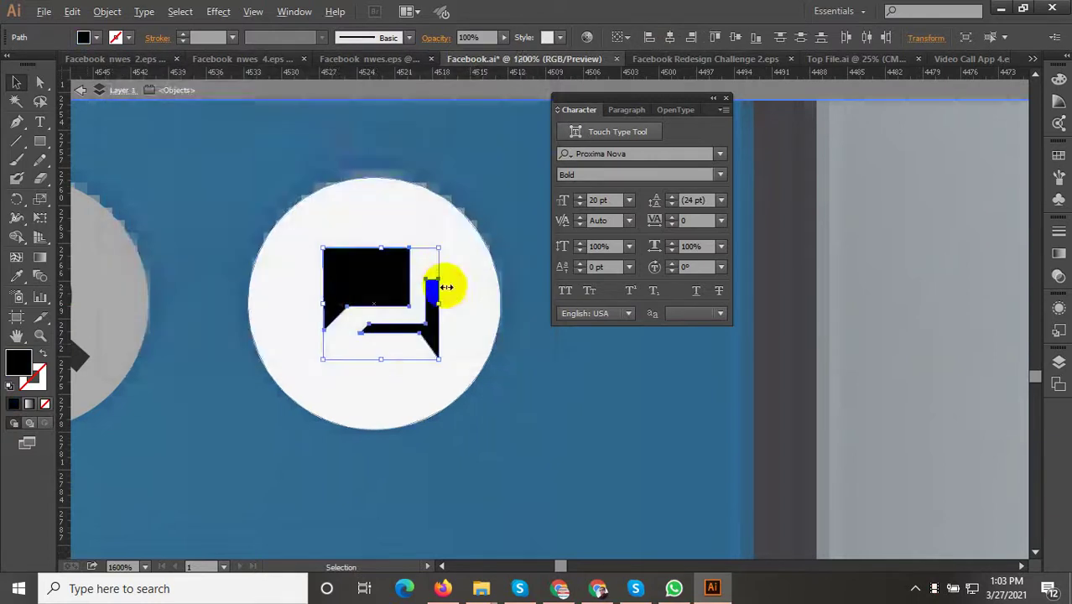
scroll(443, 286, "down", 3)
left_click(708, 401)
scroll(637, 401, "down", 3)
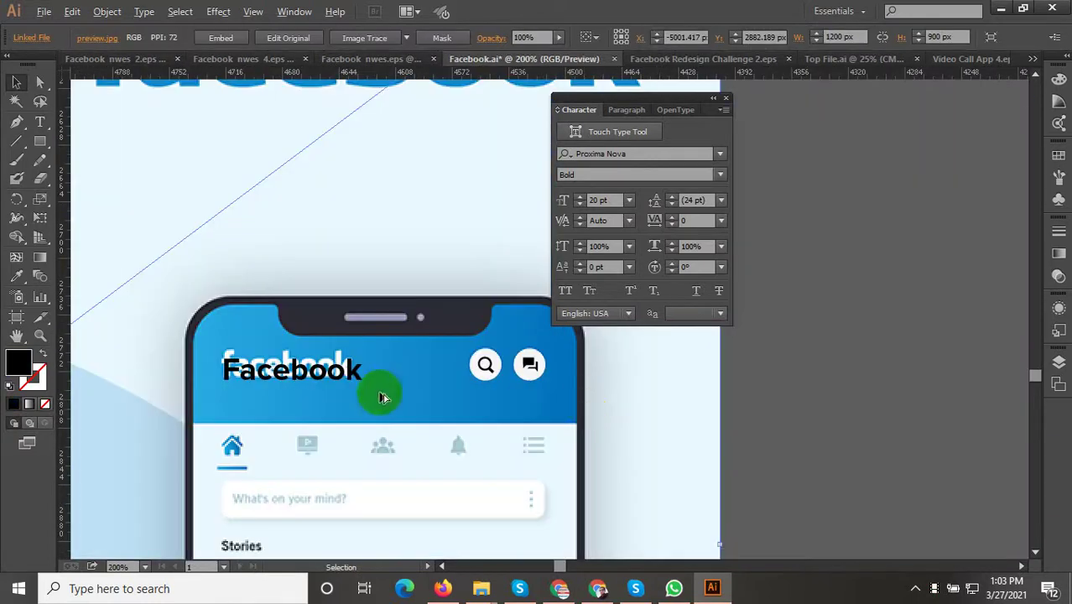
Make the Facebook title white by sampling the white circle with the Eyedropper
left_click(346, 379, "shift")
left_click(16, 276)
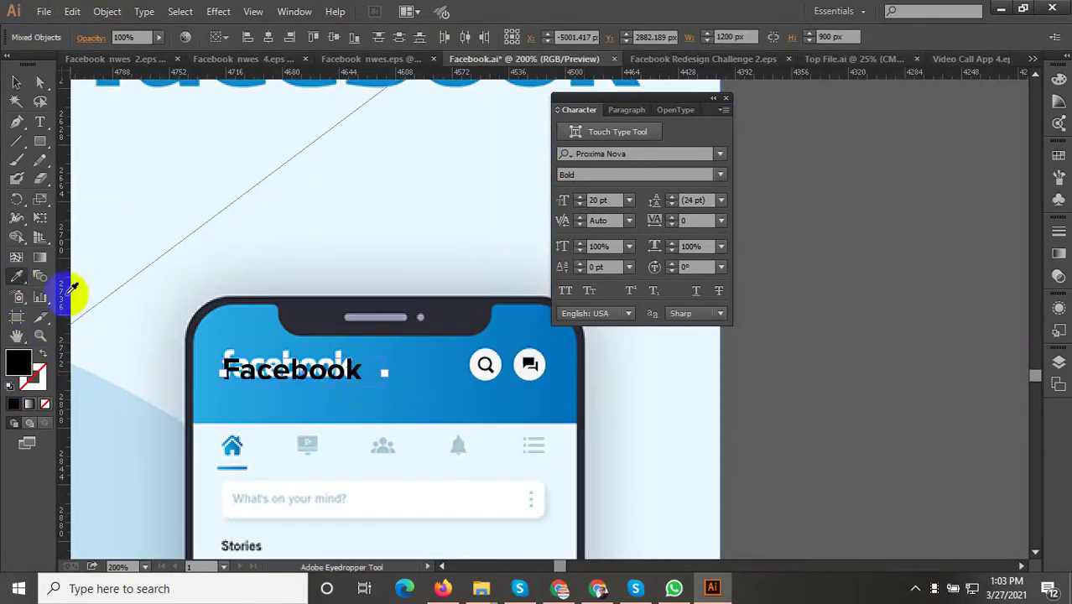
left_click(507, 353)
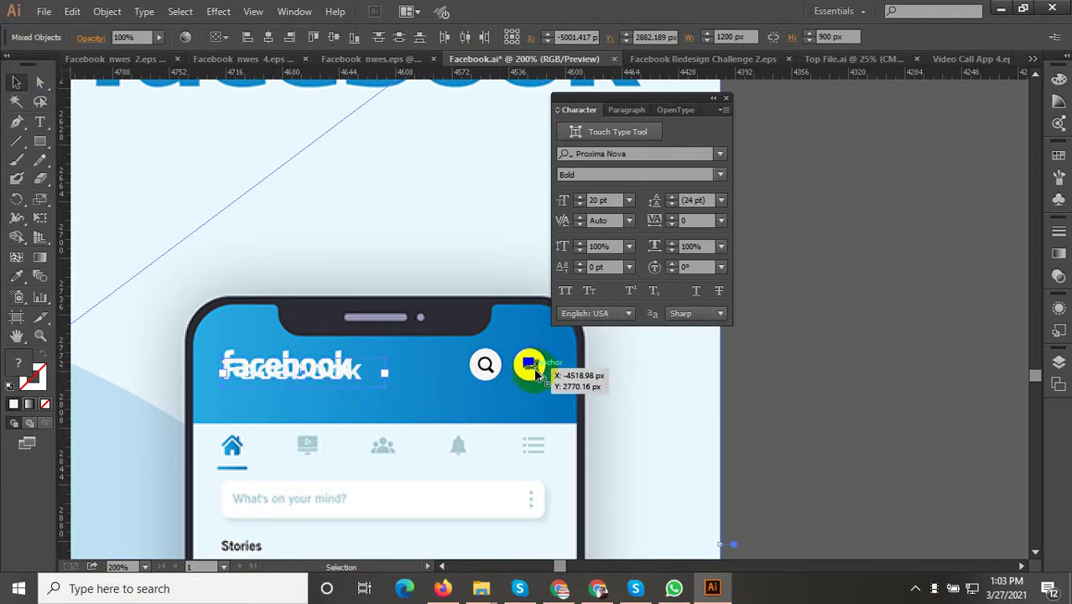
scroll(535, 373, "up", 3)
scroll(593, 418, "down", 2)
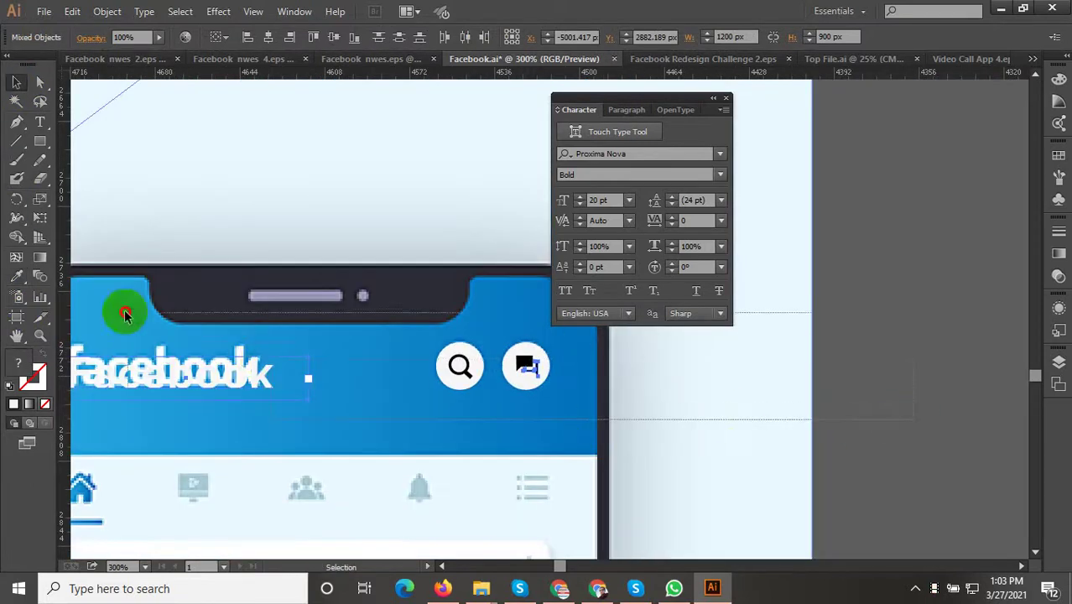
scroll(380, 373, "down", 3)
Group the Facebook title with the search and chat buttons
right_click(344, 375)
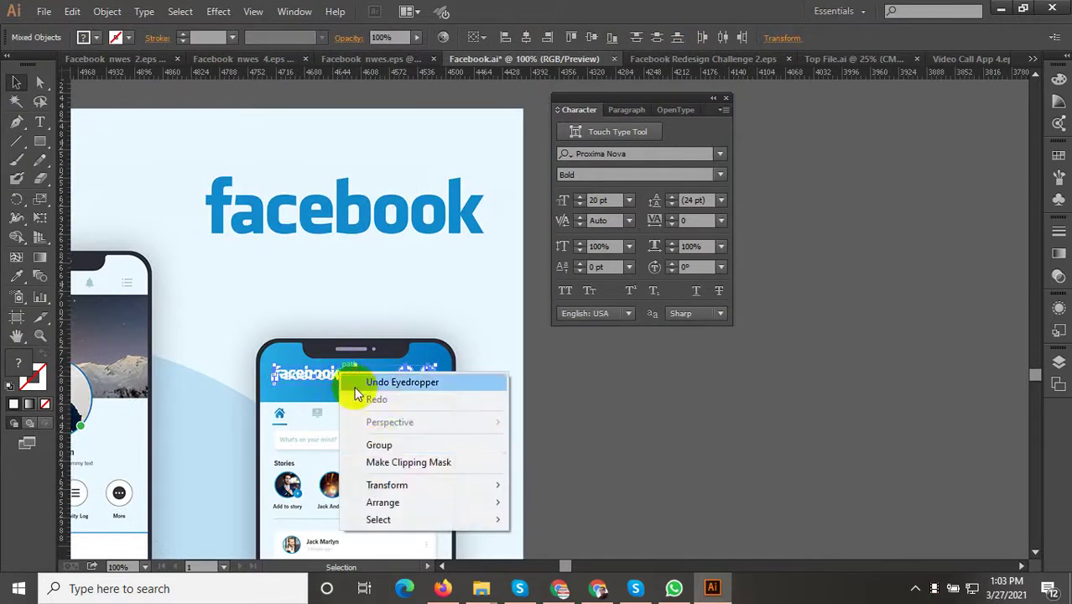
left_click(379, 445)
scroll(276, 394, "down", 4)
scroll(360, 405, "down", 3)
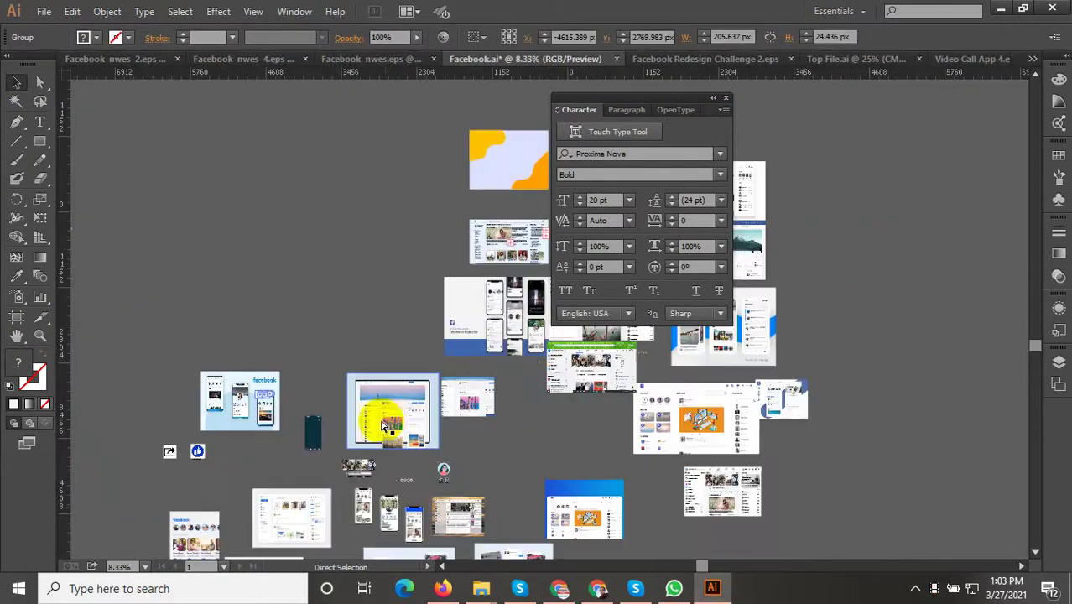
left_click(383, 427)
scroll(285, 336, "up", 2)
scroll(233, 291, "up", 2)
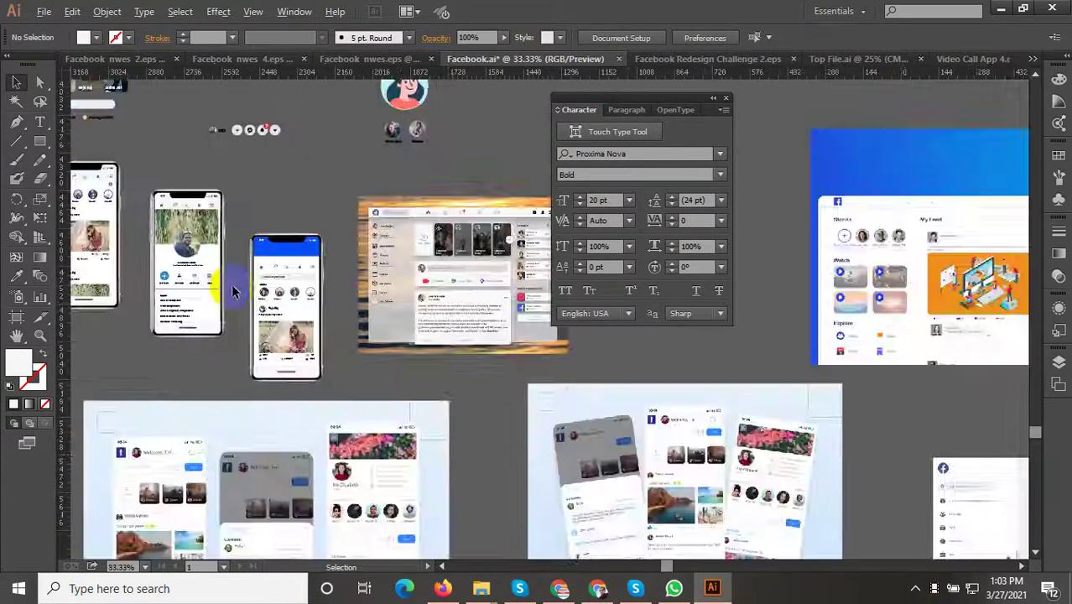
scroll(231, 291, "up", 3)
scroll(419, 235, "up", 1)
scroll(361, 269, "up", 2)
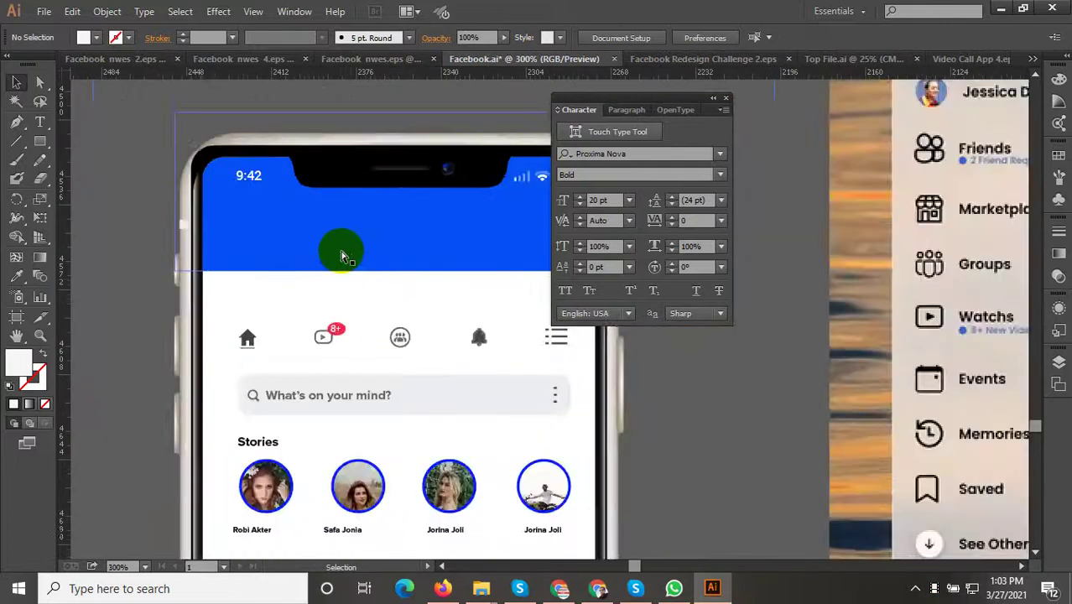
Move the Facebook group into the blue phone header, nudged slightly right
left_click(341, 255)
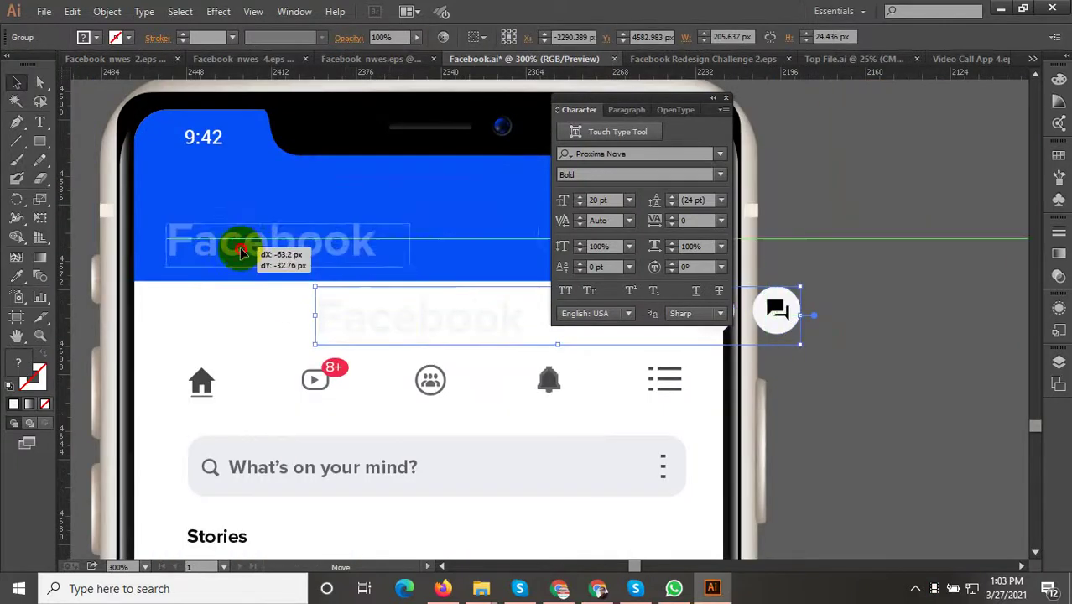
left_click_drag(390, 327, 191, 262)
scroll(191, 263, "down", 2)
scroll(302, 264, "up", 2)
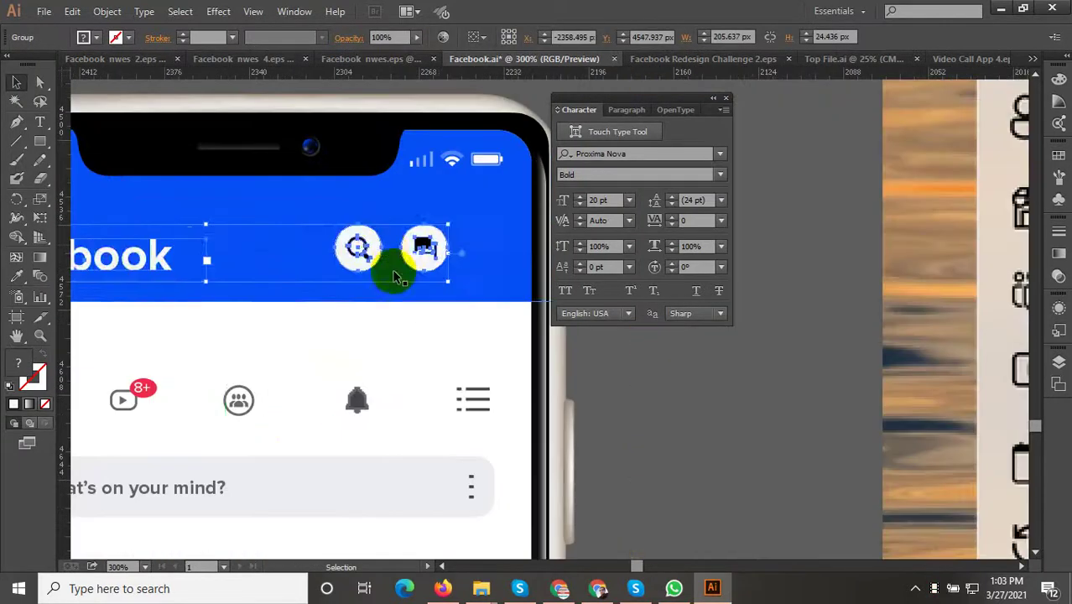
left_click_drag(395, 263, 424, 261)
scroll(508, 319, "down", 1)
scroll(508, 319, "down", 1)
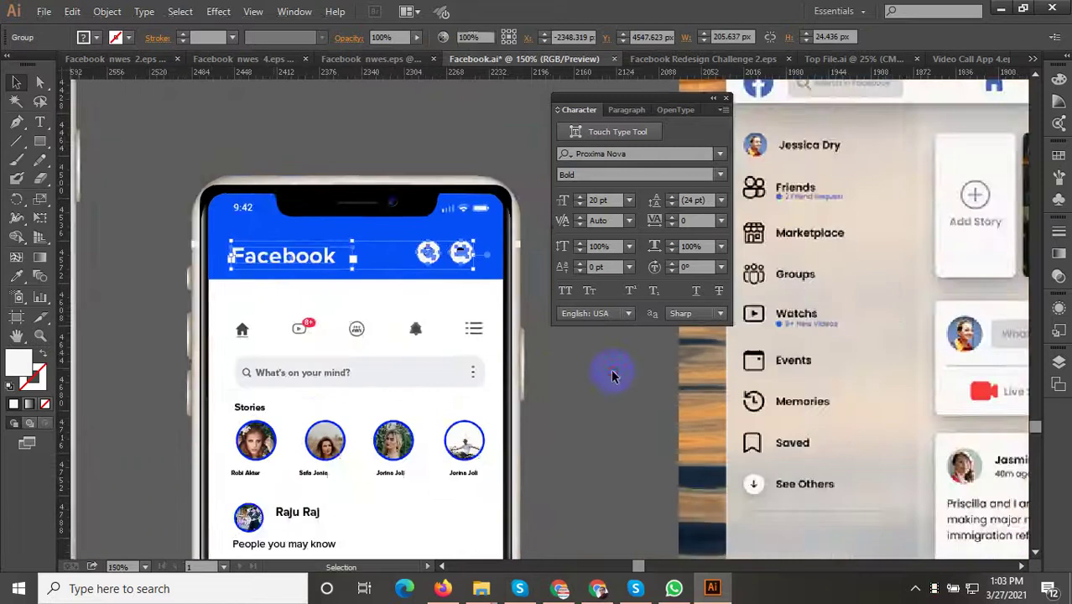
scroll(282, 258, "up", 2)
Widen the Facebook text box, nudge it left and raise its size to 27 pt
double_click(250, 246)
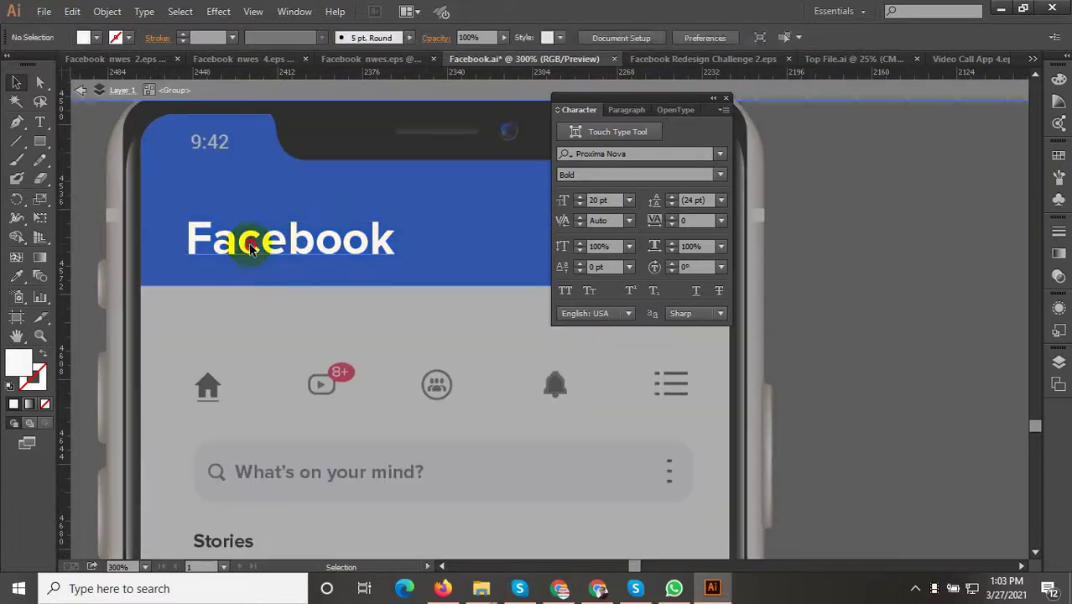
left_click_drag(428, 225, 474, 216)
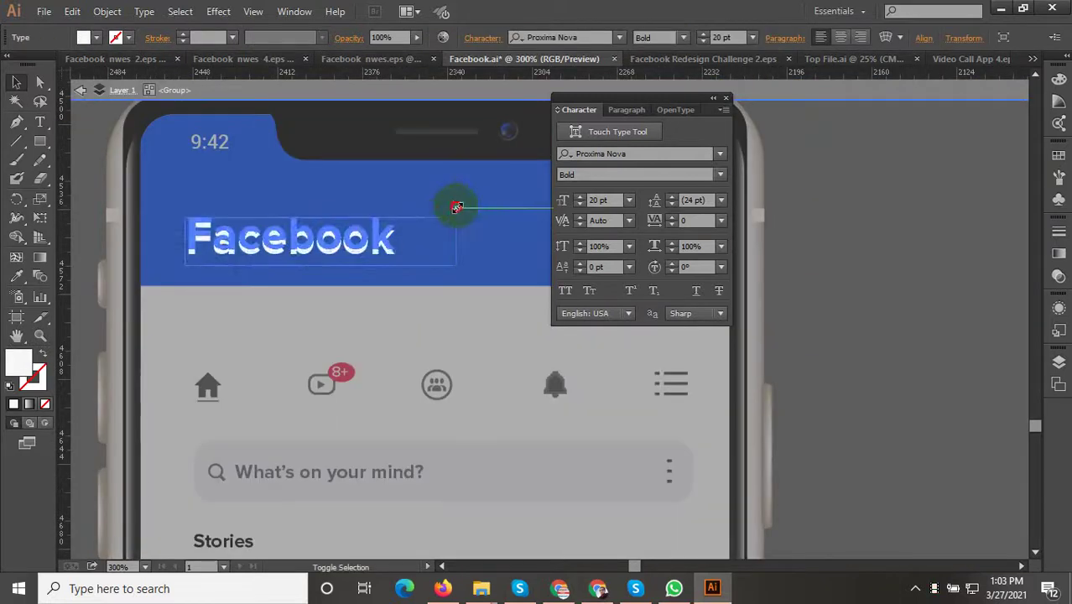
left_click(599, 202)
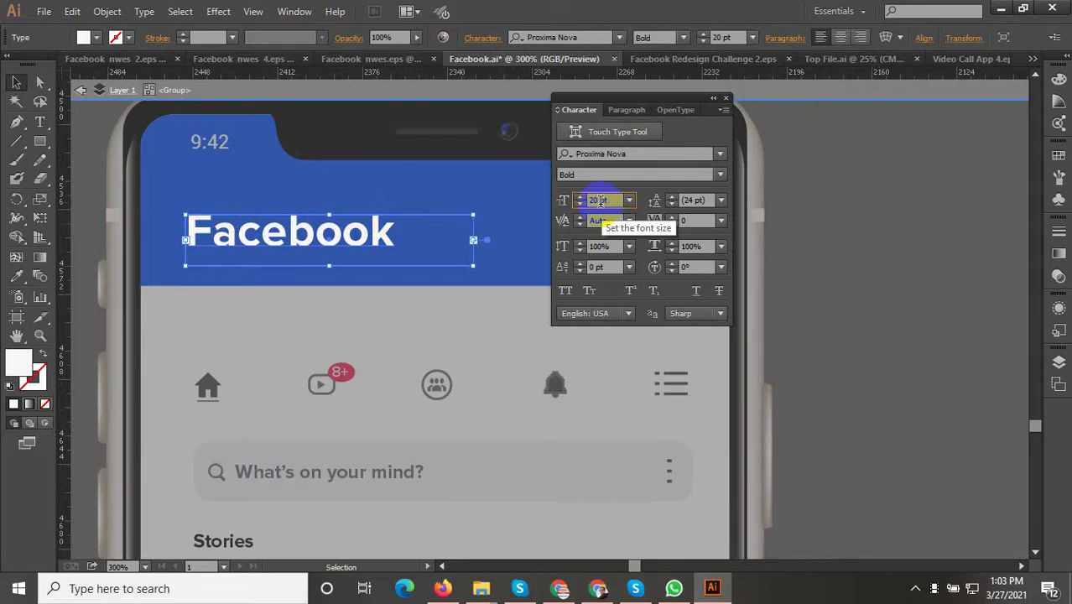
key("Up")
key("Up")
key("Up")
key("Up")
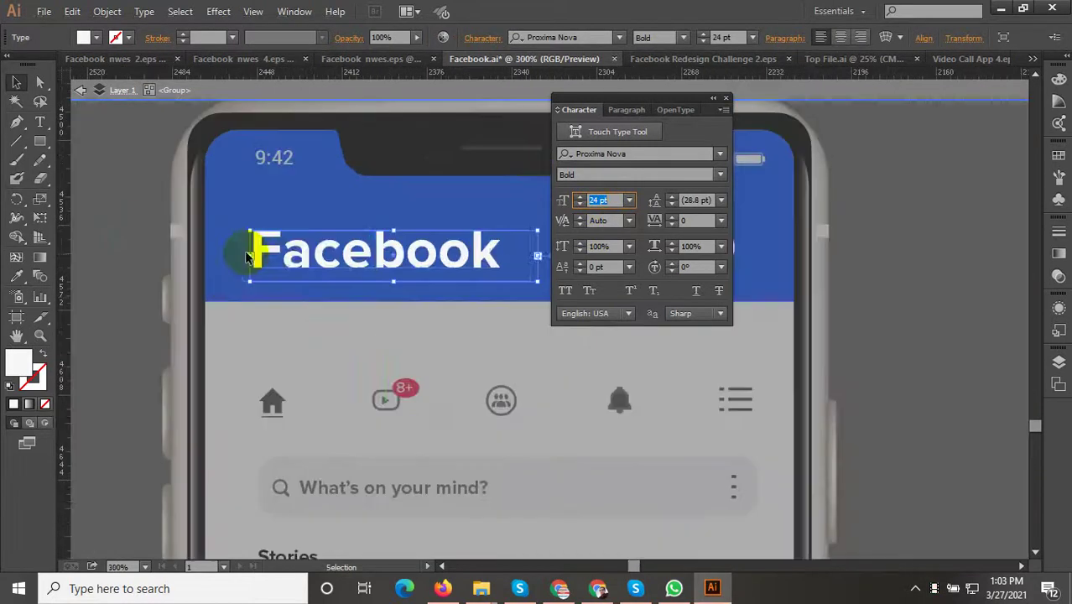
left_click_drag(264, 258, 252, 260)
key("ctrl+minus")
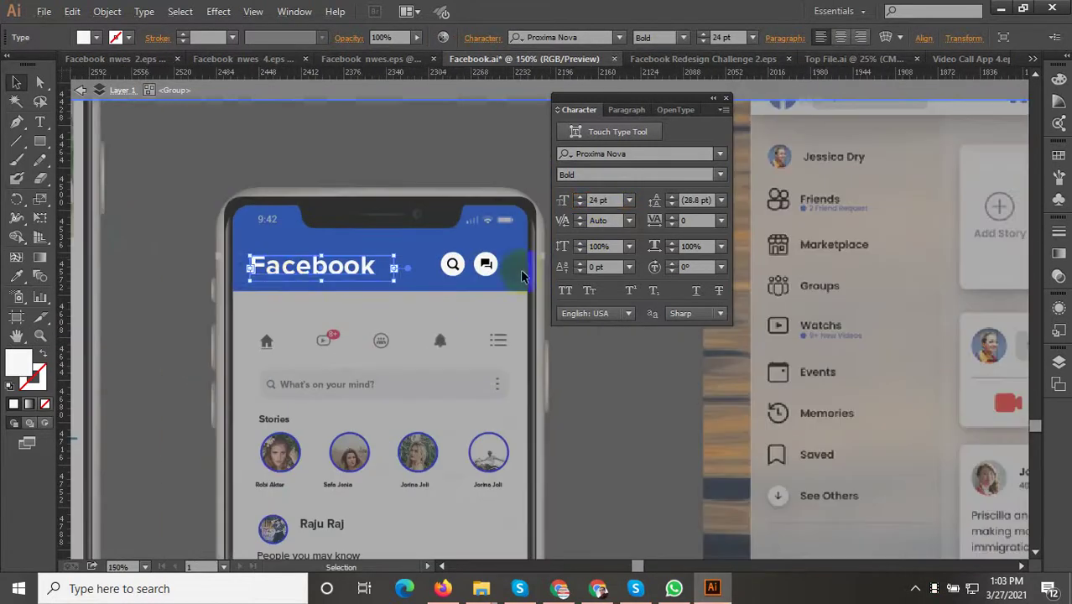
left_click(598, 199)
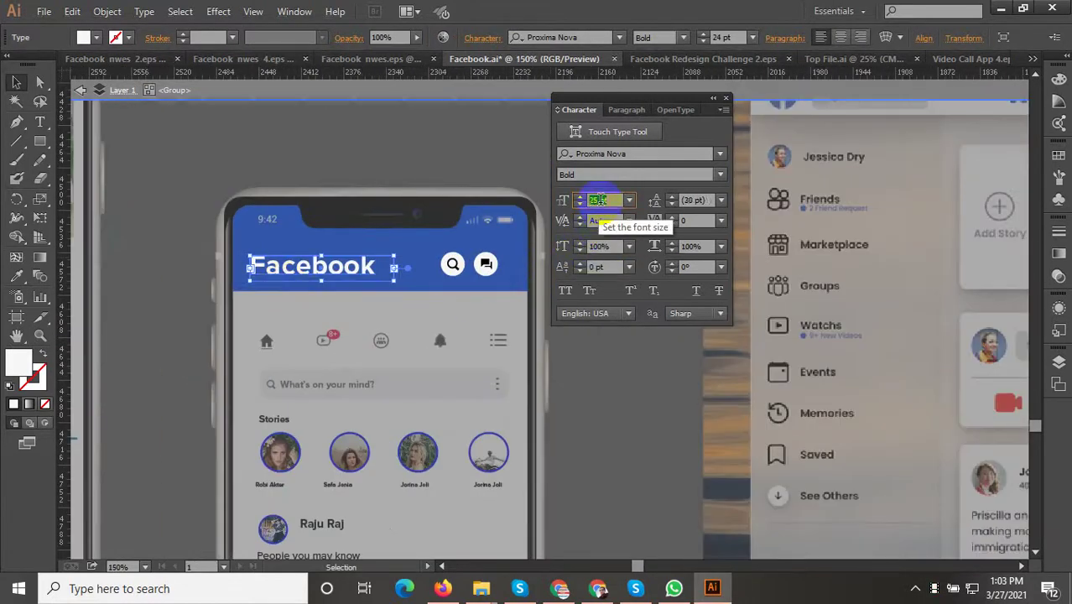
key("Return")
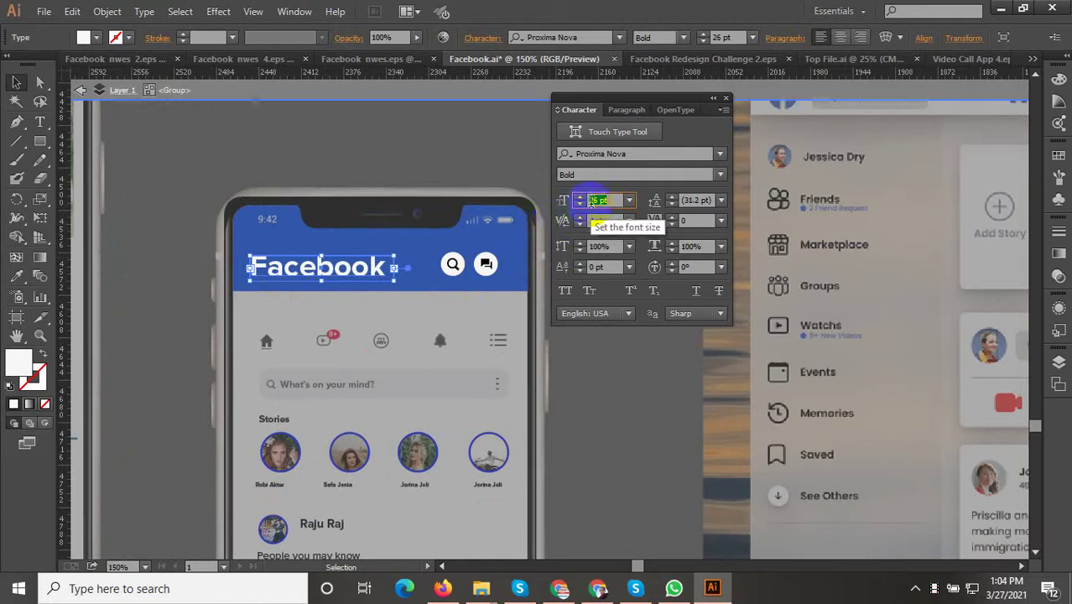
type("28")
key("Return")
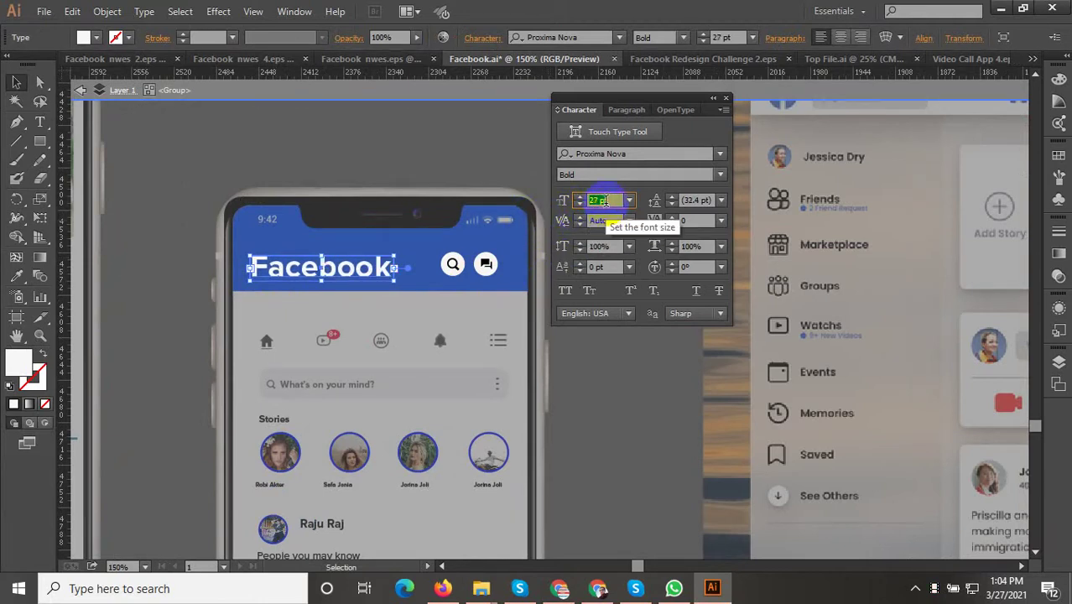
Marquee-select everything on the phone screen and group it
left_click(243, 154)
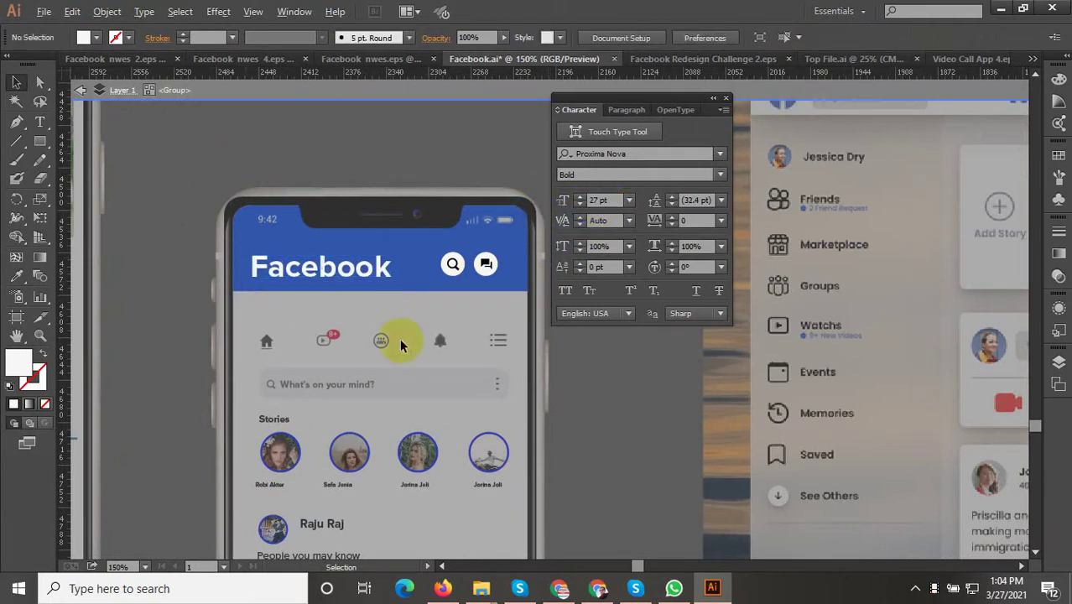
key("Escape")
left_click(335, 340)
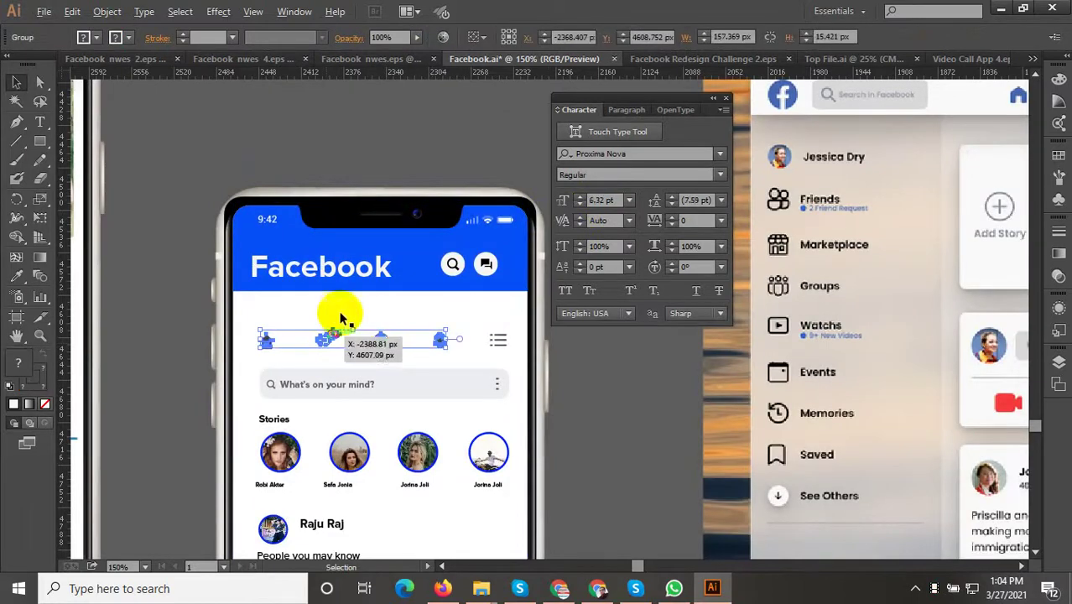
key("ctrl+minus")
key("ctrl+minus")
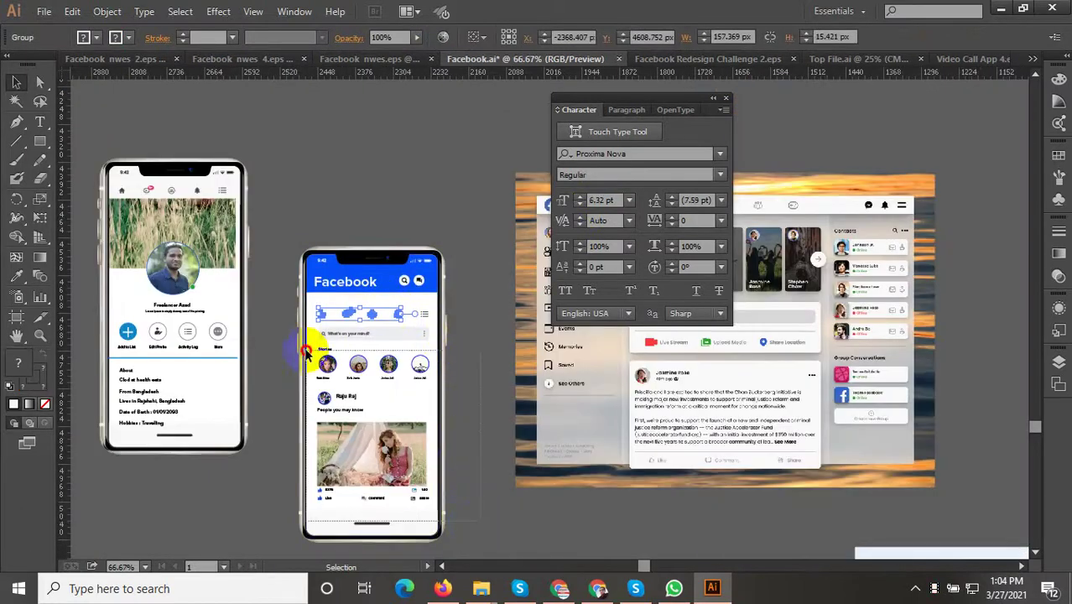
mouse_move(307, 353)
left_mouse_down()
mouse_move(313, 319)
mouse_move(342, 295)
left_mouse_up()
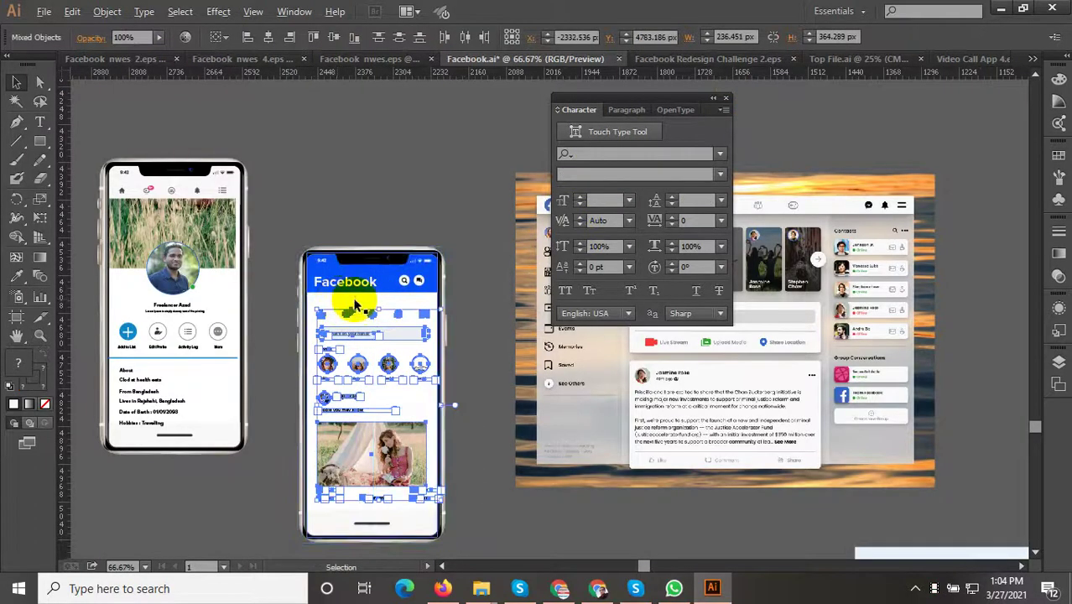
key("ctrl+plus")
key("ctrl+plus")
right_click(342, 334)
left_click(378, 407)
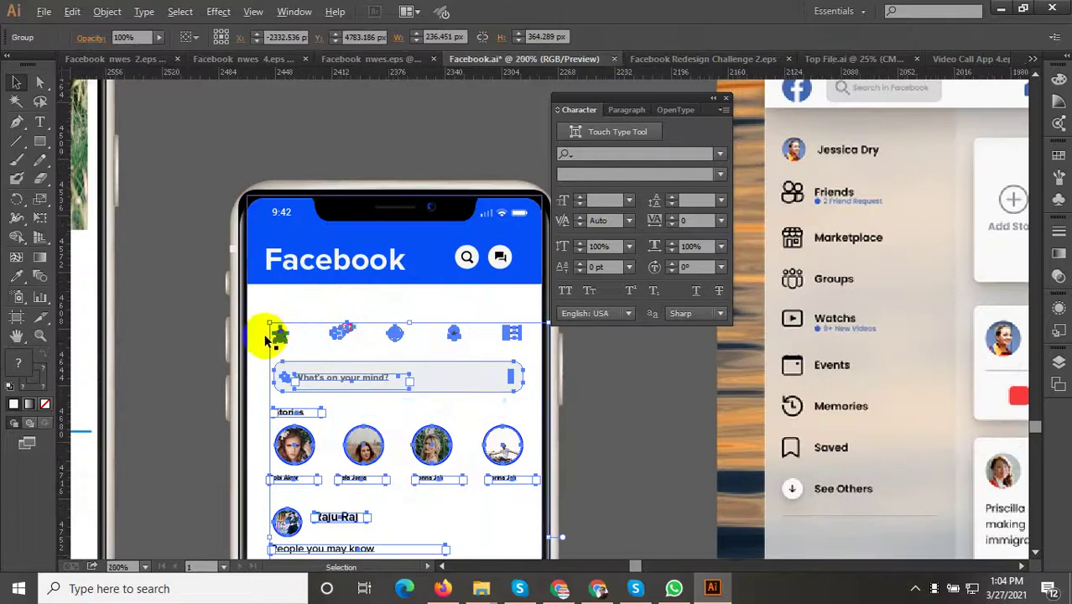
Shift the phone's icon row up toward the header
key("ctrl+plus")
key("ctrl+plus")
mouse_move(291, 332)
left_mouse_down()
mouse_move(276, 294)
mouse_move(323, 294)
left_mouse_up()
key("ctrl+minus")
key("ctrl+minus")
scroll(394, 352, "down", 3)
scroll(371, 304, "down", 1)
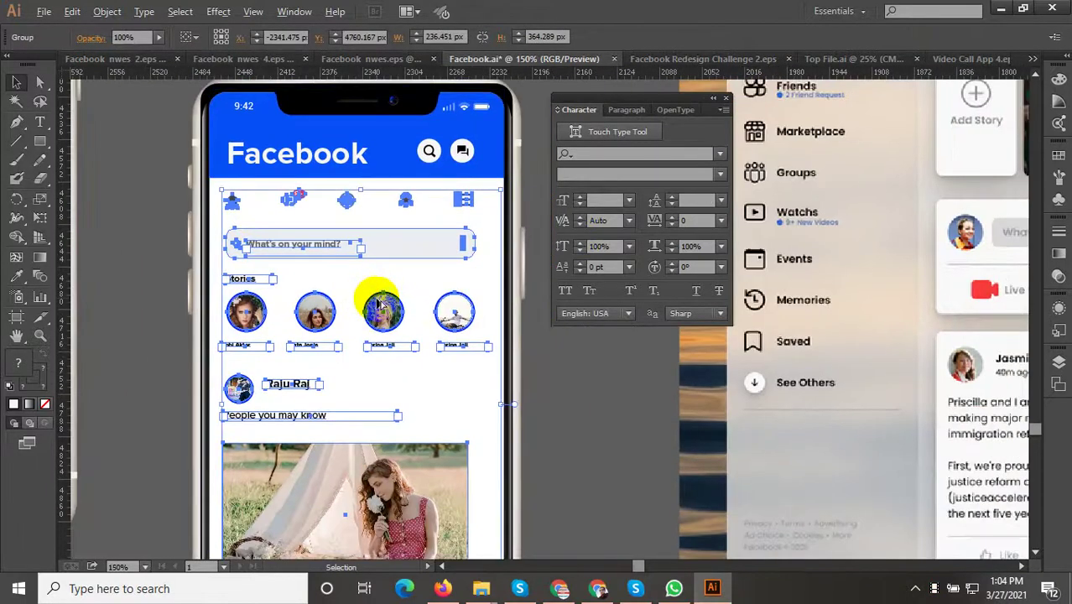
key("ctrl+minus")
key("ctrl+minus")
key("ctrl+plus")
key("ctrl+plus")
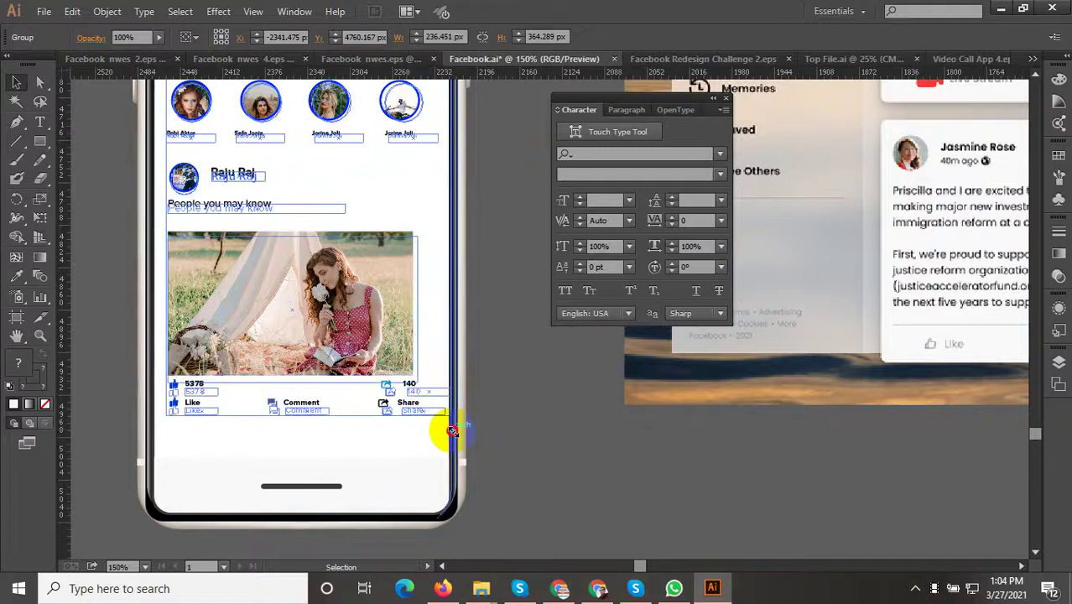
Scale the photo post group by its corner to fill the screen width
left_click_drag(455, 427, 451, 430)
key("ctrl+minus")
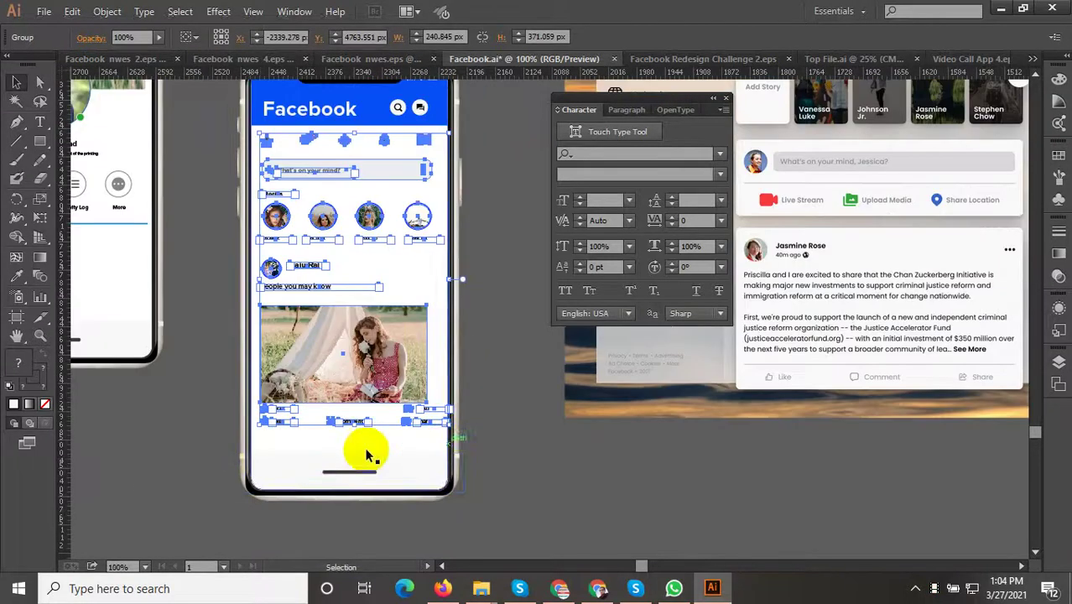
key("ctrl+plus")
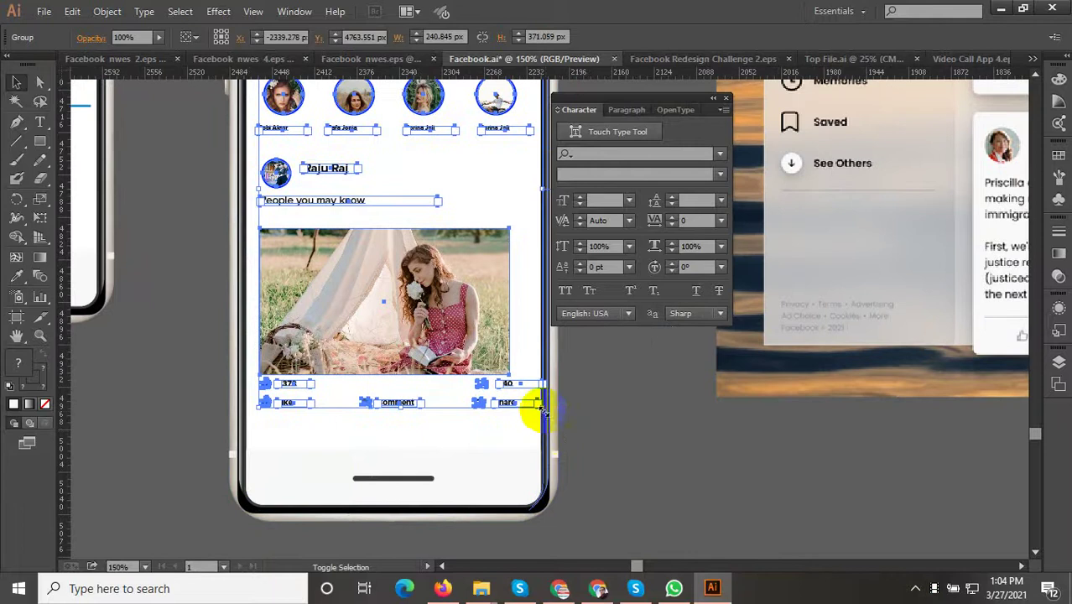
left_click_drag(554, 428, 547, 432)
left_click(586, 464)
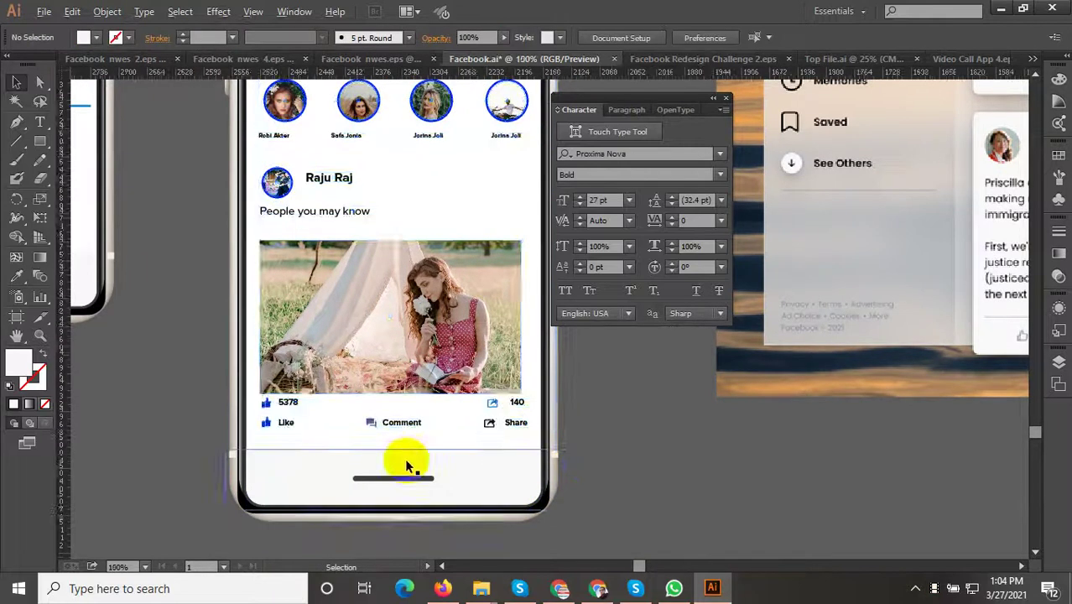
scroll(405, 458, "down", 2, "alt")
scroll(504, 481, "up", 1, "alt")
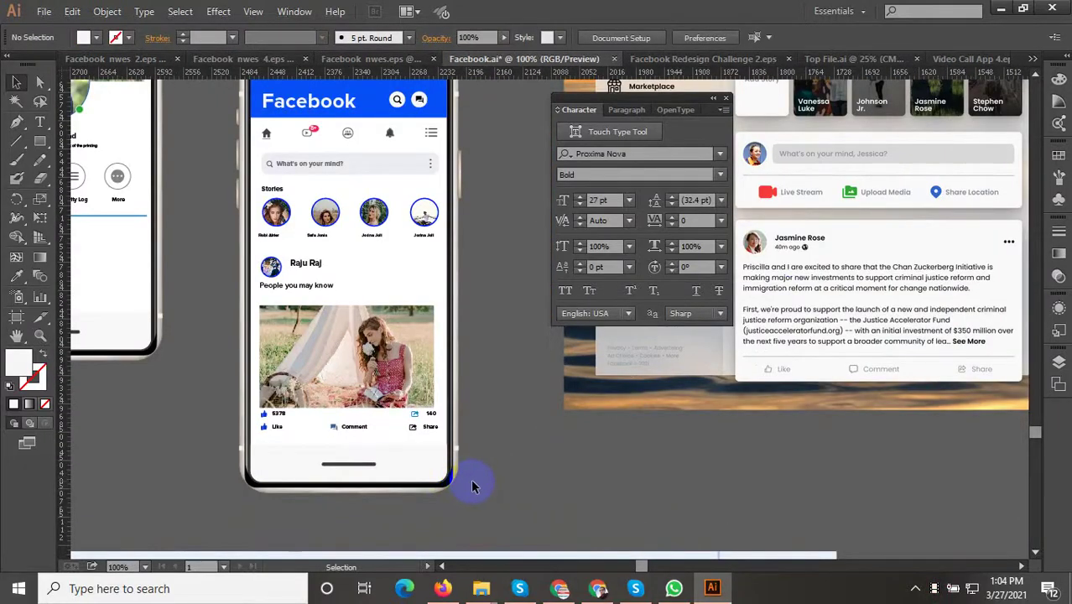
scroll(472, 486, "down", 1, "alt")
scroll(472, 486, "down", 1, "alt")
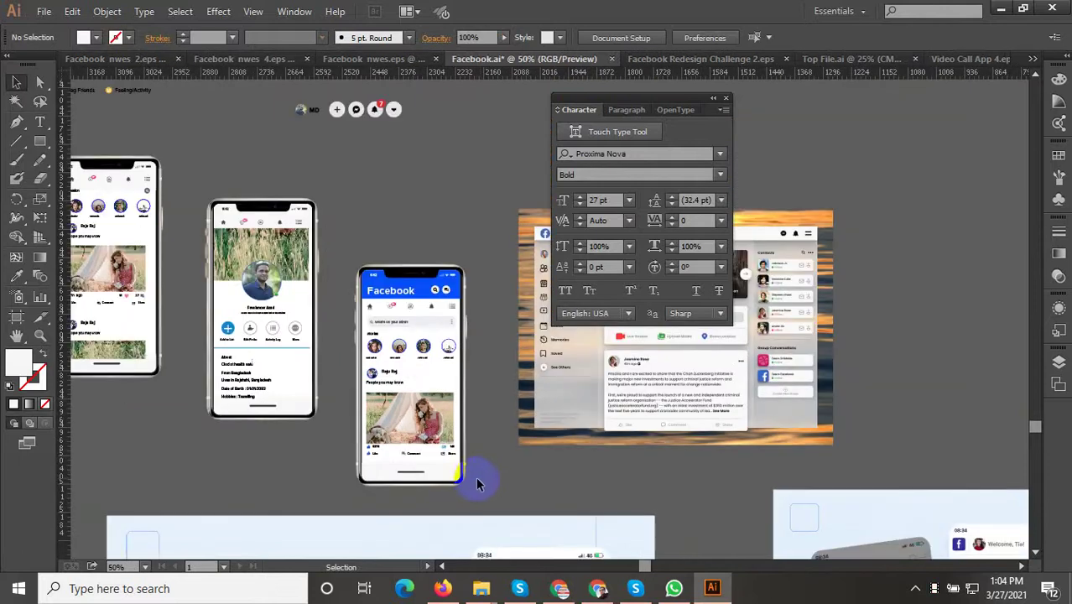
scroll(487, 478, "down", 1, "alt")
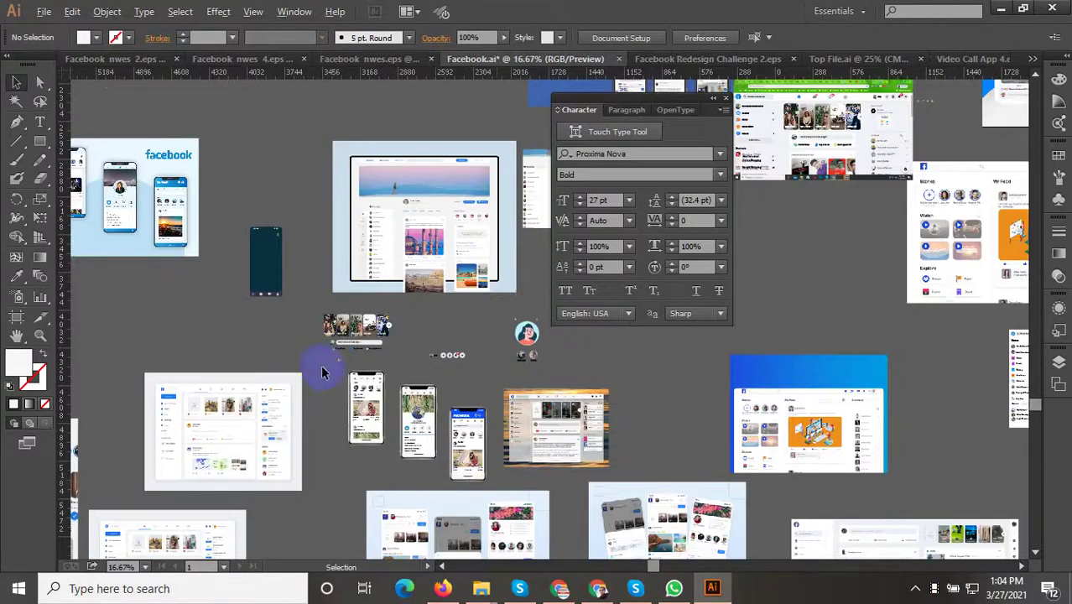
Select the feed, profile and Facebook phone mockups and group them
scroll(387, 401, "up", 1, "alt")
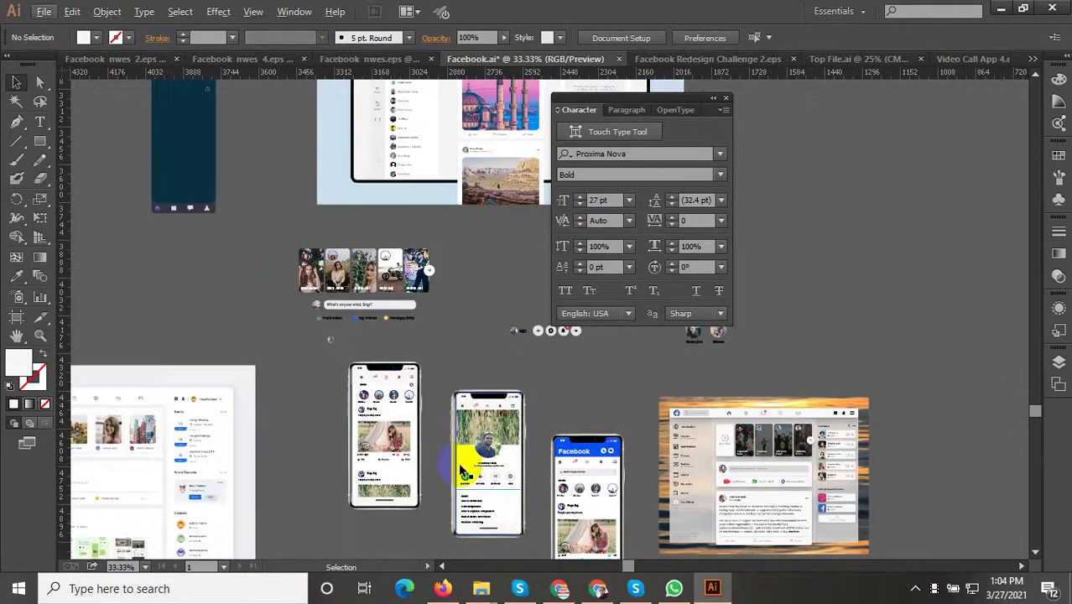
scroll(460, 465, "down", 2, "alt")
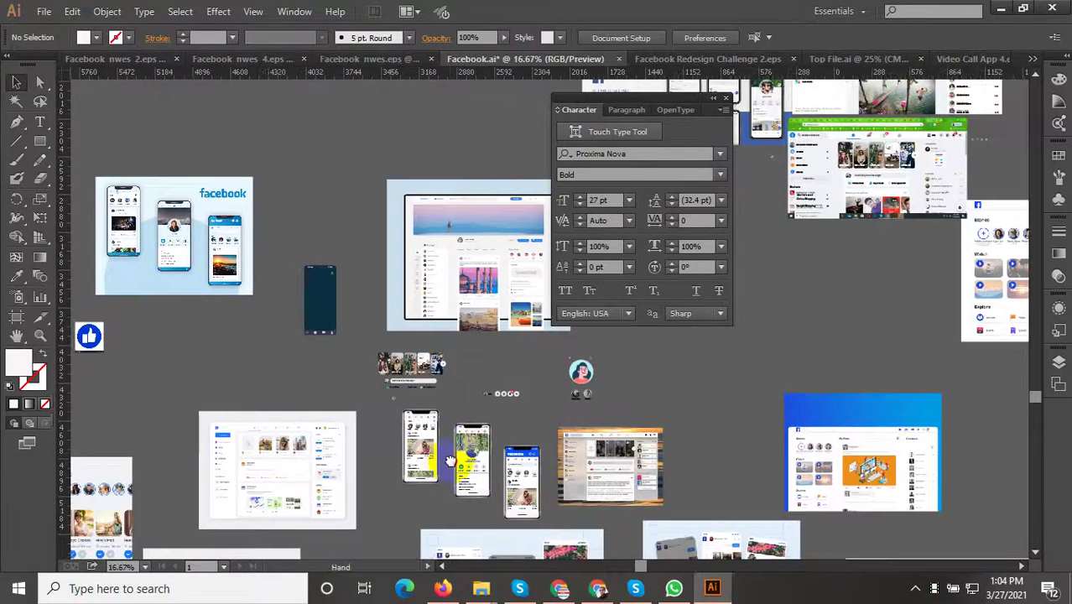
scroll(457, 461, "up", 1, "alt")
scroll(504, 449, "up", 1, "alt")
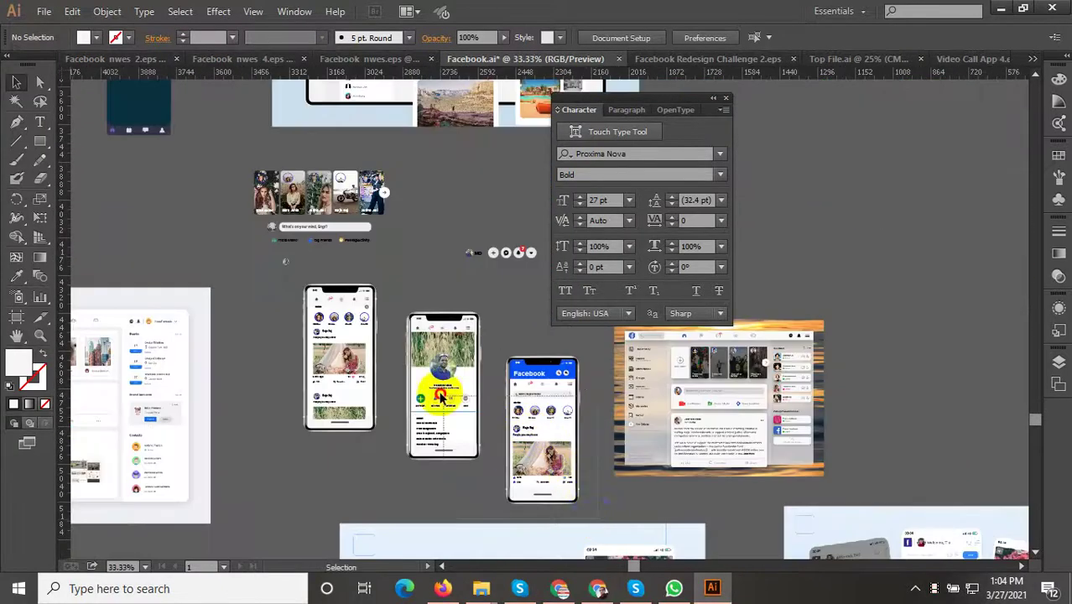
left_click(310, 300)
scroll(312, 296, "up", 1, "alt")
right_click(340, 283)
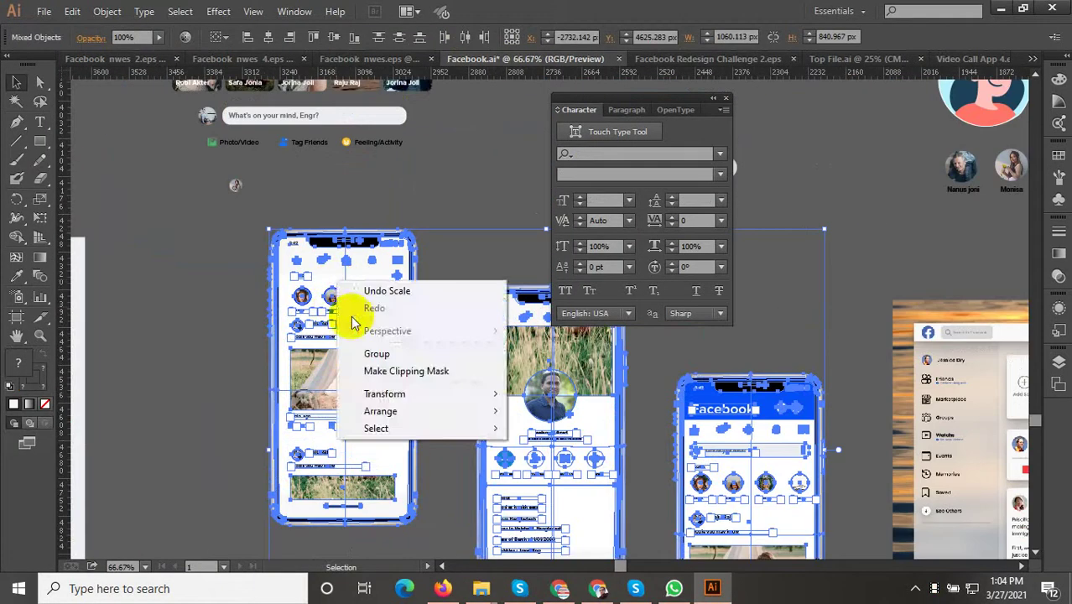
left_click(379, 354)
Confirm the three phone mockups now select as a single group
scroll(427, 294, "down", 2, "alt")
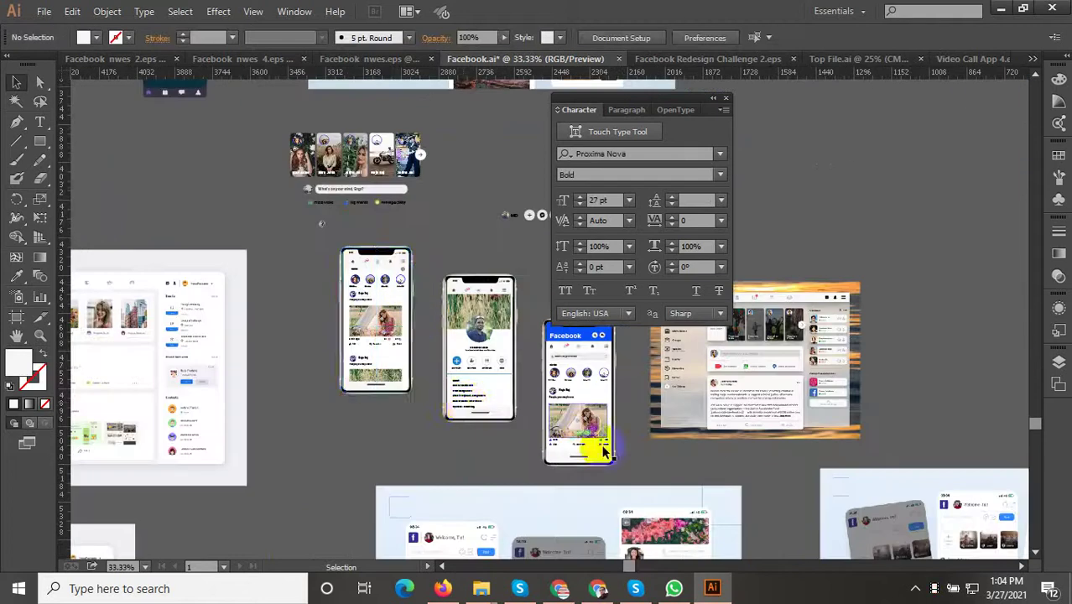
left_click(443, 366)
left_click(349, 416)
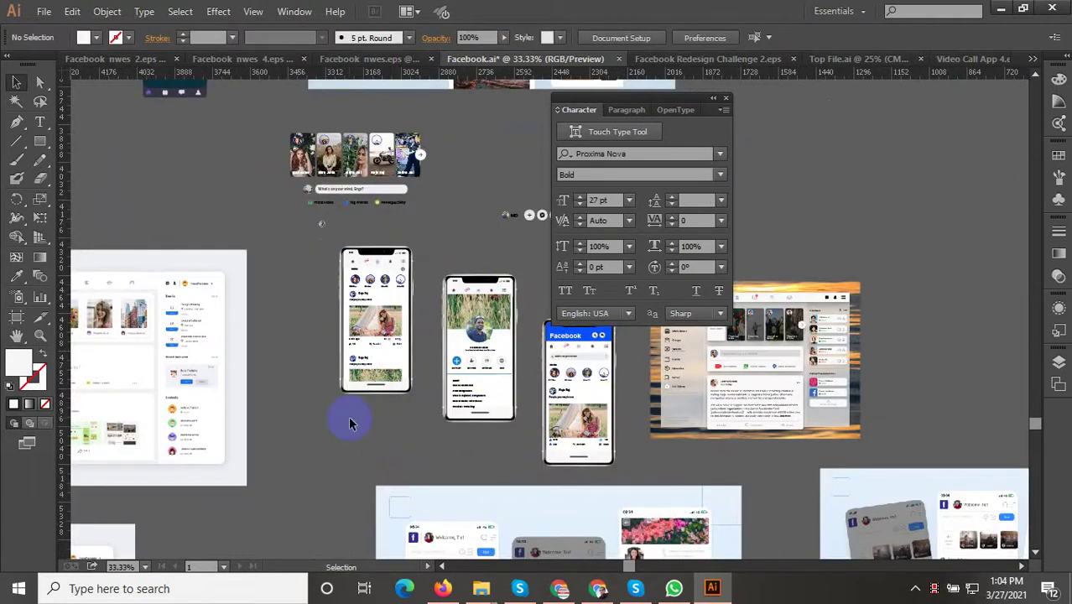
left_click(366, 371)
scroll(367, 370, "down", 1, "alt")
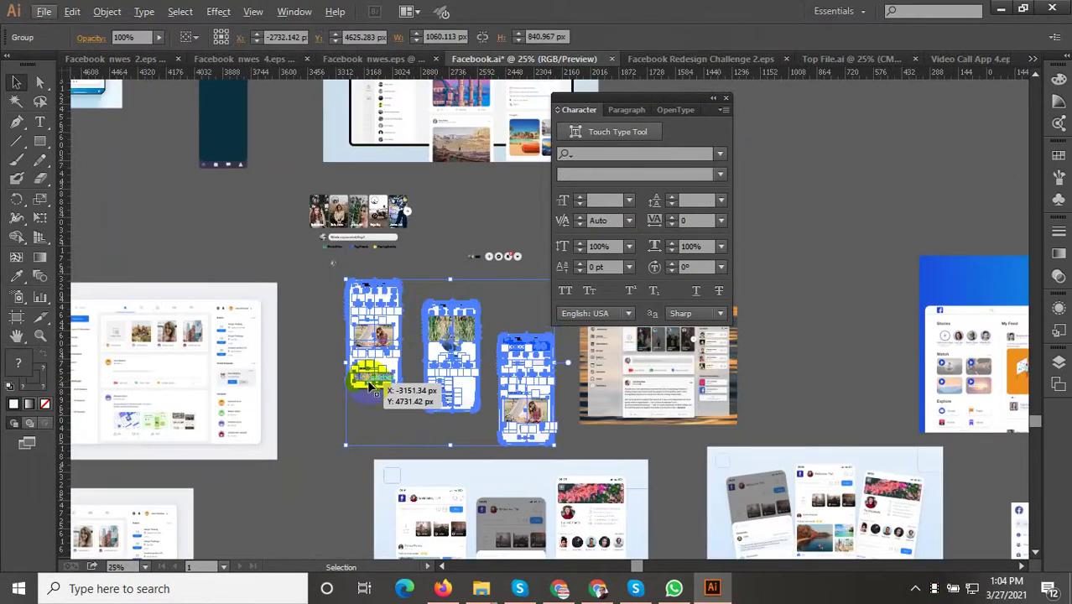
left_click(440, 267)
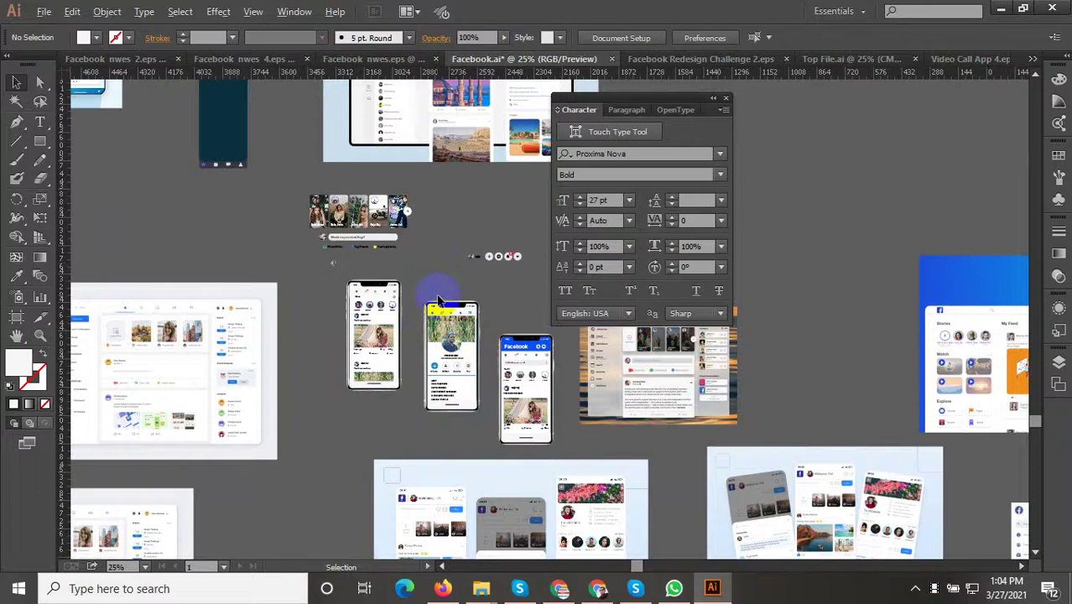
scroll(437, 294, "up", 3, "alt")
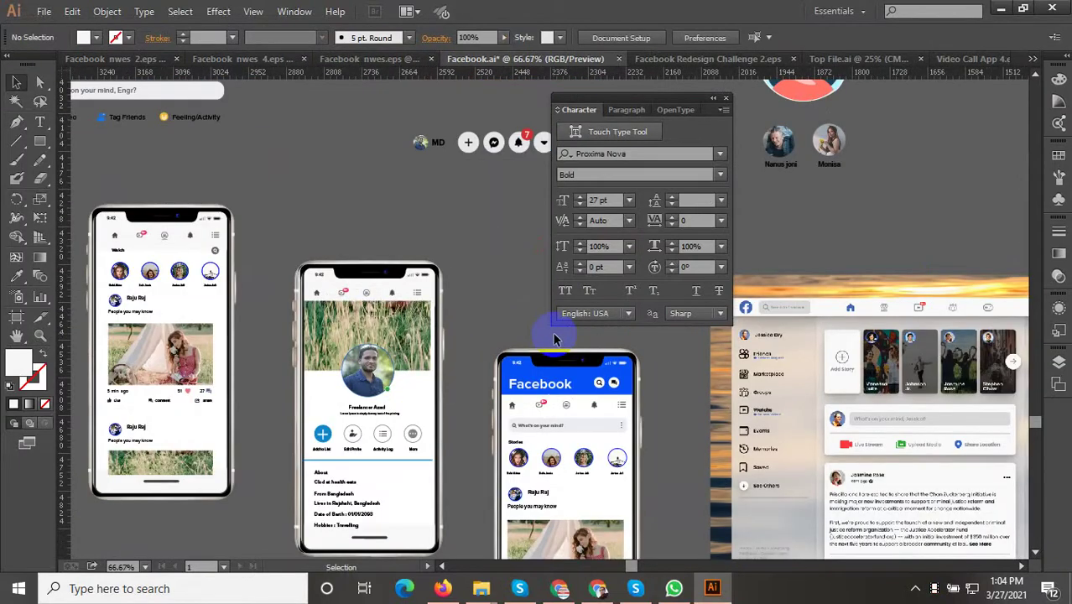
scroll(415, 359, "down", 2, "alt")
scroll(390, 369, "up", 1, "alt")
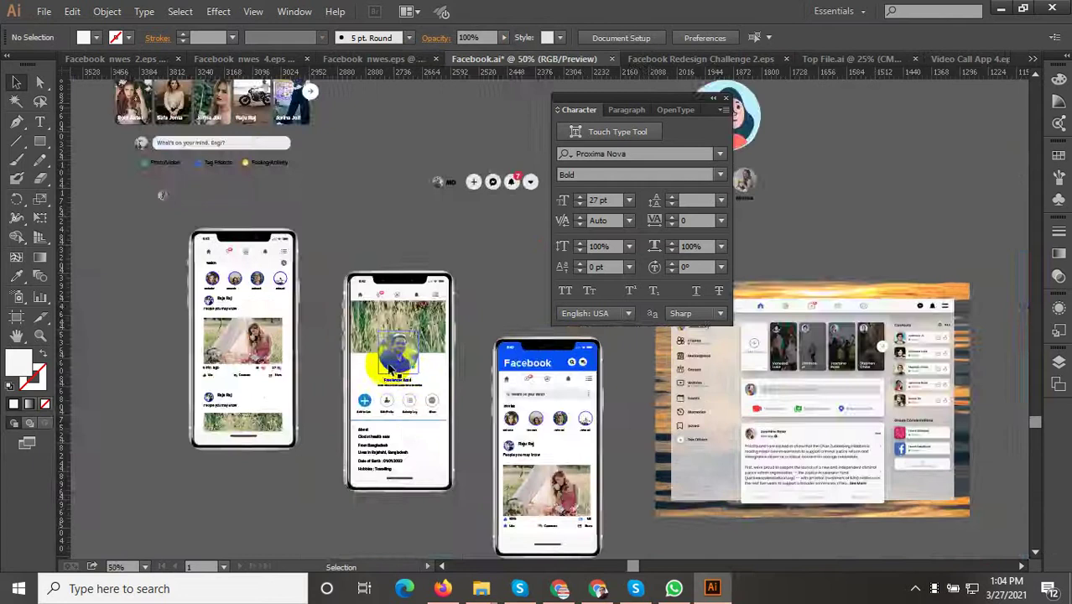
scroll(390, 369, "down", 1, "alt")
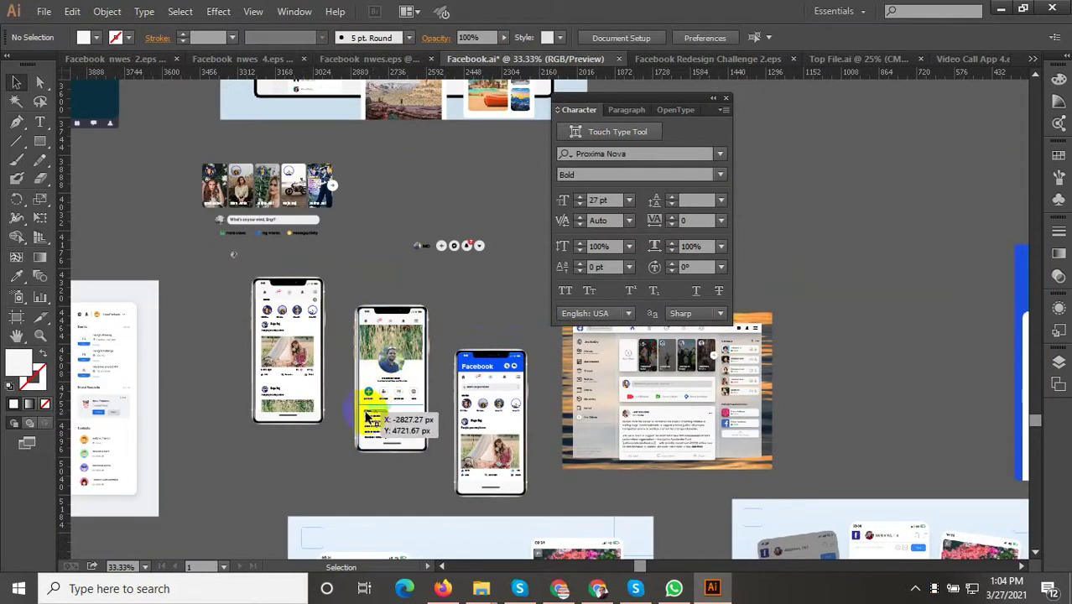
scroll(375, 428, "down", 1, "alt")
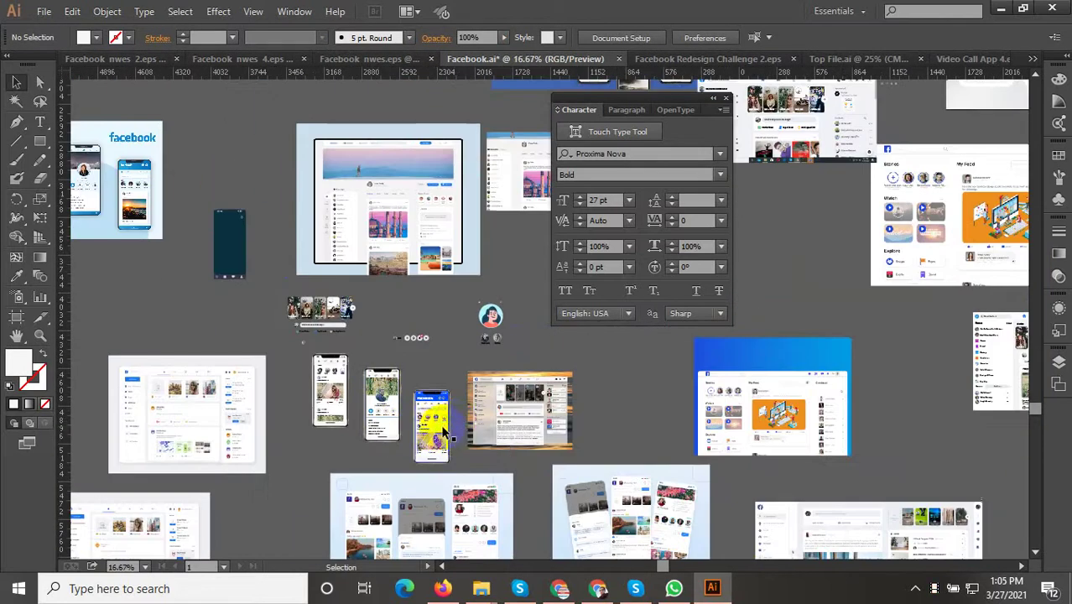
left_click(338, 392)
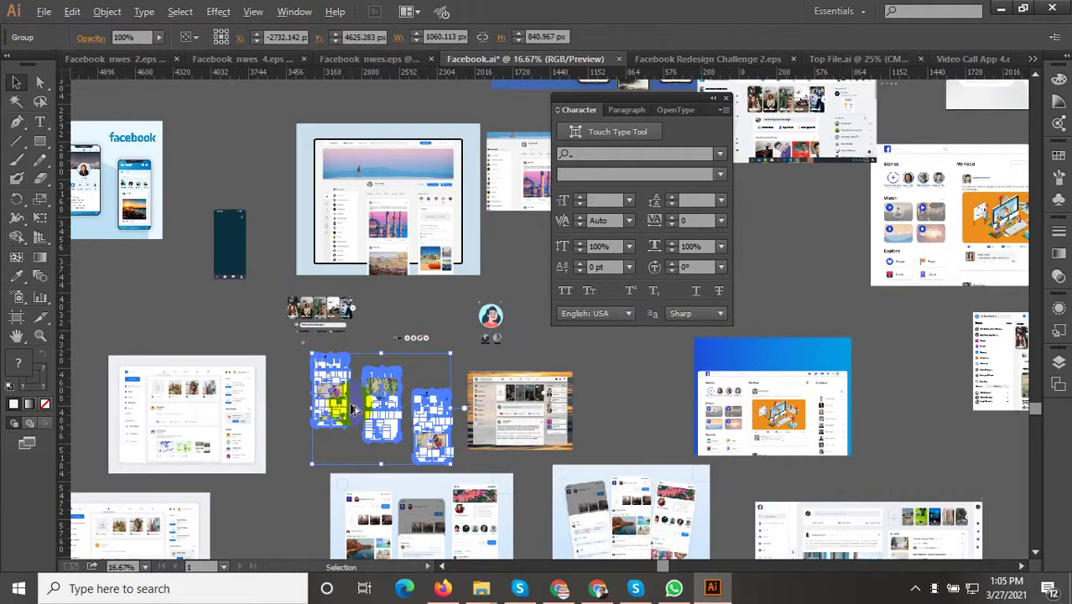
Move through the open files to the Video Call App 4.eps document
scroll(348, 430, "down", 1, "alt")
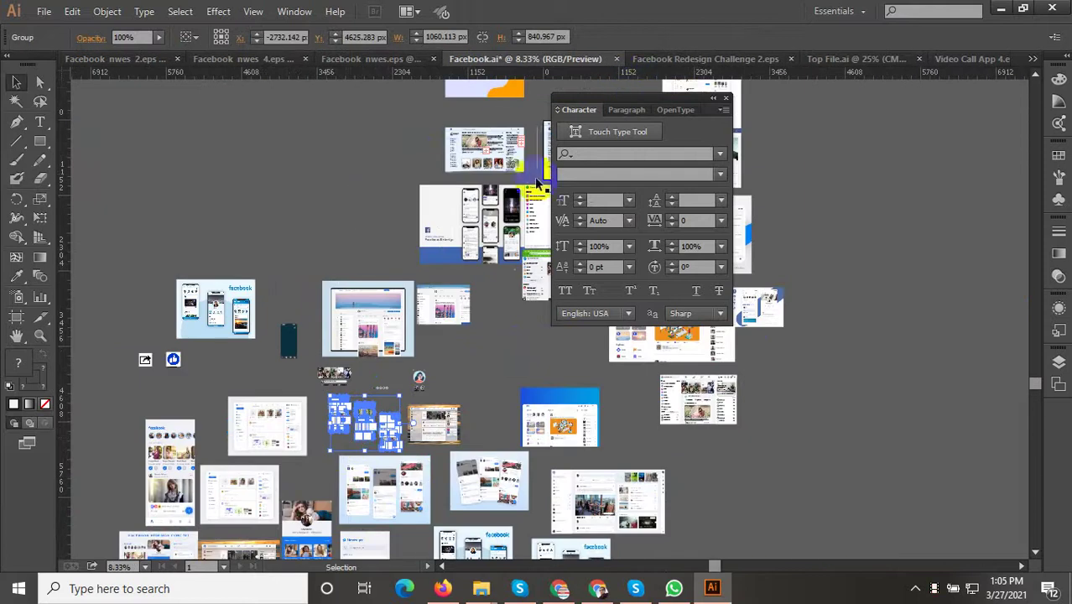
left_click(660, 60)
left_click(340, 350)
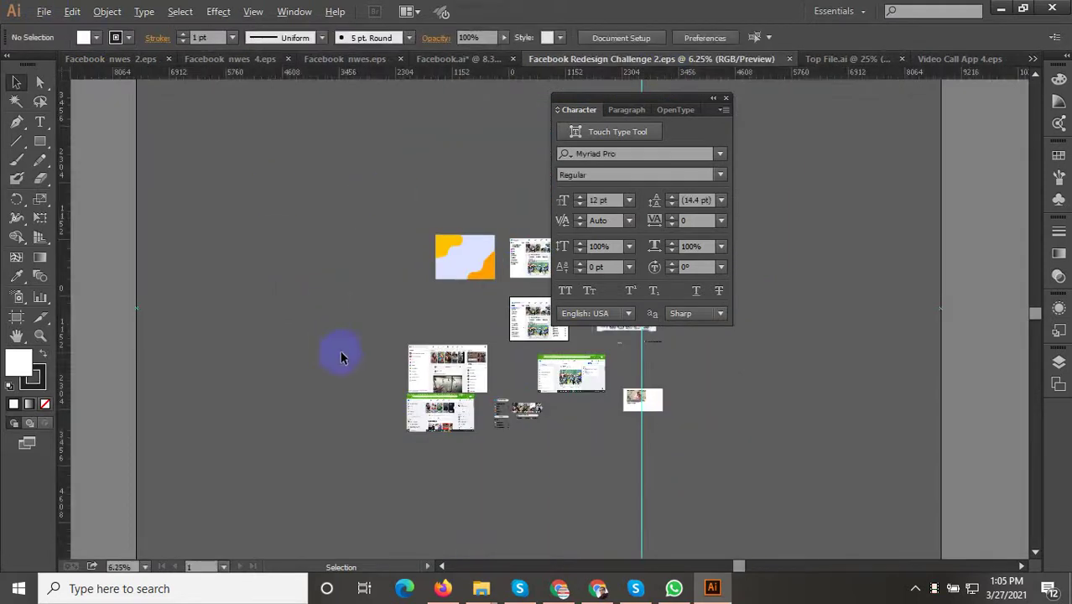
left_click(860, 59)
scroll(420, 348, "down", 3, "alt")
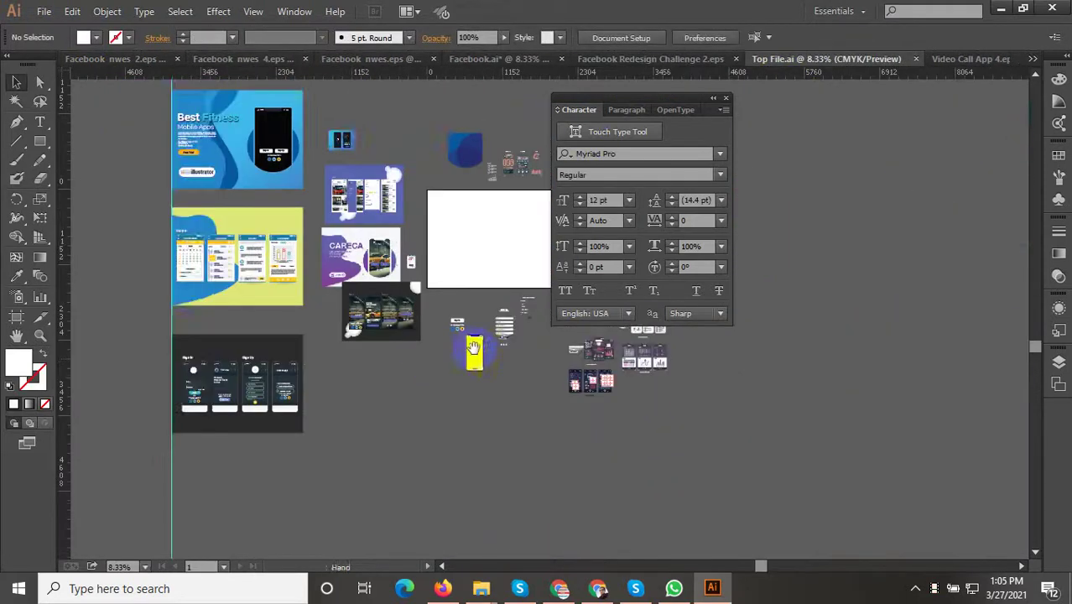
left_click(965, 57)
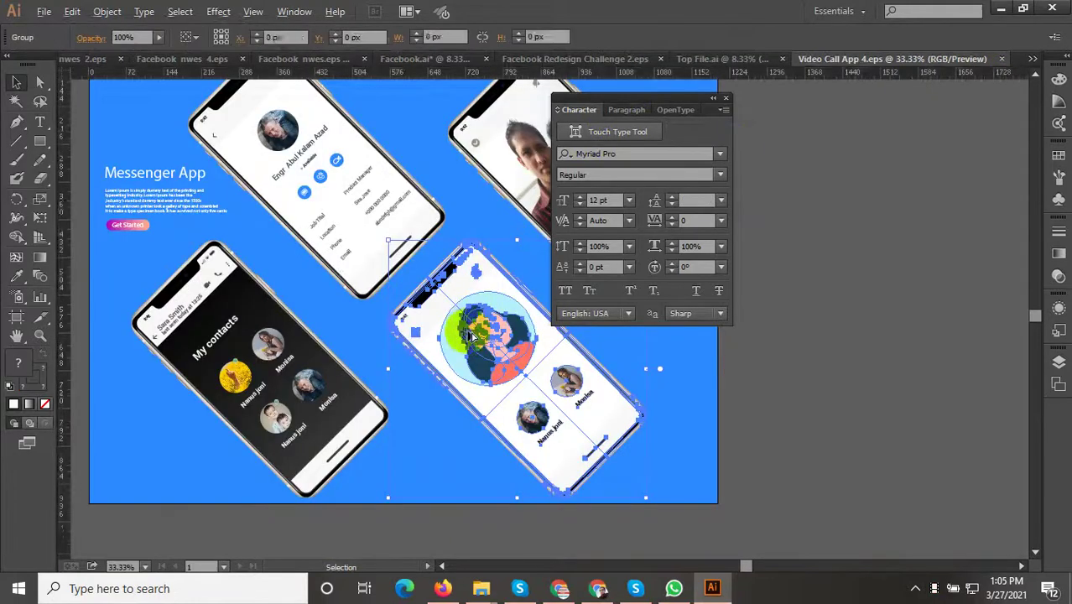
scroll(472, 315, "down", 2, "alt")
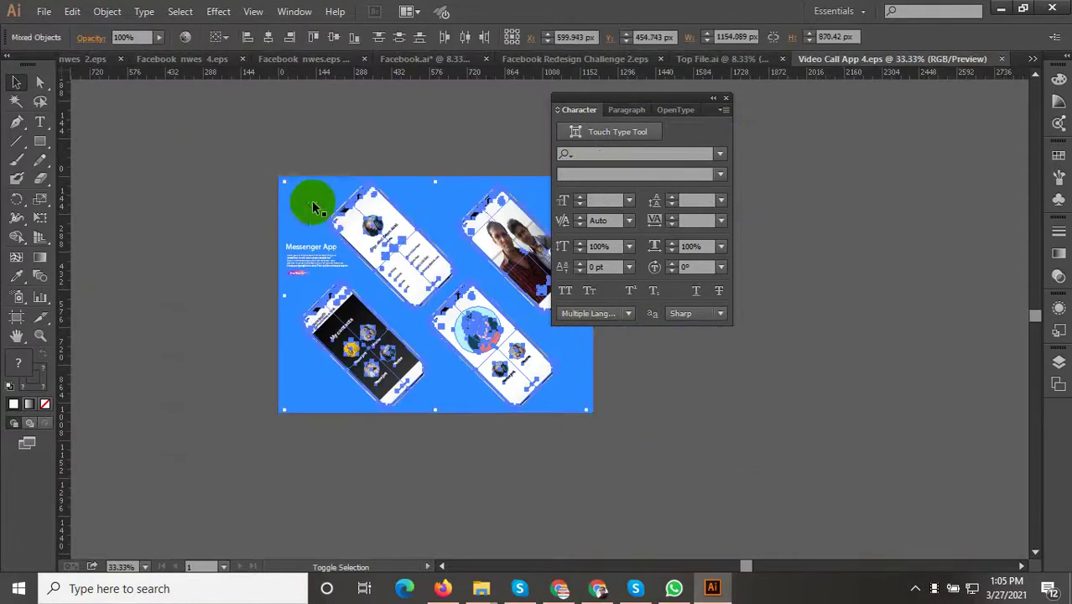
Delete the tilted phone mockup group, keeping the blue background and Messenger App text
key("ctrl+a")
left_click(316, 274, "shift")
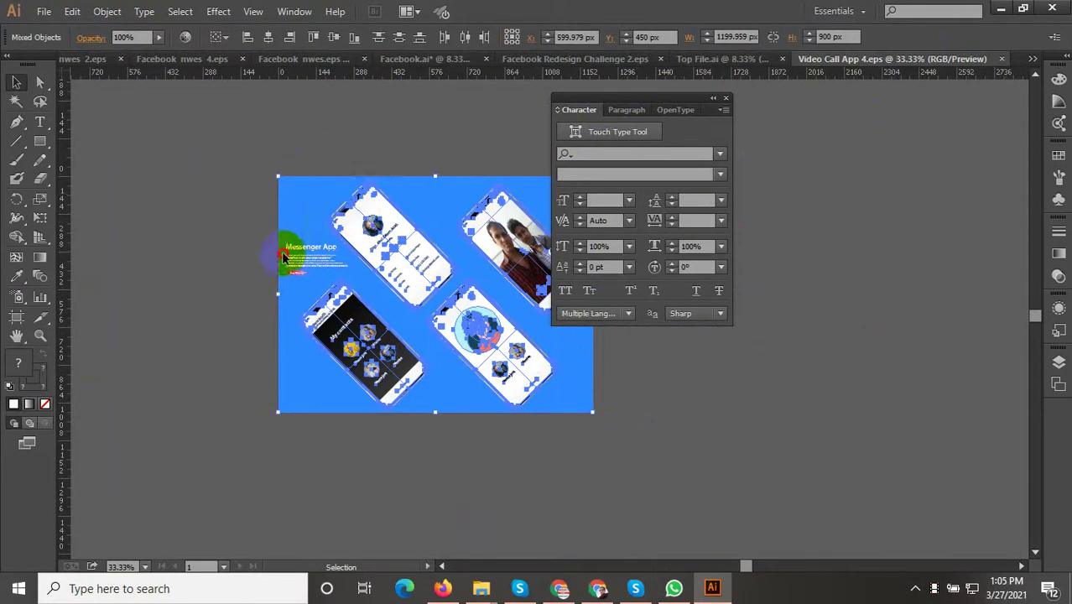
left_click(274, 297, "shift")
left_click(317, 410, "shift")
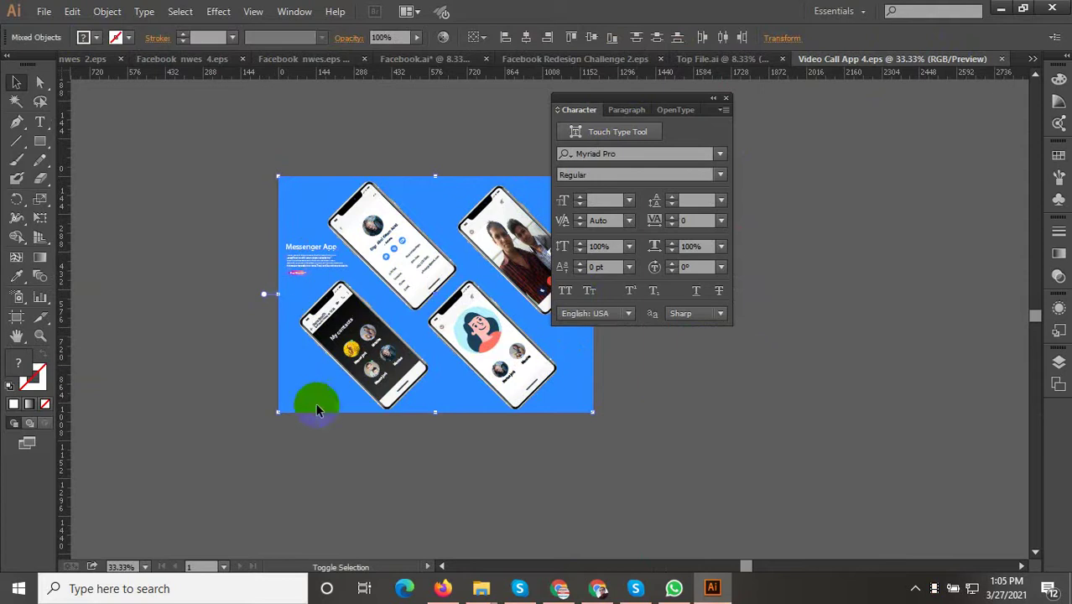
left_click(584, 412, "shift")
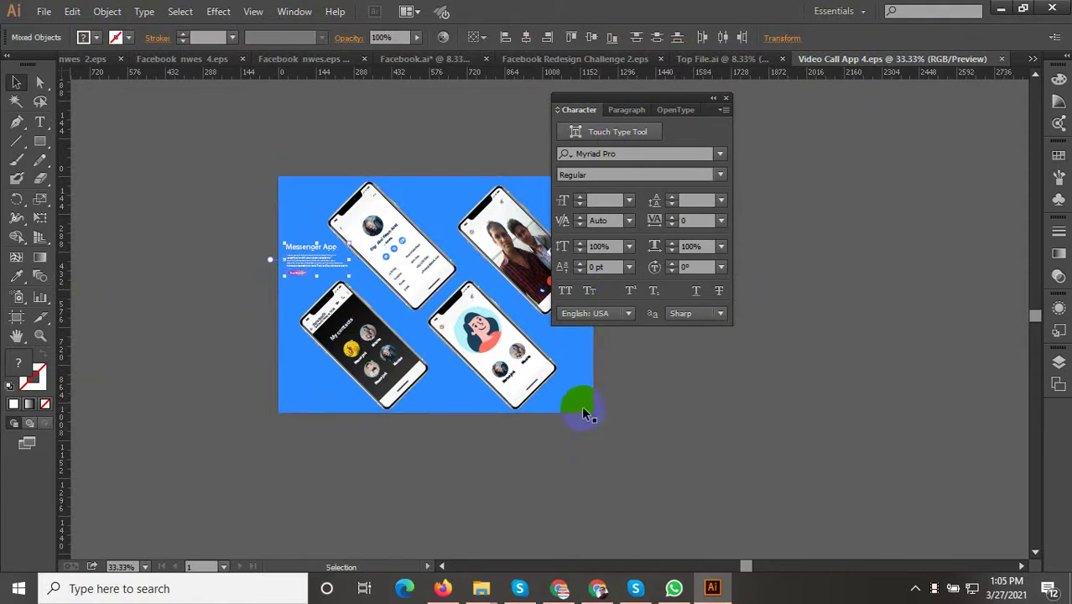
left_click(706, 390)
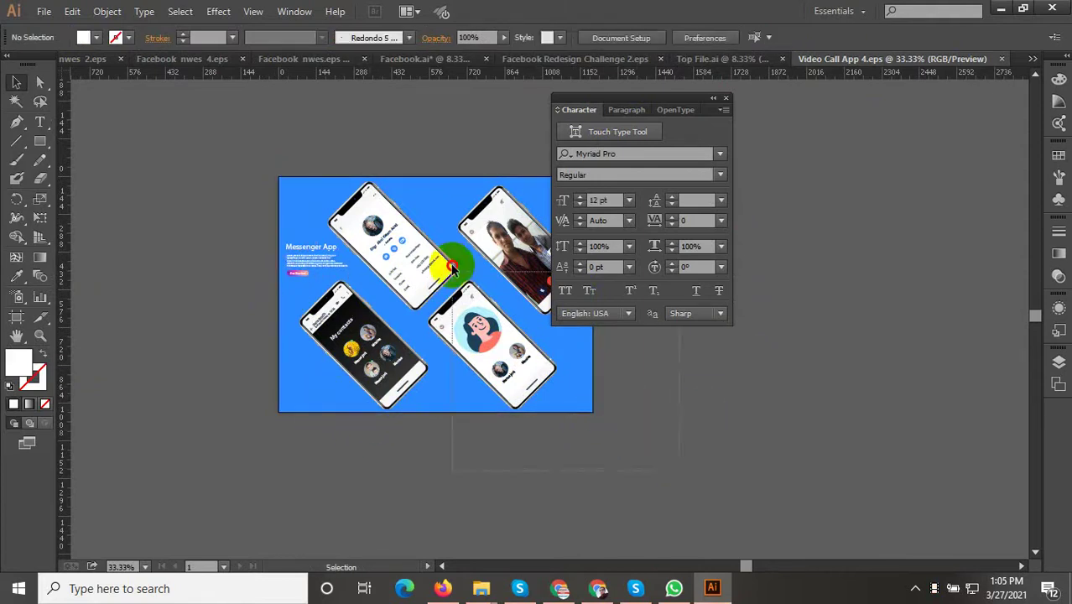
left_click_drag(353, 148, 318, 180)
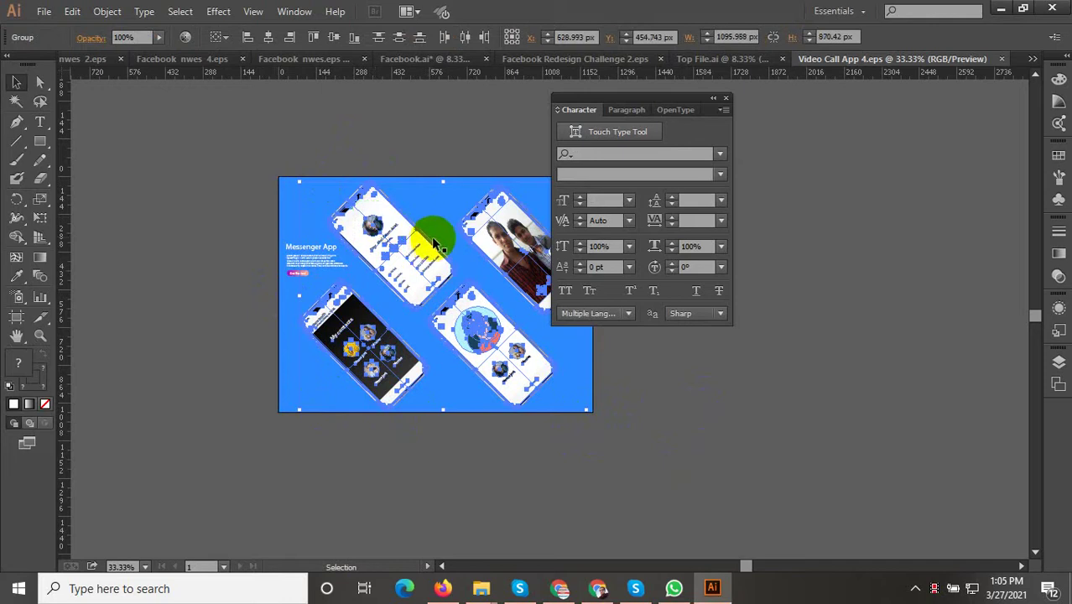
key("Delete")
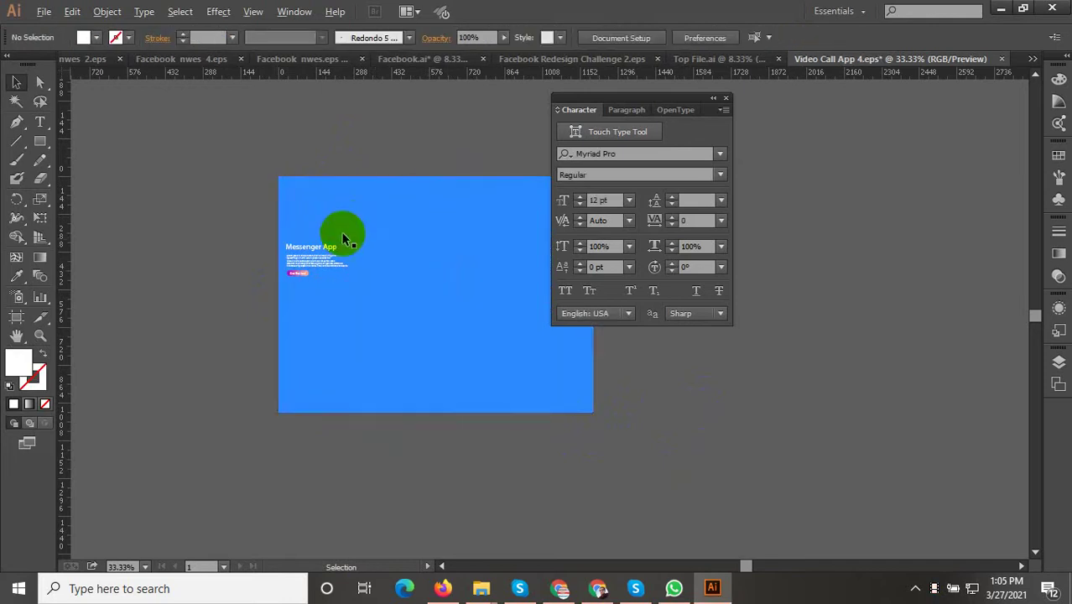
Copy the three-phone group from Facebook.ai and paste it into Video Call App 4.eps
left_click(558, 59)
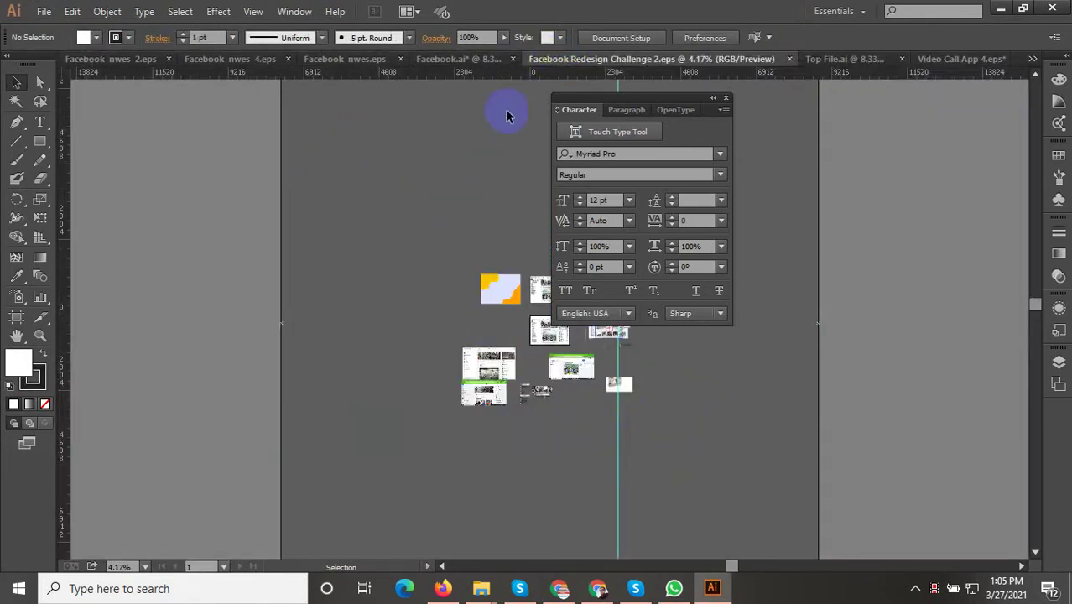
left_click(475, 60)
left_click(372, 441)
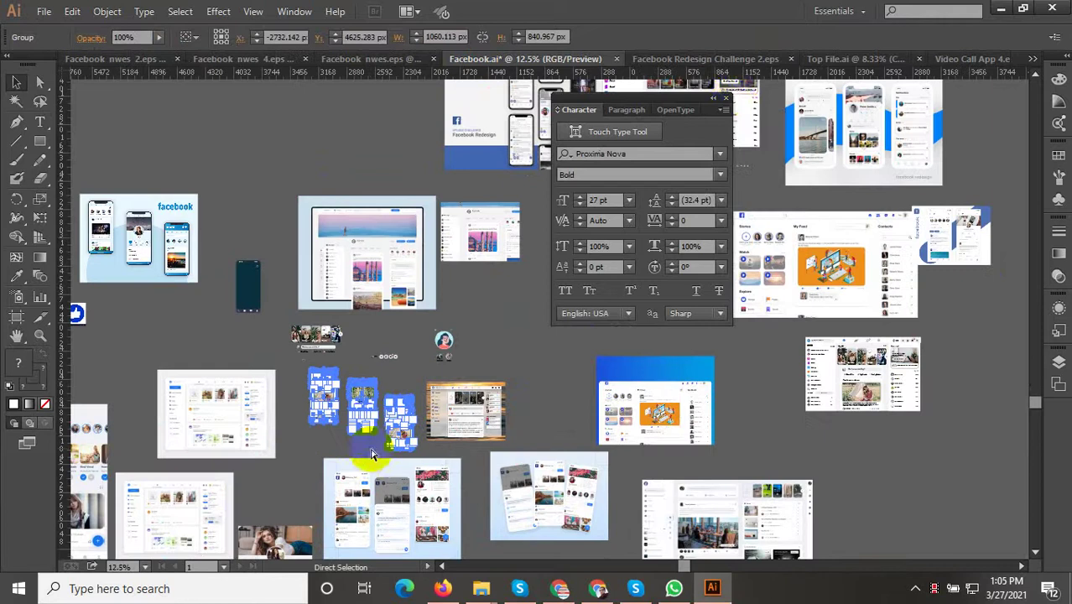
left_click(948, 59)
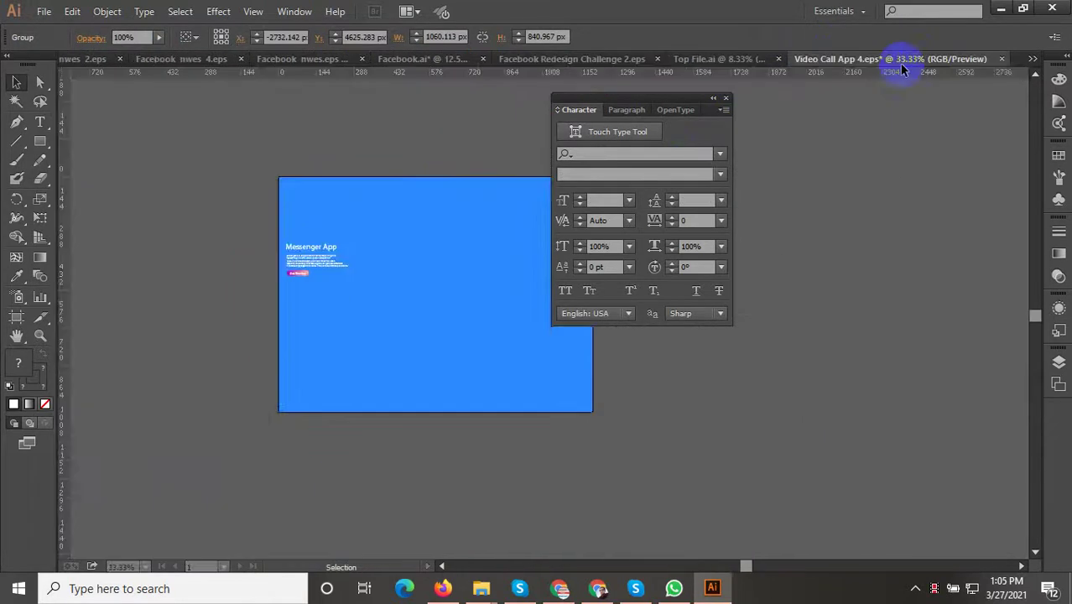
key("ctrl+minus")
key("ctrl+v")
Position the pasted phones on the blue artboard, scaled down to fit beside the heading
left_click_drag(462, 324, 383, 246)
key("ctrl+plus")
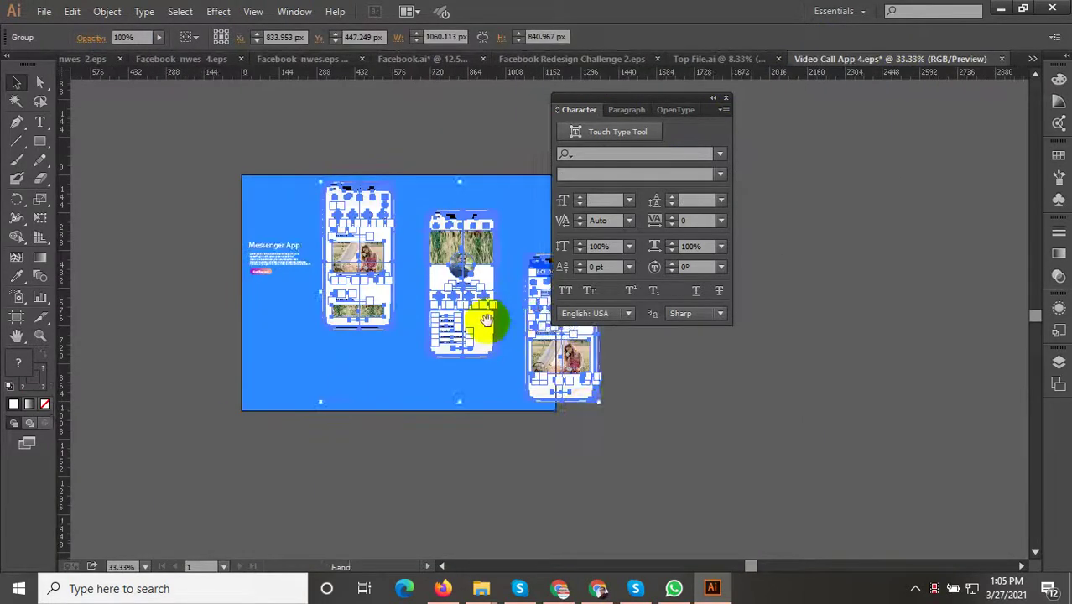
left_click_drag(562, 418, 509, 420)
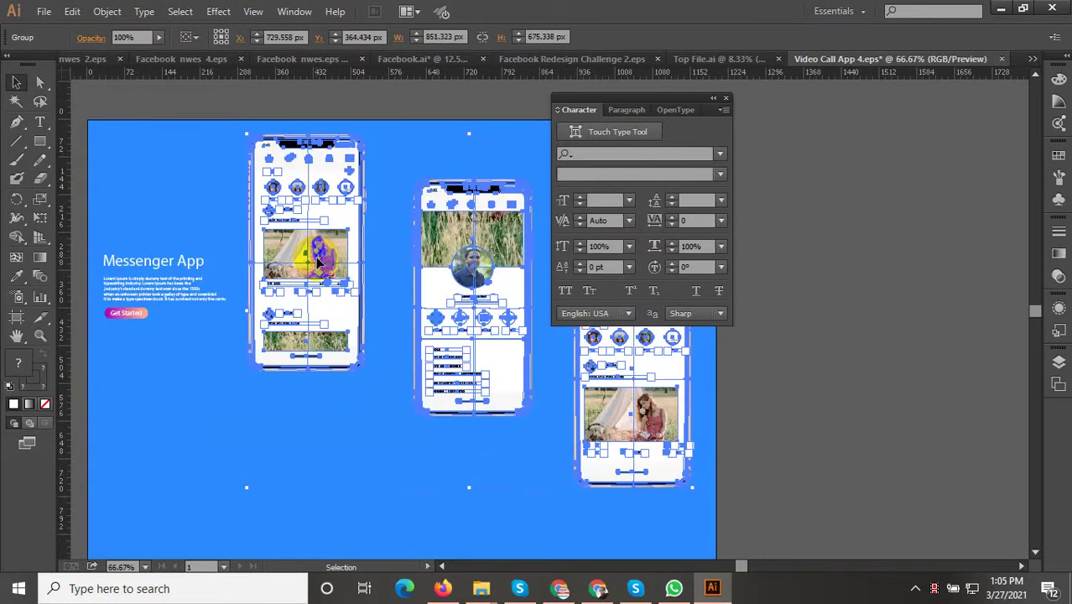
scroll(317, 260, "up", 2)
left_click_drag(317, 262, 293, 263)
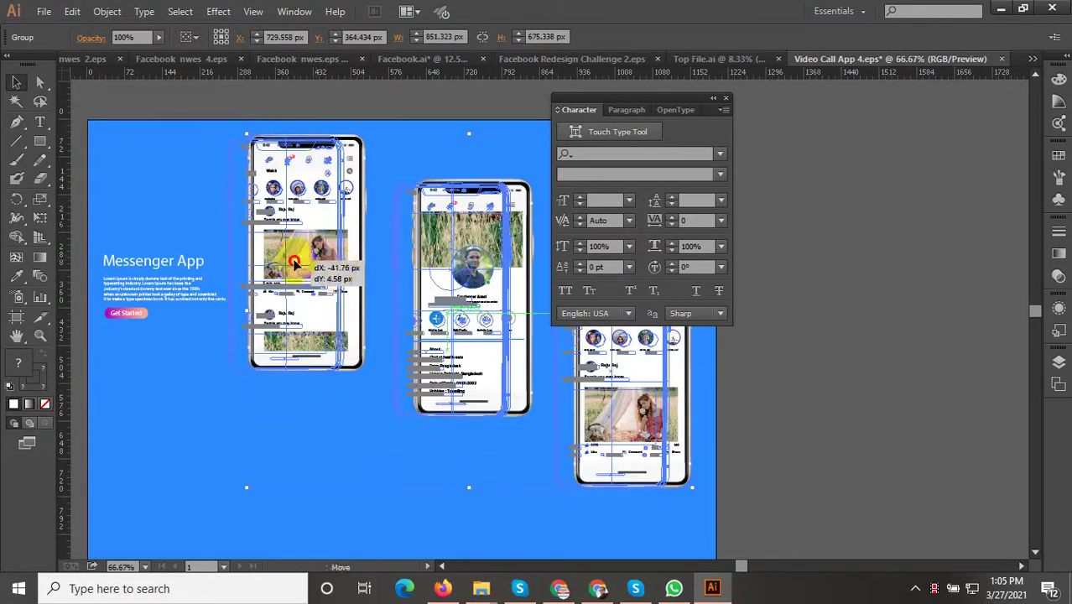
scroll(294, 262, "down", 2)
left_click(250, 277)
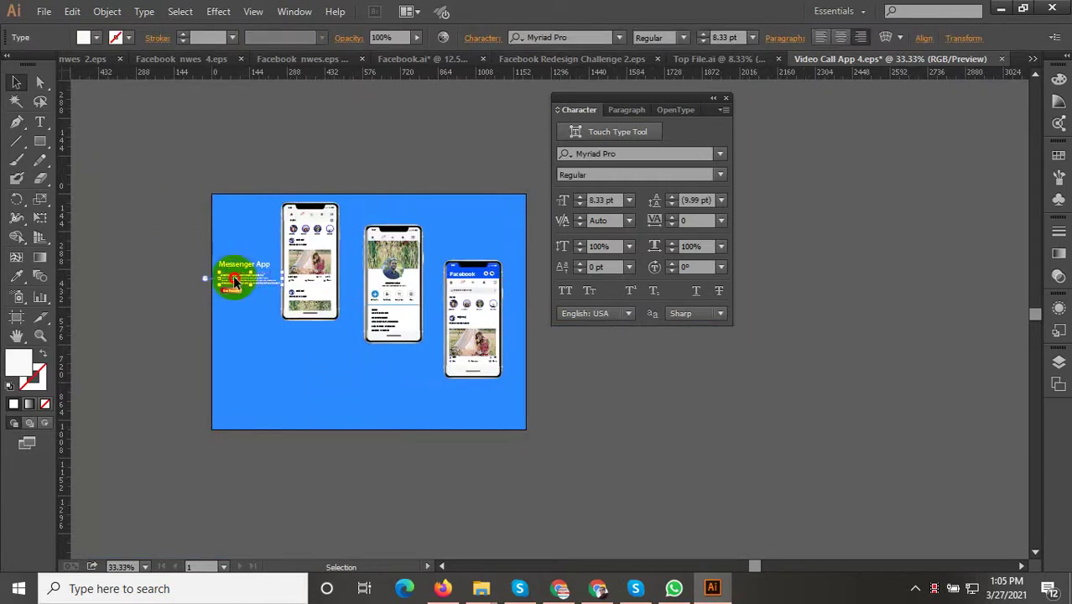
Move the Messenger App text block lower on the artboard
left_click(269, 346, "shift")
left_click_drag(249, 295, 251, 386)
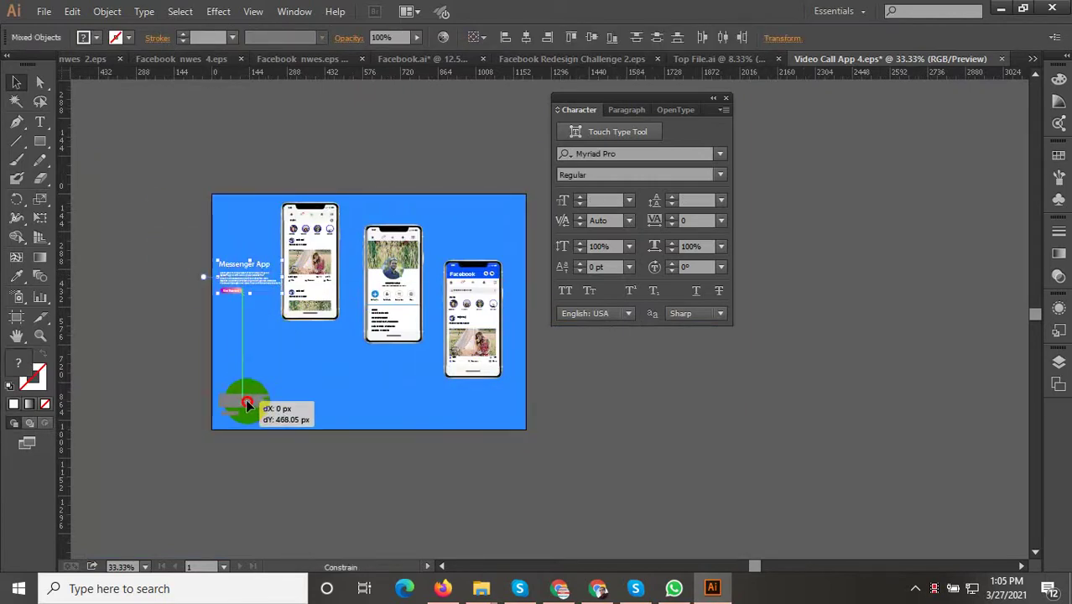
scroll(280, 388, "up", 2)
left_click_drag(286, 351, 308, 323)
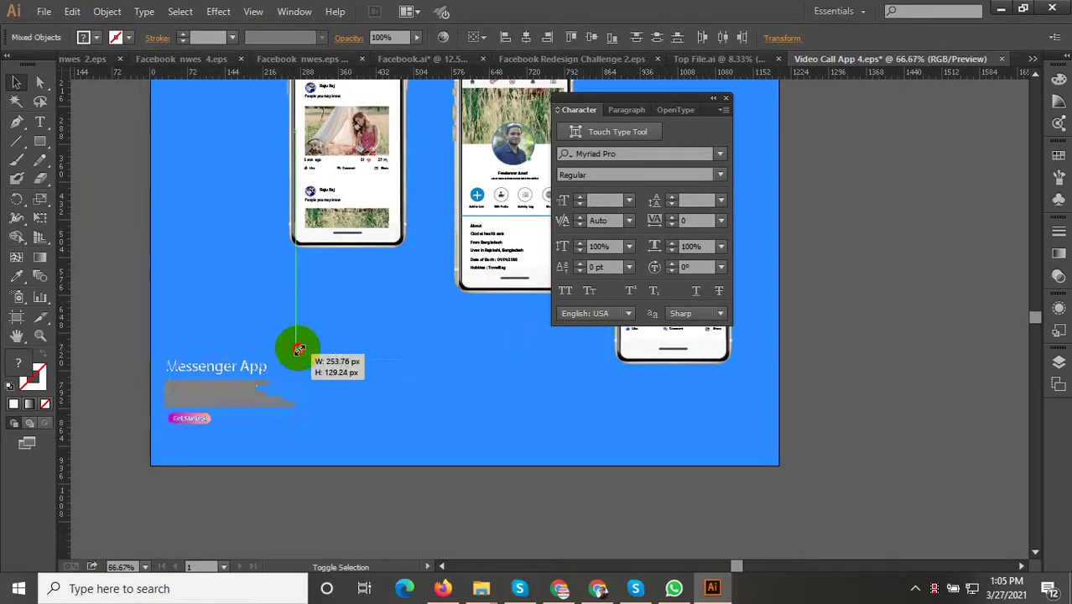
left_click(130, 249)
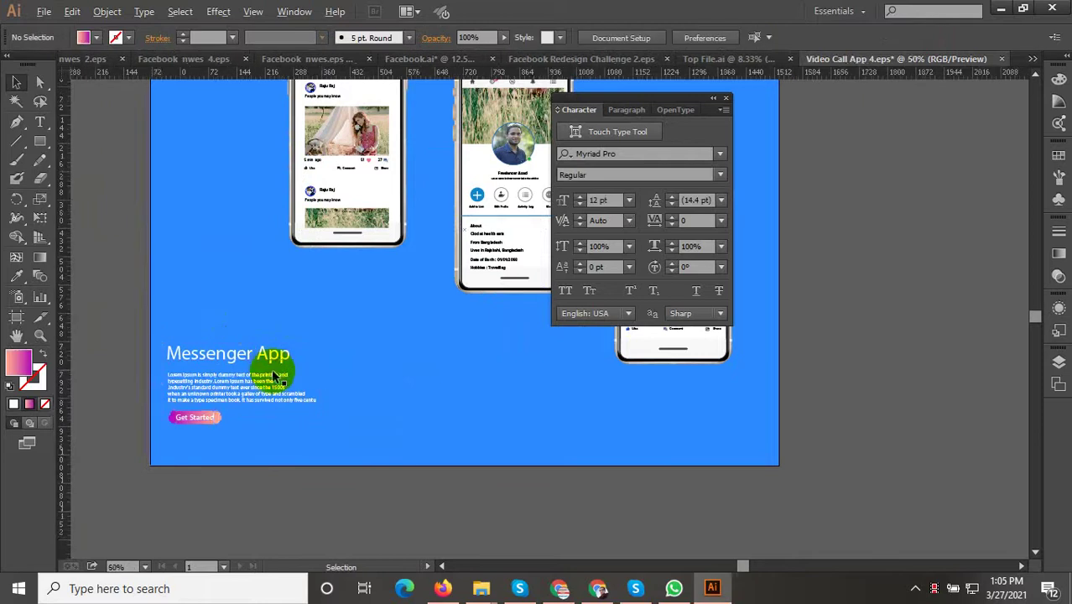
scroll(271, 369, "down", 2)
Shift the phone group up and left and shrink it from its corner
left_click(292, 207)
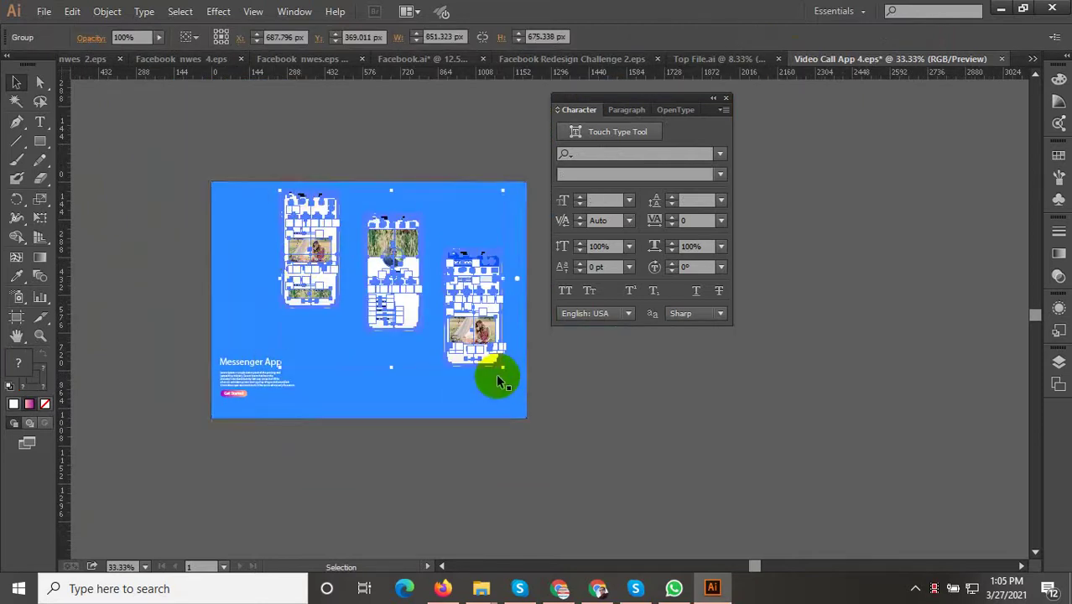
left_click_drag(323, 273, 262, 282)
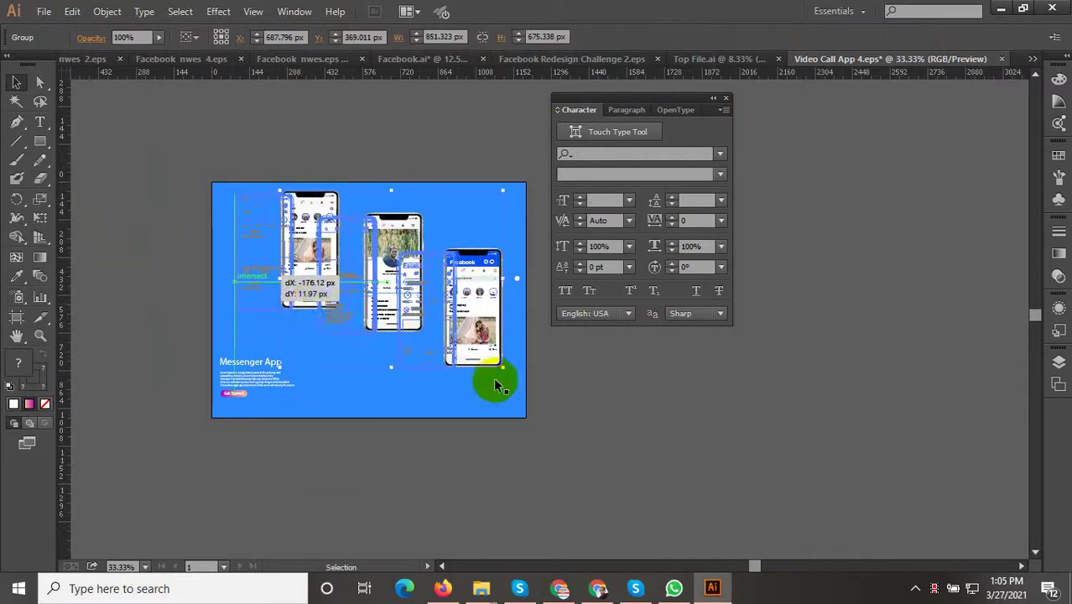
left_click(524, 428)
left_click_drag(268, 240, 248, 229)
key("ctrl+plus")
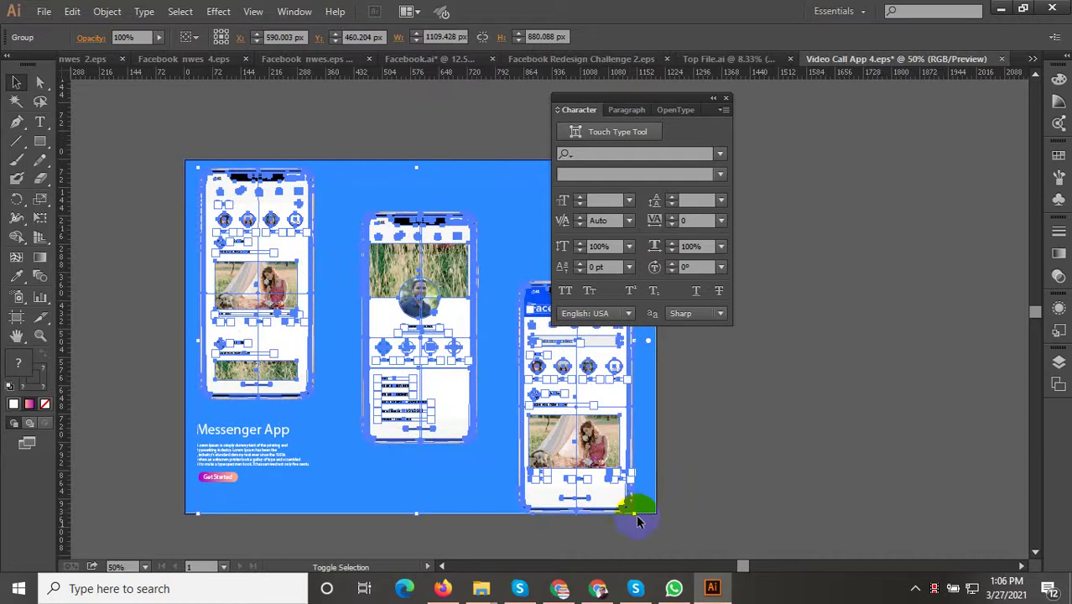
left_click_drag(634, 517, 610, 492)
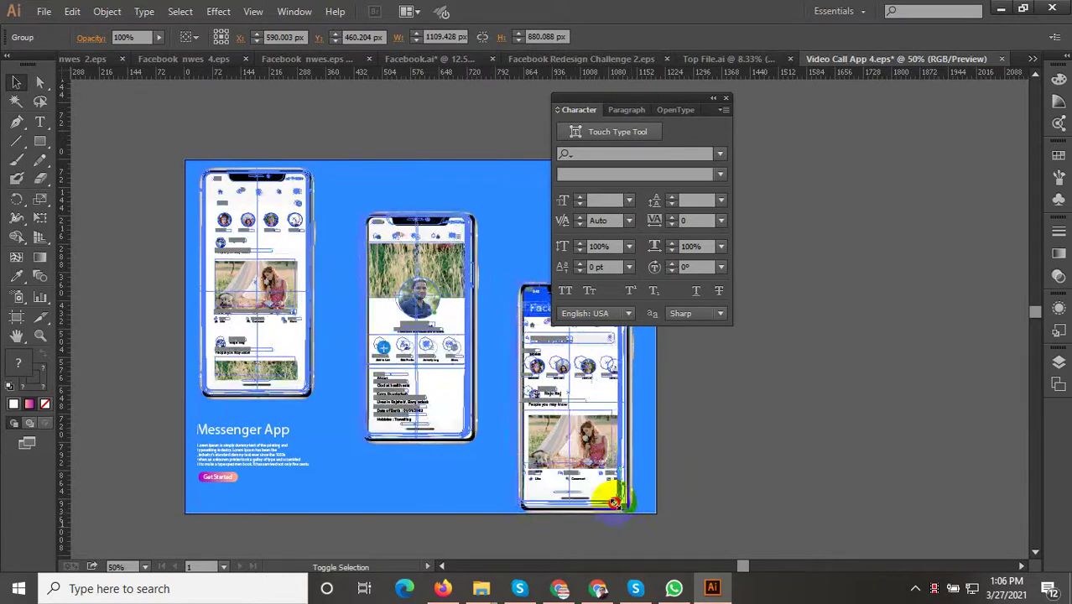
left_click_drag(752, 446, 673, 445)
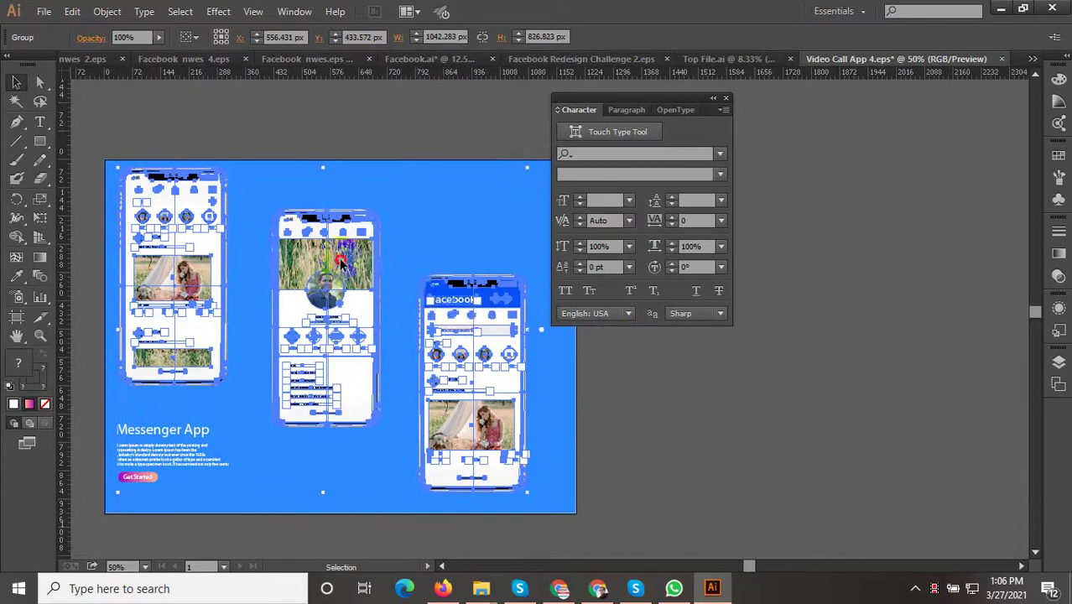
left_click(437, 208)
scroll(437, 208, "down", 2)
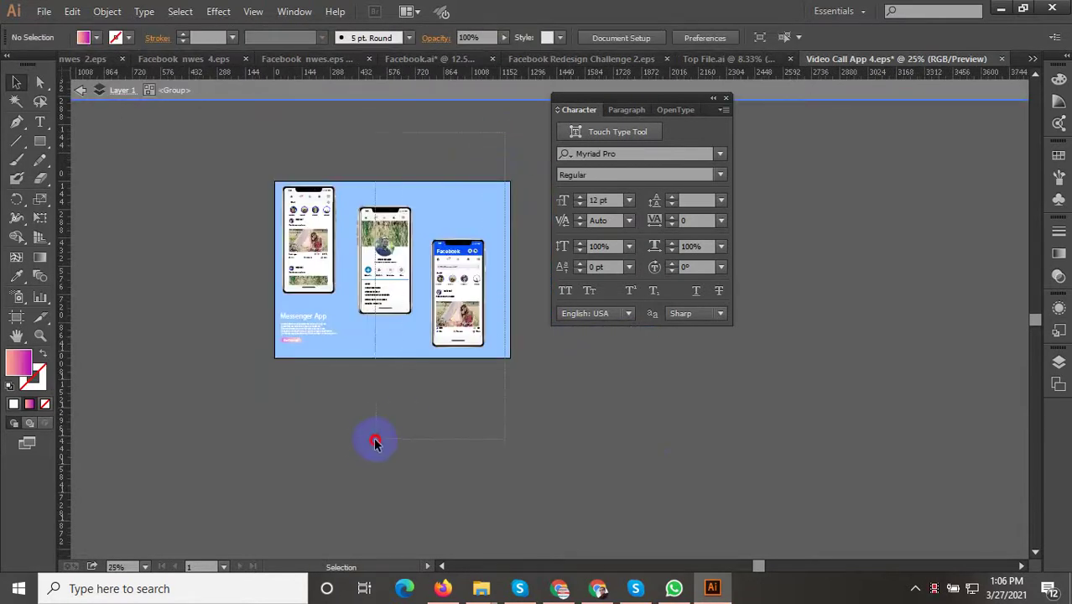
Move the middle and right phones to the left, then nudge the right phone further
left_click_drag(354, 447, 346, 447)
mouse_move(381, 267)
left_mouse_down()
mouse_move(371, 264)
mouse_move(371, 233)
left_mouse_up()
scroll(374, 244, "up", 2)
scroll(533, 545, "right", 2)
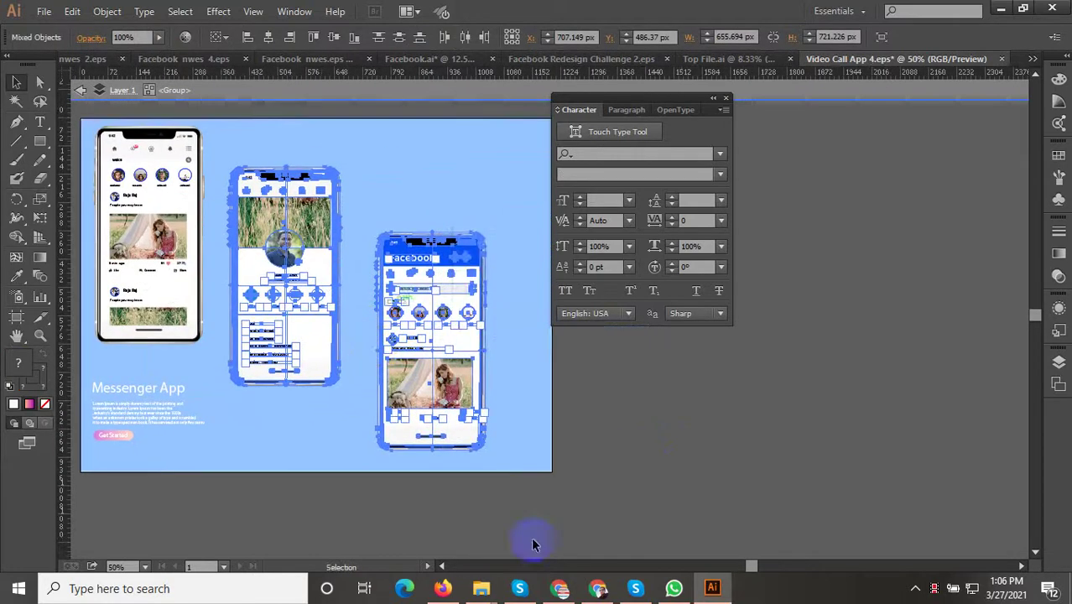
left_click(405, 193, "shift")
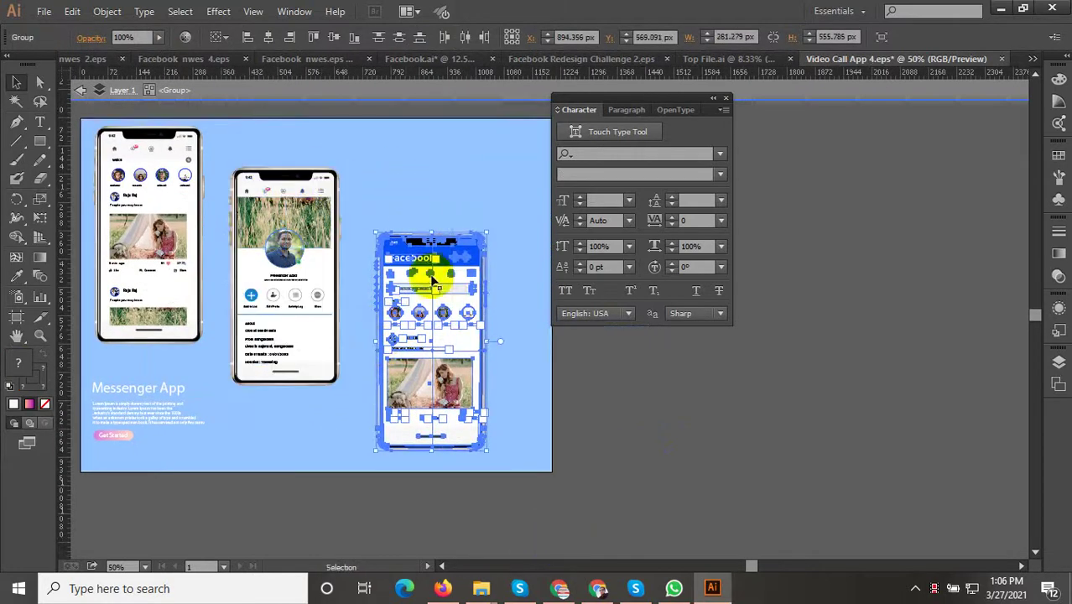
left_click_drag(432, 282, 422, 278)
scroll(422, 277, "down", 1)
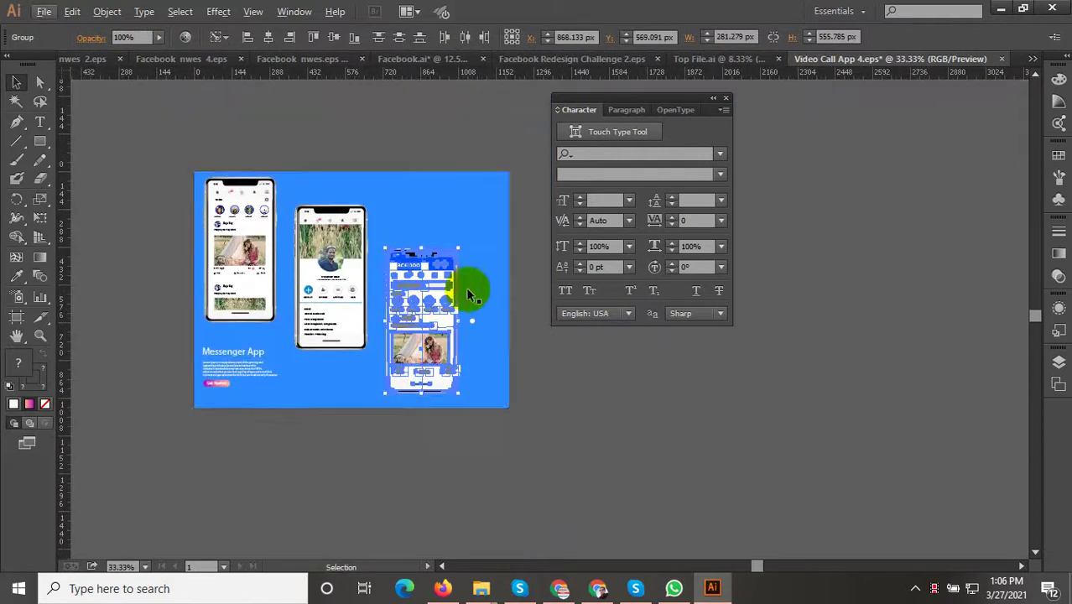
Enlarge the phone screens and raise the middle and right phones within the group
left_click(351, 262, "shift")
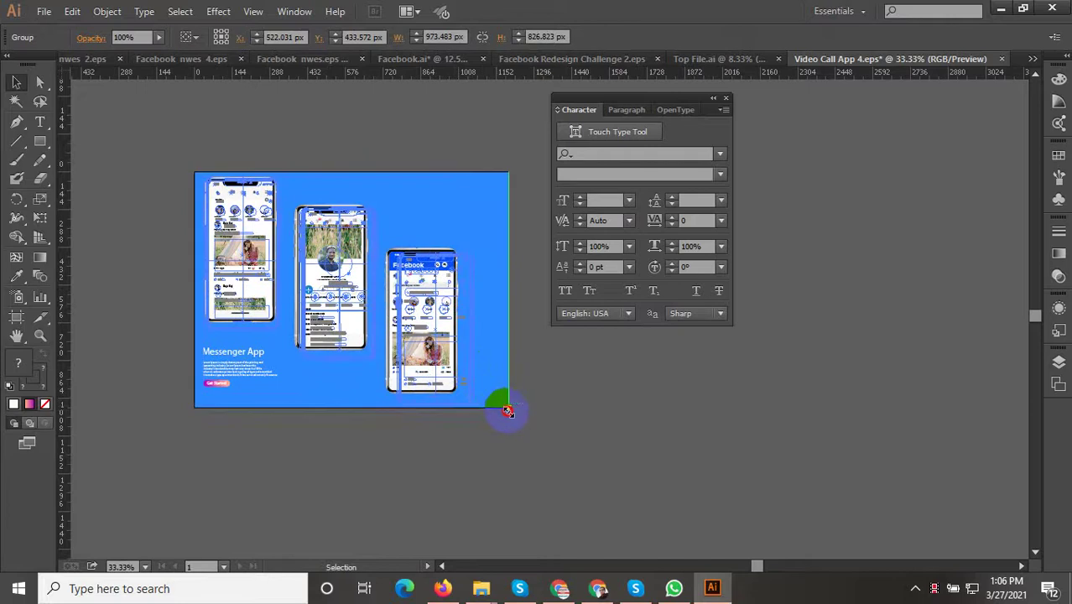
left_click_drag(508, 411, 434, 334)
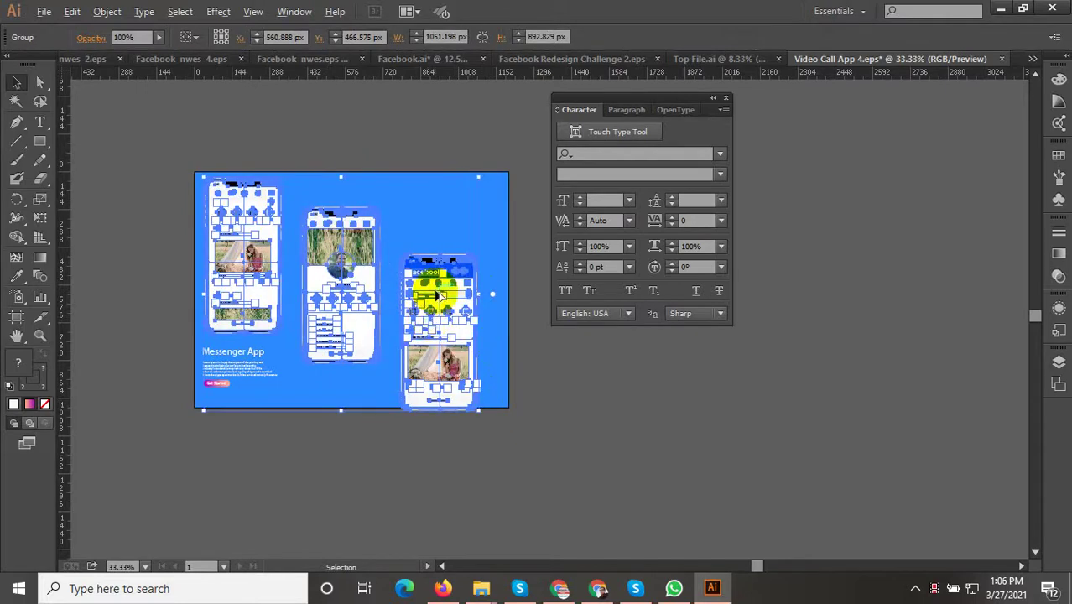
double_click(435, 290)
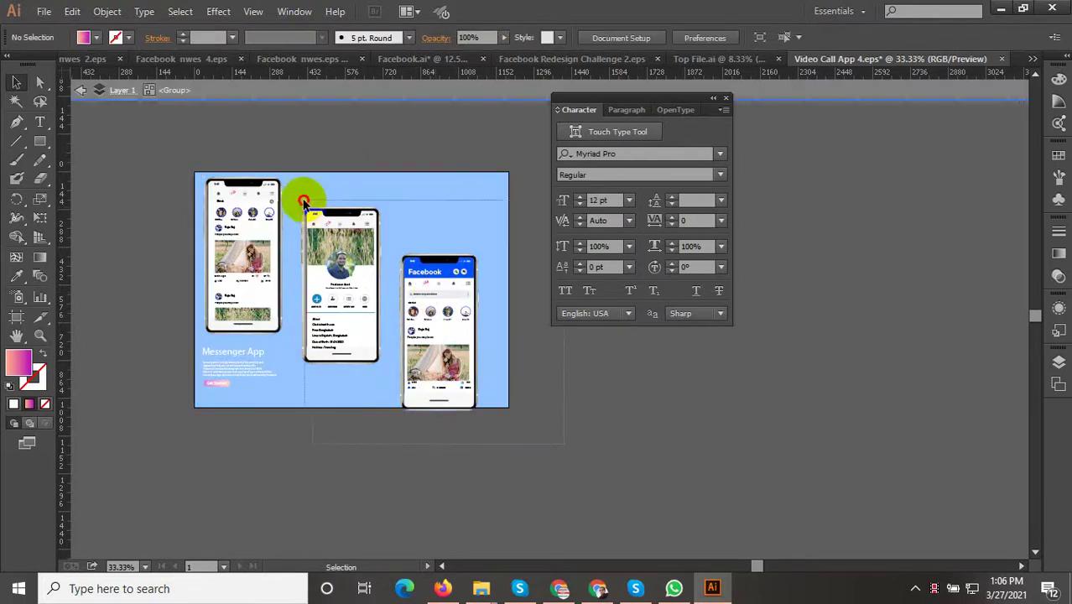
left_click_drag(317, 227, 322, 212)
scroll(315, 222, "up", 2)
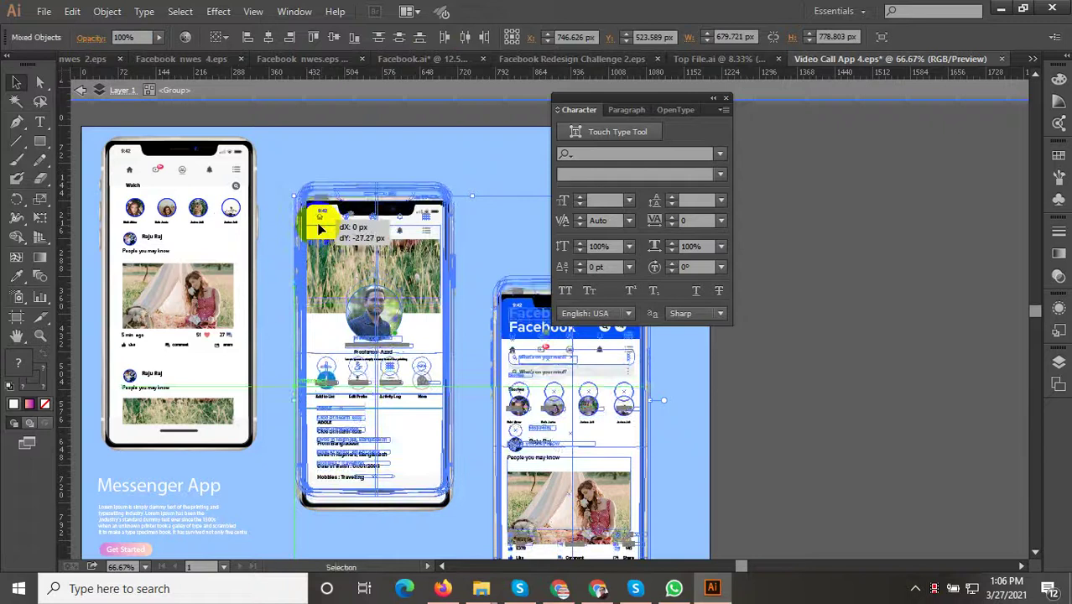
scroll(319, 218, "down", 3)
scroll(319, 218, "right", 3)
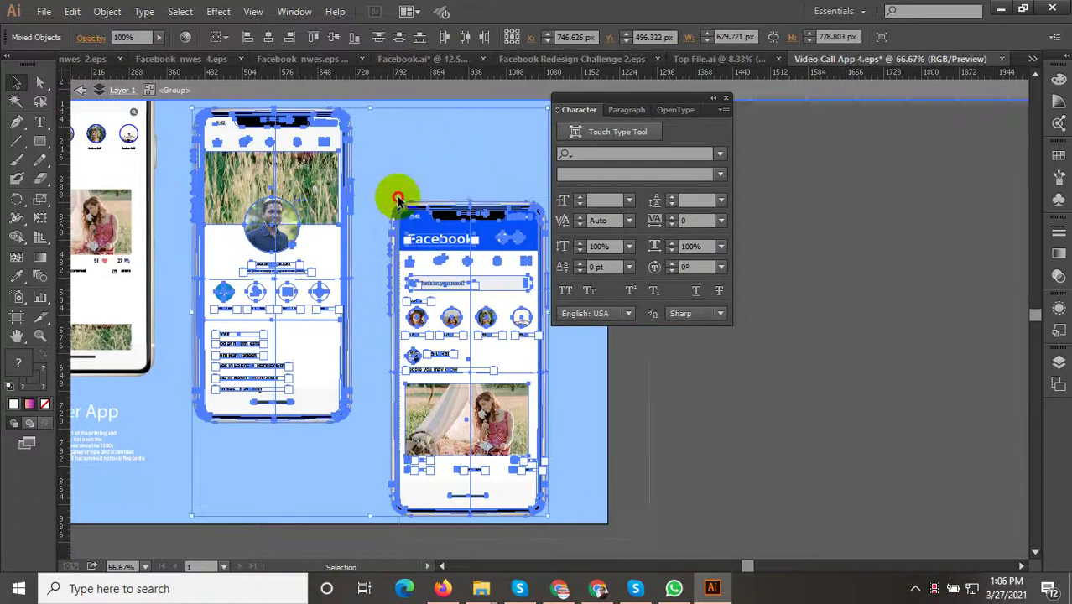
left_click(397, 197)
left_click_drag(438, 288, 430, 264)
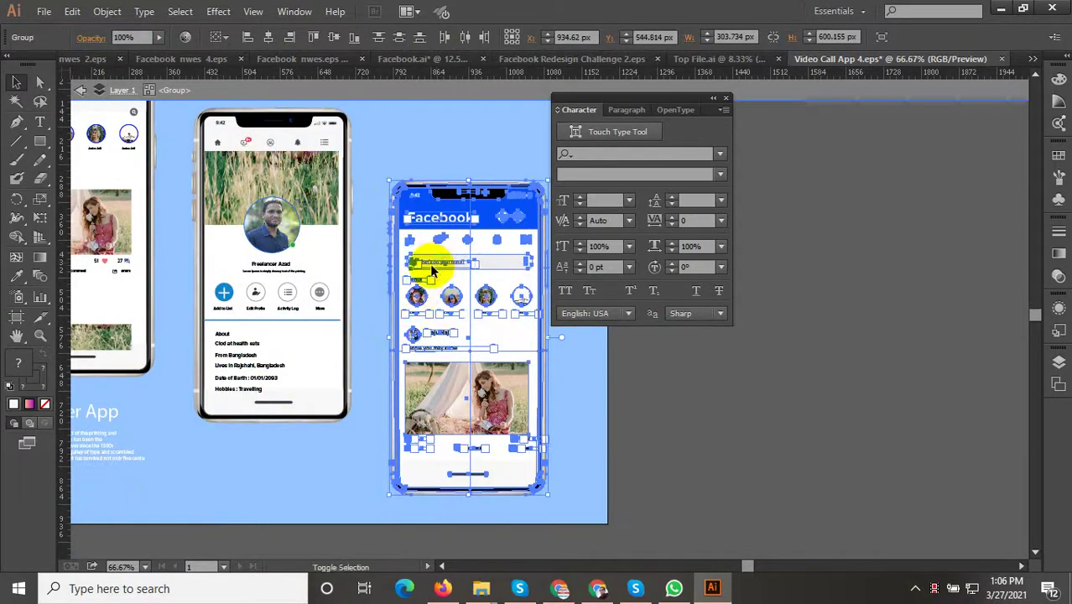
scroll(438, 307, "down", 2)
left_click(593, 371)
Enlarge the whole phone artwork group and nudge it slightly upward
left_click(443, 308)
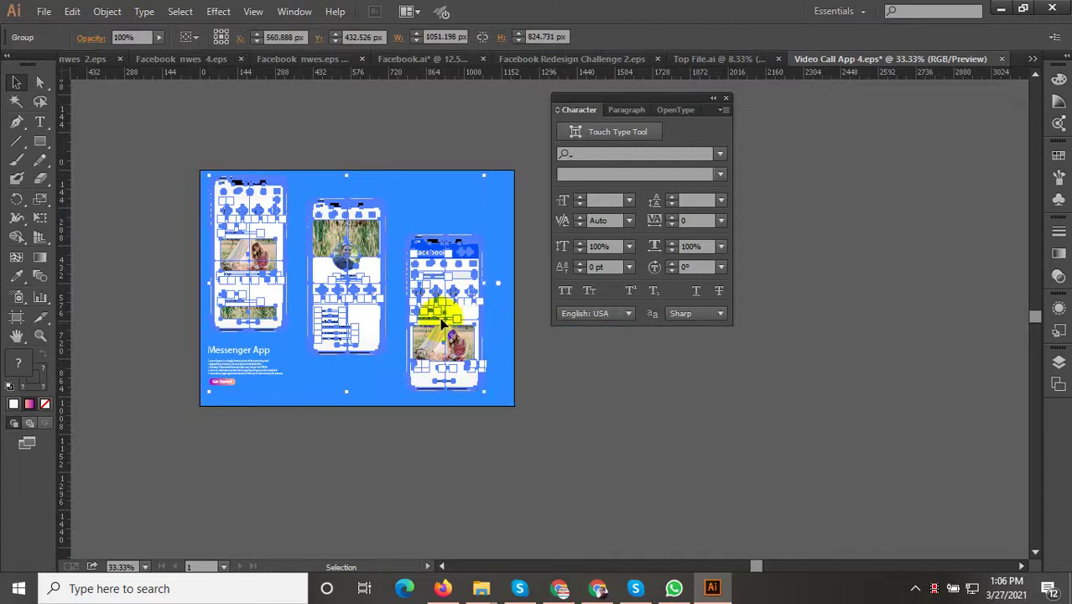
scroll(495, 399, "up", 2)
left_click_drag(500, 397, 538, 446)
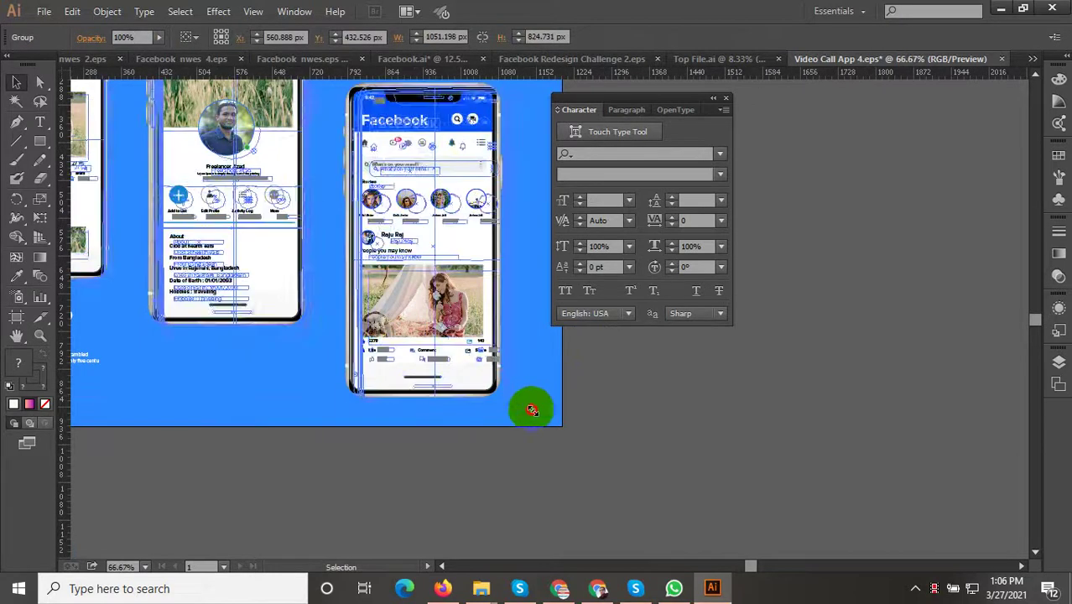
scroll(486, 479, "down", 1)
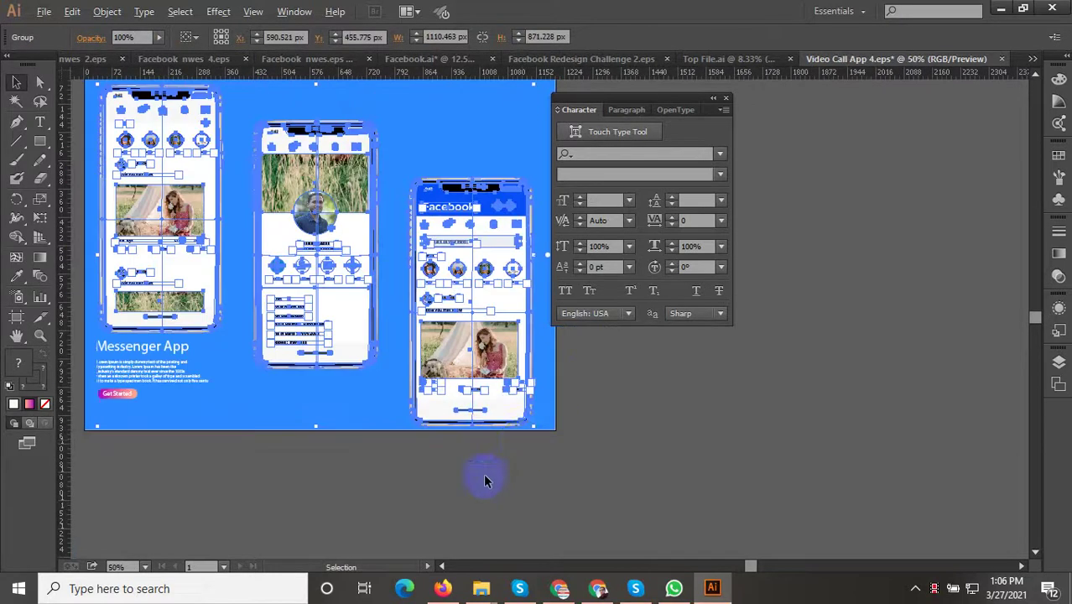
scroll(486, 474, "down", 1)
scroll(497, 390, "up", 1)
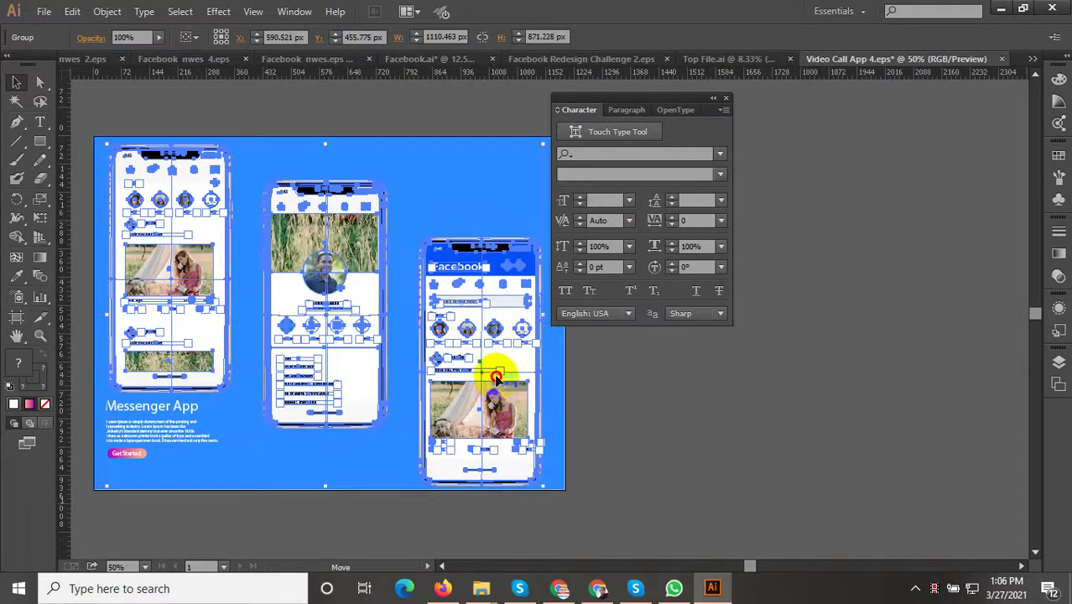
left_click_drag(496, 377, 494, 373)
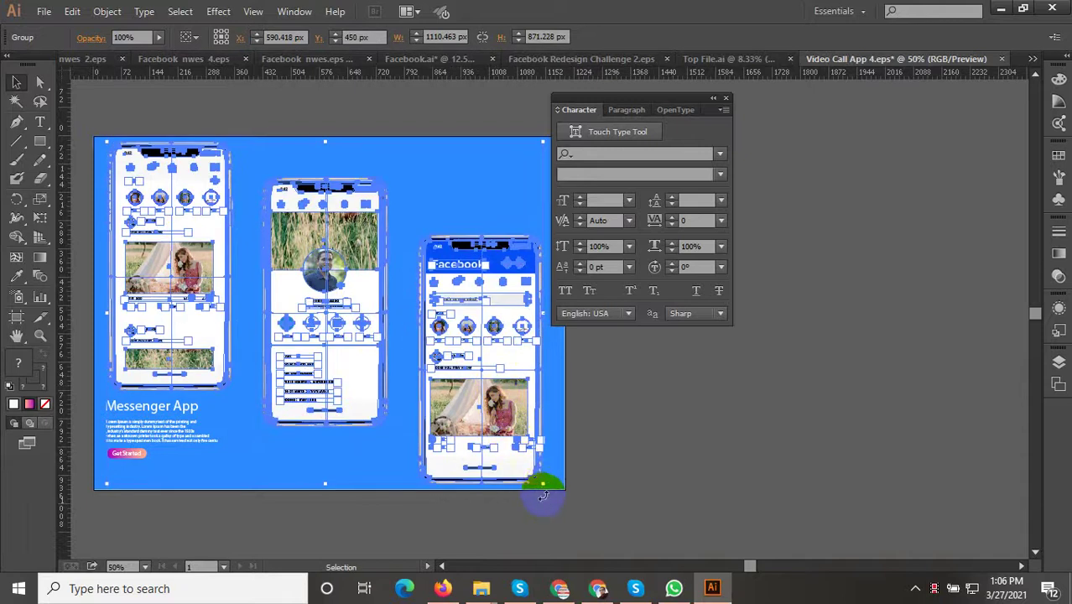
Scale the phone artwork slightly smaller and shift it down and right
left_click_drag(545, 485, 528, 474)
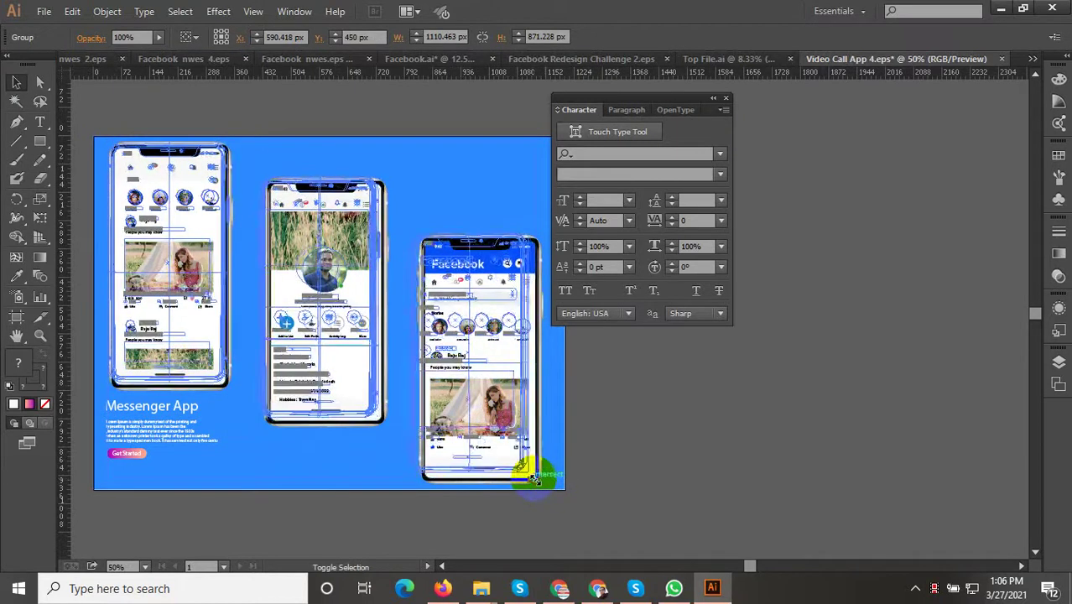
left_click(647, 454)
left_click(507, 419)
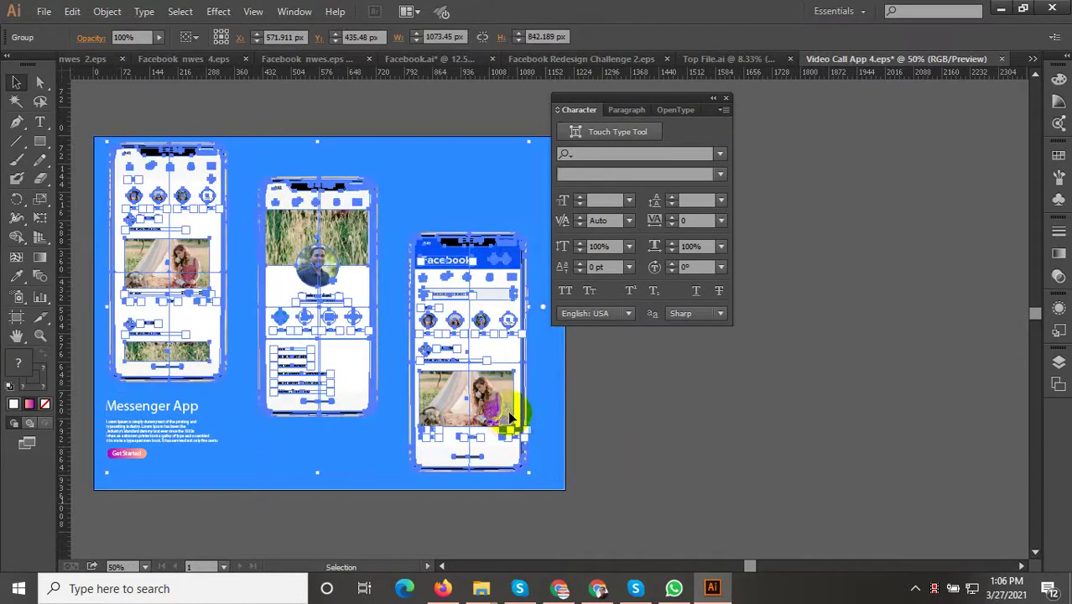
left_click_drag(508, 419, 527, 434)
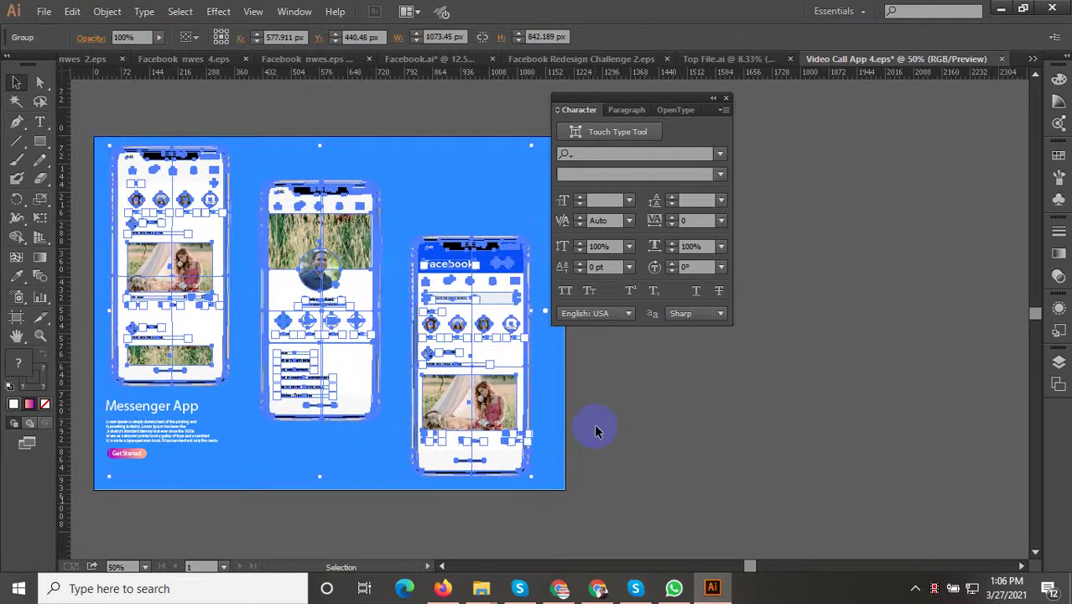
left_click_drag(595, 426, 609, 426)
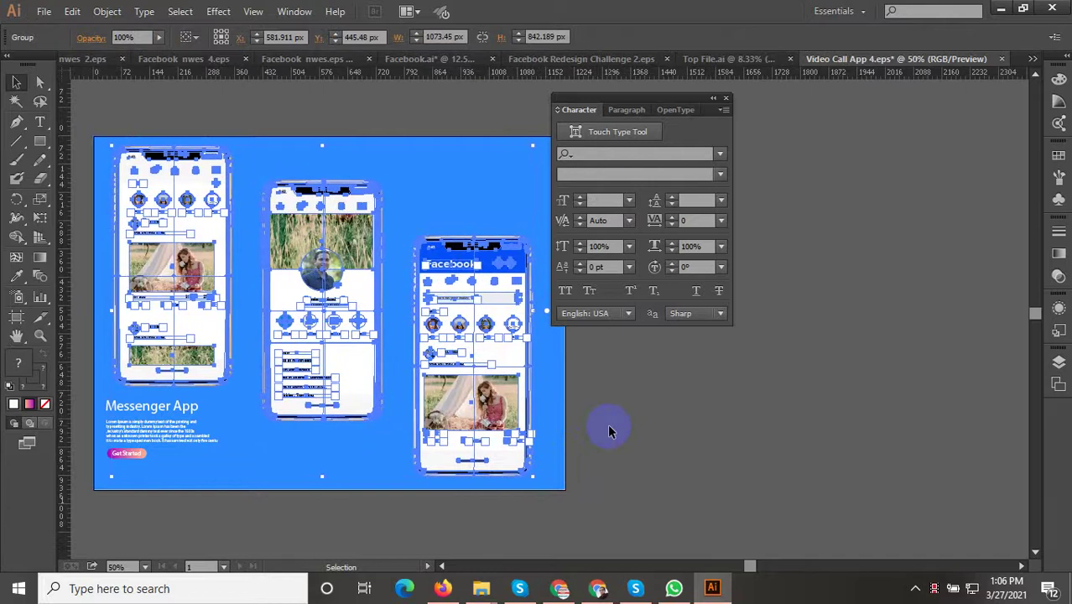
left_click(620, 411)
Enlarge the Messenger App title, body text and Get Started button together
key("ctrl+minus")
left_click_drag(610, 433, 630, 377)
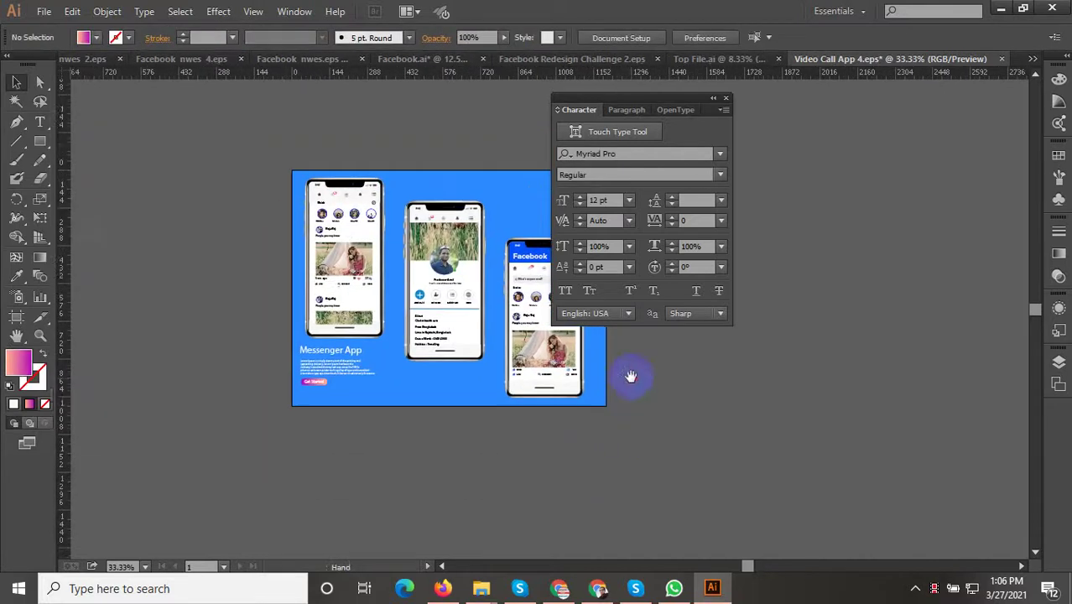
scroll(386, 385, "up", 2)
left_click(282, 359)
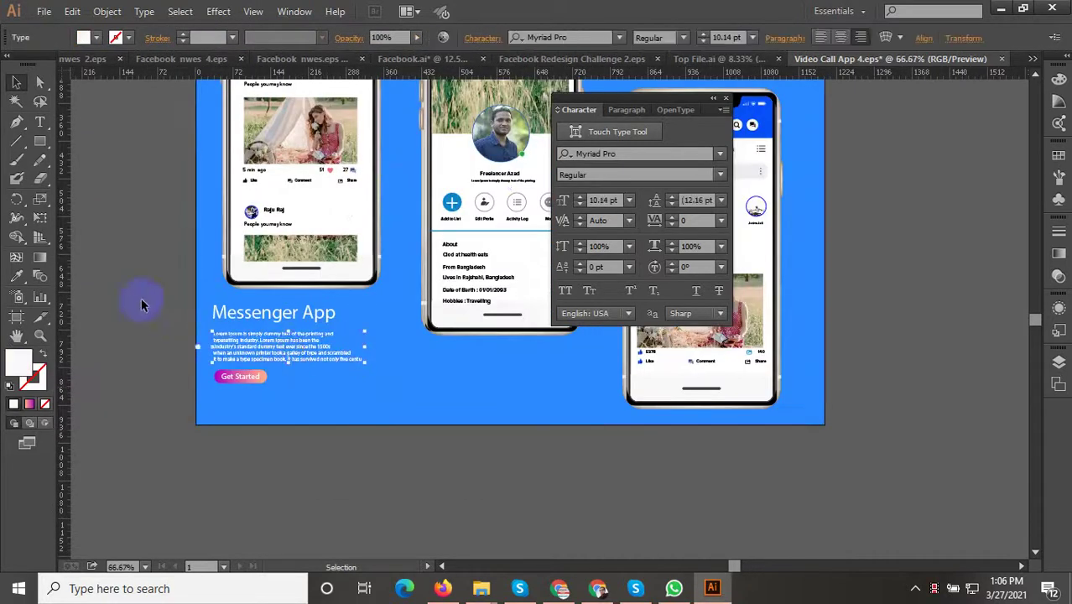
left_click_drag(141, 297, 359, 402)
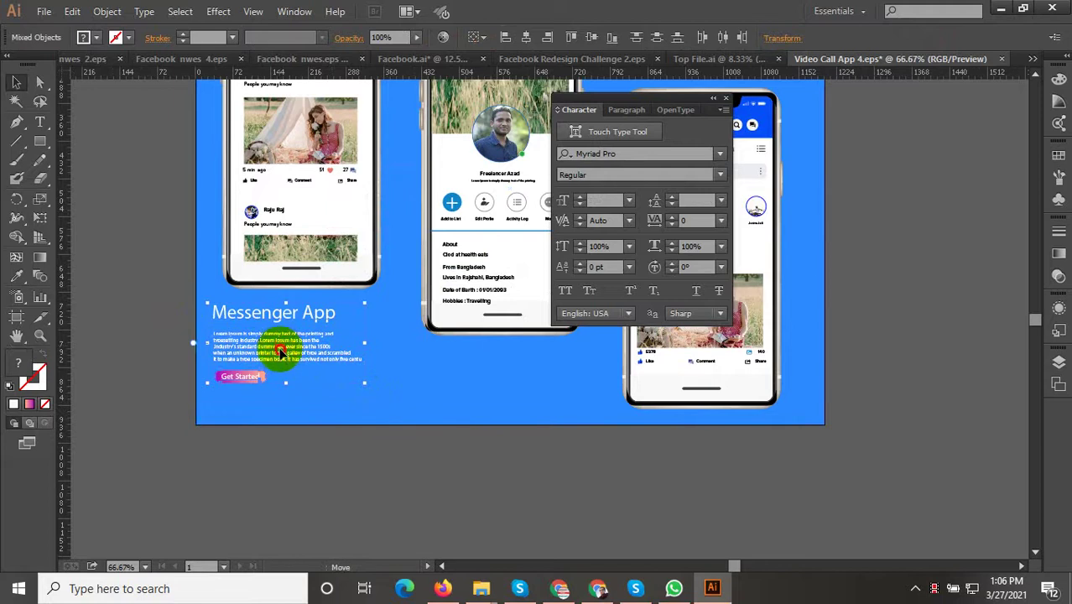
left_click_drag(282, 353, 288, 359)
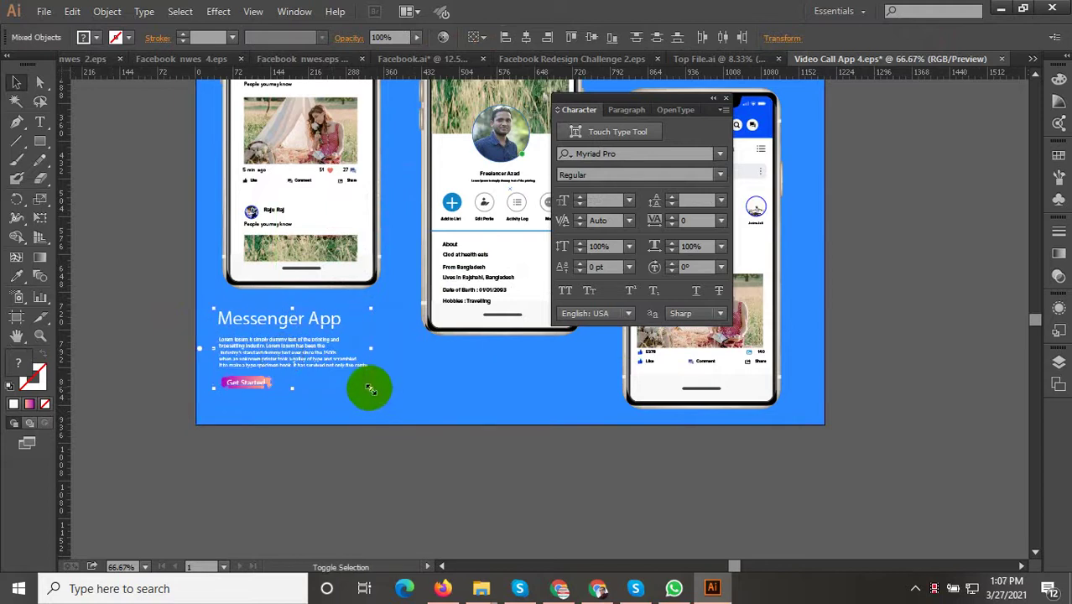
left_click_drag(370, 388, 402, 405)
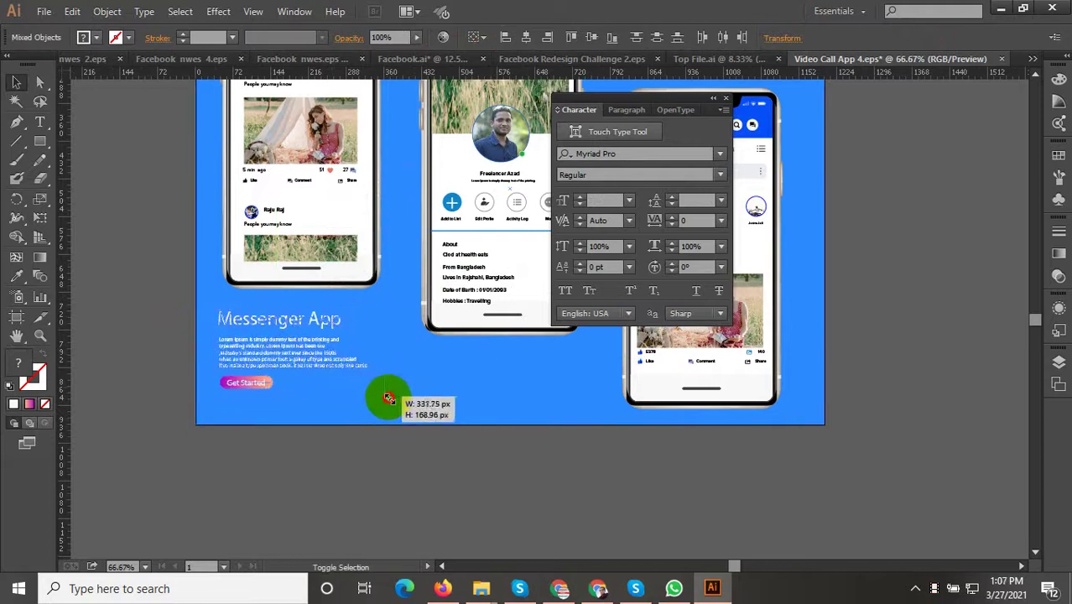
left_click(312, 494)
scroll(312, 494, "down", 1, "alt")
left_click_drag(232, 352, 337, 453)
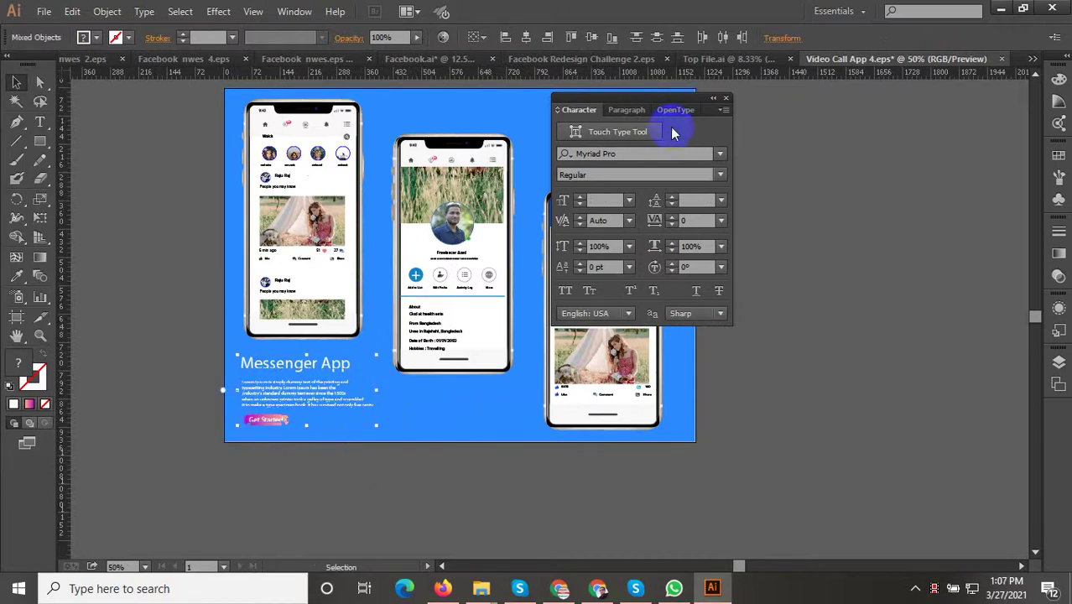
In Top File.ai, move the small Messenger App artwork below the blank artboard
left_click(711, 59)
left_click_drag(472, 380, 589, 330)
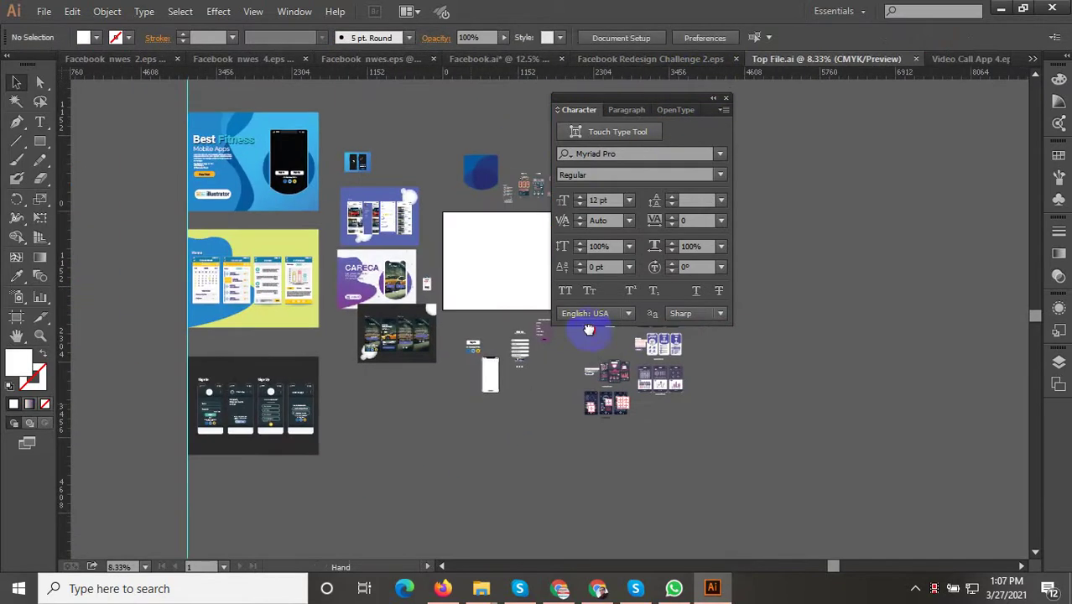
left_click(481, 370)
scroll(514, 303, "up", 1, "alt")
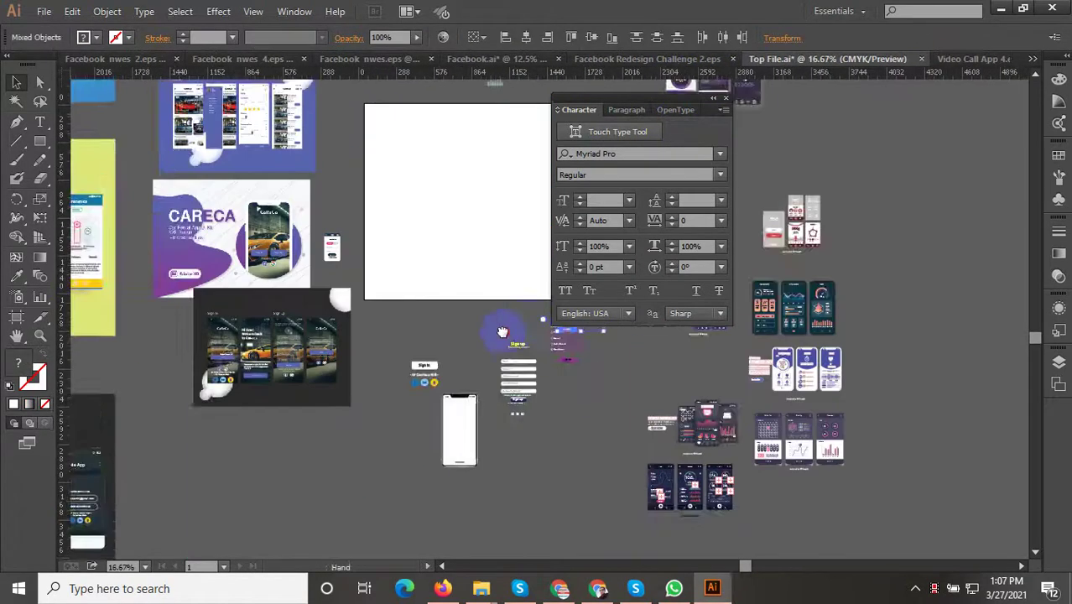
scroll(497, 328, "up", 1, "alt")
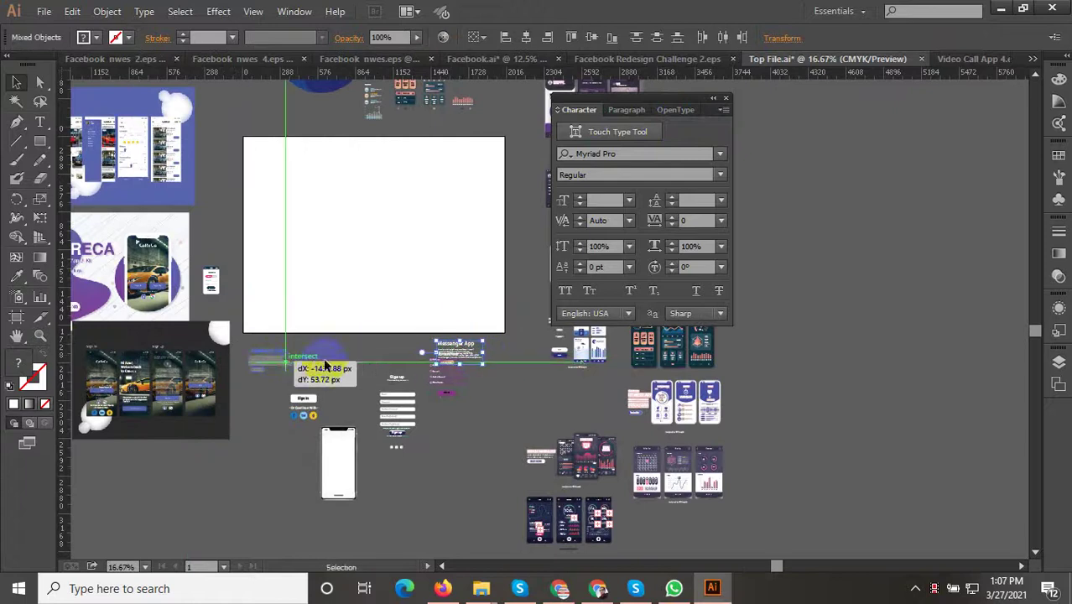
left_click_drag(464, 359, 285, 373)
scroll(463, 400, "down", 1, "alt")
scroll(464, 400, "down", 1, "alt")
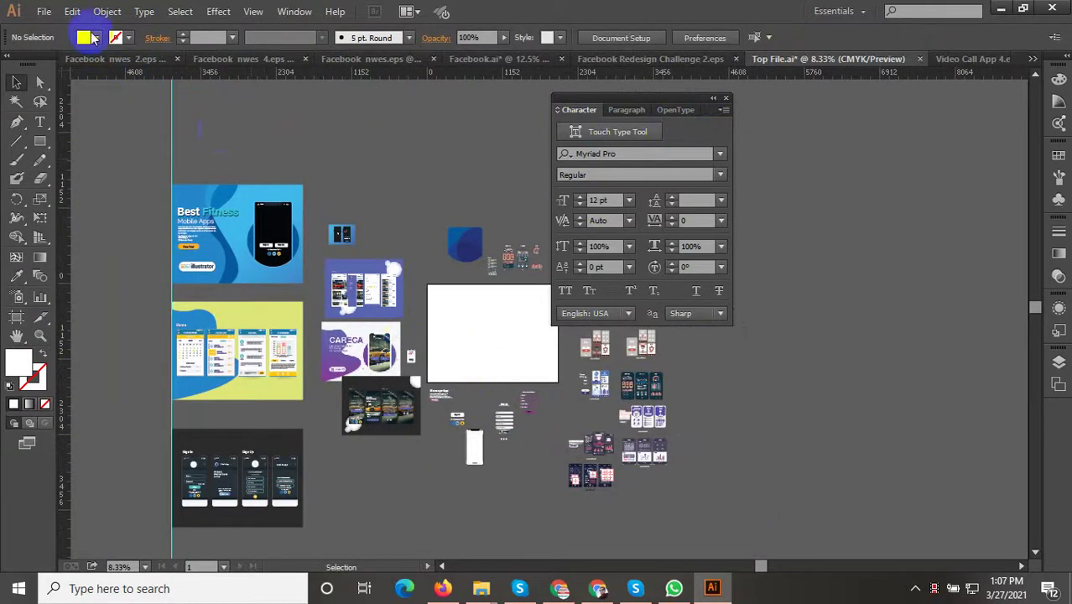
left_click(44, 12)
left_click(96, 138)
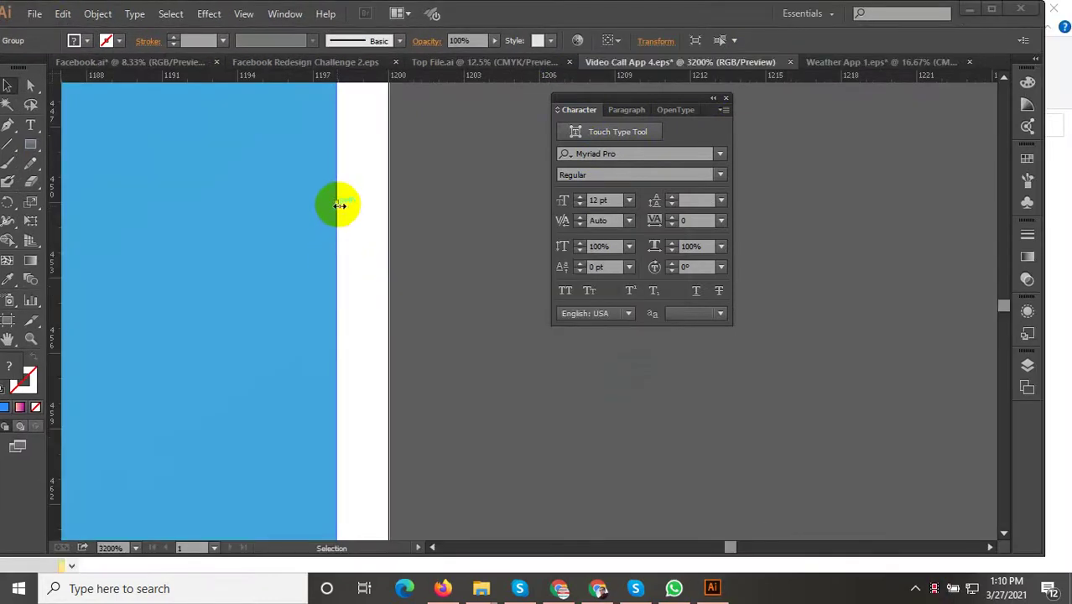
Extend the blue wave shape to the artboard's right edge and send it to back
left_click(339, 204)
left_click_drag(337, 202, 388, 202)
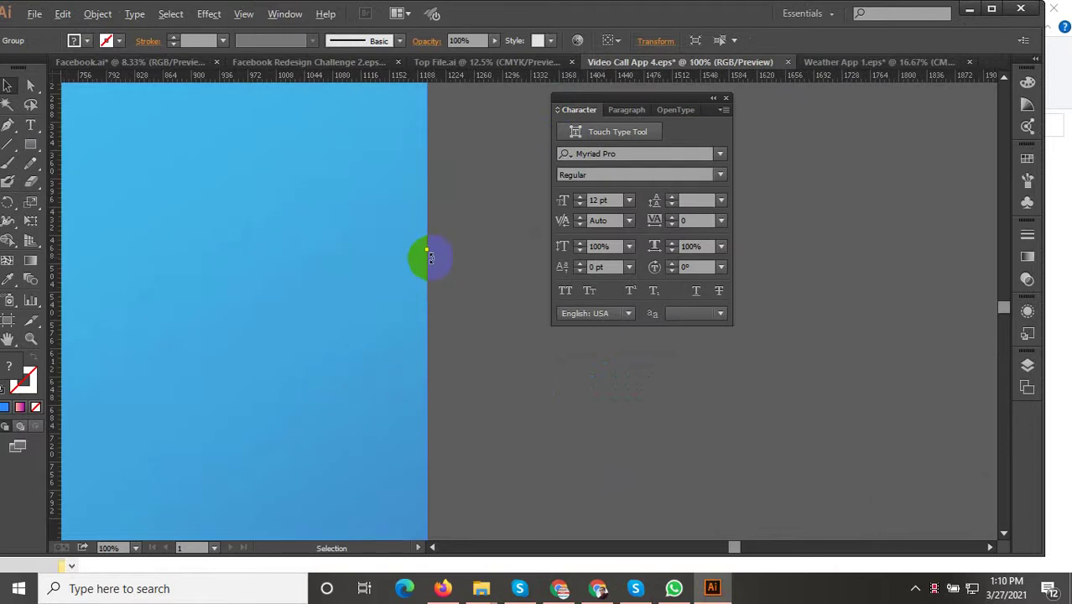
scroll(424, 266, "down", 10)
right_click(333, 251)
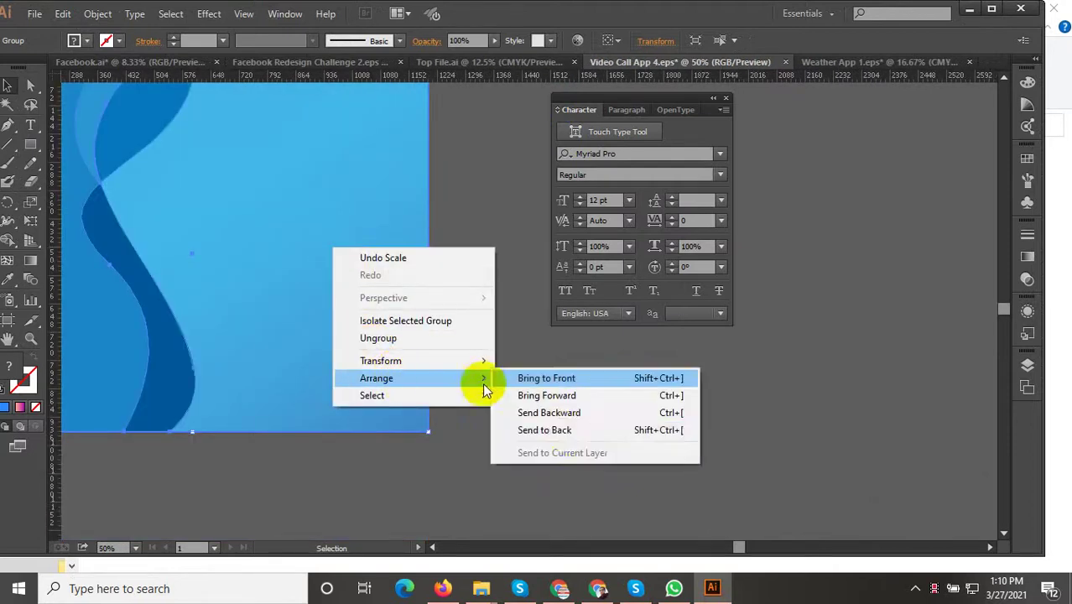
left_click(637, 429)
scroll(637, 430, "down", 5)
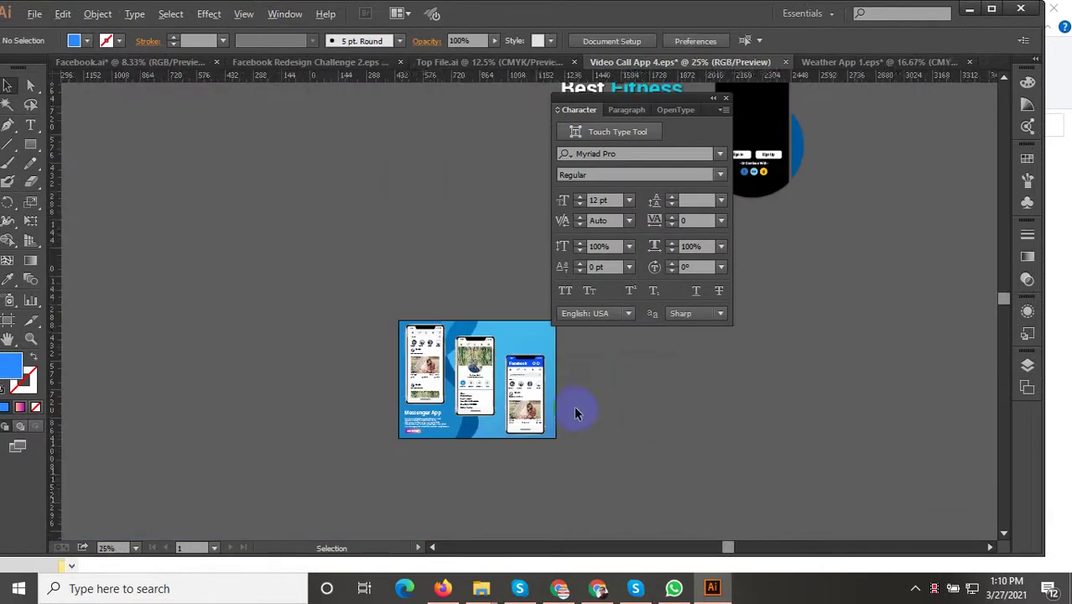
Move the Car Rental App Ui Kit text, Free Trial button and badge from Best Fitness onto the Messenger artboard
scroll(574, 405, "up", 4)
scroll(489, 402, "down", 1)
scroll(489, 403, "down", 1)
left_click_drag(455, 236, 332, 335)
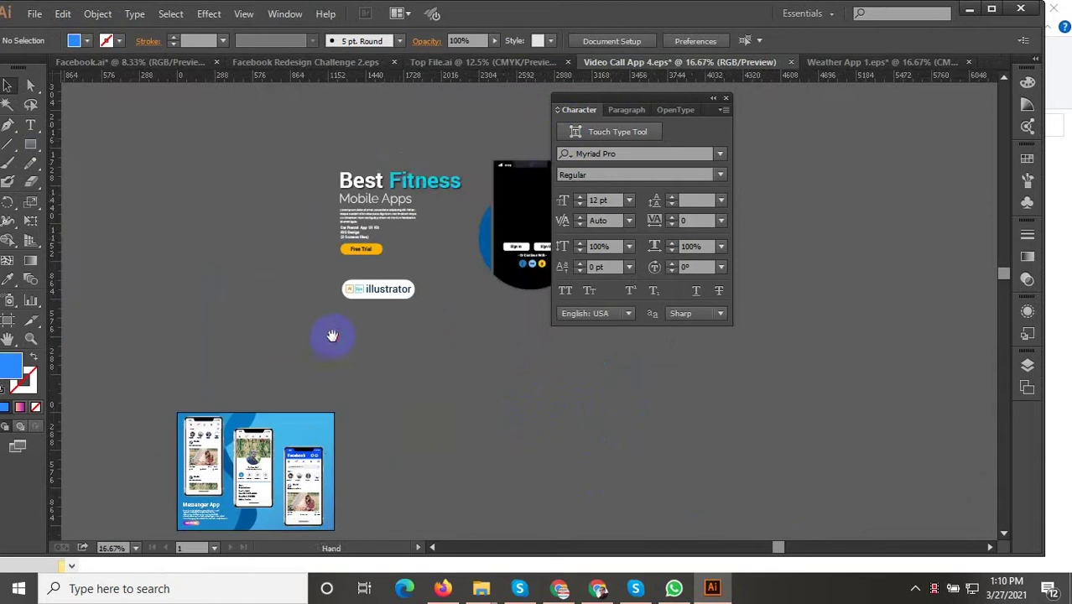
scroll(398, 144, "up", 2)
scroll(456, 404, "down", 2)
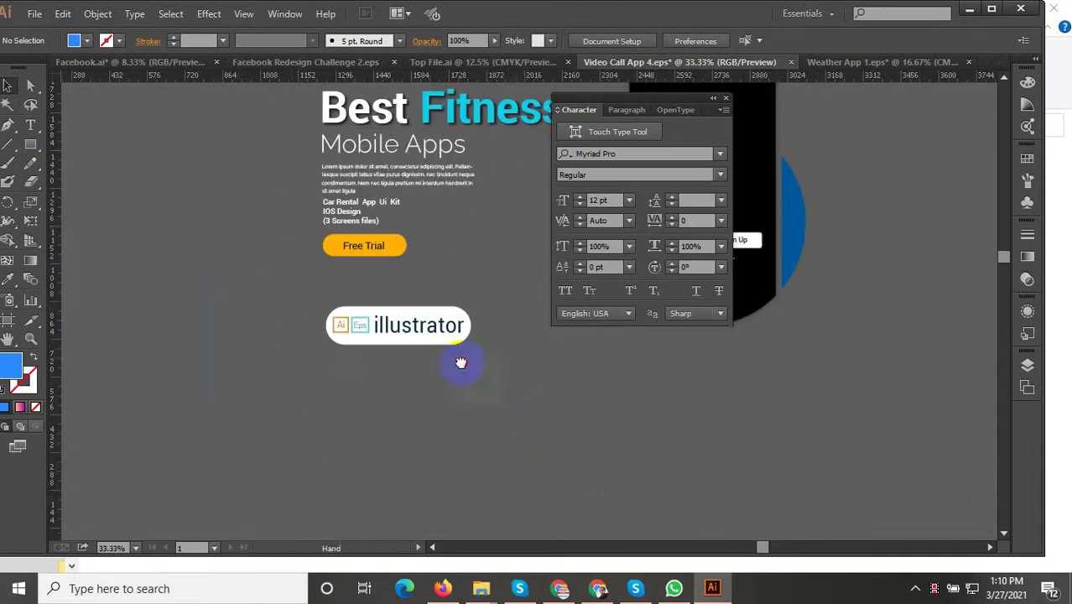
left_click_drag(292, 193, 306, 330)
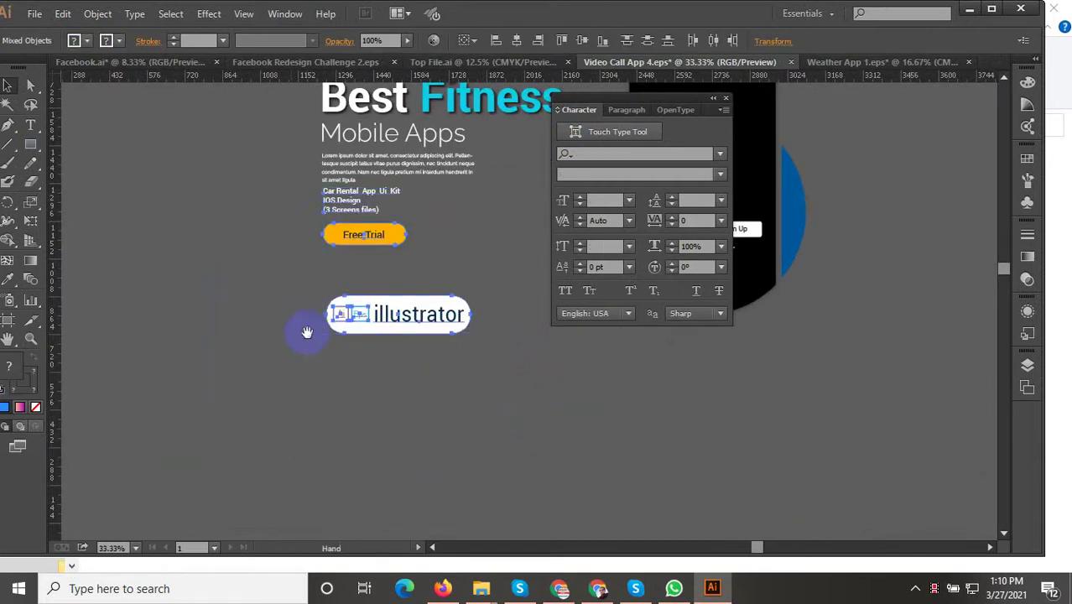
scroll(431, 281, "down", 3)
mouse_move(422, 272)
left_mouse_down()
mouse_move(451, 442)
mouse_move(413, 455)
mouse_move(549, 426)
left_mouse_up()
scroll(491, 486, "up", 2)
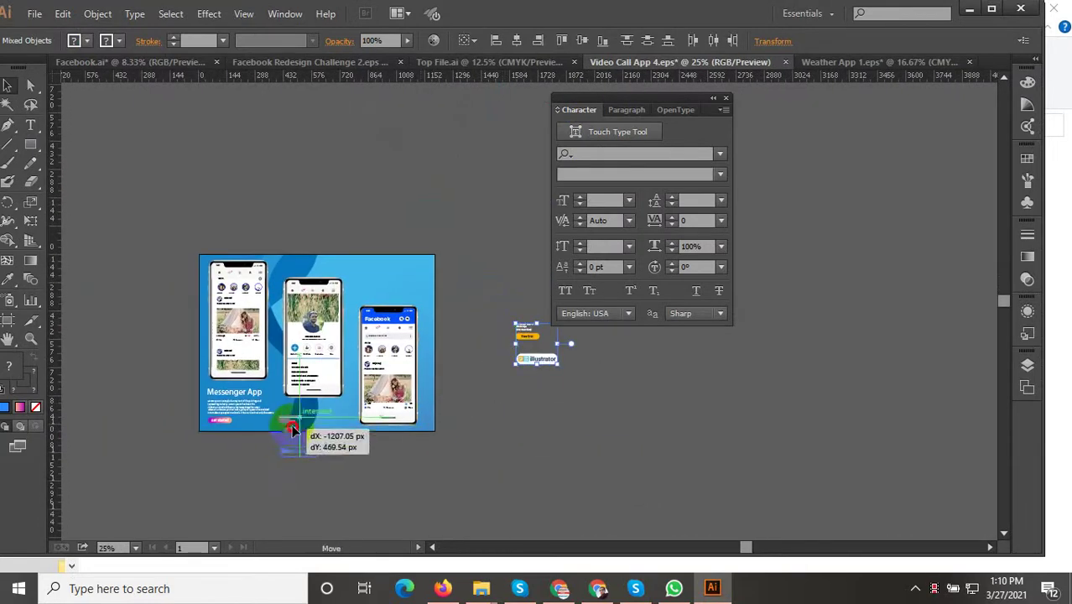
left_click_drag(514, 323, 285, 435)
scroll(283, 472, "up", 4)
Nudge the illustrator badge up toward the artboard bottom and reselect the badge group
left_click(521, 491)
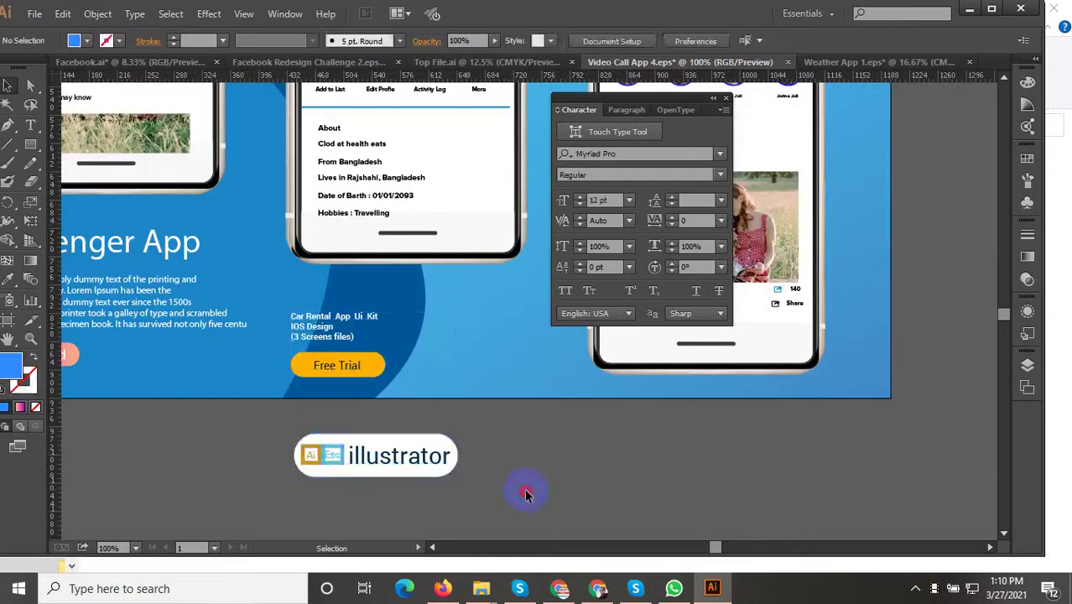
left_click(306, 451)
left_click_drag(372, 443, 372, 436)
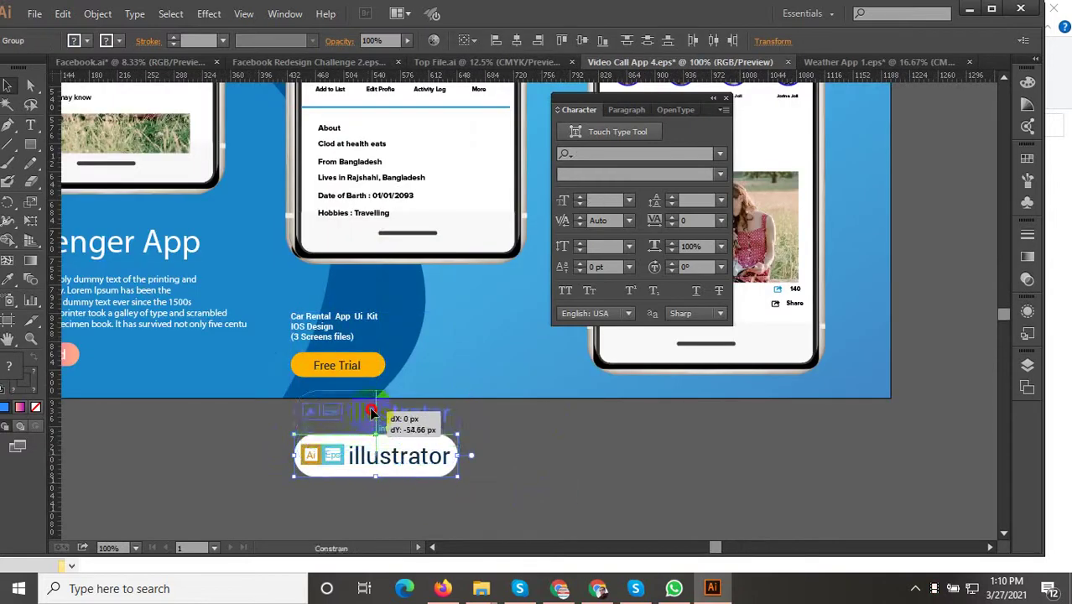
scroll(338, 419, "up", 3)
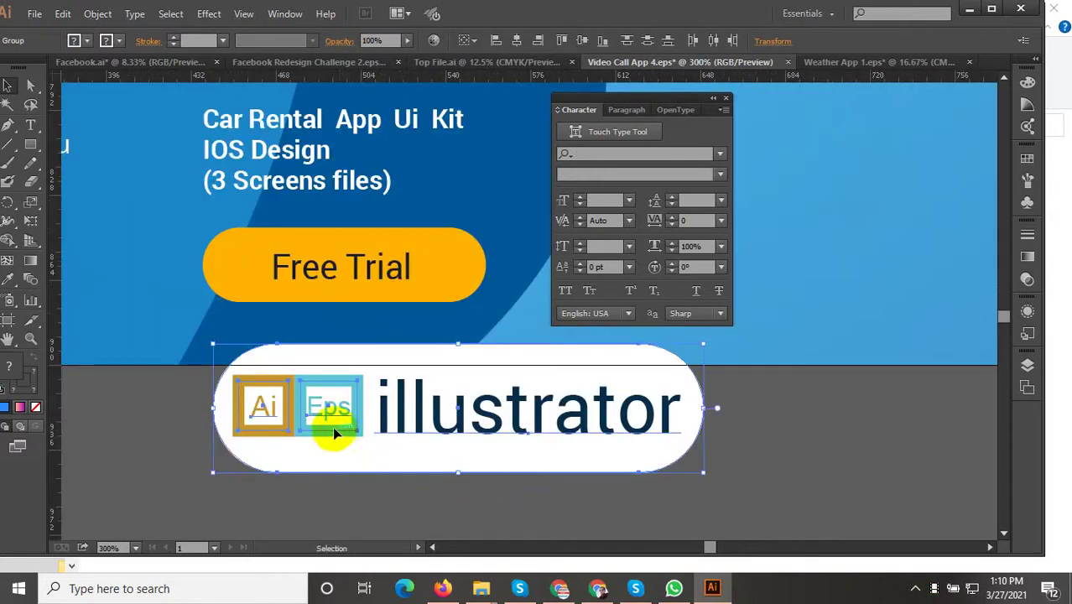
left_click(238, 457)
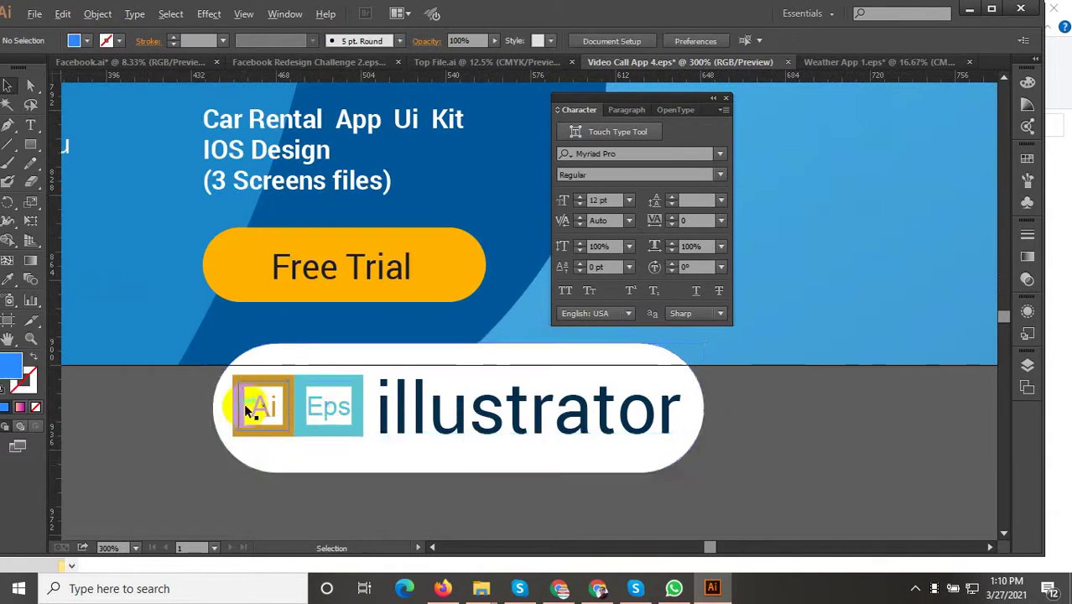
scroll(244, 402, "up", 3)
left_click(347, 406)
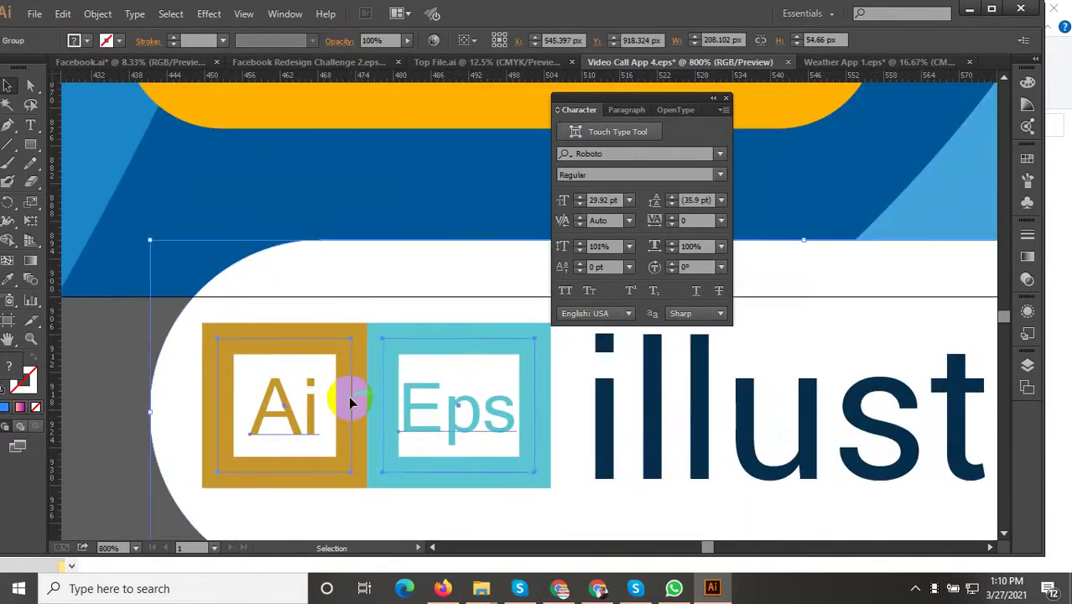
Inside the isolated badge, thin the Ai and Eps squares' stroke to 1 pt
double_click(351, 403)
left_click(348, 396)
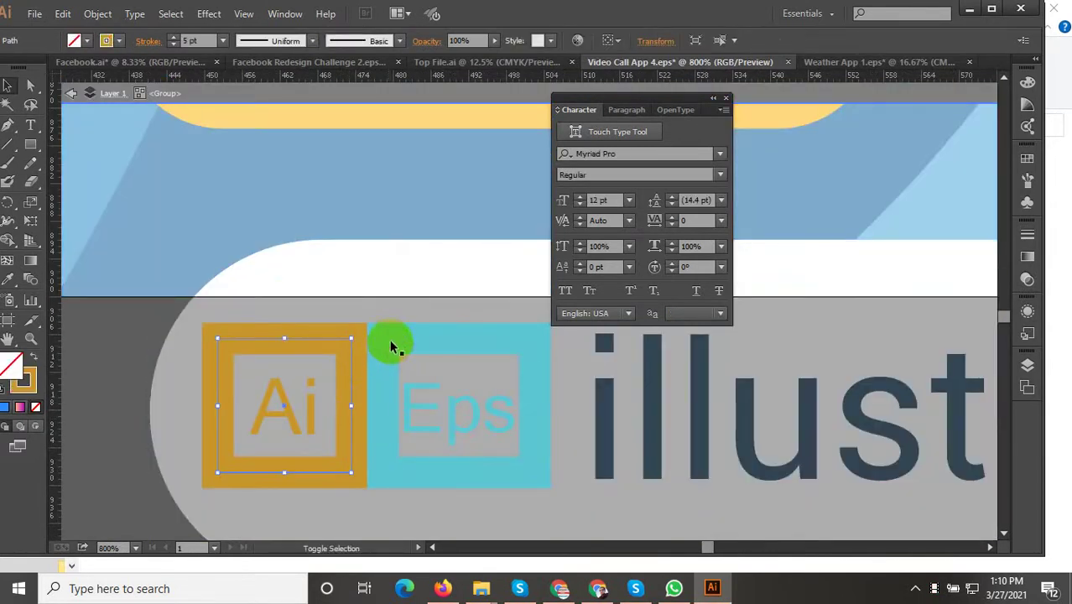
left_click(392, 344, "shift")
key("Down")
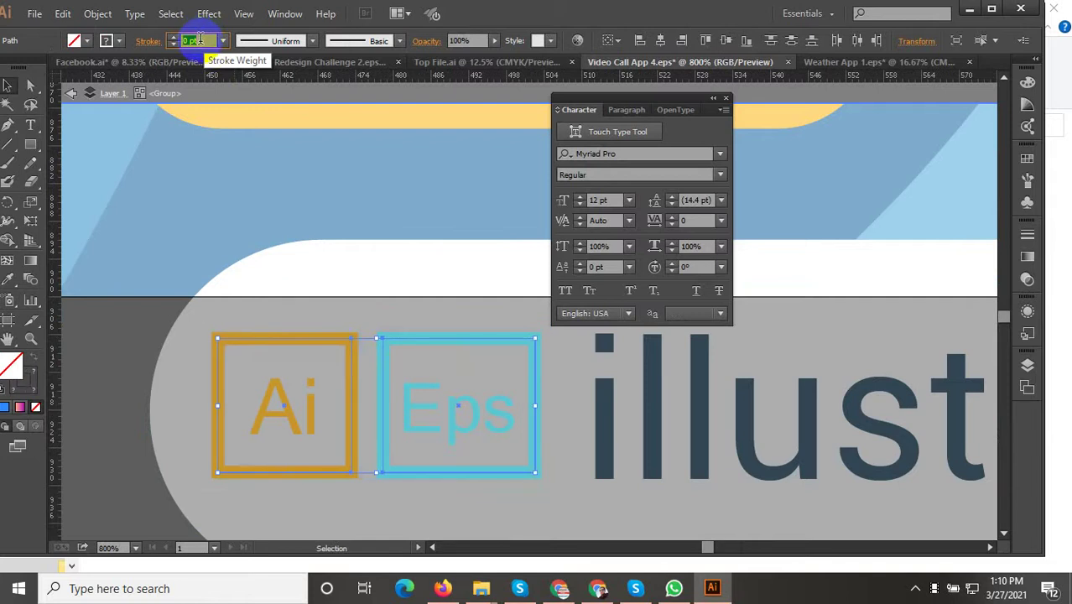
key("Down")
key("Down")
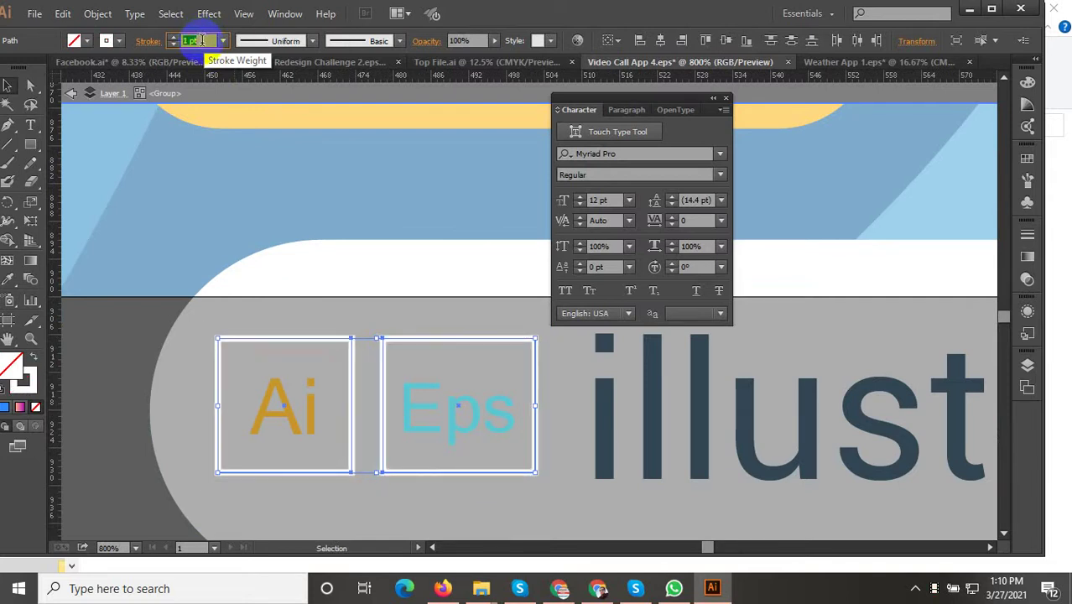
left_click(142, 340)
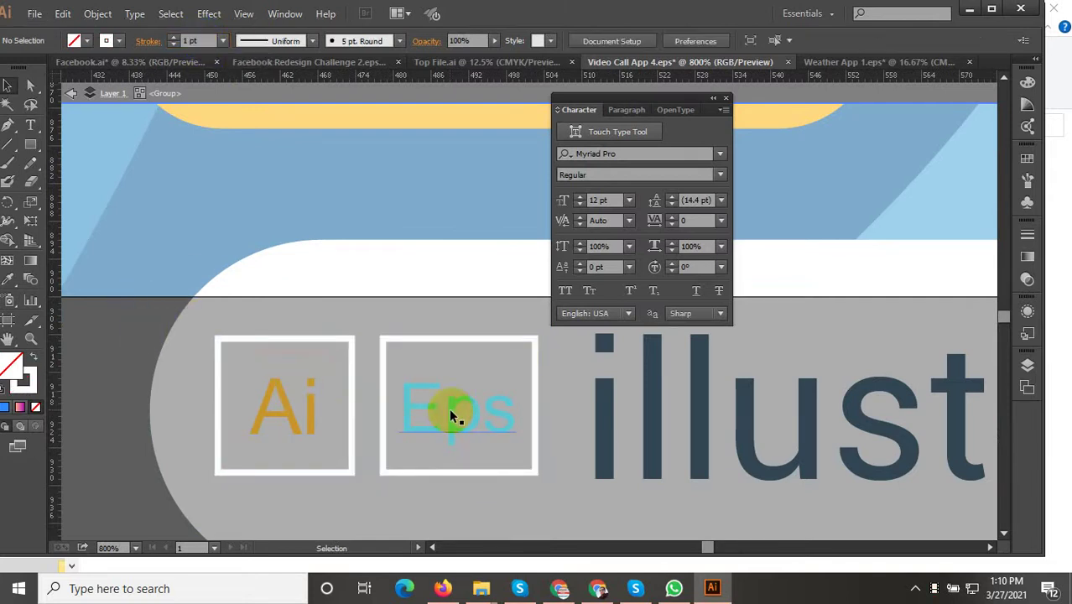
Reselect both squares, exit isolation, and select the whole illustrator badge group
scroll(373, 318, "down", 4)
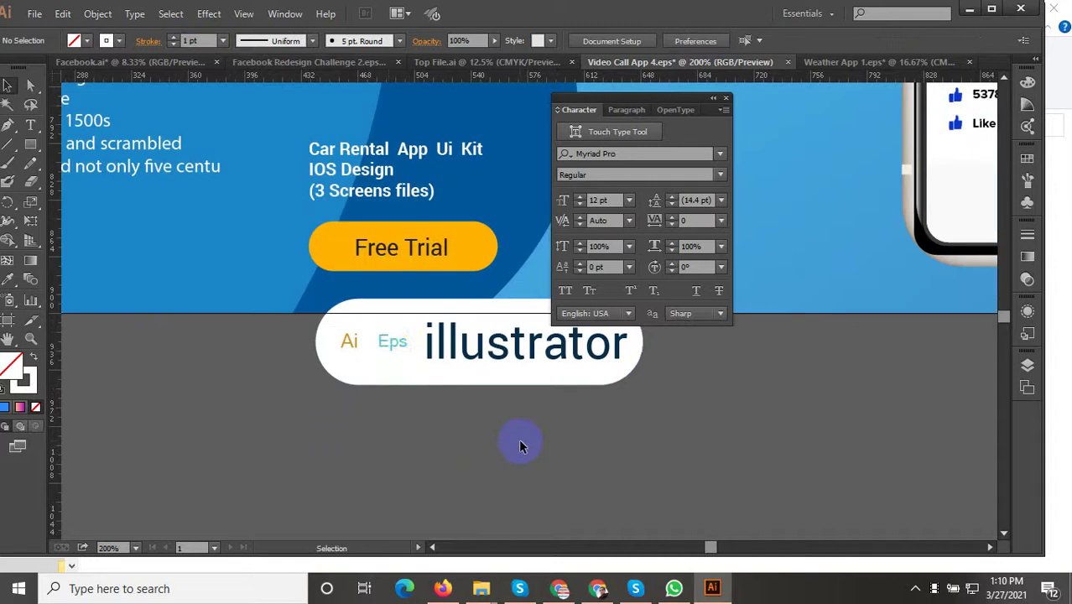
scroll(390, 352, "up", 2)
left_click(396, 358)
double_click(396, 360)
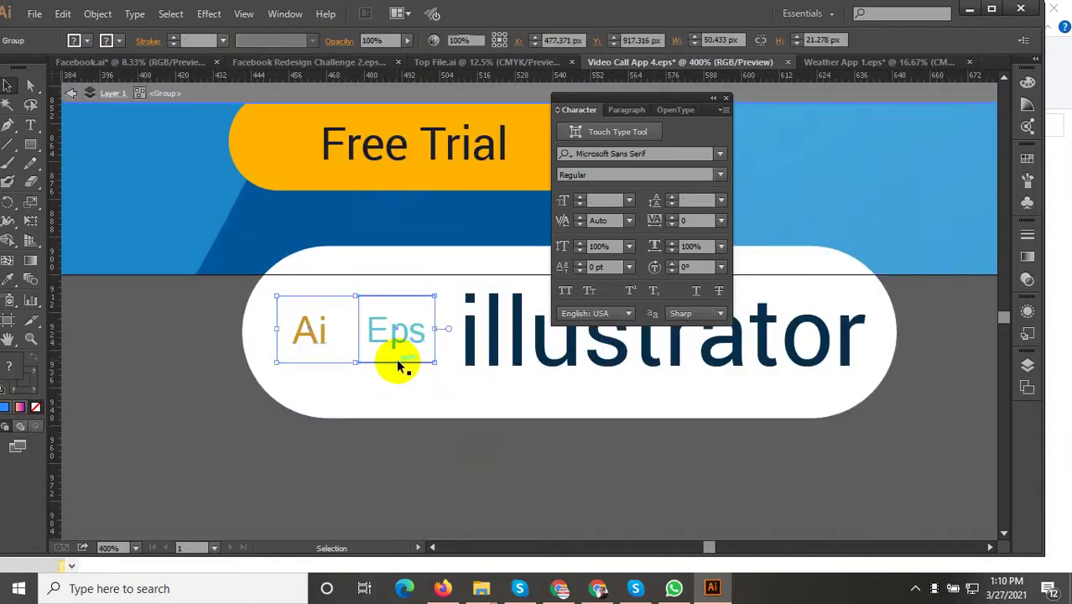
key("ctrl+a")
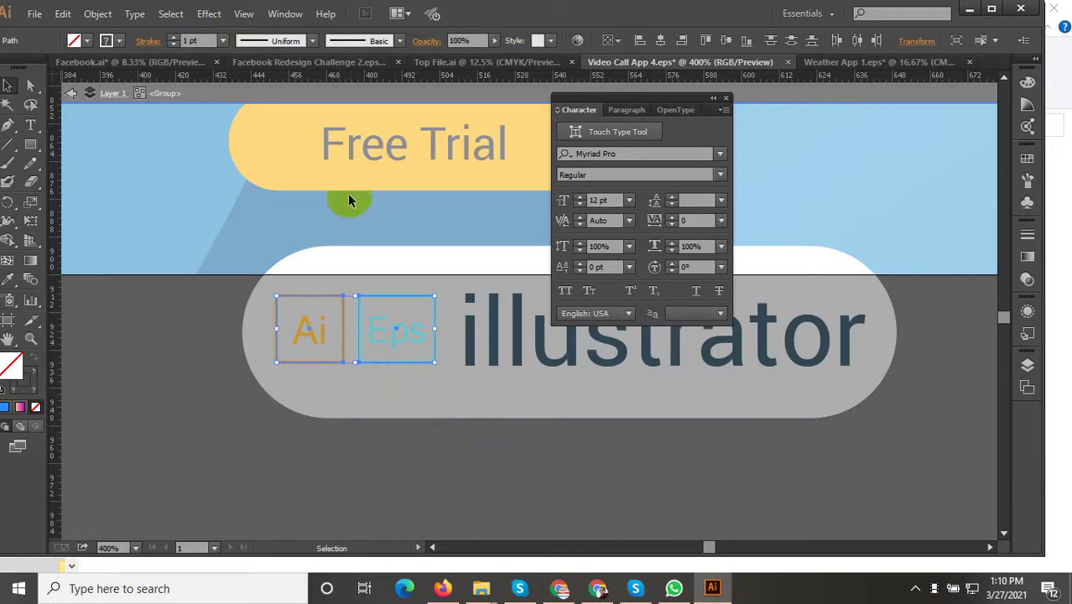
double_click(186, 421)
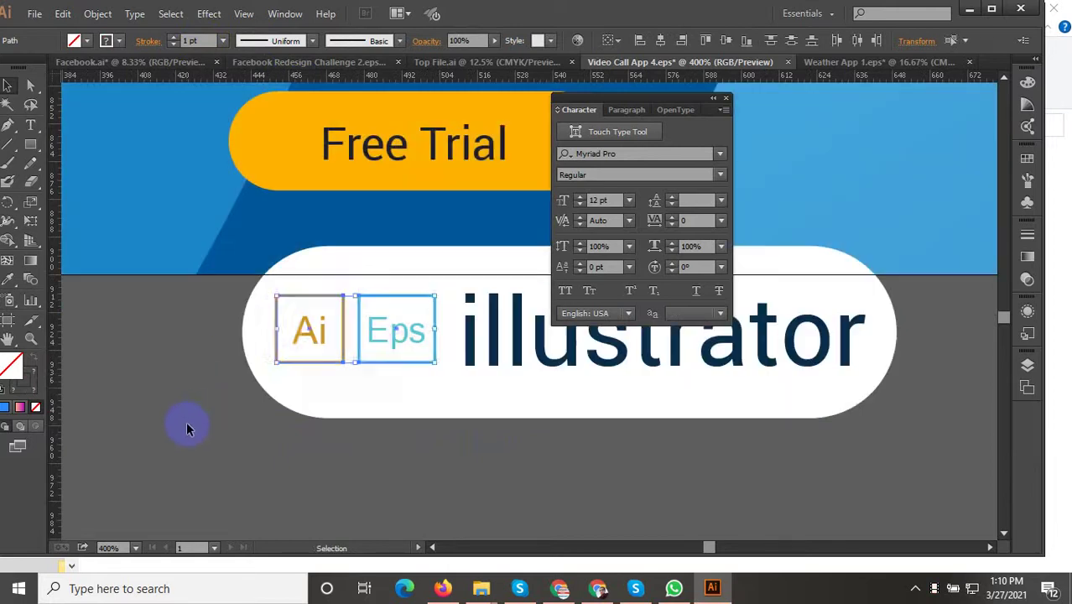
scroll(199, 444, "down", 1)
scroll(397, 469, "down", 2)
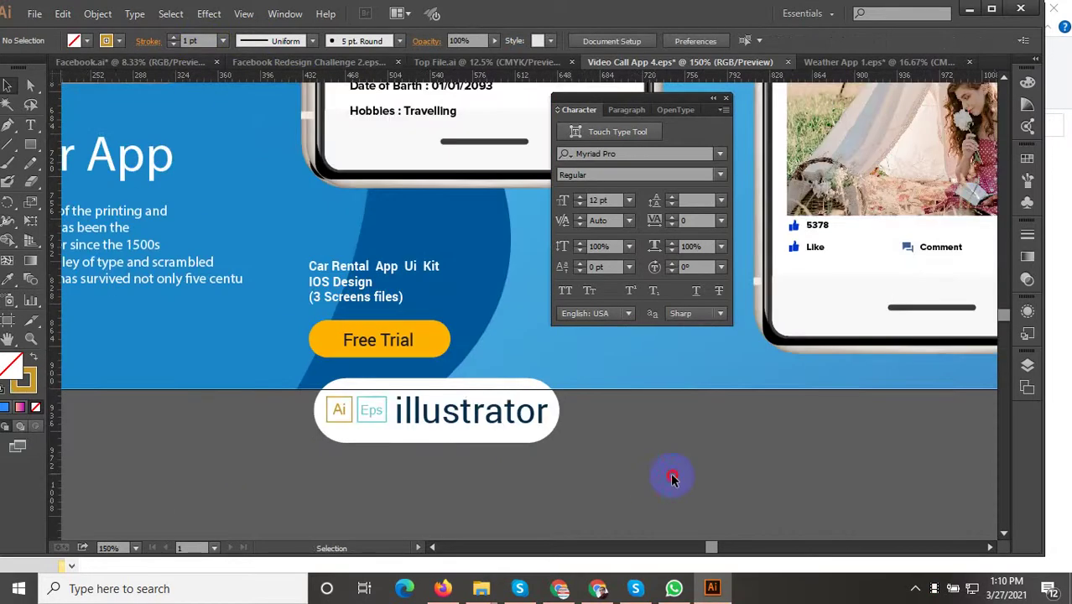
left_click(486, 409)
scroll(571, 446, "up", 1)
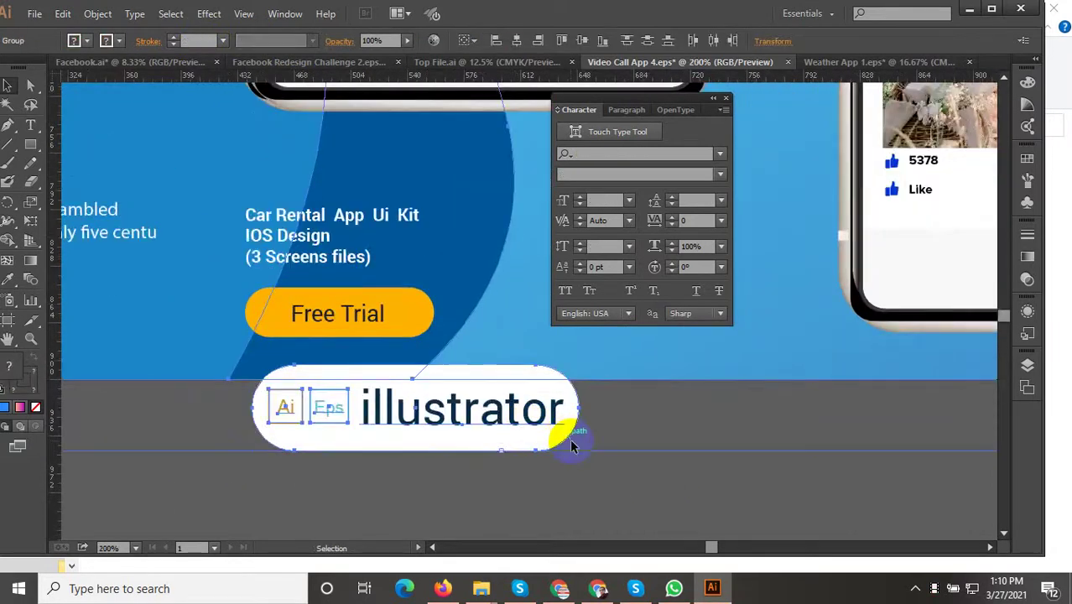
Scale the illustrator badge down proportionally
left_click(627, 382, "shift")
left_click_drag(579, 450, 464, 453)
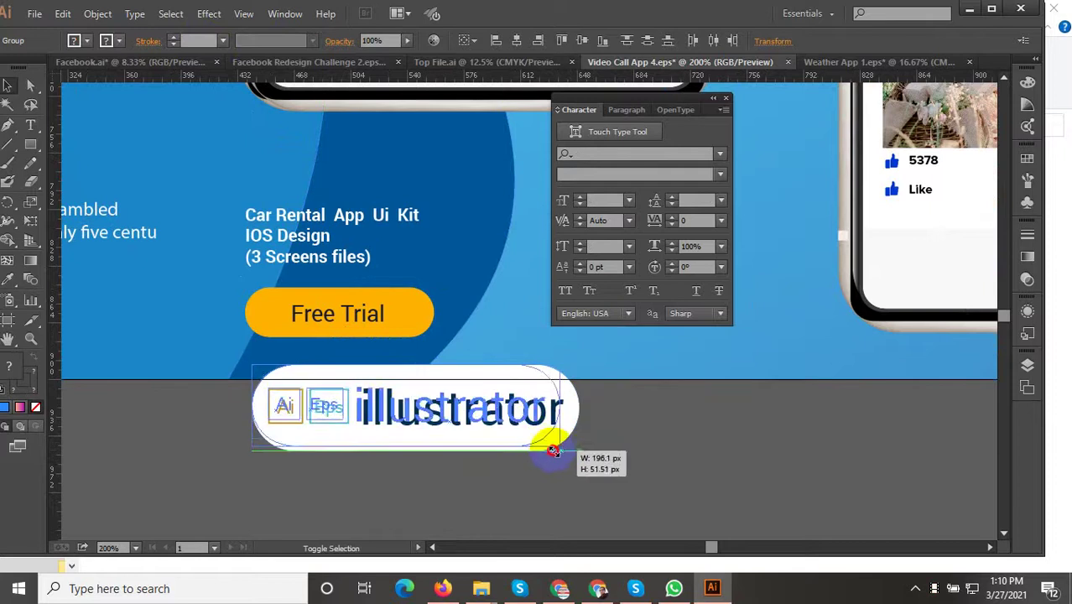
left_click(464, 453)
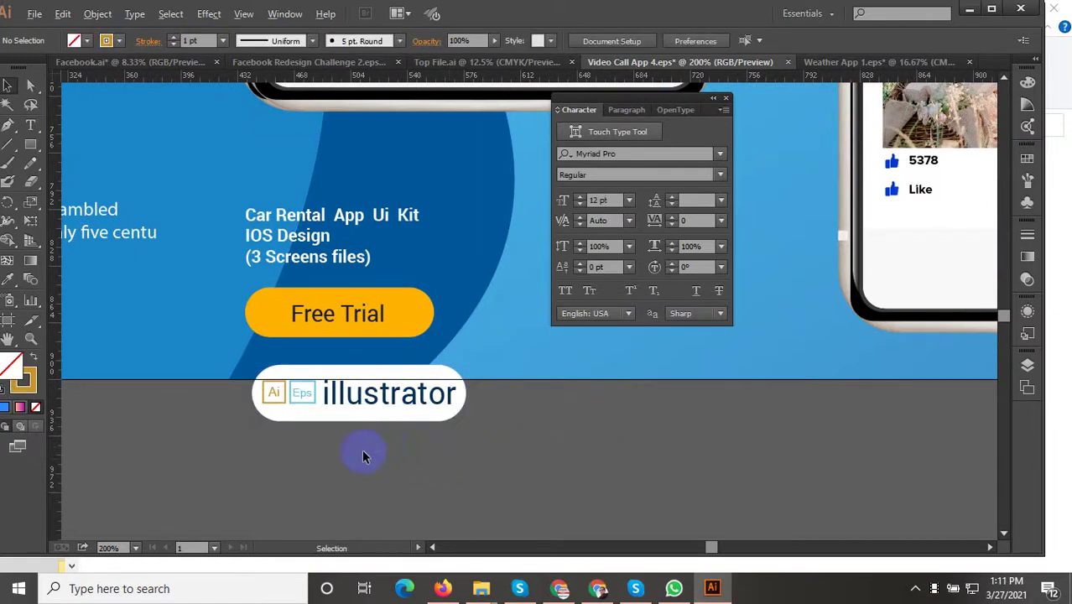
scroll(361, 456, "down", 2)
Group the text, Free Trial button and badge, and move the group above the Facebook phone
left_click_drag(466, 467, 303, 328)
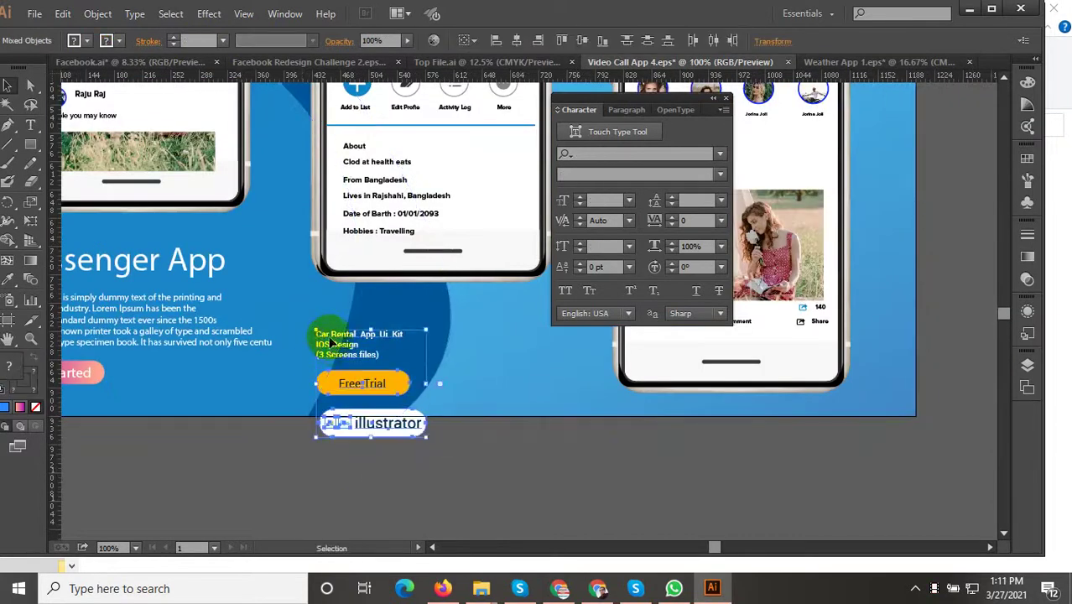
right_click(331, 344)
left_click(355, 407)
scroll(302, 489, "down", 2)
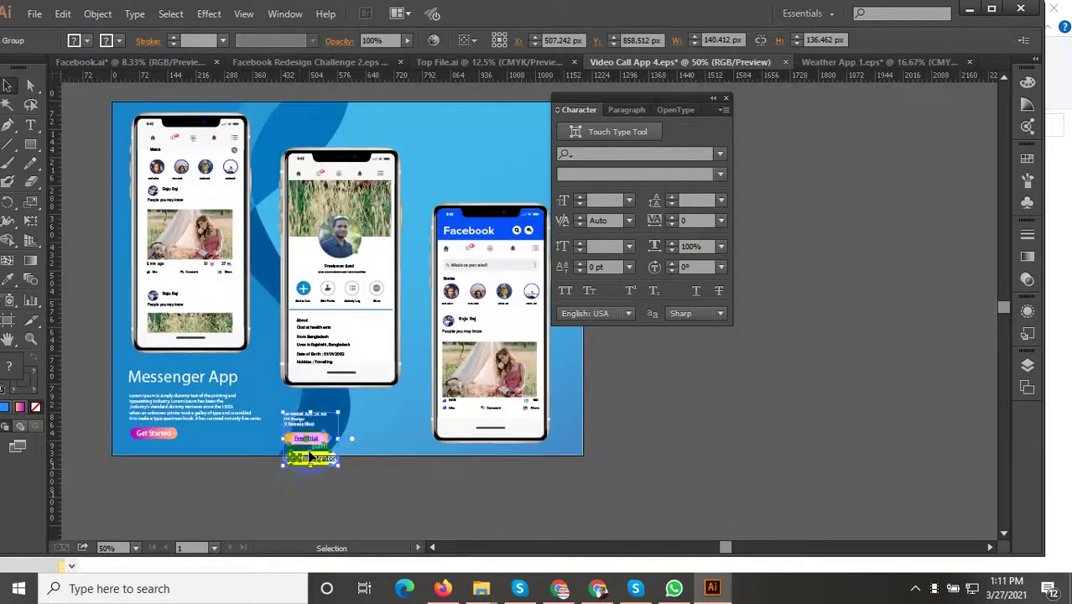
scroll(309, 456, "up", 1)
scroll(242, 470, "down", 1)
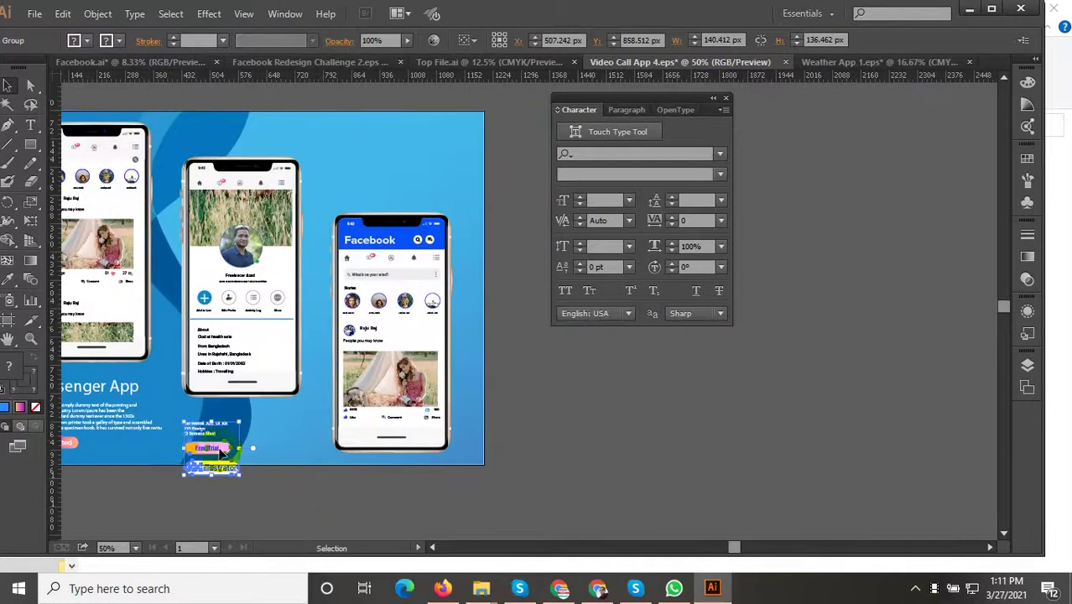
left_click_drag(221, 449, 382, 178)
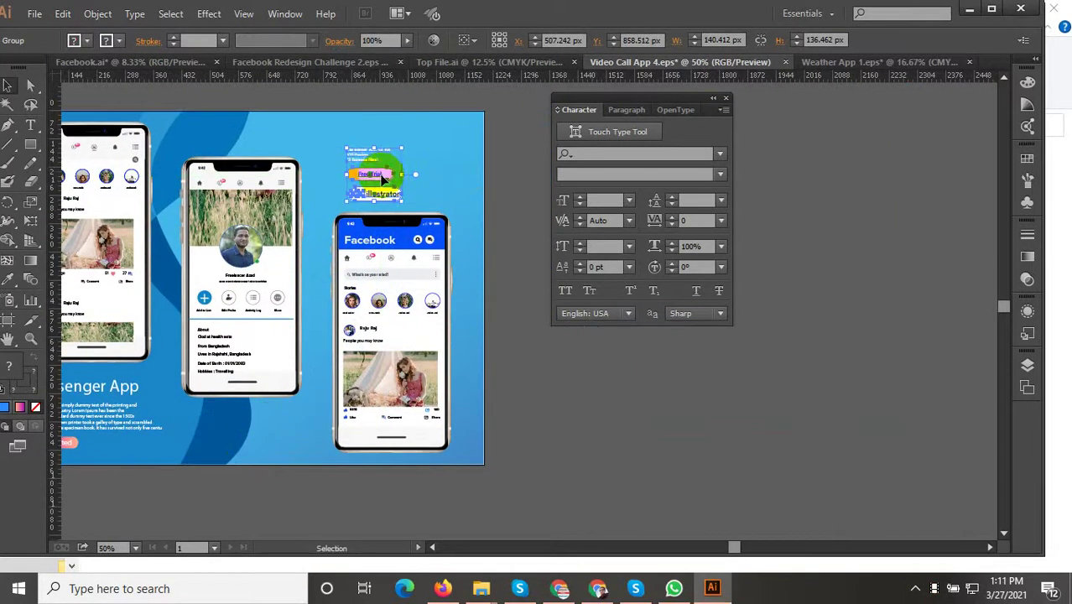
left_click(505, 310)
Move the Messenger App title to the top right of the artboard
scroll(537, 404, "down", 2)
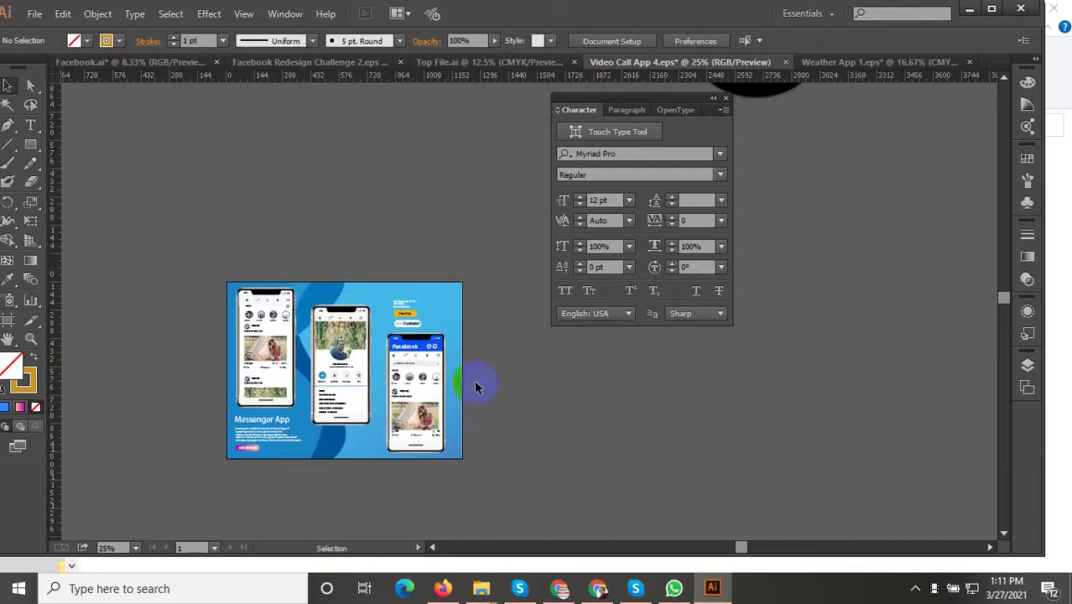
left_click_drag(442, 291, 355, 269)
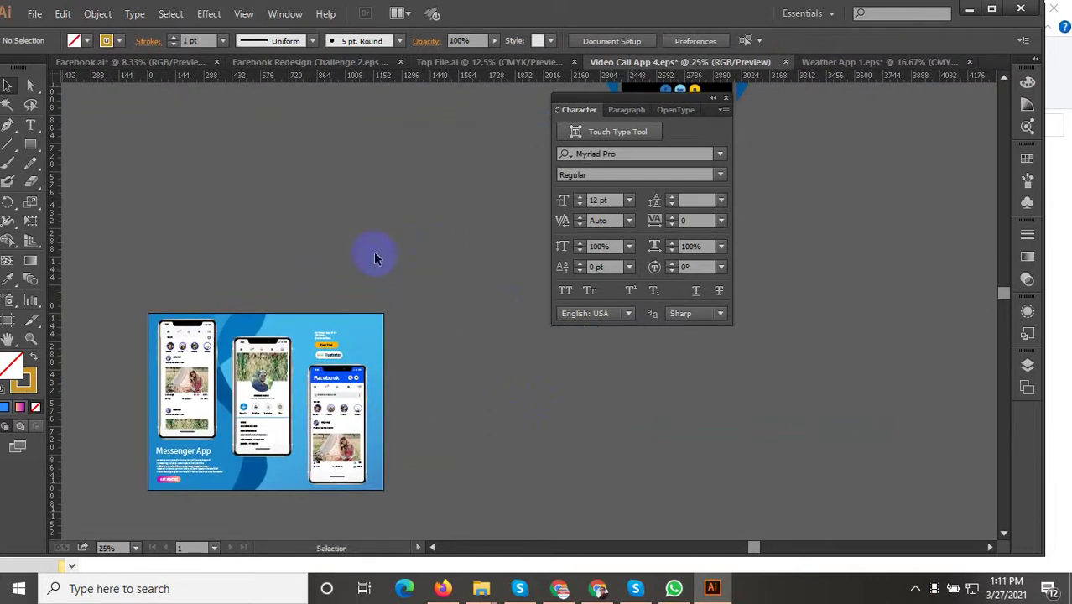
scroll(210, 478, "up", 2)
left_click_drag(180, 436, 479, 177)
scroll(421, 155, "down", 2)
left_click(421, 155)
scroll(418, 256, "up", 2)
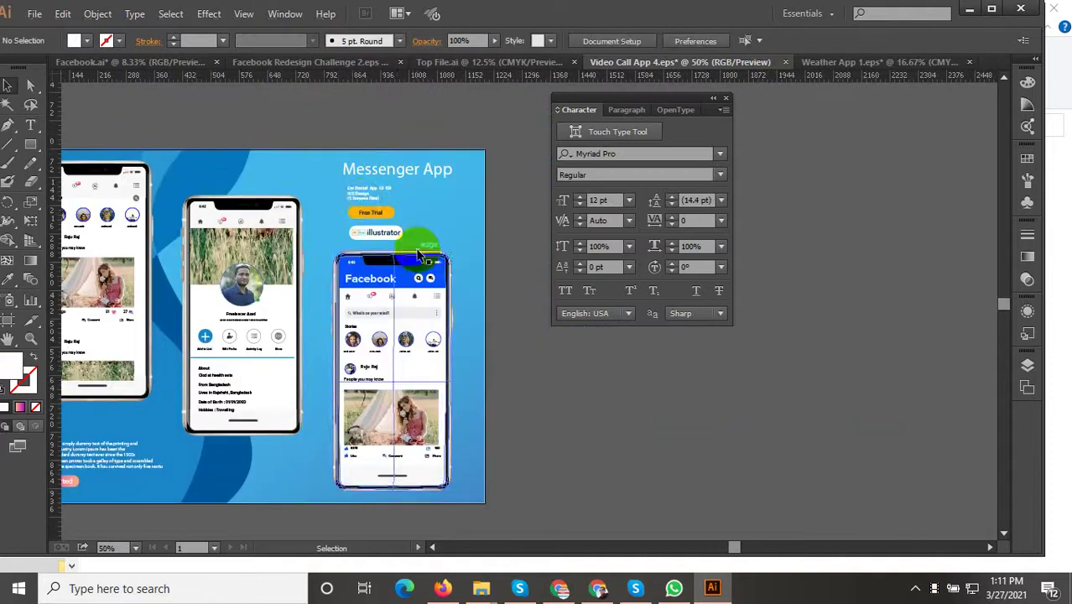
Isolate the badge group, undo an accidental deletion, and select the badge's icons and text
mouse_move(418, 256)
left_mouse_down()
mouse_move(362, 206)
mouse_move(467, 223)
left_mouse_up()
scroll(362, 204, "down", 1)
scroll(468, 222, "up", 2)
double_click(463, 209)
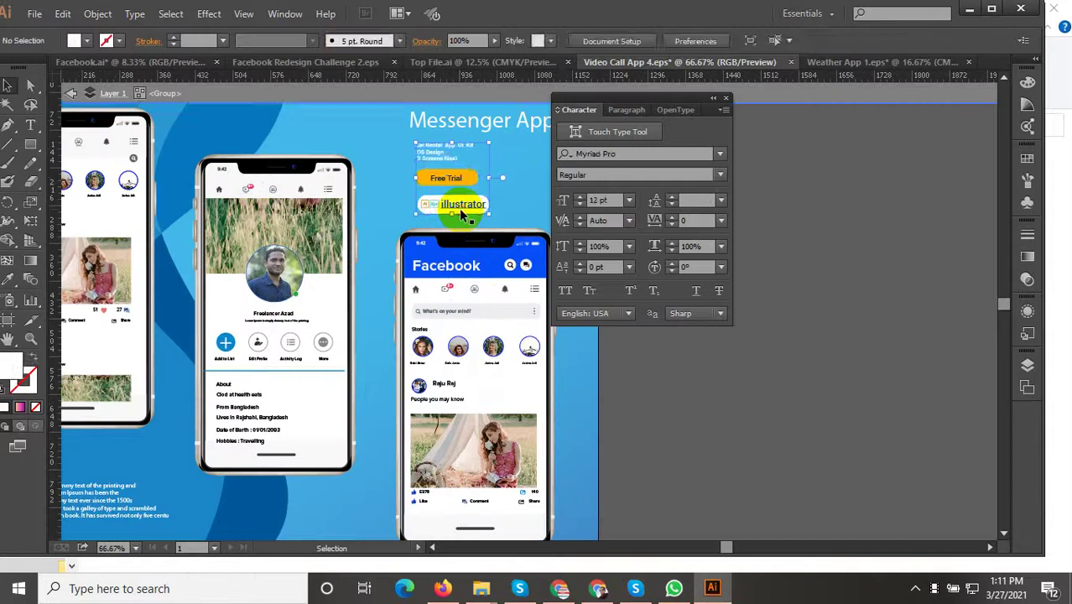
key("Delete")
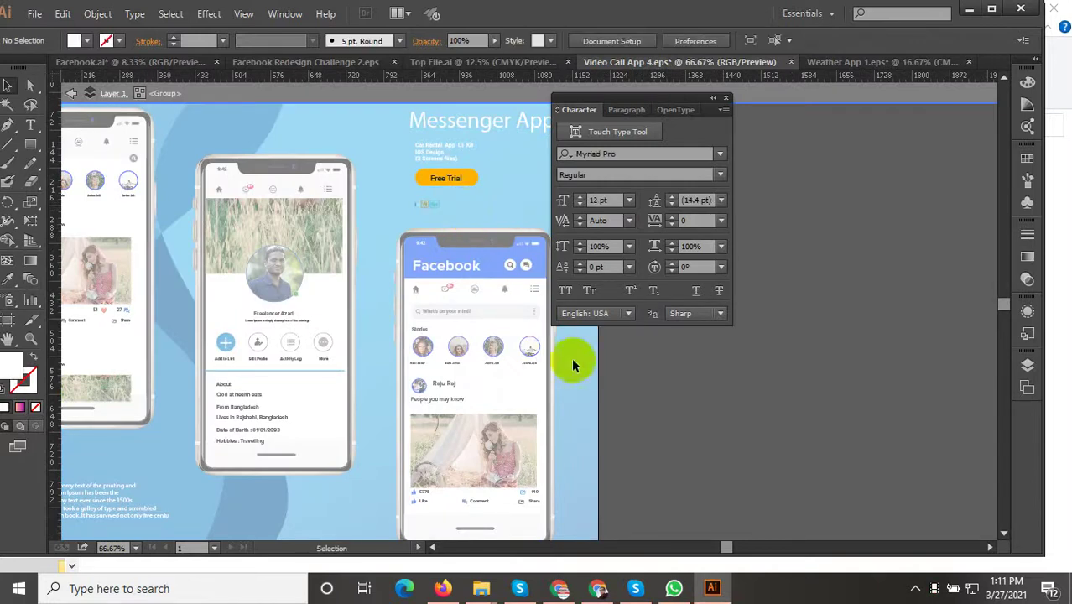
key("ctrl+z")
left_click_drag(479, 292, 345, 351)
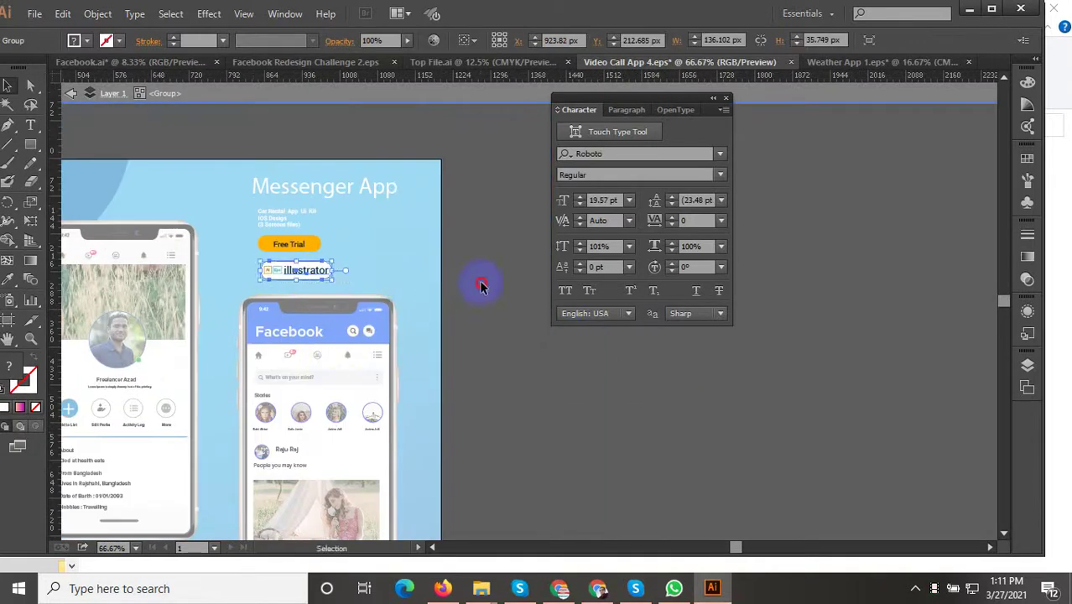
left_click_drag(249, 263, 239, 256)
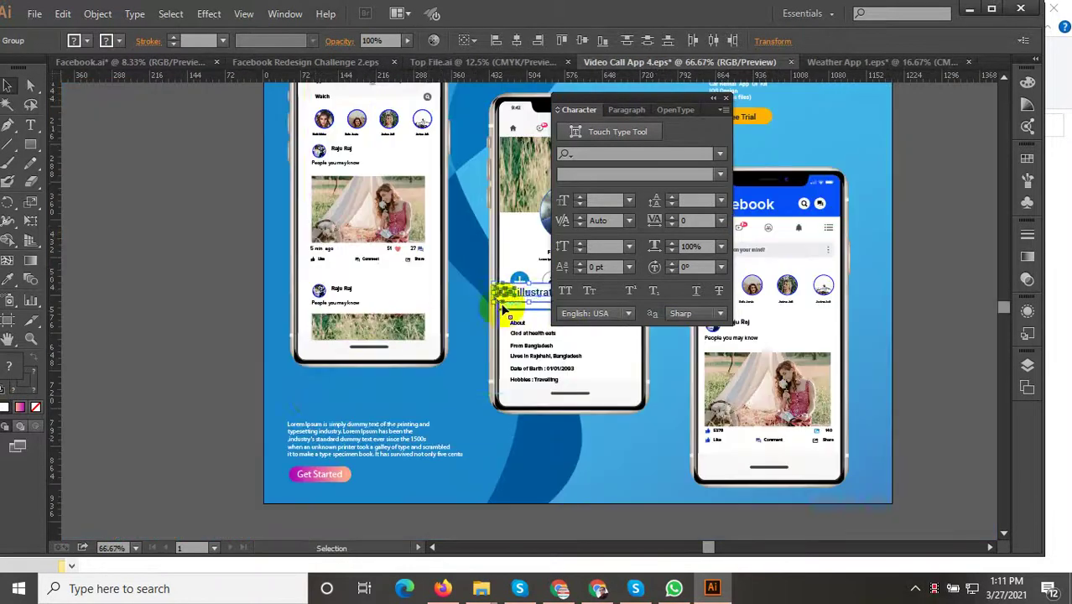
Move the illustrator badge above the Lorem text and enlarge it into position
mouse_move(503, 309)
left_mouse_down()
mouse_move(370, 377)
mouse_move(287, 400)
mouse_move(293, 394)
left_mouse_up()
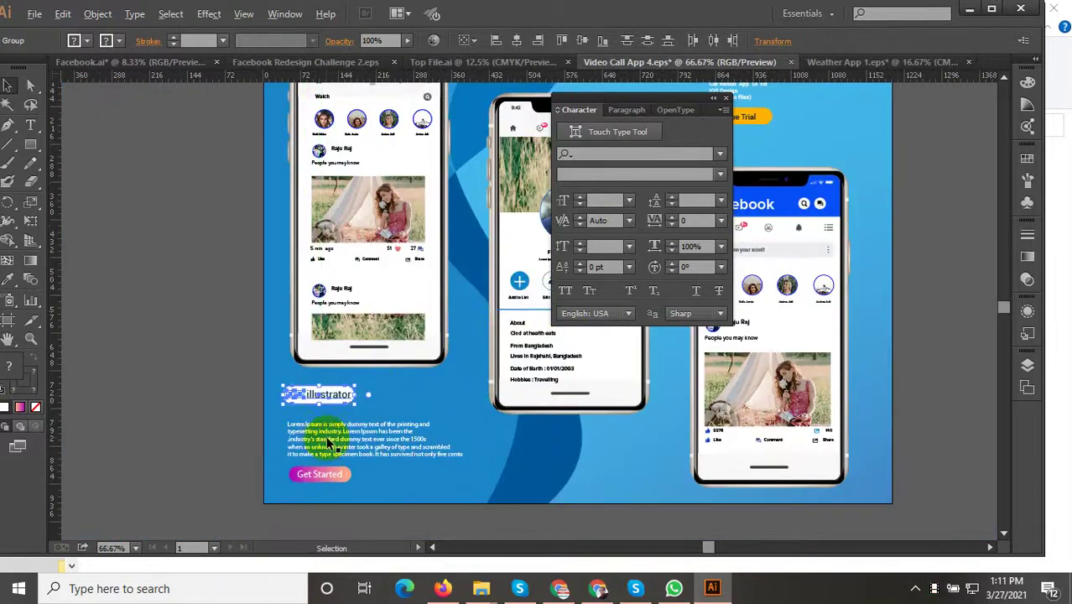
scroll(344, 420, "up", 3)
scroll(319, 327, "down", 2)
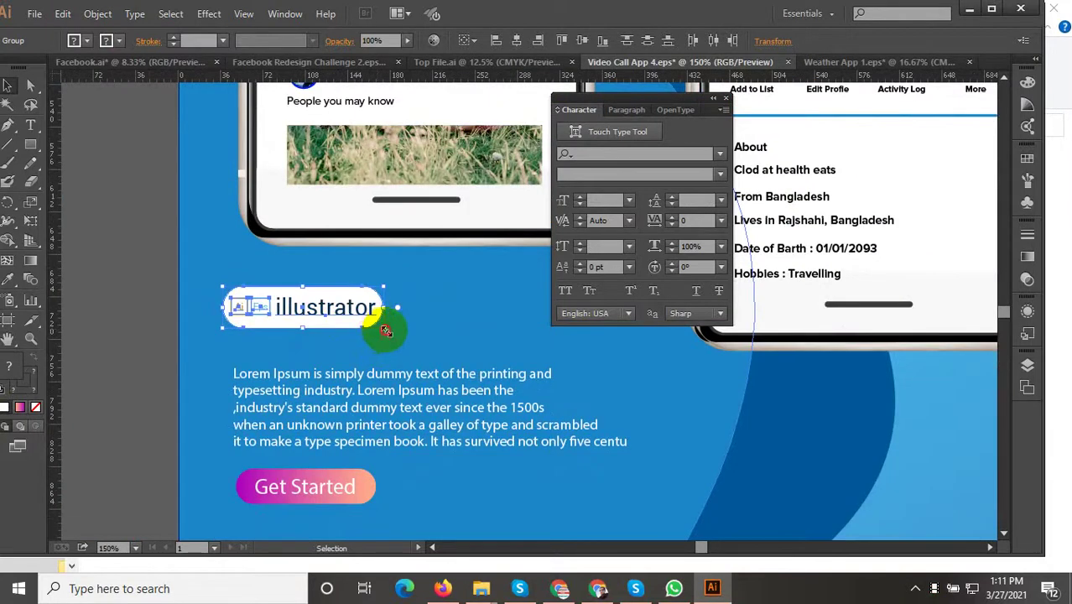
left_click_drag(385, 330, 501, 359)
left_click_drag(283, 330, 261, 281)
scroll(288, 327, "up", 2)
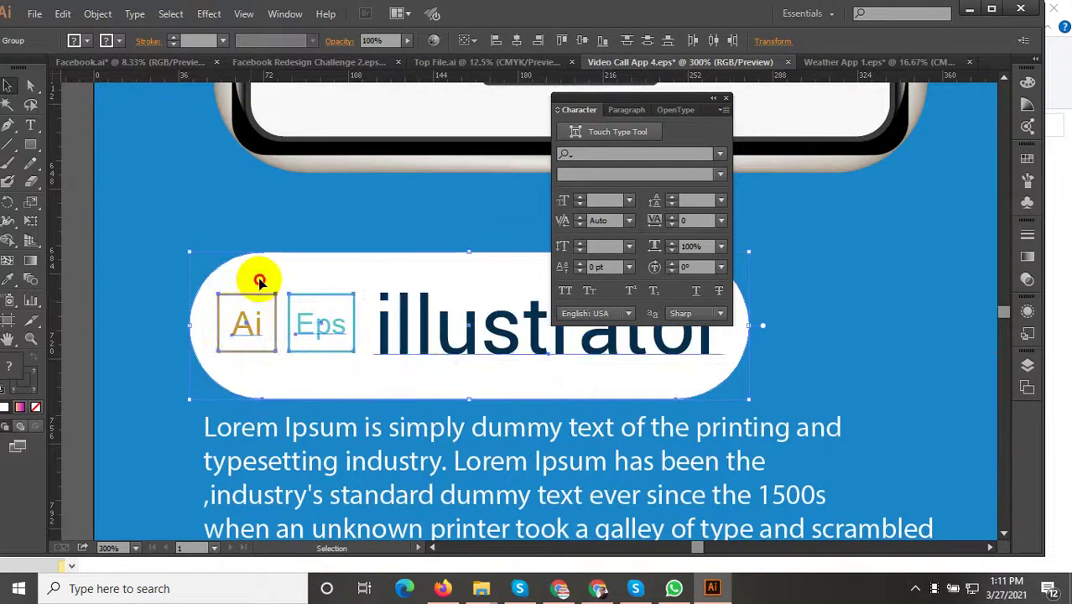
Select the Ai and Eps icons with the illustrator text and group them
double_click(260, 281)
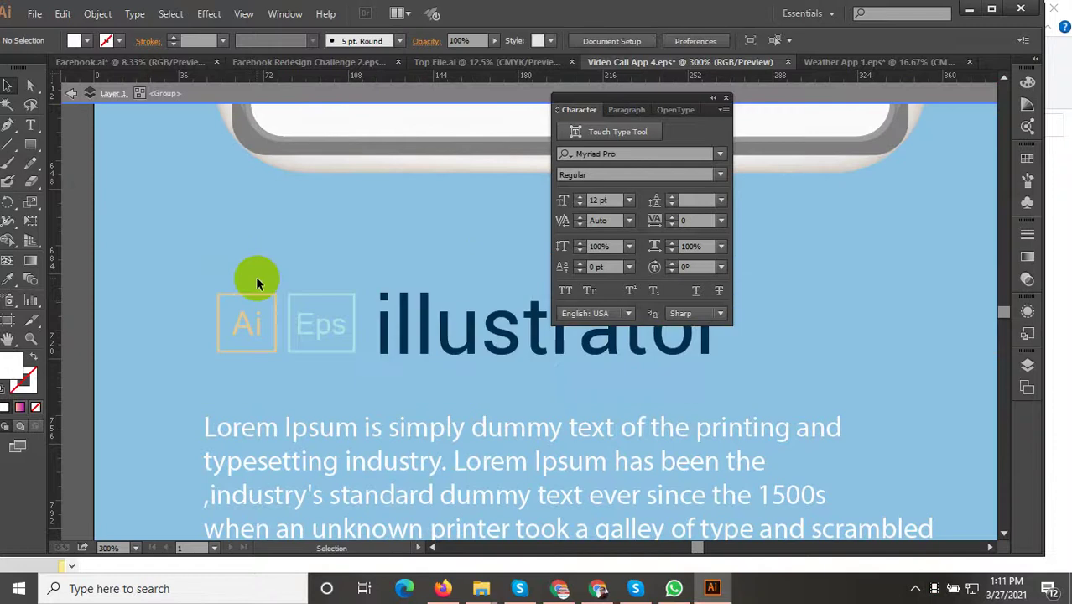
double_click(256, 284)
left_click(382, 335)
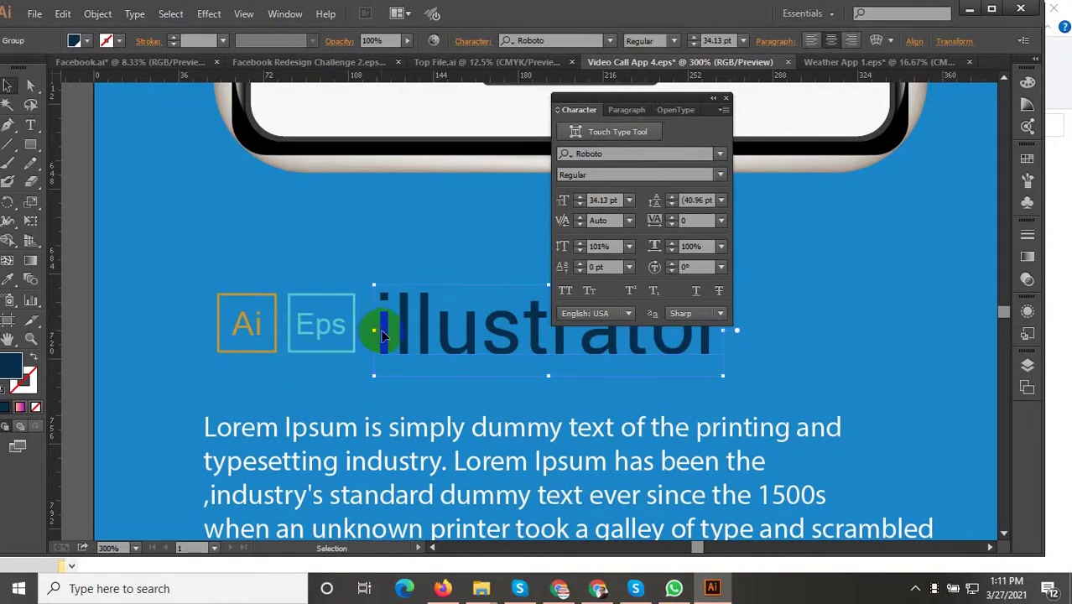
scroll(308, 339, "down", 1)
left_click(308, 339, "shift")
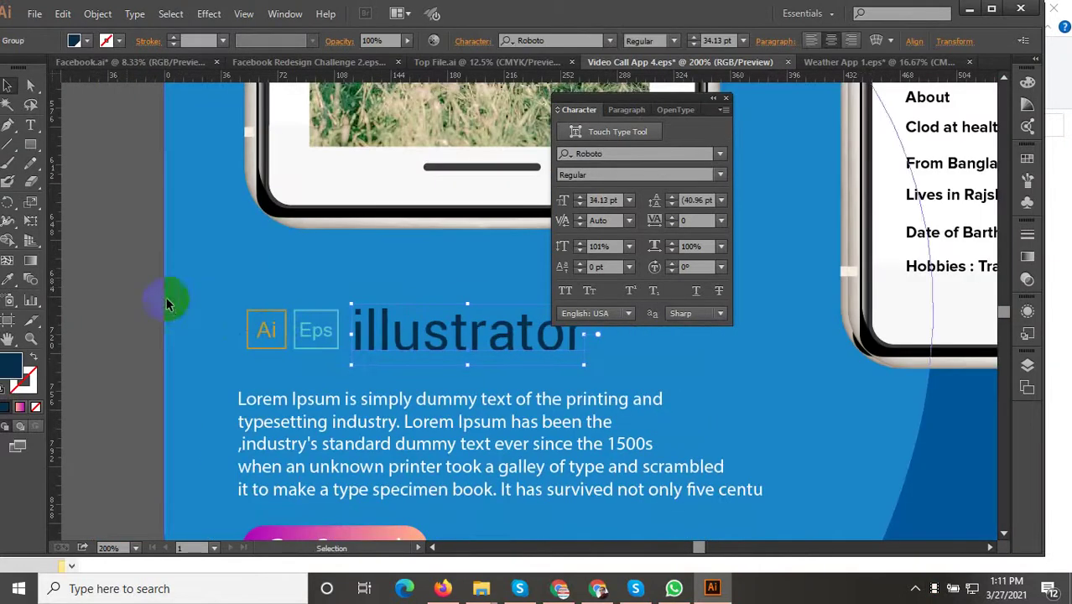
left_click(567, 351, "shift")
left_click(405, 338, "shift")
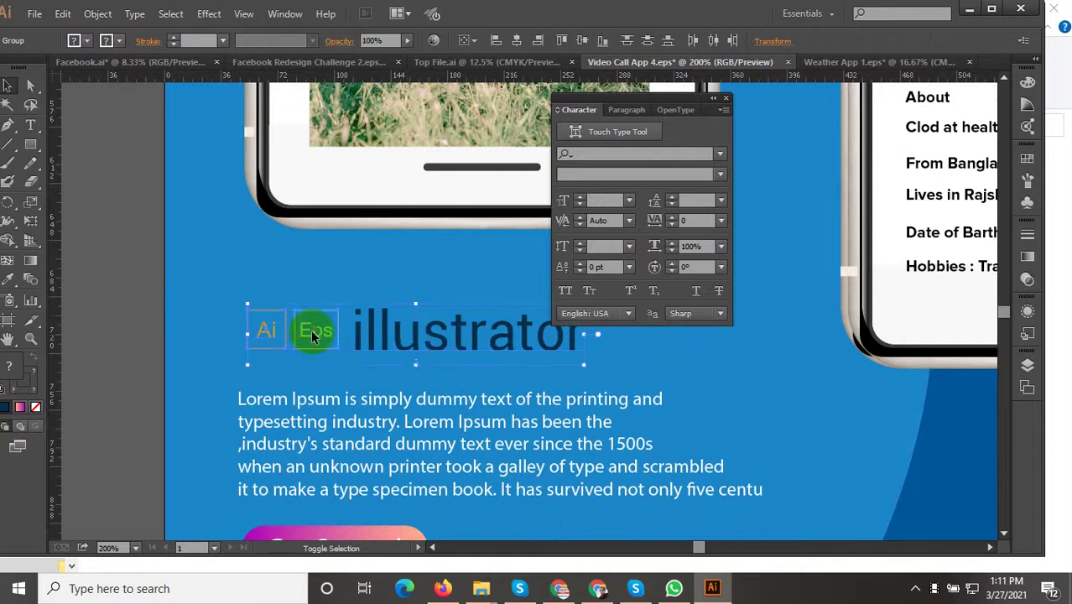
right_click(284, 326)
left_click(336, 395)
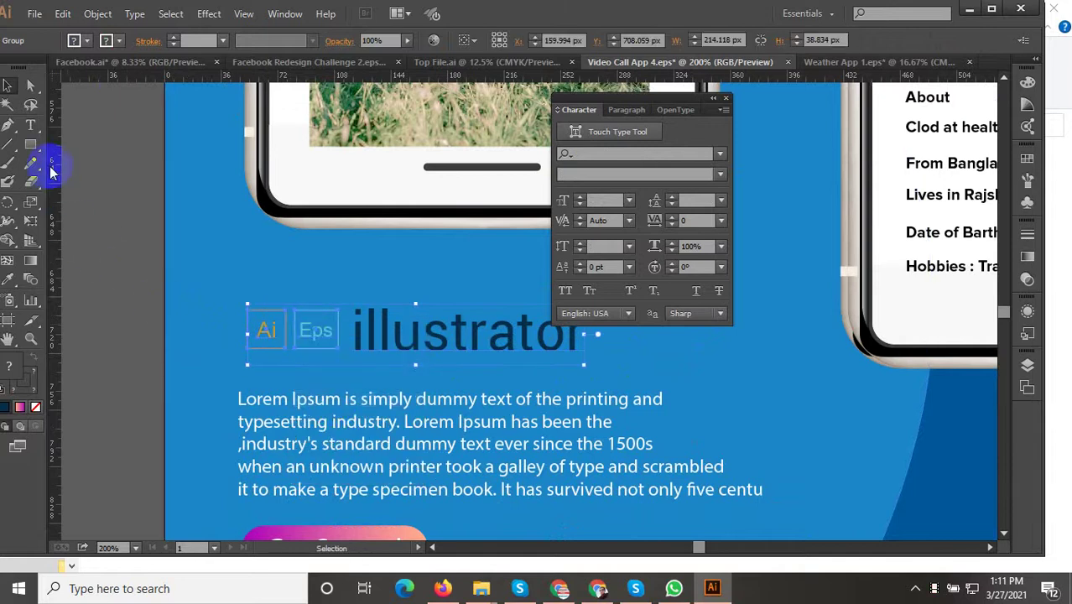
left_click(31, 145)
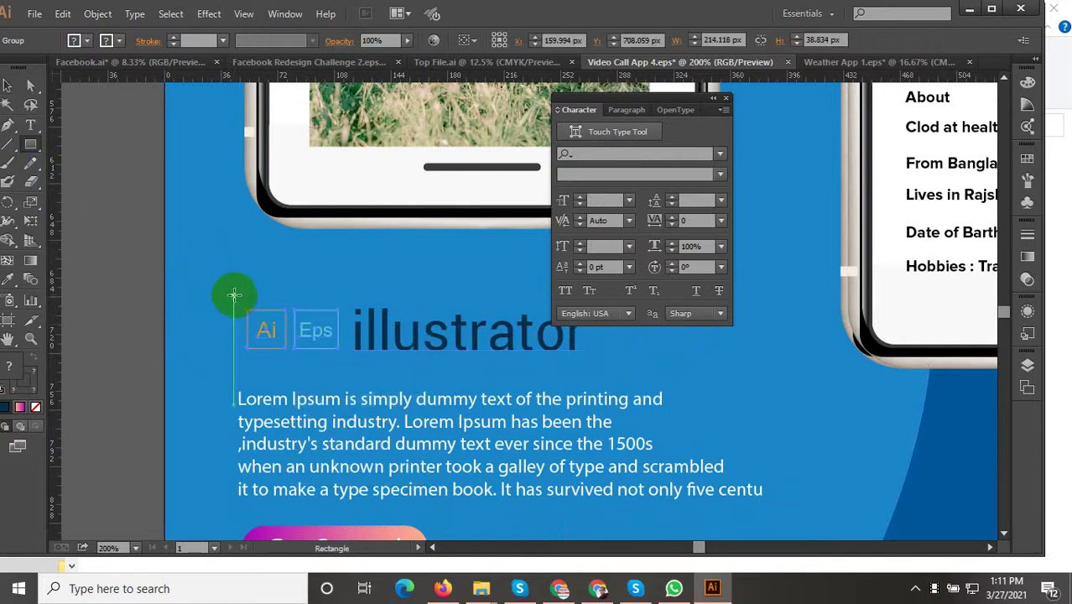
Draw a rectangle over the badge and bring the Ai and Eps icons in front of it
left_click_drag(234, 295, 622, 368)
left_click(141, 275)
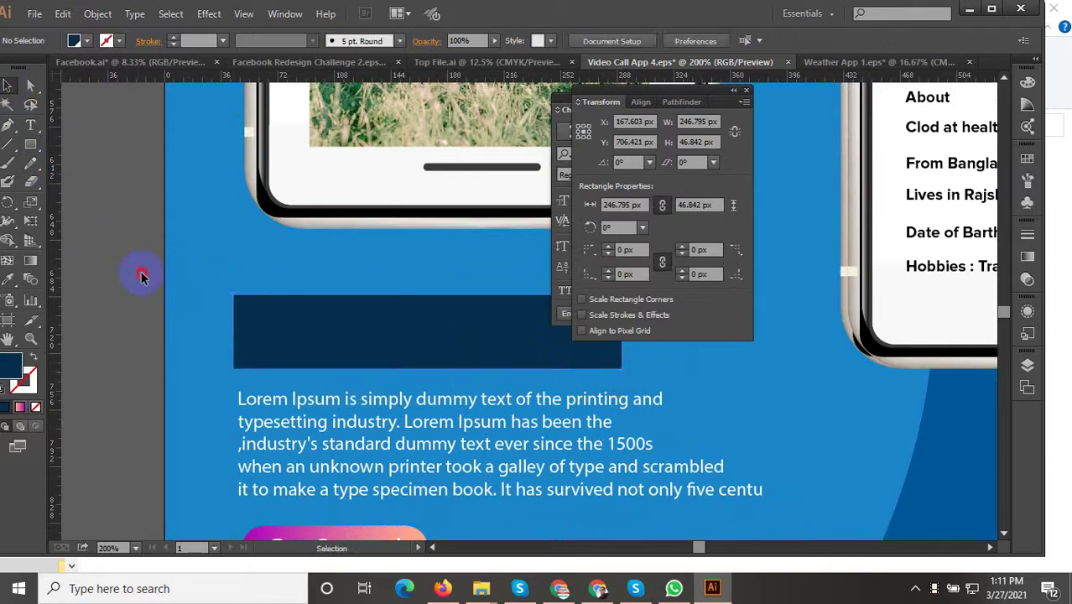
left_click_drag(239, 270, 344, 328)
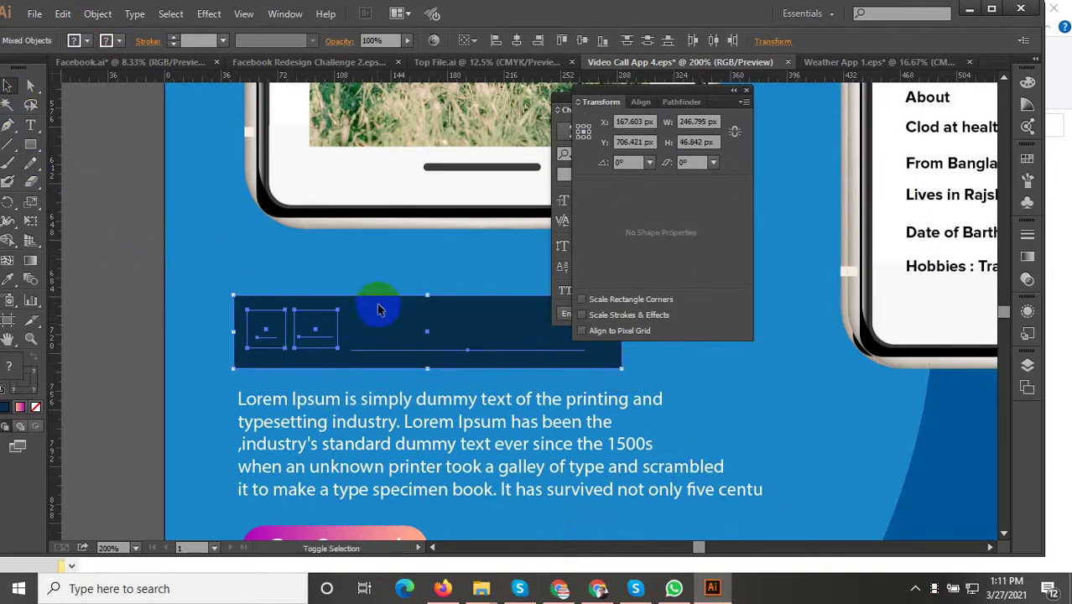
left_click(312, 317)
right_click(315, 319)
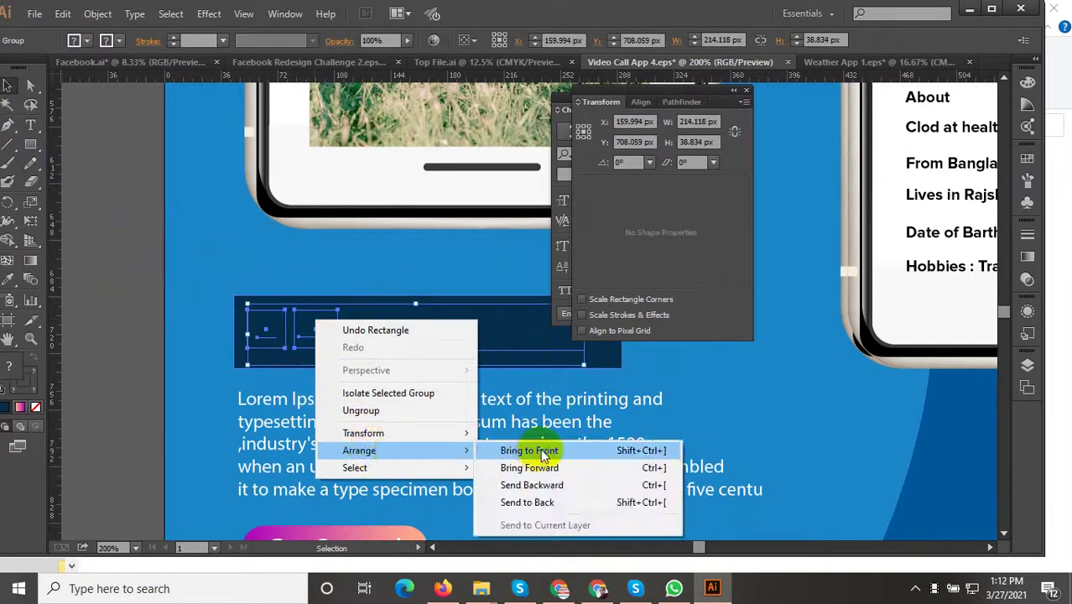
left_click(528, 451)
Set the illustrator text fill to light grey #EDEDED
left_click(211, 257)
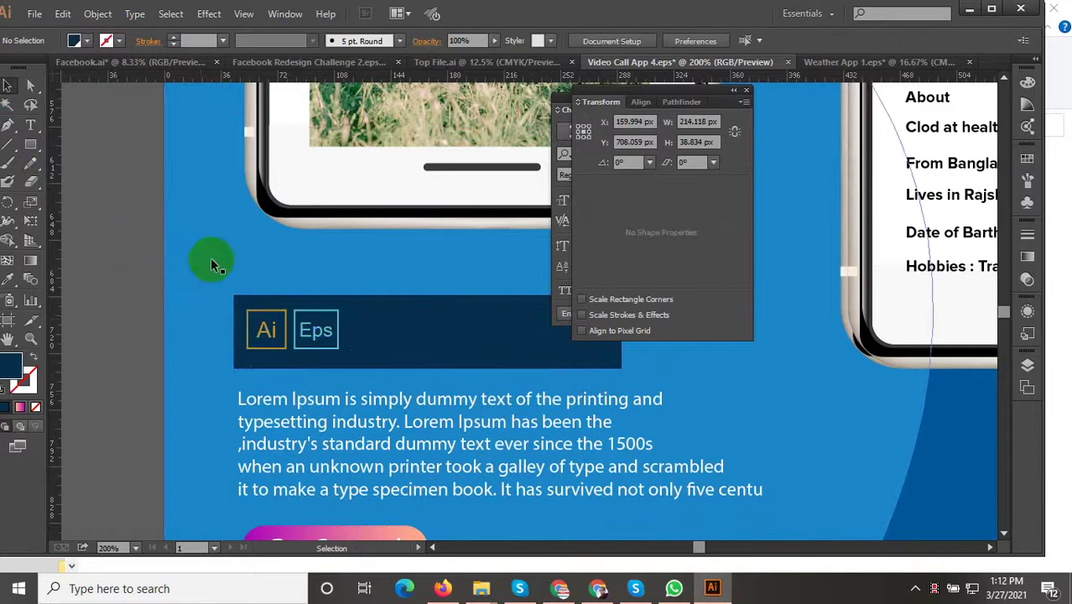
left_click(411, 333)
double_click(426, 346)
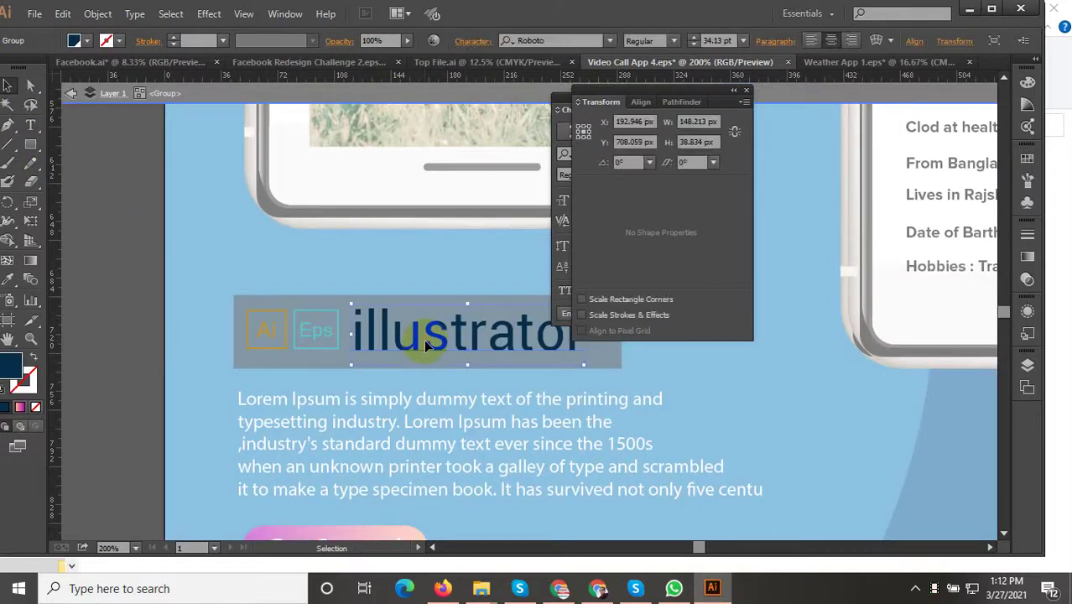
key("Escape")
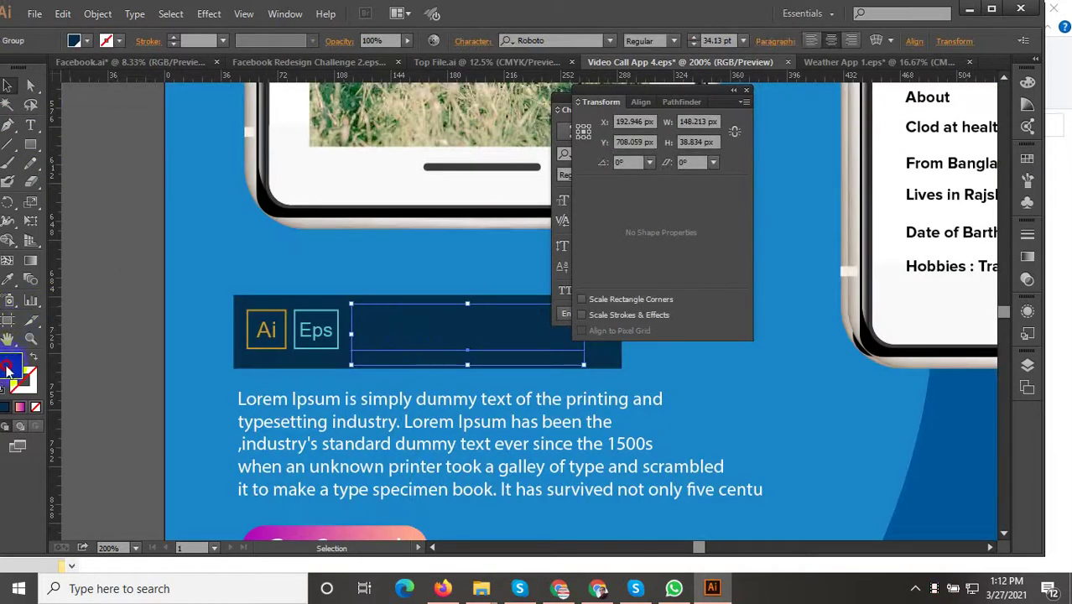
double_click(8, 369)
left_click(121, 135)
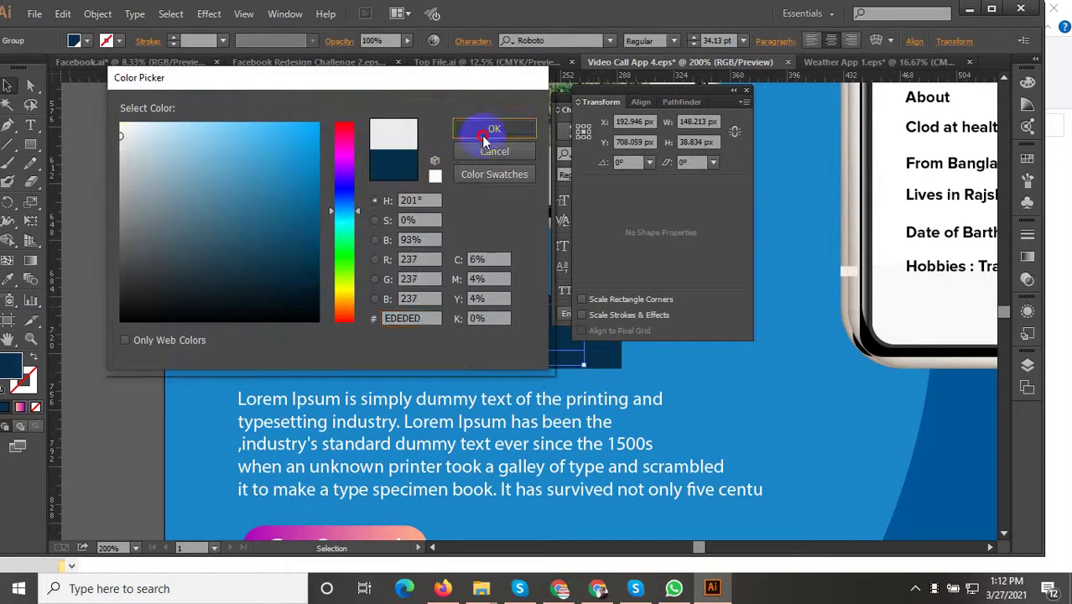
left_click(485, 141)
left_click(133, 271)
Fill the banner rectangle with the background blue sampled via the Eyedropper
scroll(150, 359, "down", 3)
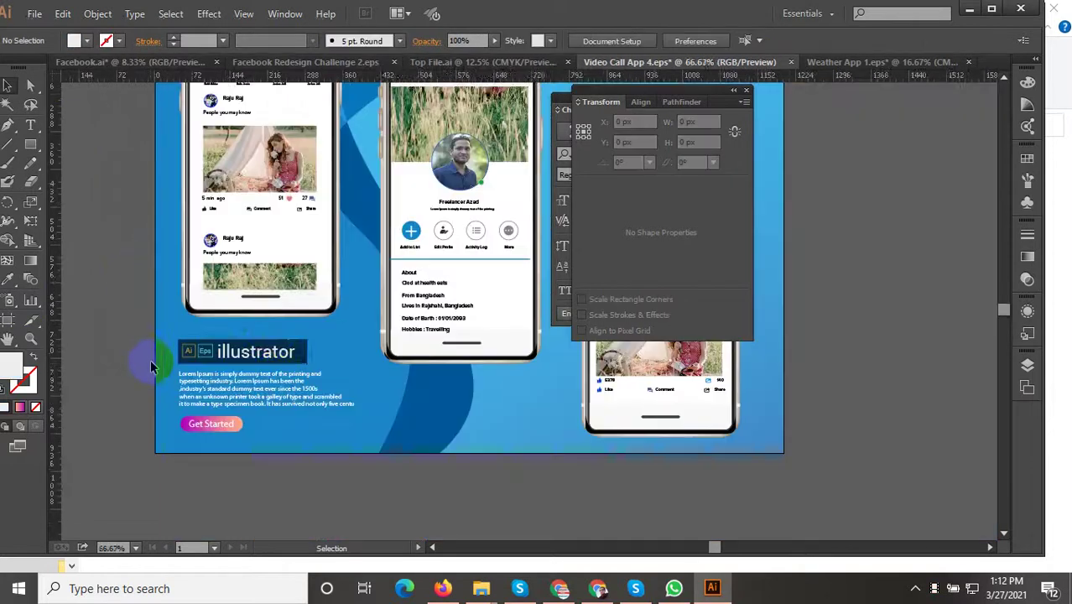
left_click(268, 345)
scroll(268, 342, "up", 2)
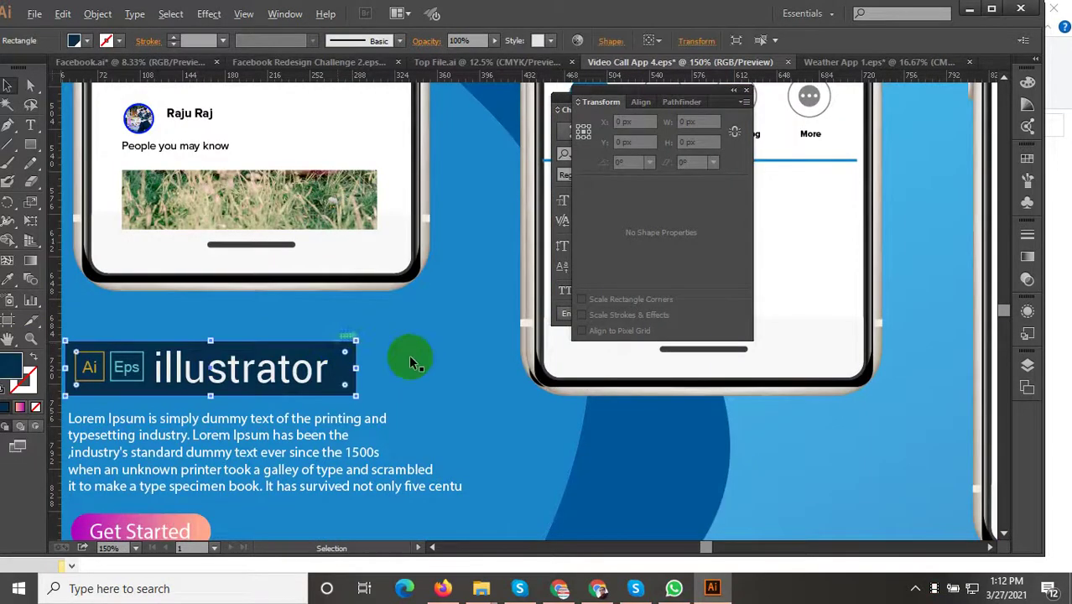
scroll(411, 361, "down", 2)
left_click(9, 279)
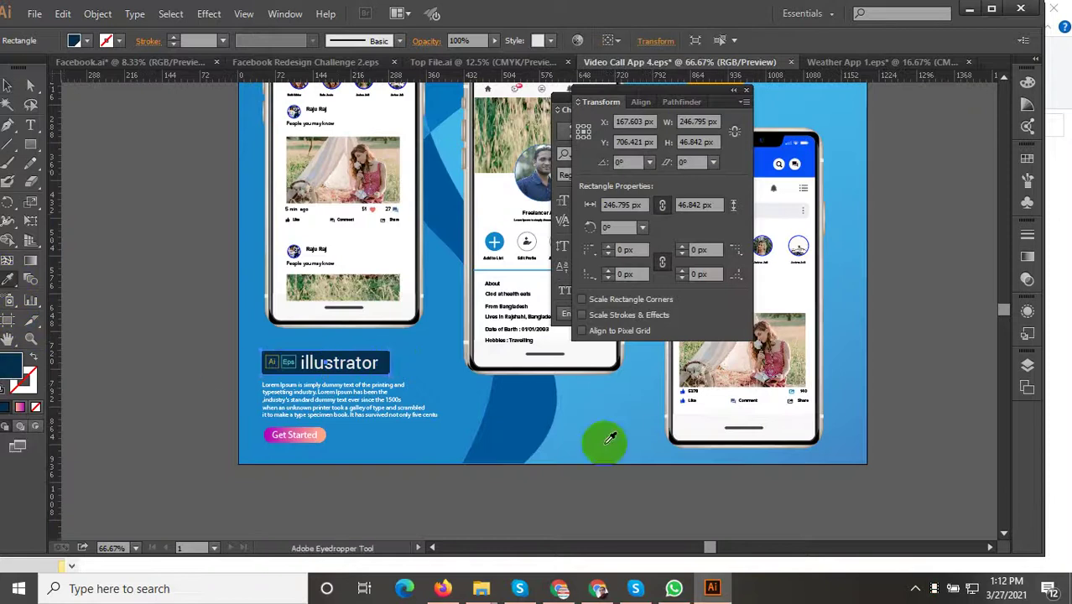
left_click(541, 418)
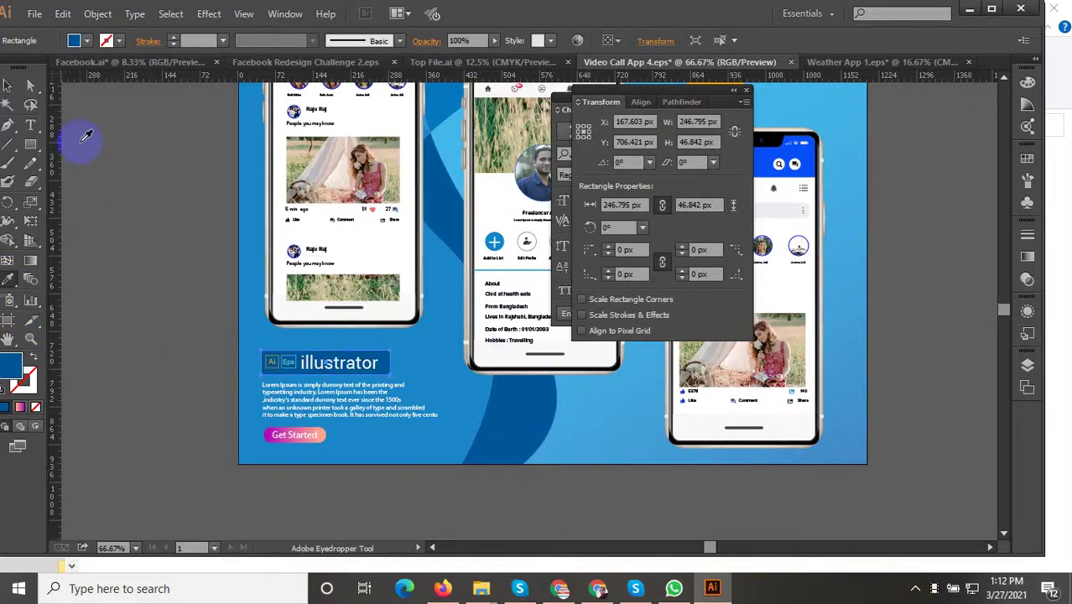
key("v")
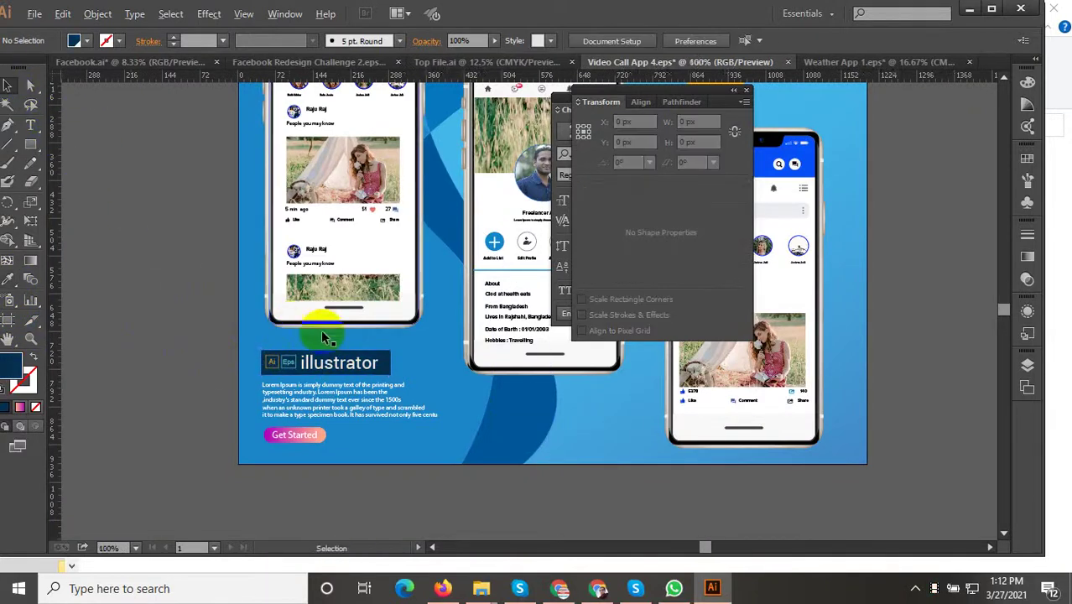
Widen the banner rectangle, round its corners, then narrow it slightly from the right
scroll(336, 337, "up", 3)
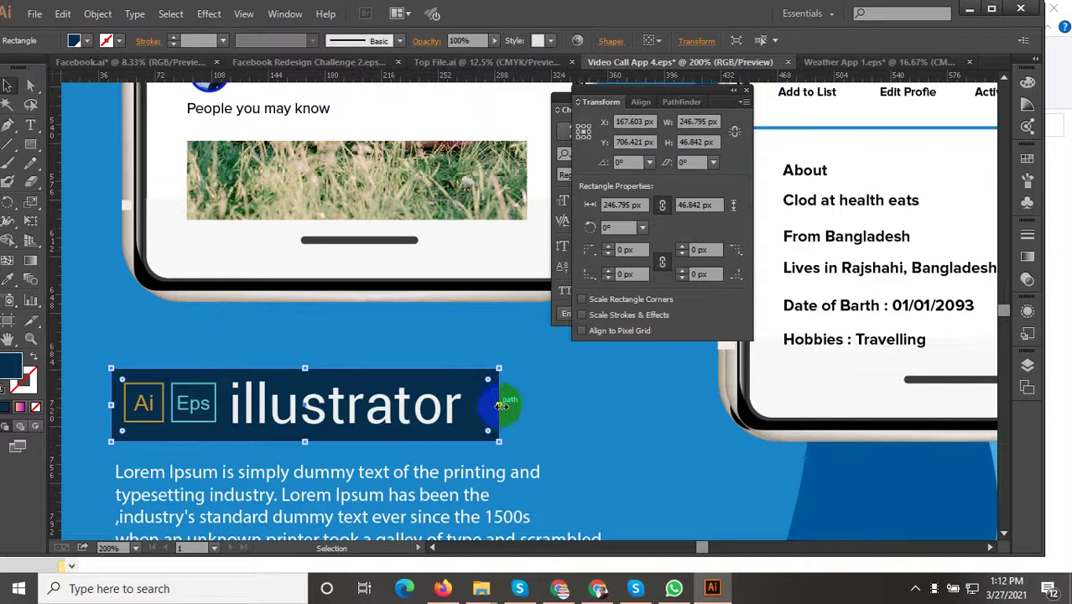
left_click_drag(501, 406, 534, 406)
scroll(521, 393, "up", 2)
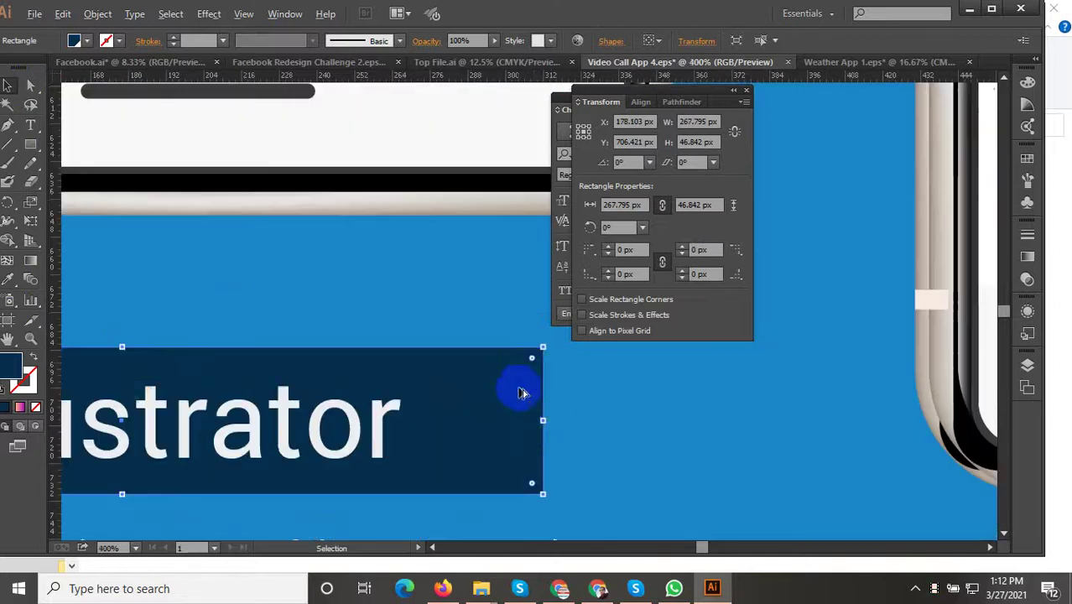
left_click_drag(532, 361, 483, 402)
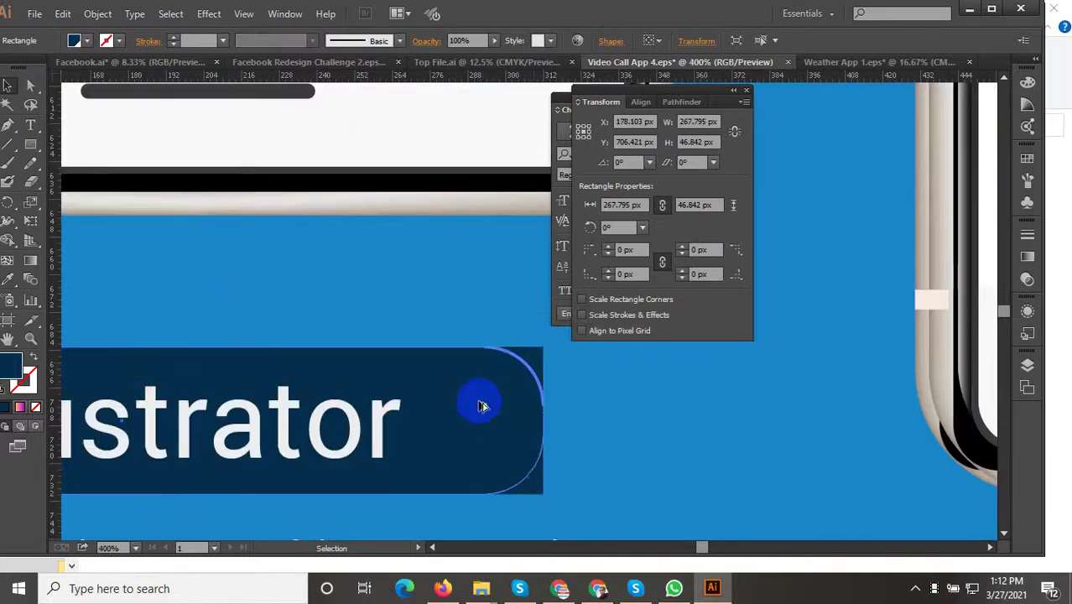
scroll(554, 463, "down", 3)
left_click(105, 333)
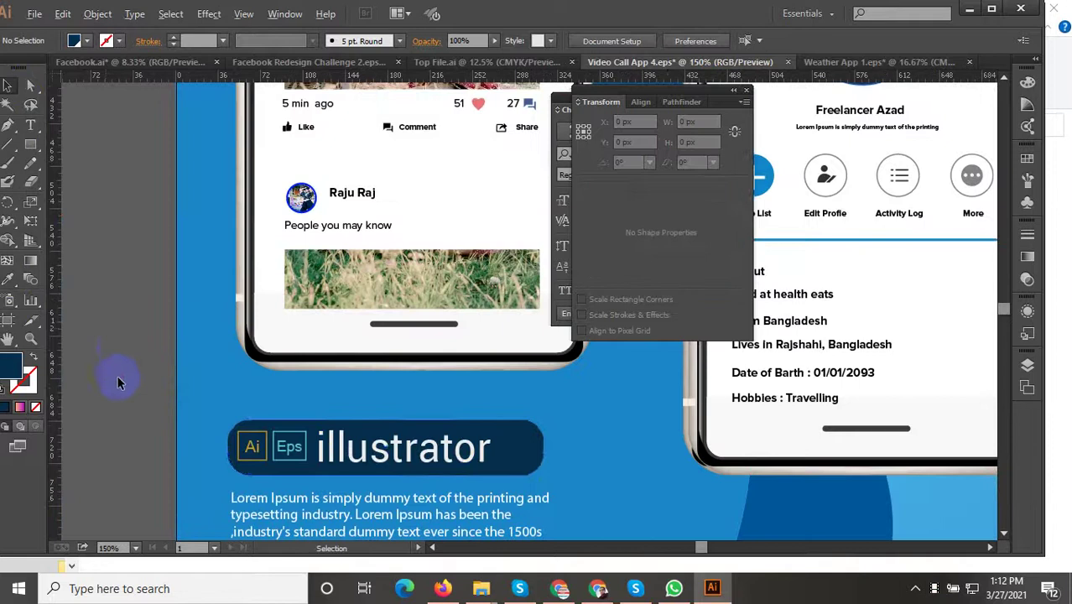
scroll(139, 379, "down", 2)
scroll(181, 411, "up", 2)
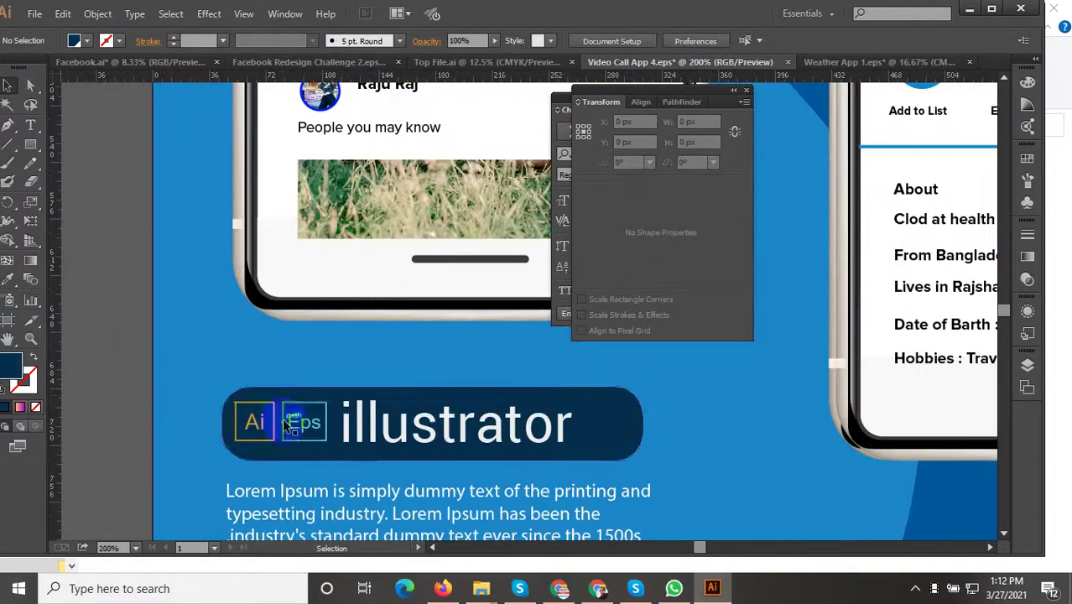
left_click(283, 401)
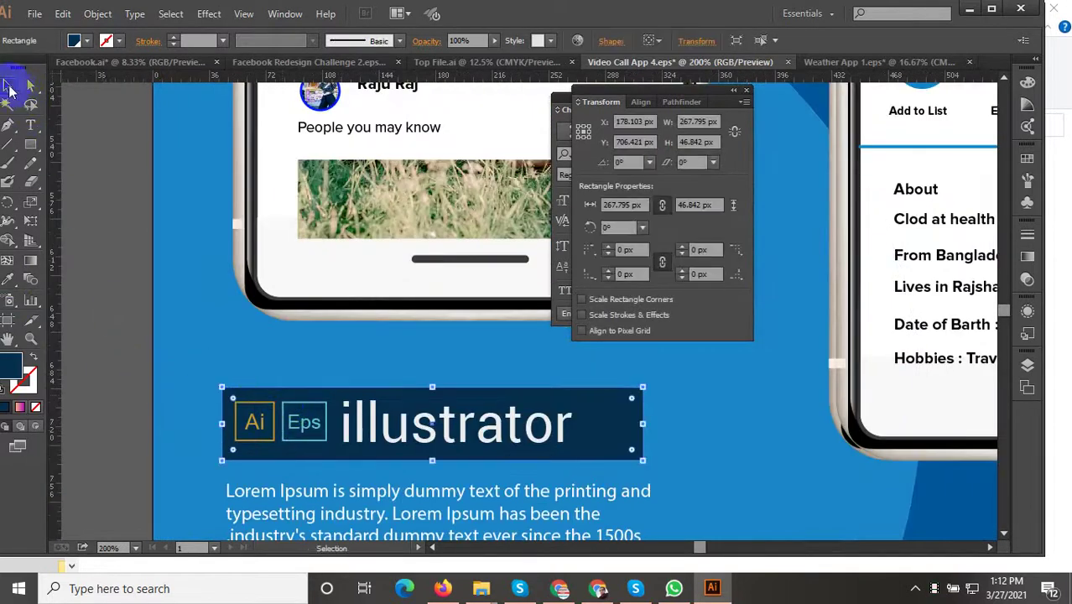
left_click(106, 205)
left_click(625, 435)
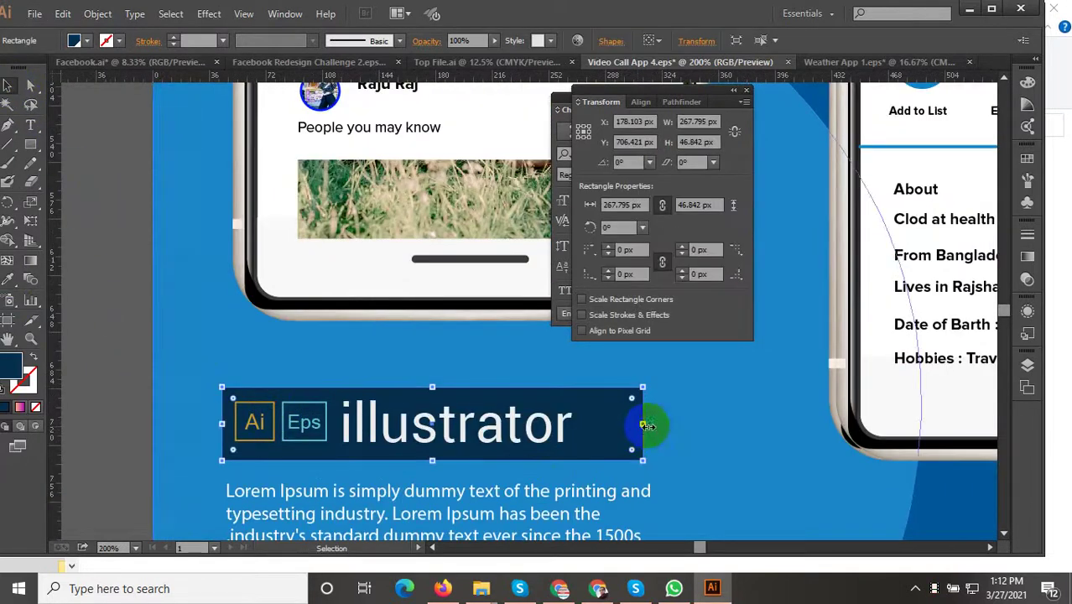
left_click_drag(642, 424, 620, 430)
scroll(346, 449, "down", 2)
Move the subtitle and Free Trial group up-left and enlarge it
left_click(195, 351)
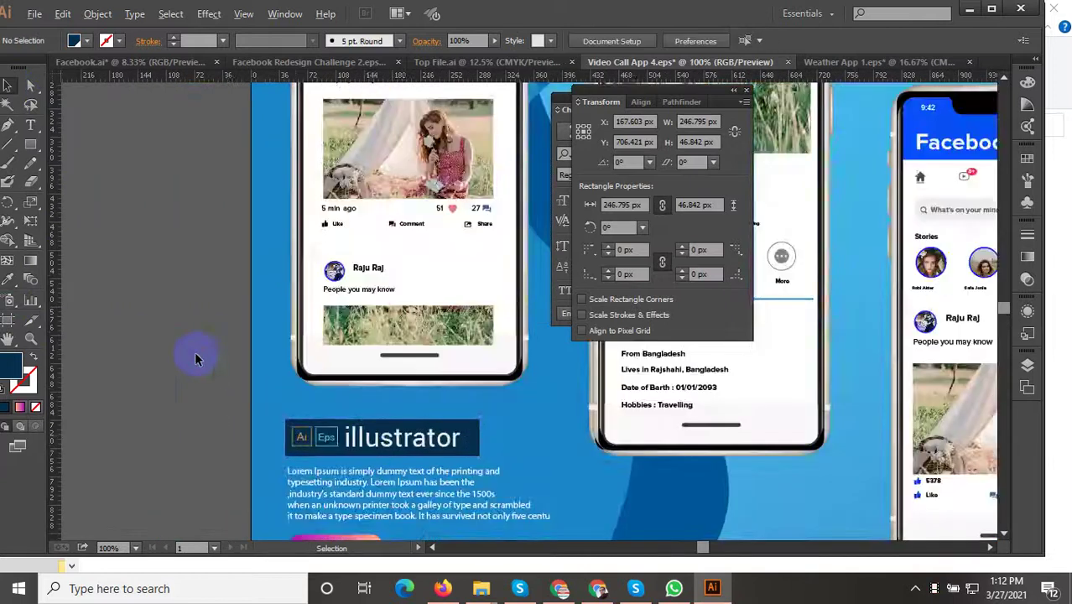
scroll(193, 356, "down", 3)
scroll(482, 231, "up", 2)
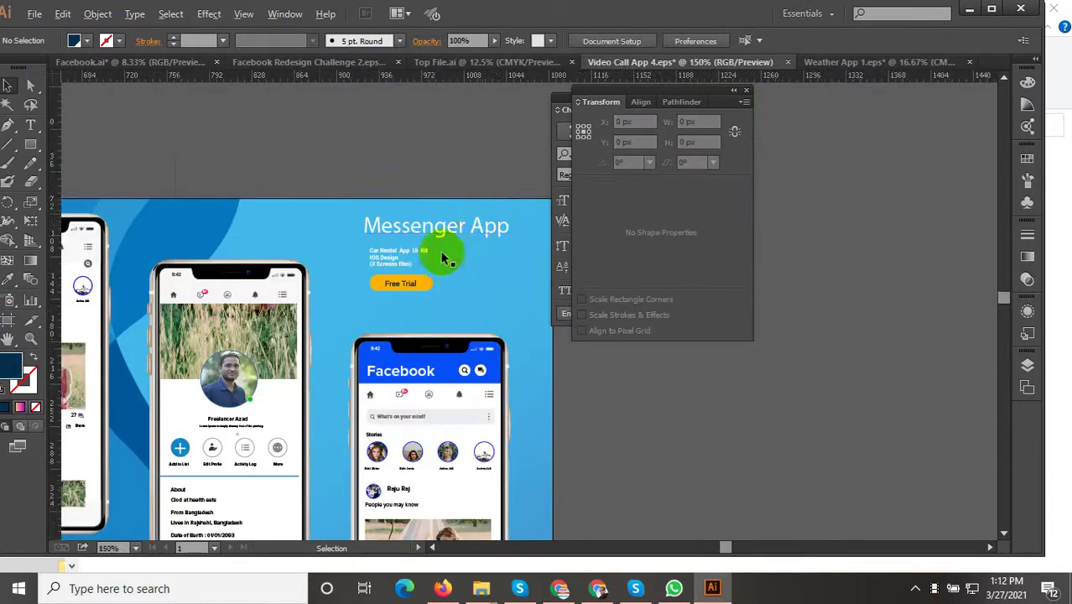
scroll(443, 252, "up", 2)
left_click(322, 292)
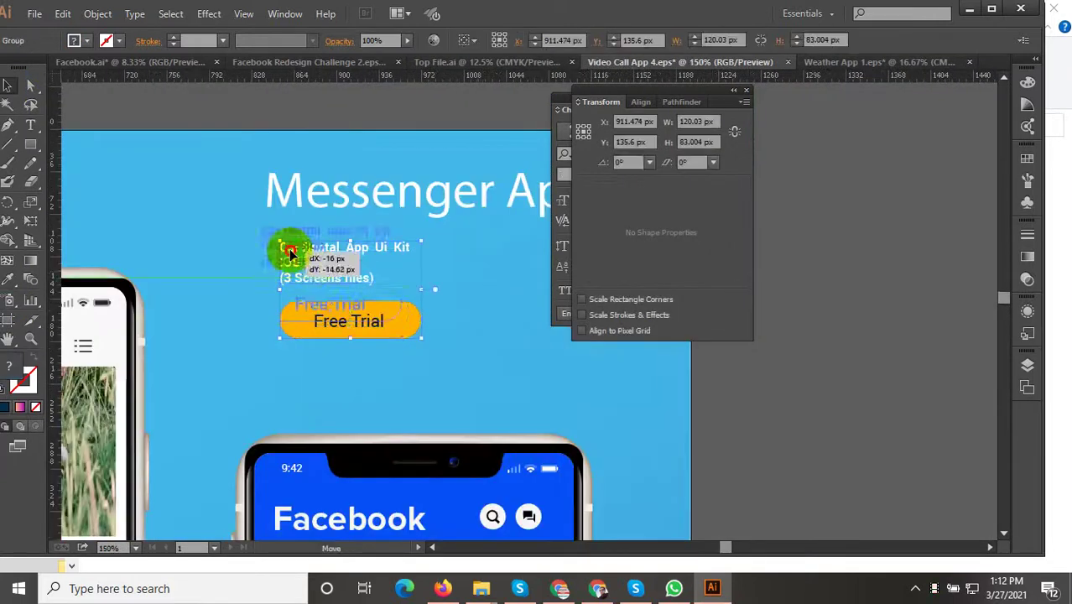
left_click_drag(309, 275, 296, 258)
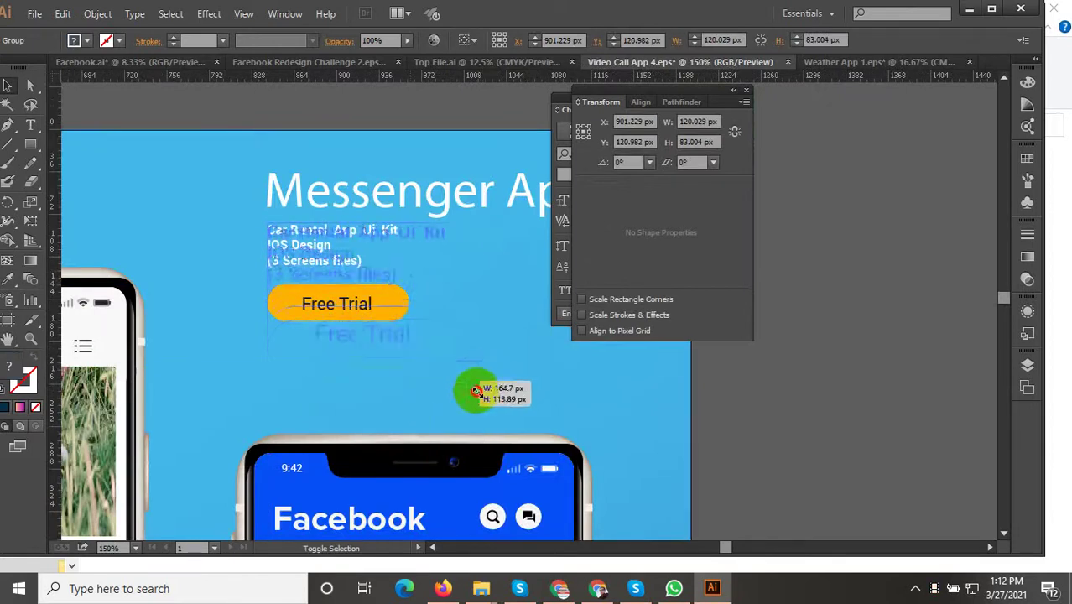
left_click_drag(412, 324, 495, 388)
Place the group under Messenger App, then open Save As in the UPLABS folder
scroll(287, 387, "down", 3)
scroll(339, 352, "up", 2)
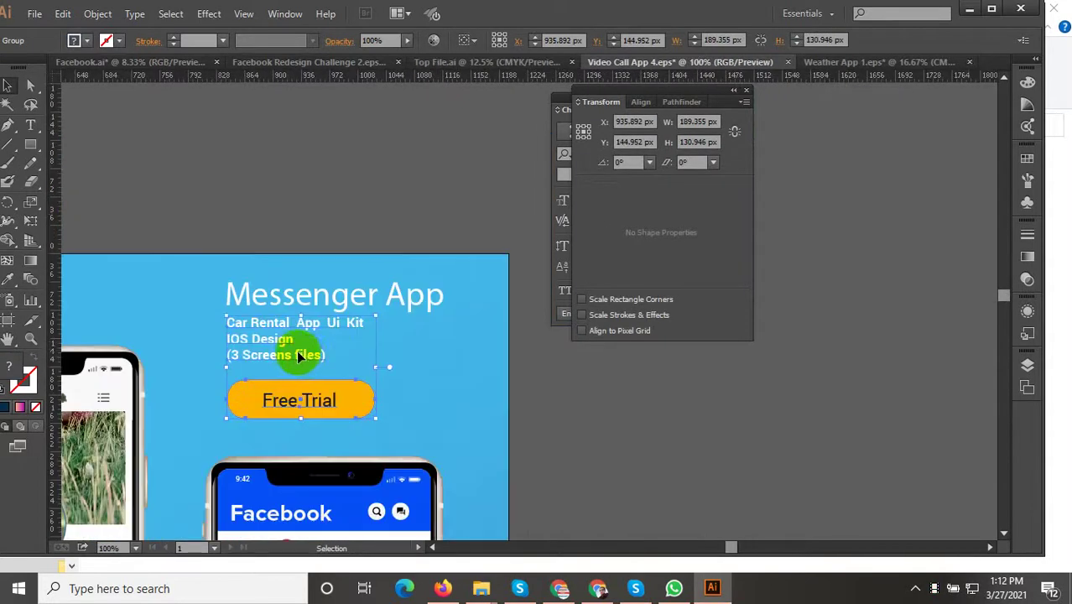
left_click_drag(298, 352, 295, 371)
scroll(397, 243, "down", 3)
scroll(398, 243, "down", 2)
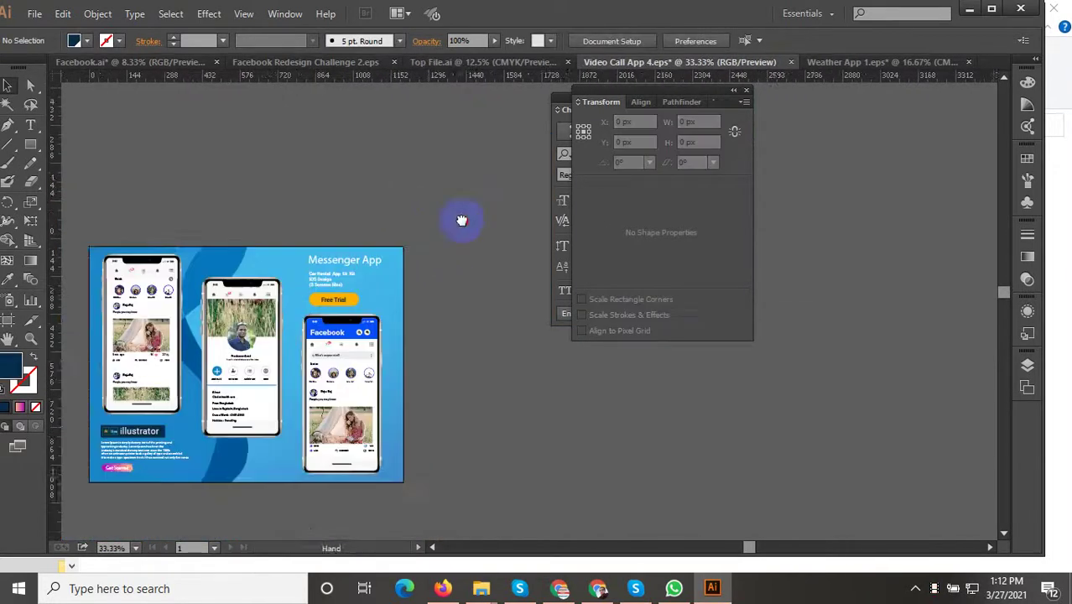
scroll(466, 285, "down", 1)
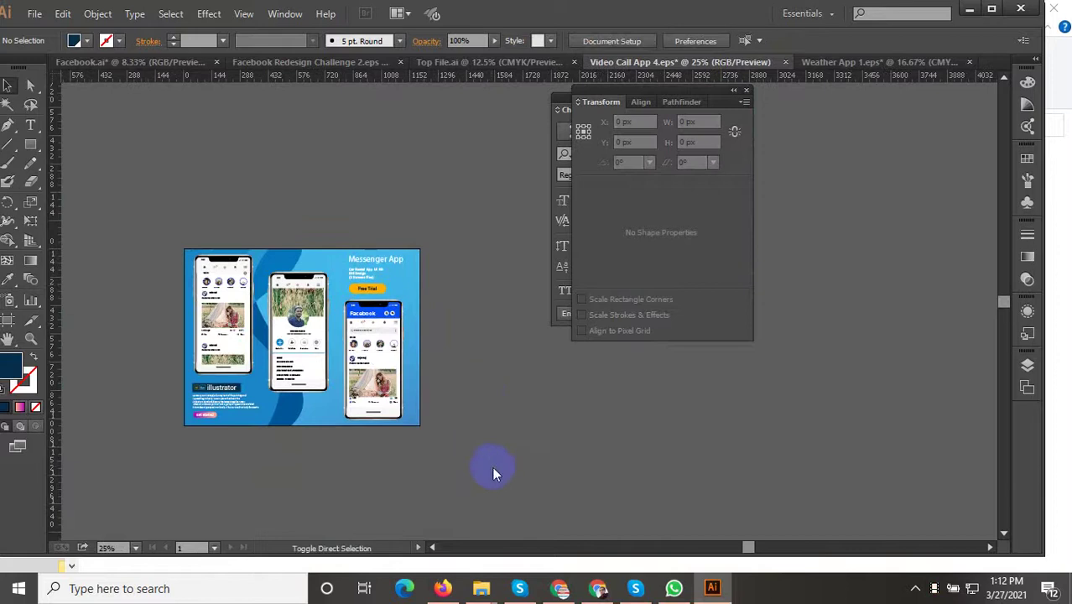
key("ctrl+shift+s")
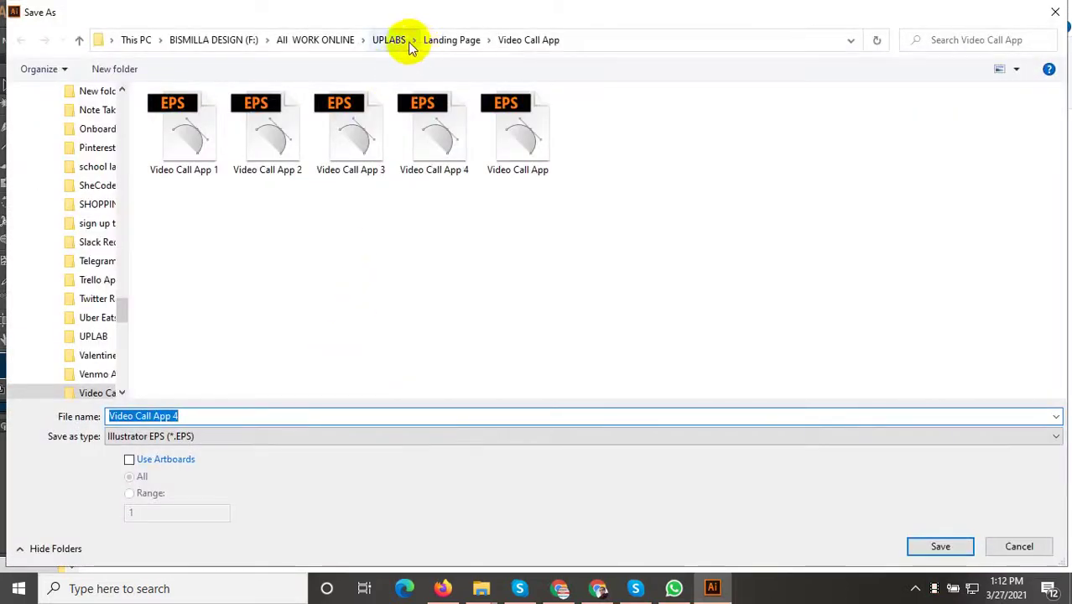
left_click(406, 43)
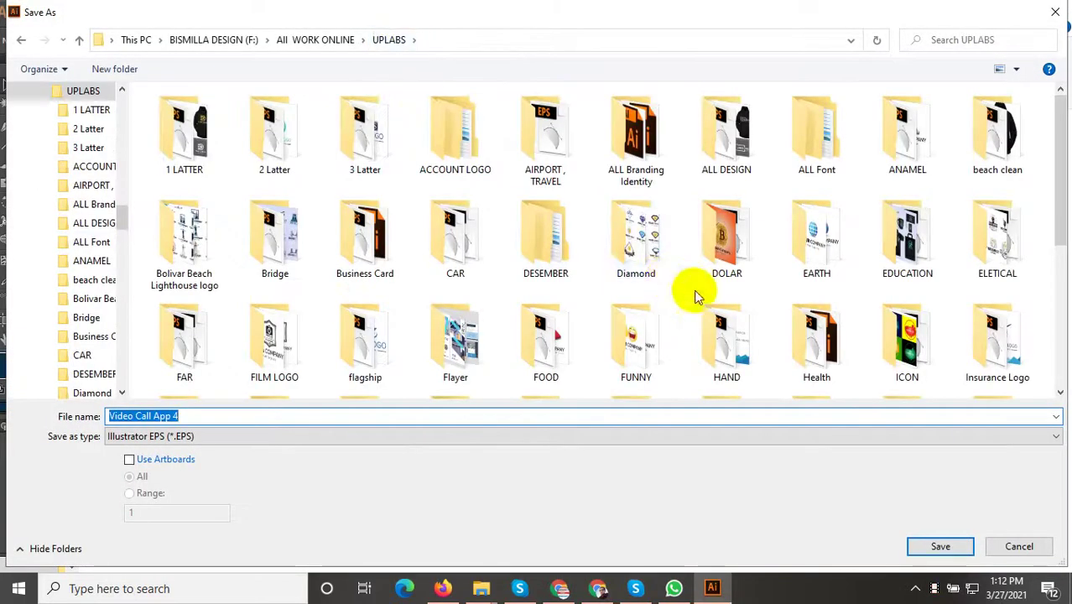